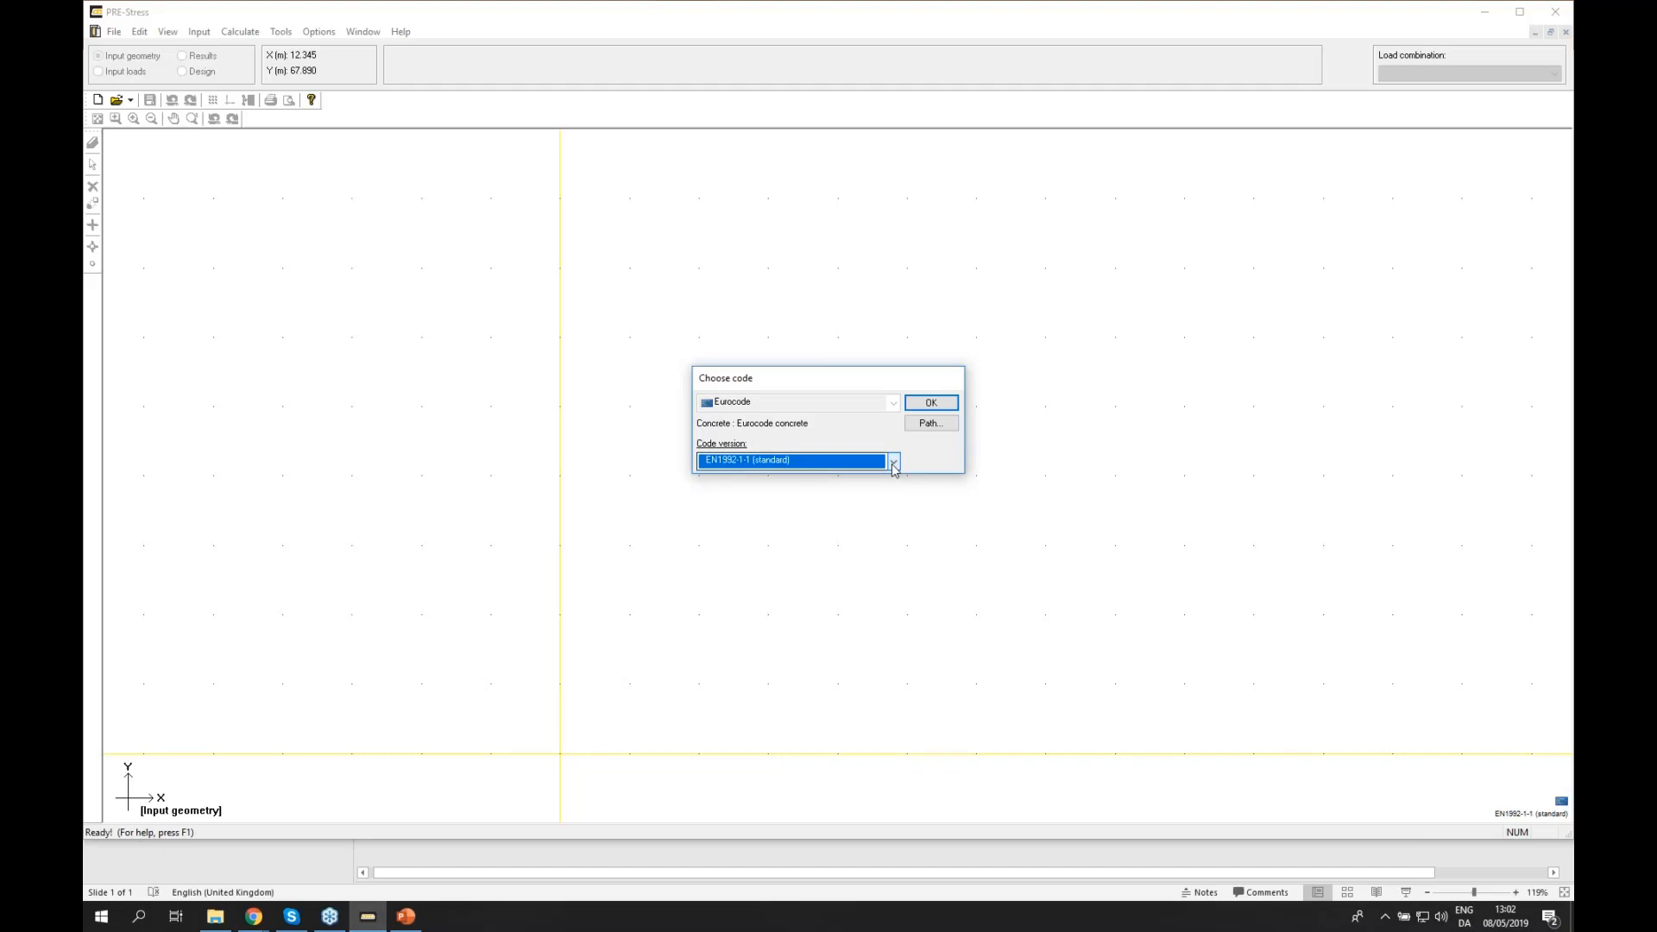
- Start a new prestressed project using the Eurocode version EN1992-1-1 (standard)
left_click(933, 404)
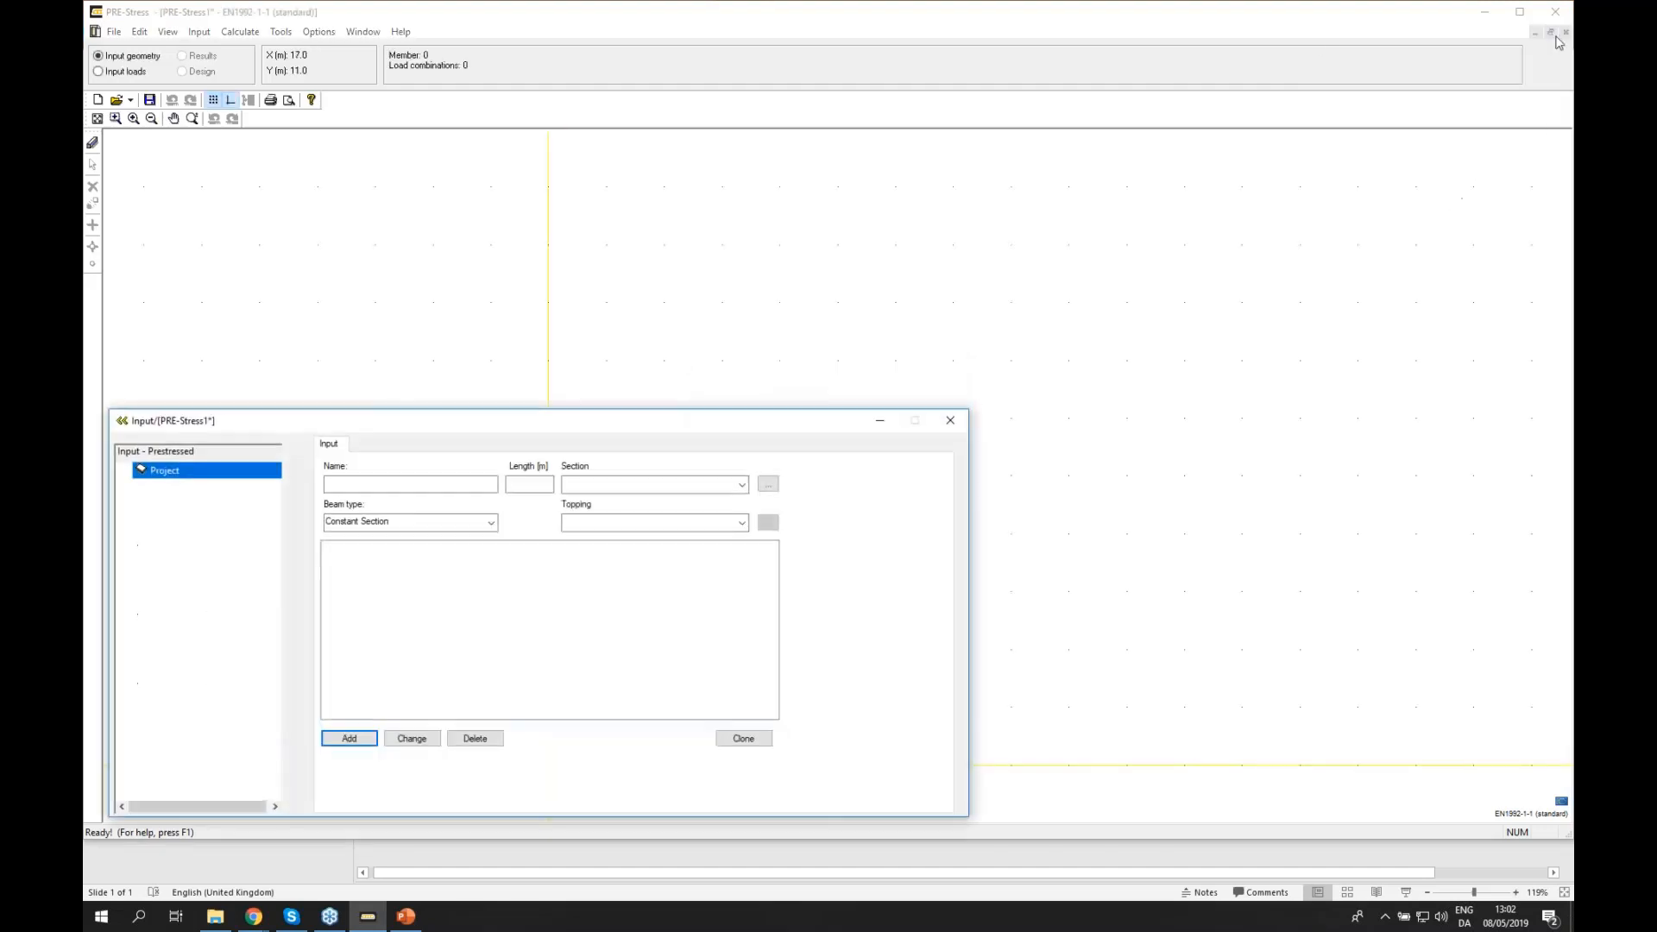
left_click(1557, 47)
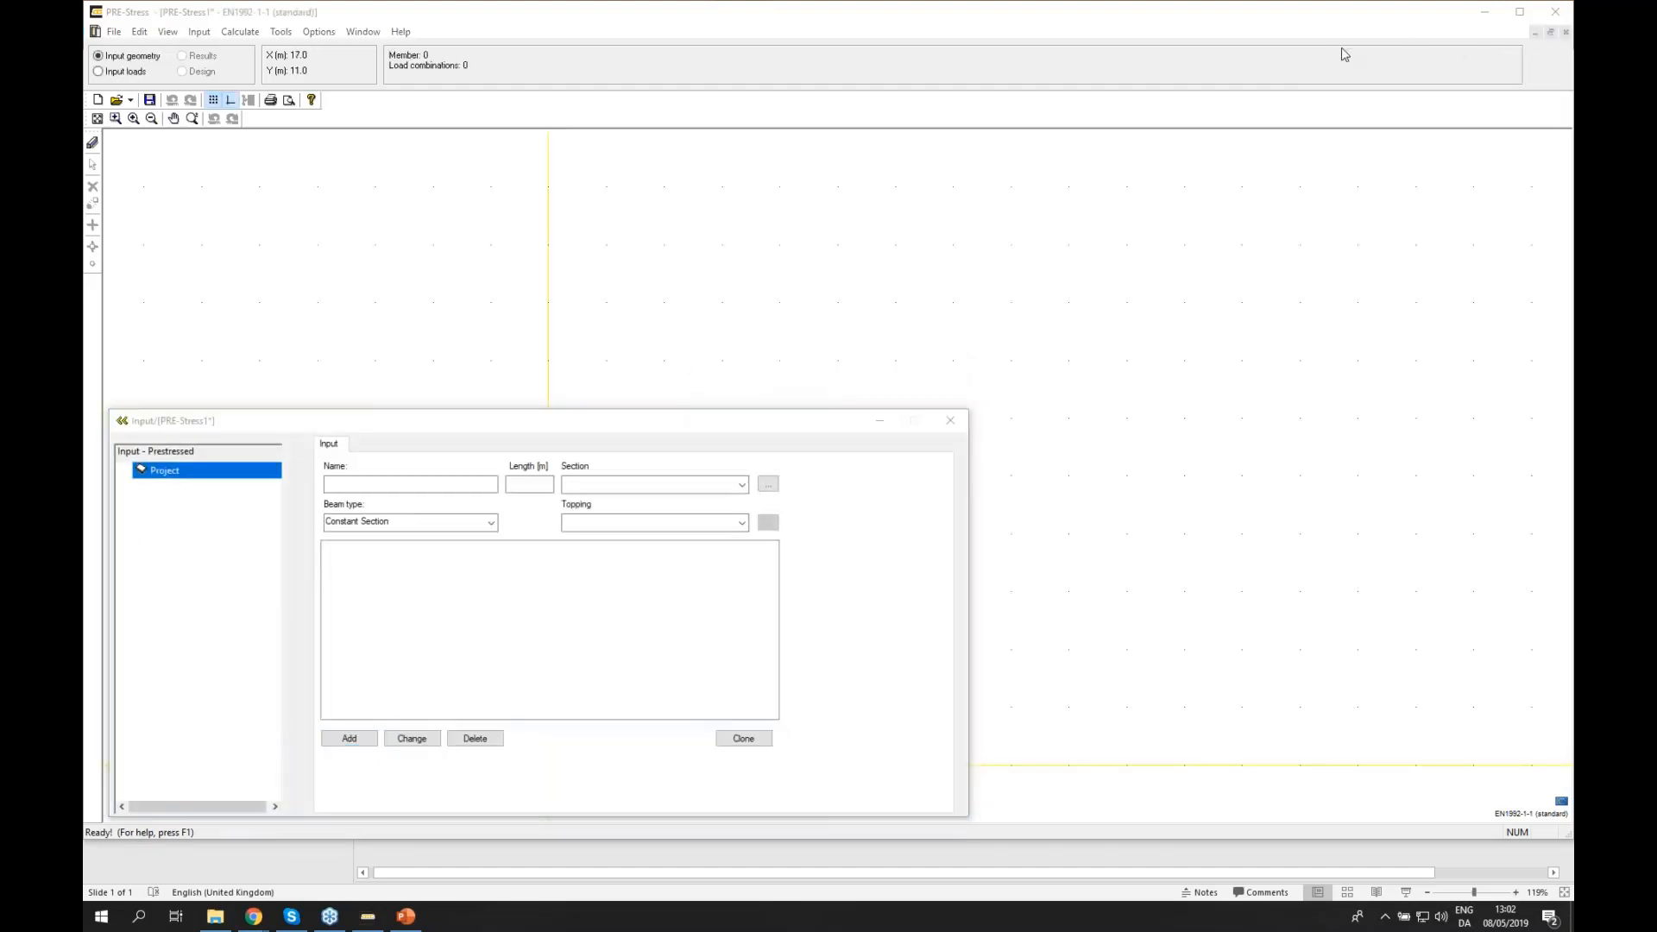
left_click_drag(610, 426, 909, 259)
- Name the new beam Webinar_101 and set its length to 7 m
left_click(724, 318)
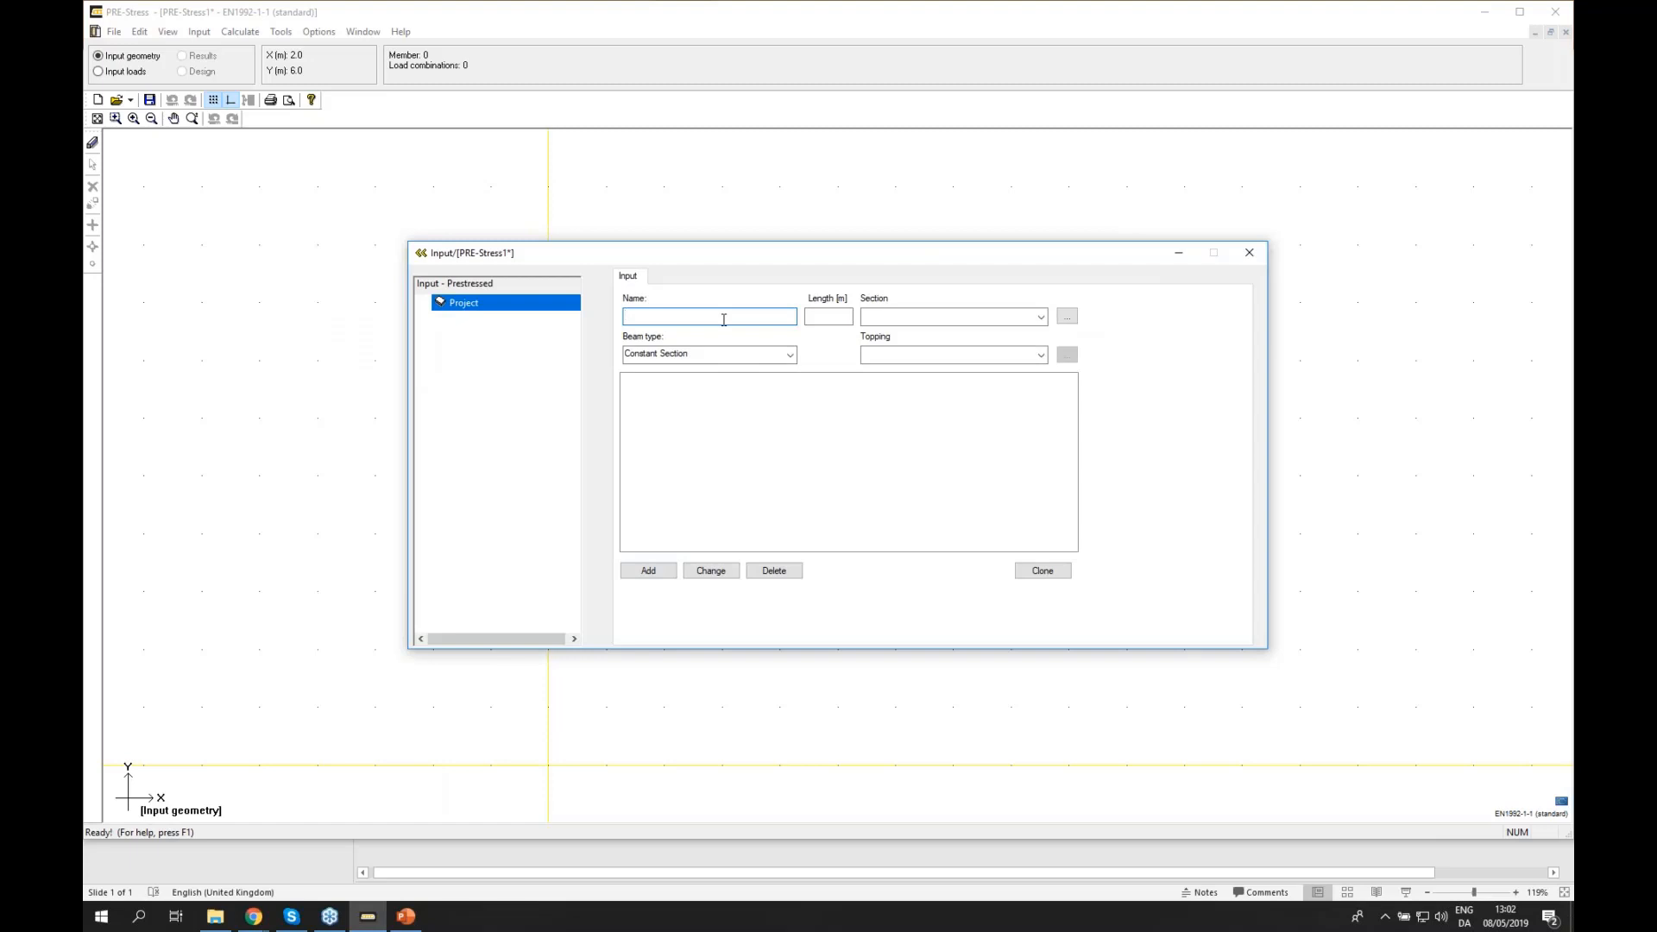
type("Webinar_101")
left_click(833, 316)
- Load the drawing HD-blocket_27 for import as a non-standard concrete HD-section for the beam
left_click(1067, 317)
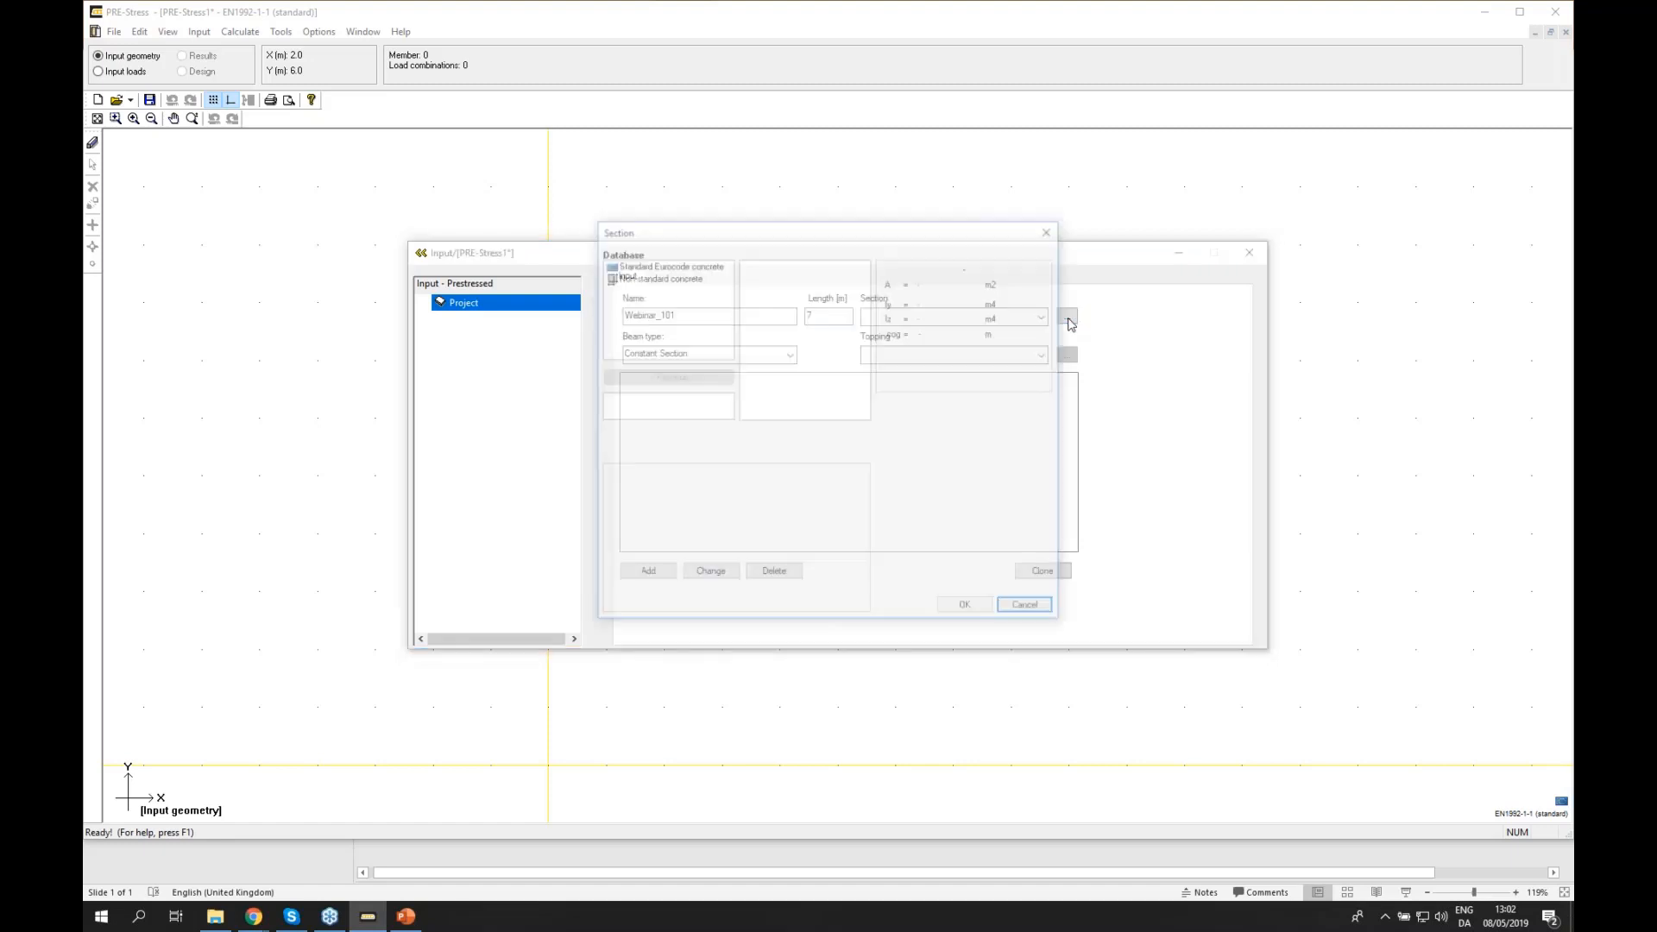
left_click_drag(695, 231, 827, 255)
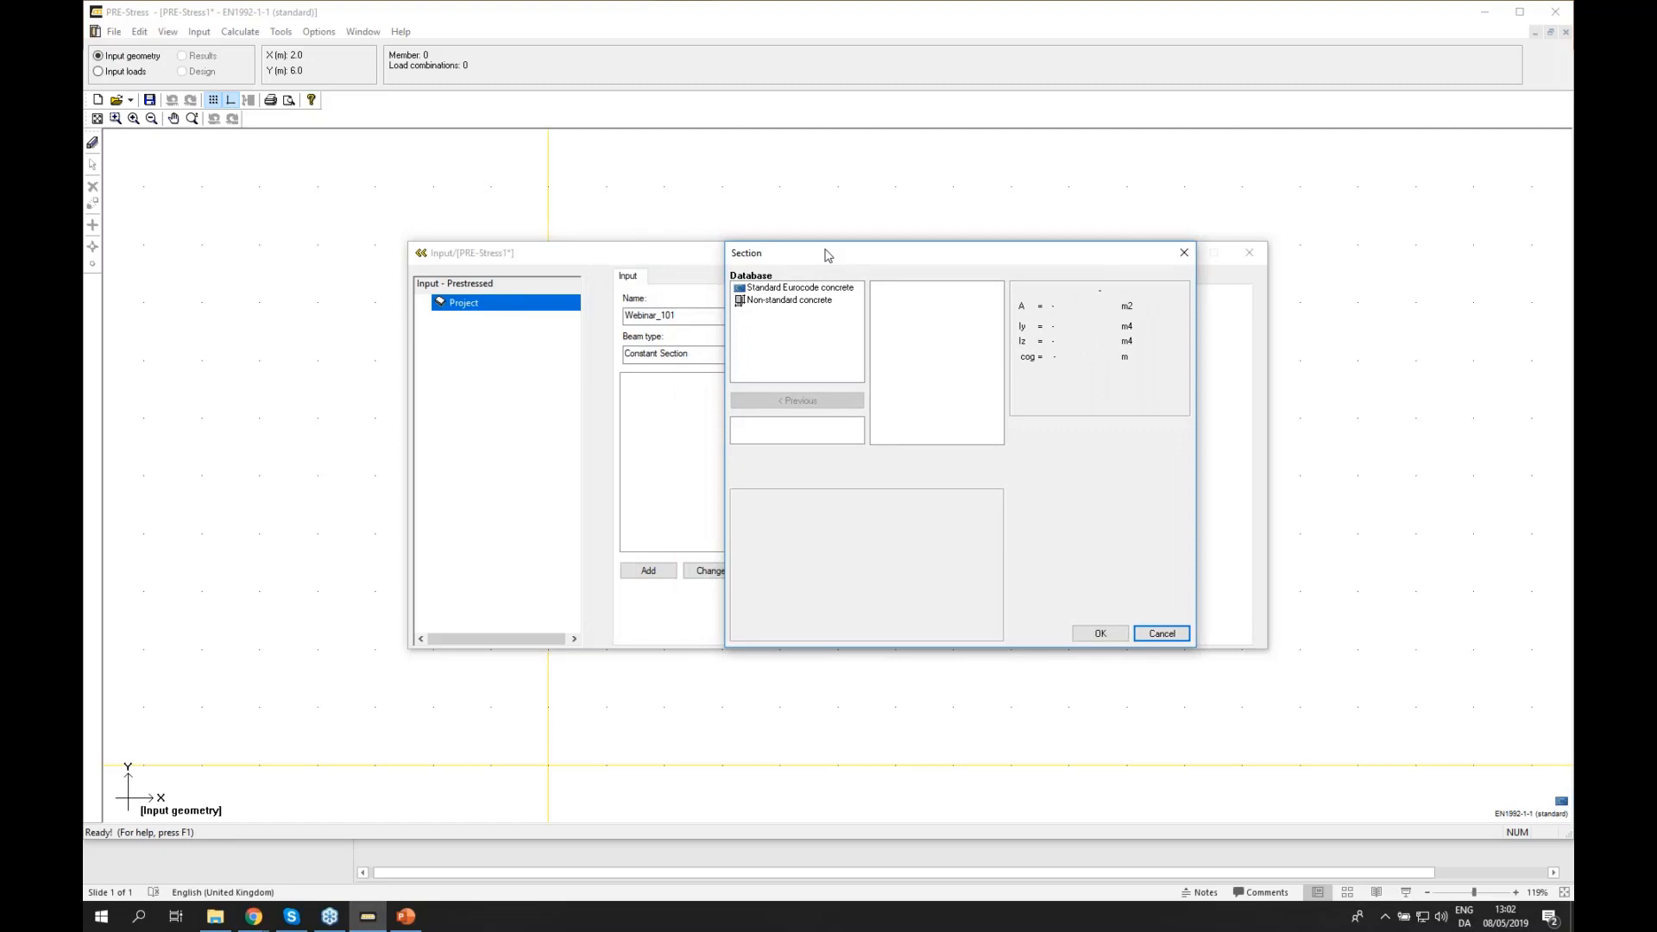
left_click(814, 303)
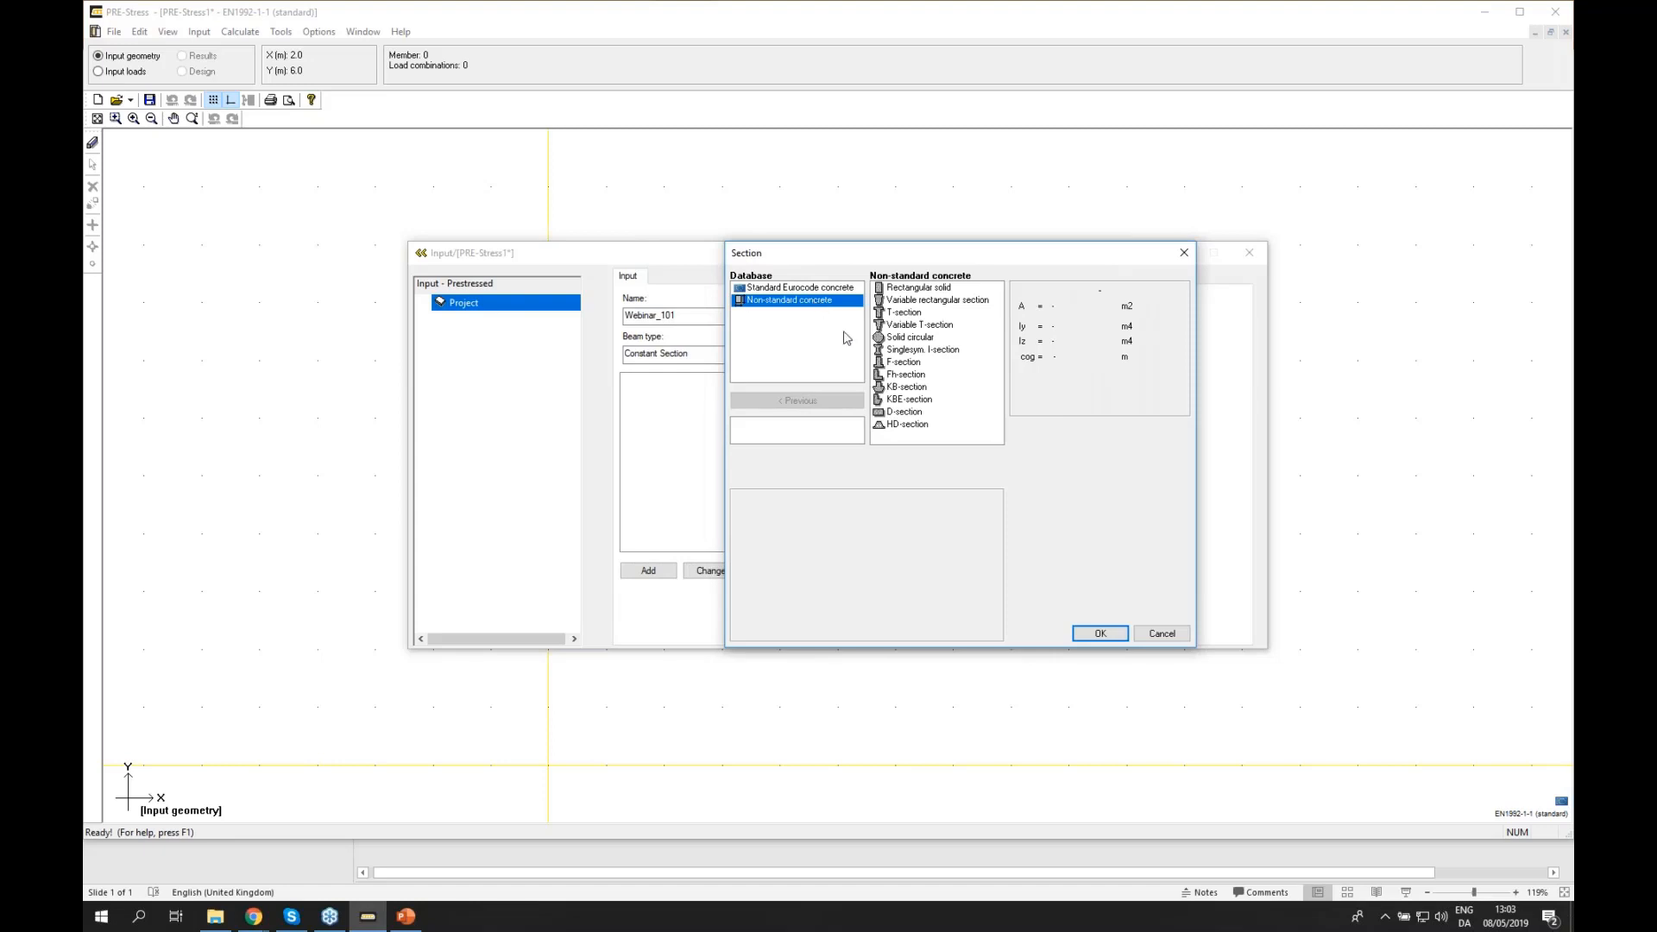
left_click(917, 426)
double_click(917, 425)
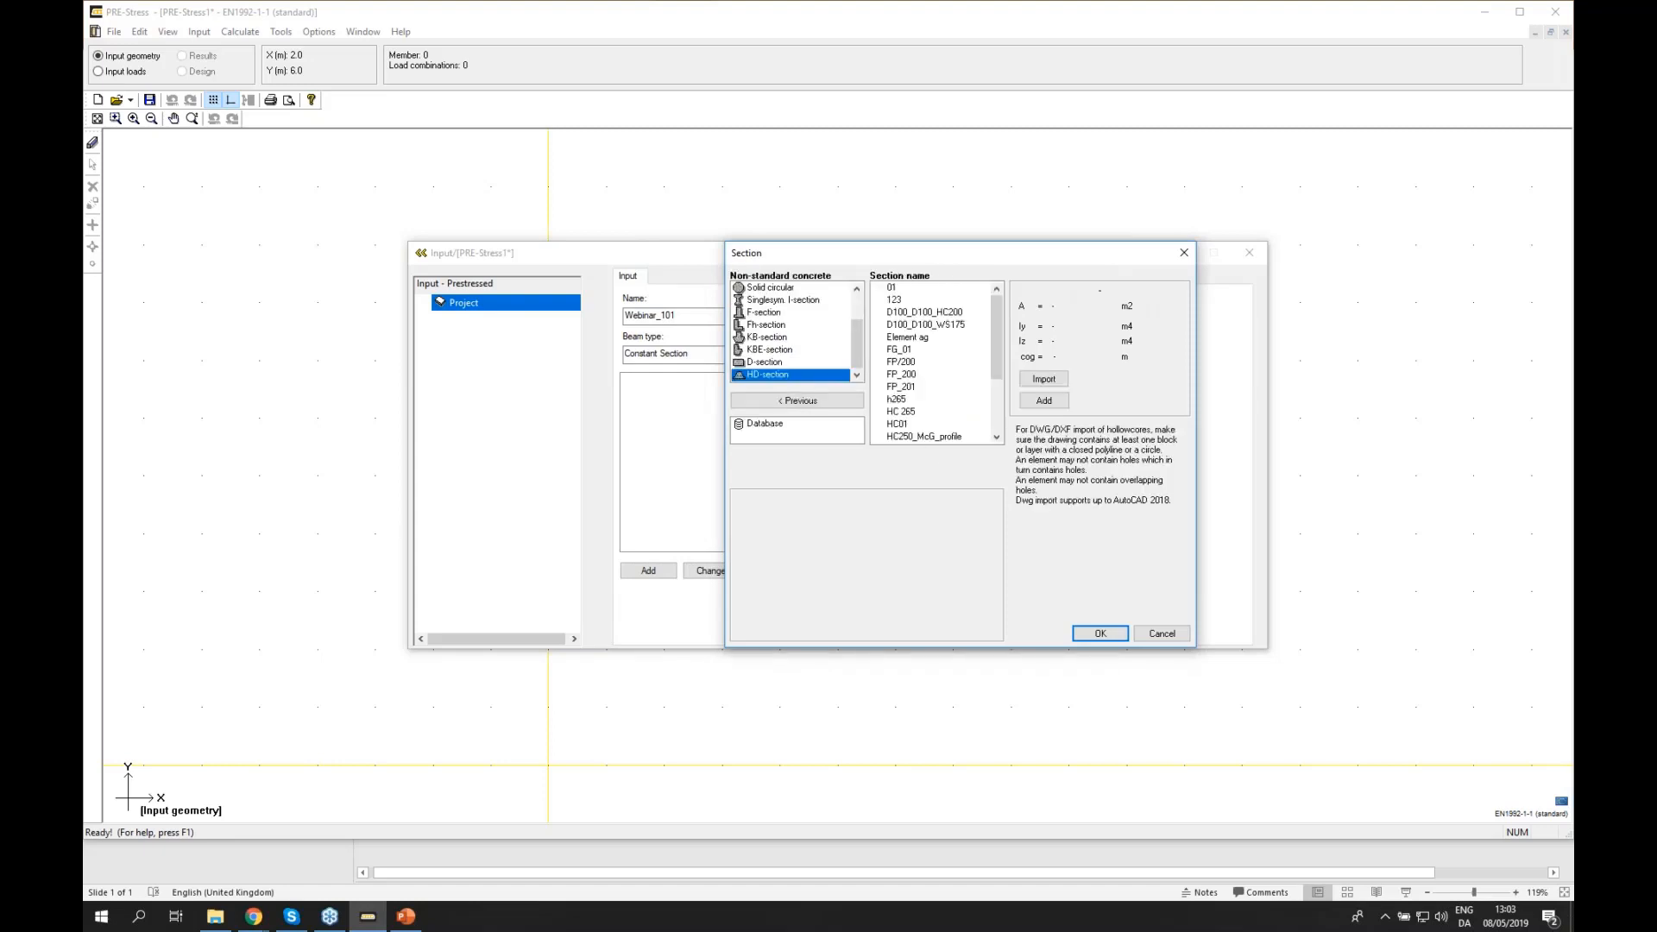
left_click(1046, 381)
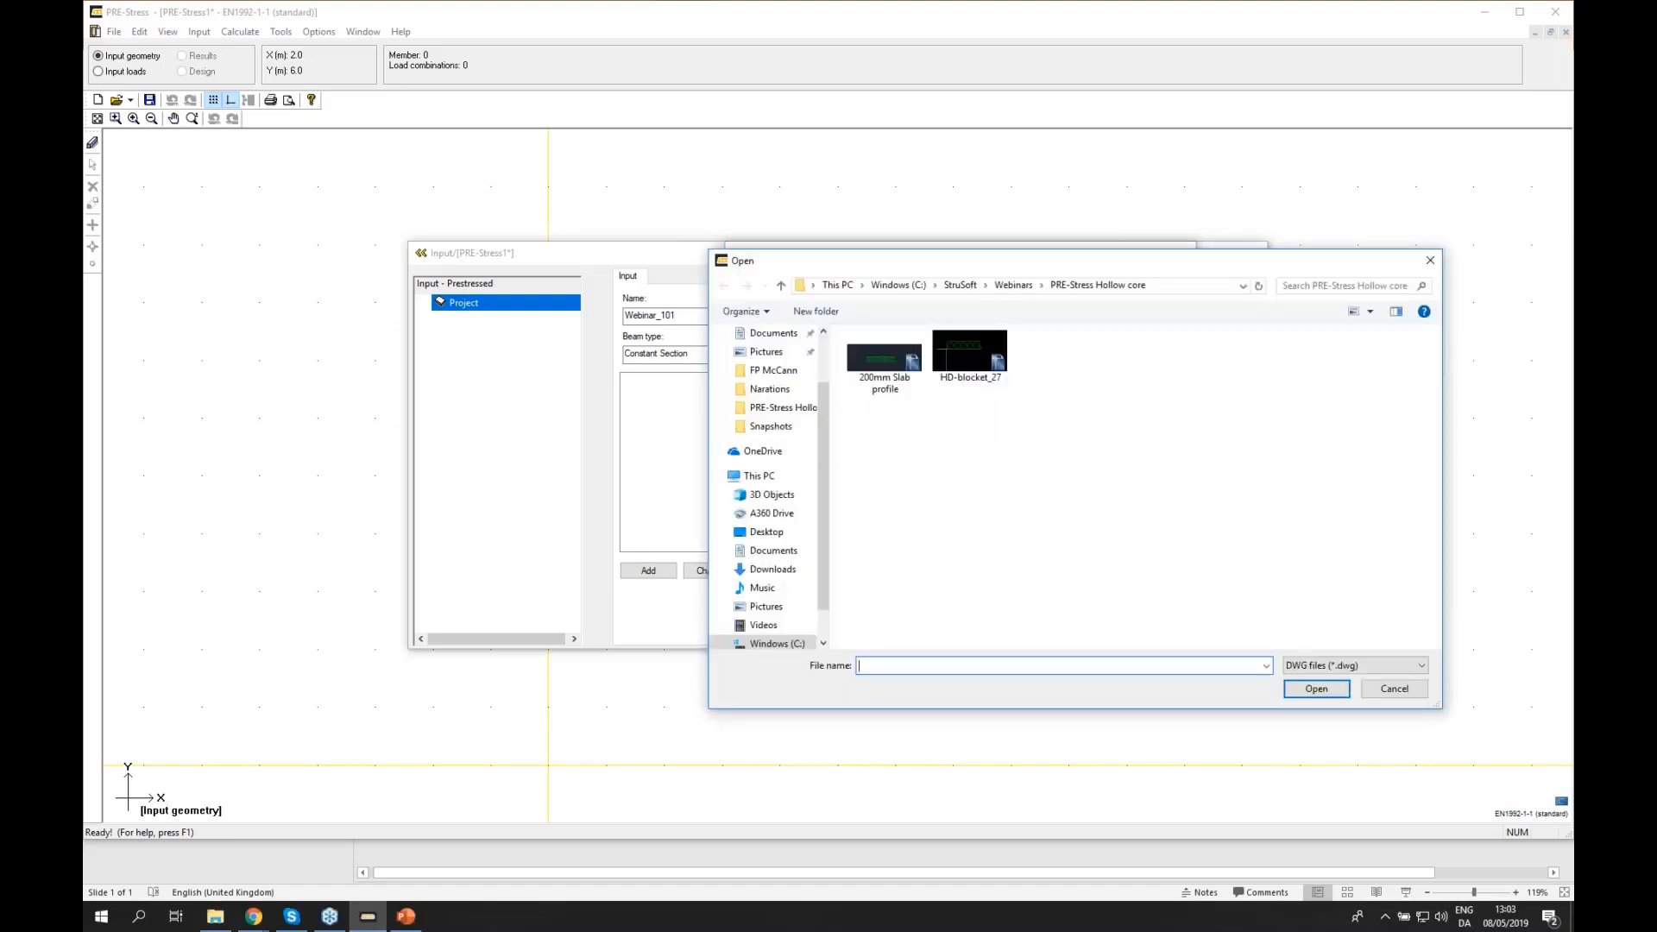
left_click(974, 358)
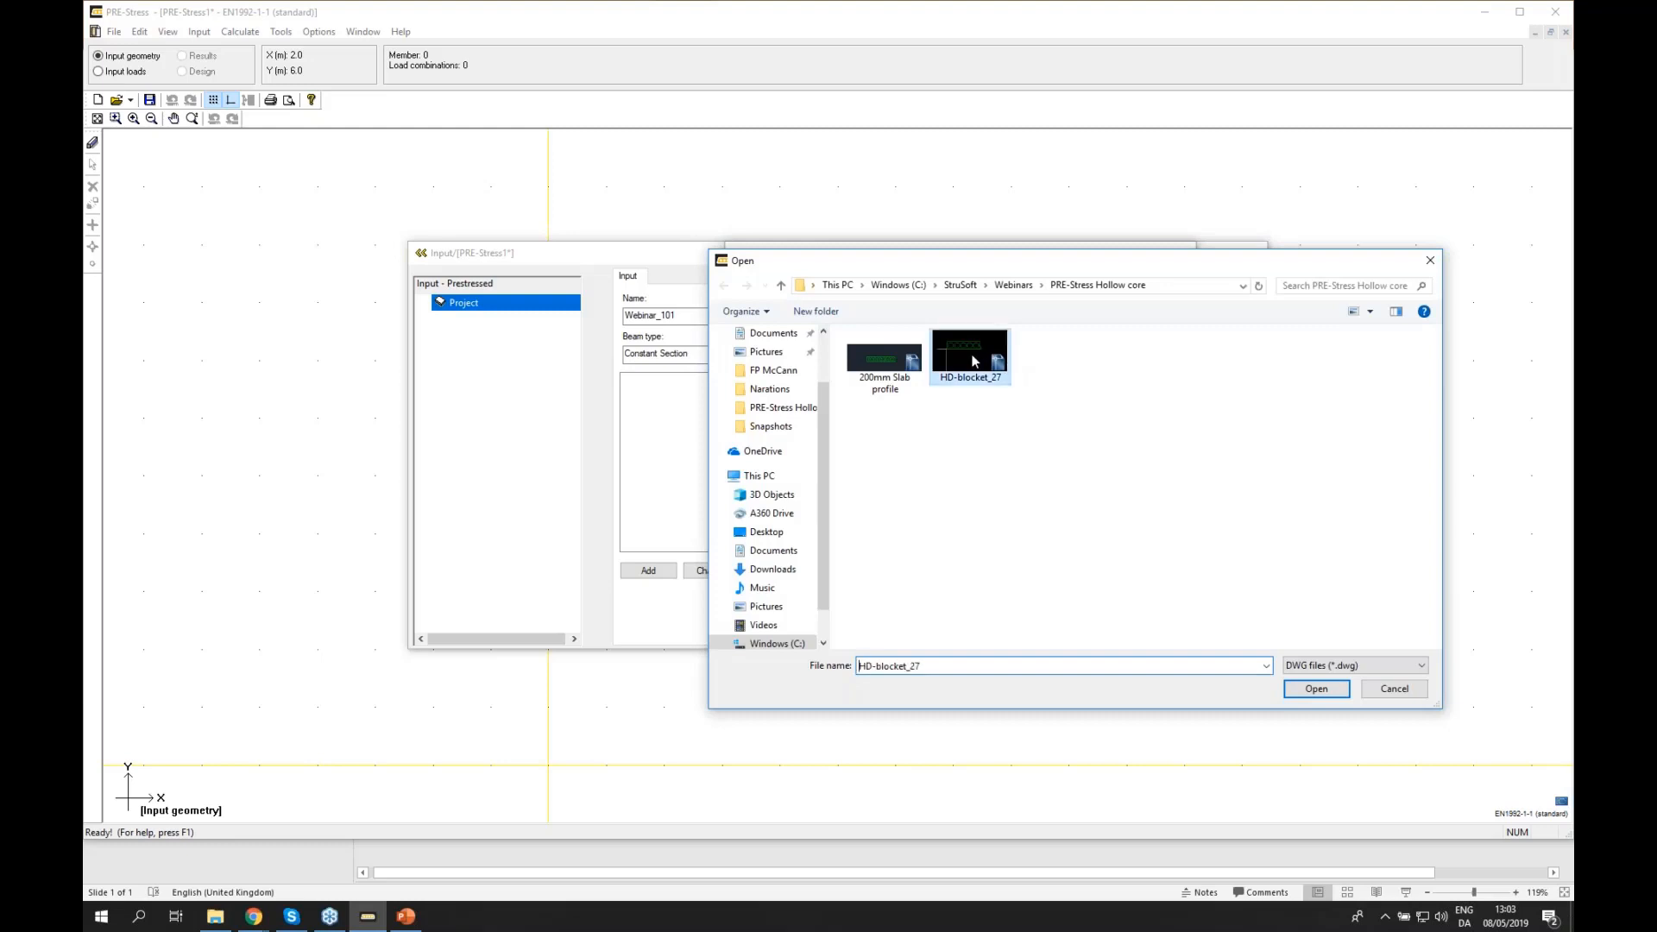
left_click(1308, 690)
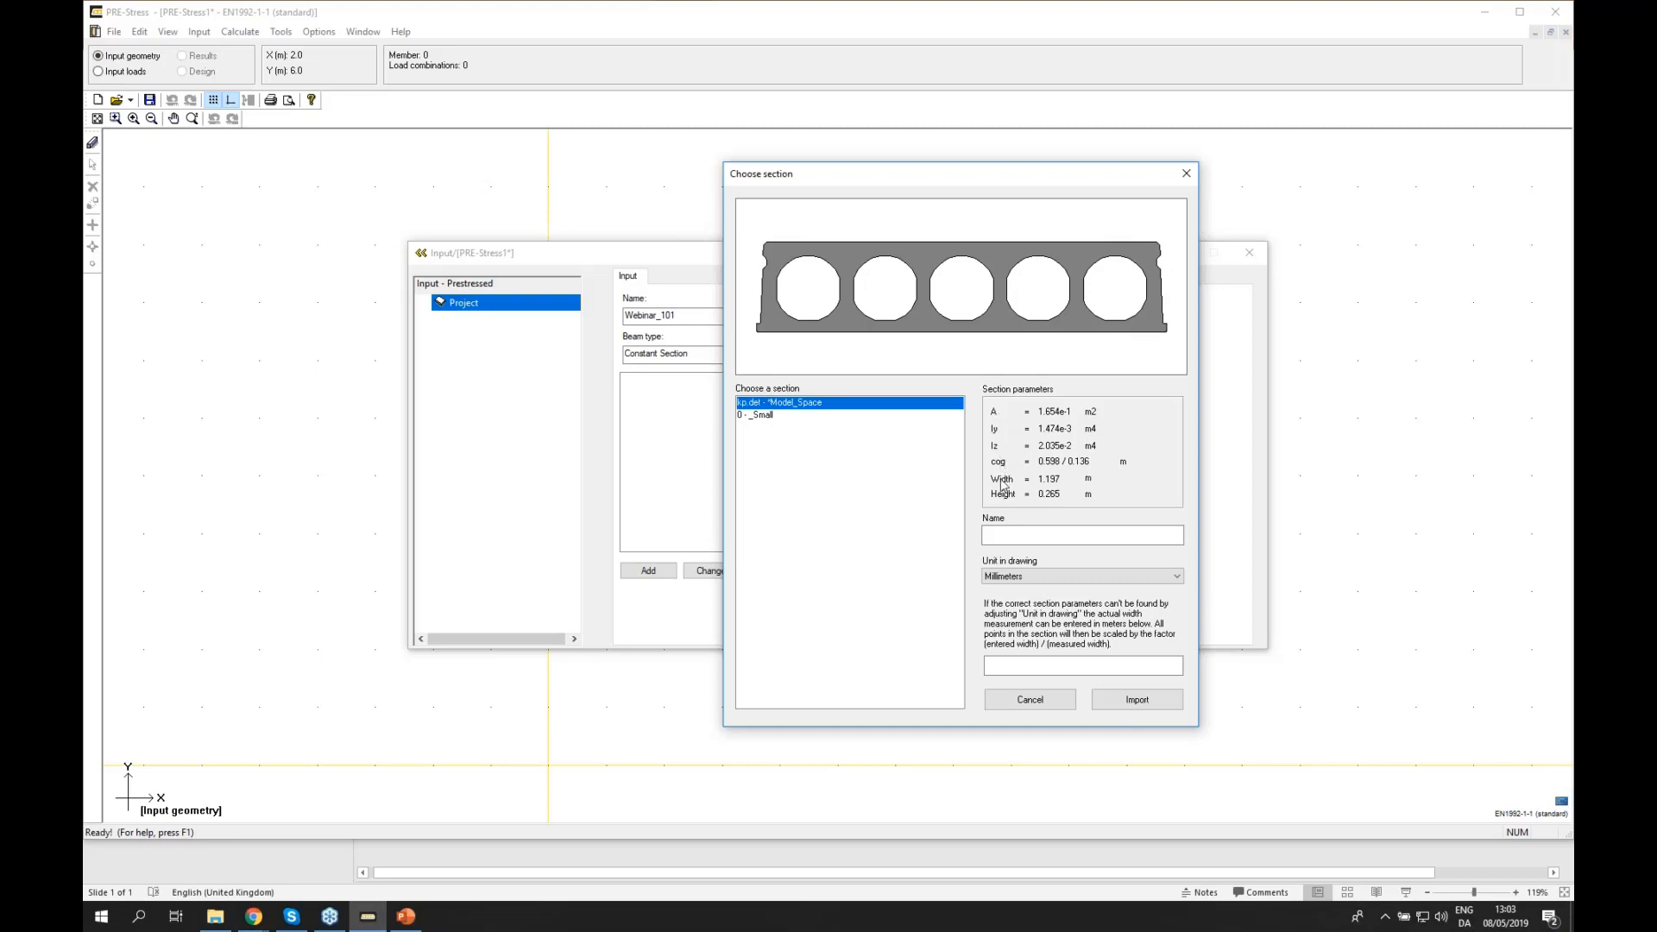
- Import the hollow core section as HCS_265 with millimeters as drawing unit and assign it to the beam
left_click(1038, 537)
type("HCS_265")
left_click(1033, 576)
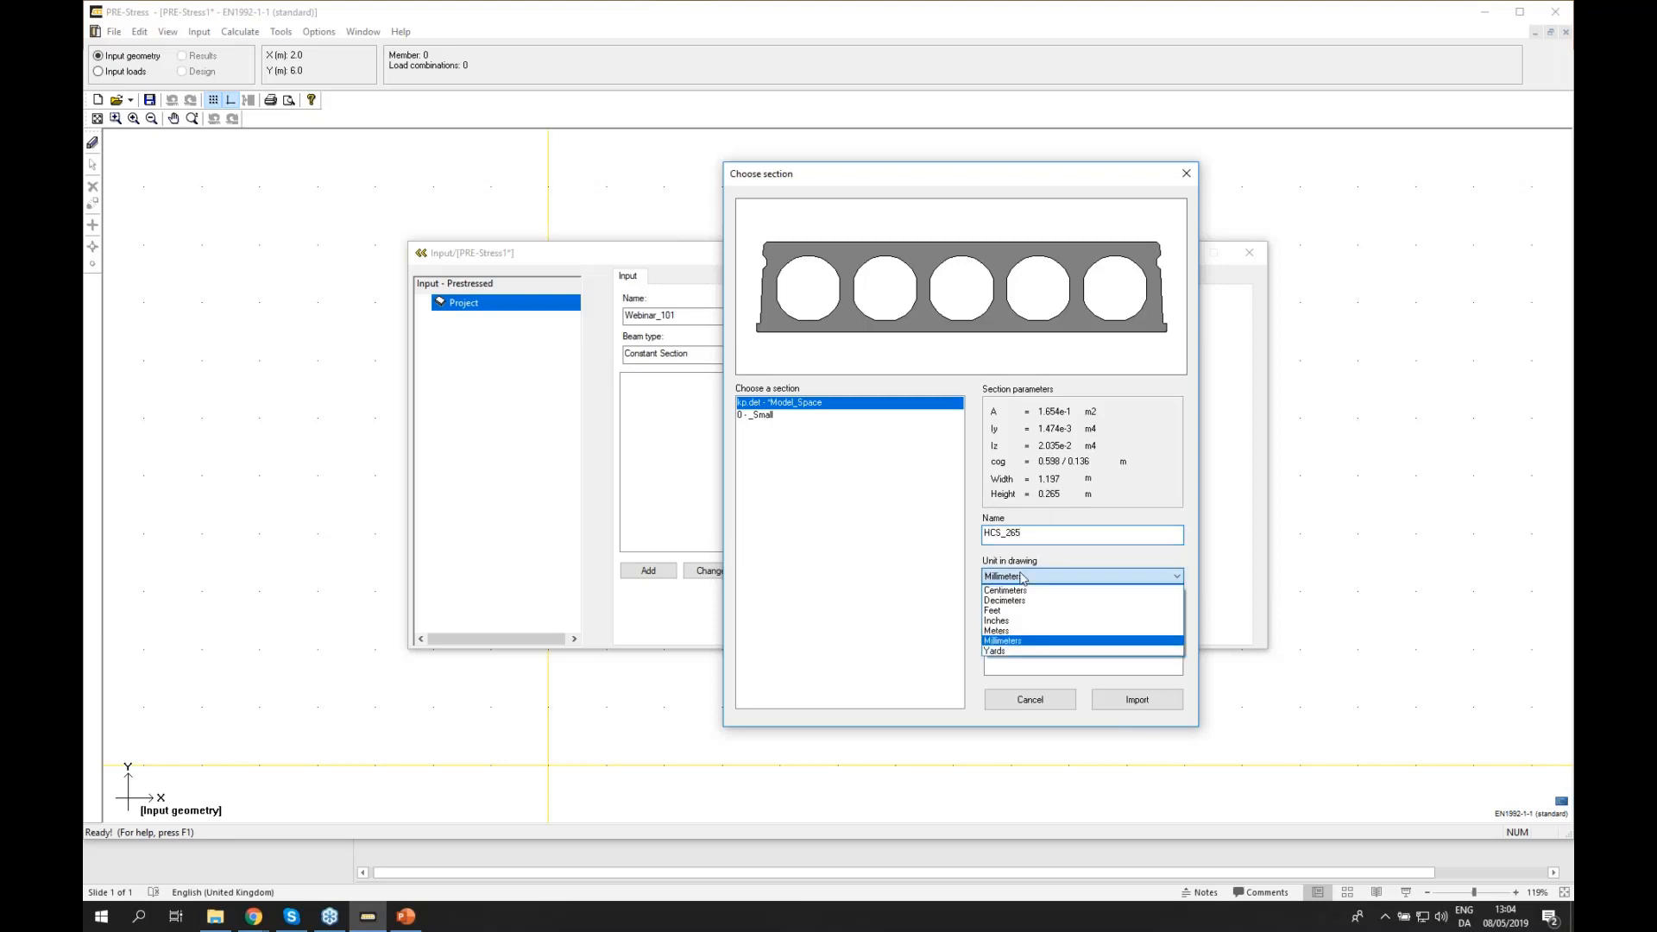
left_click(1033, 641)
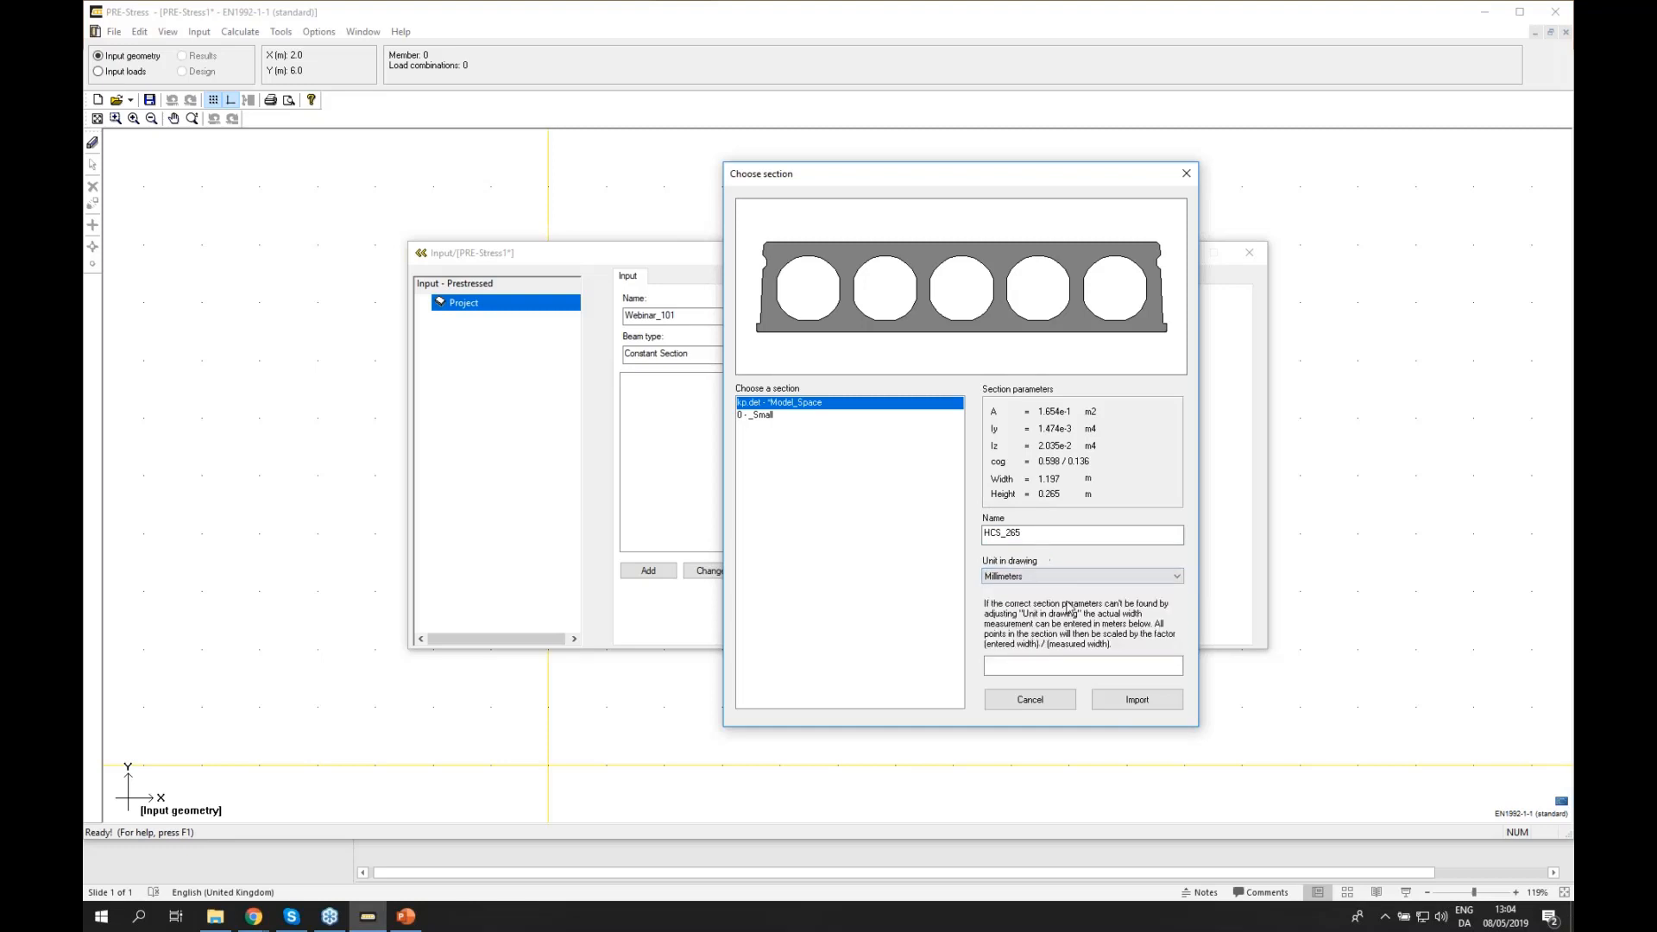
left_click(1157, 701)
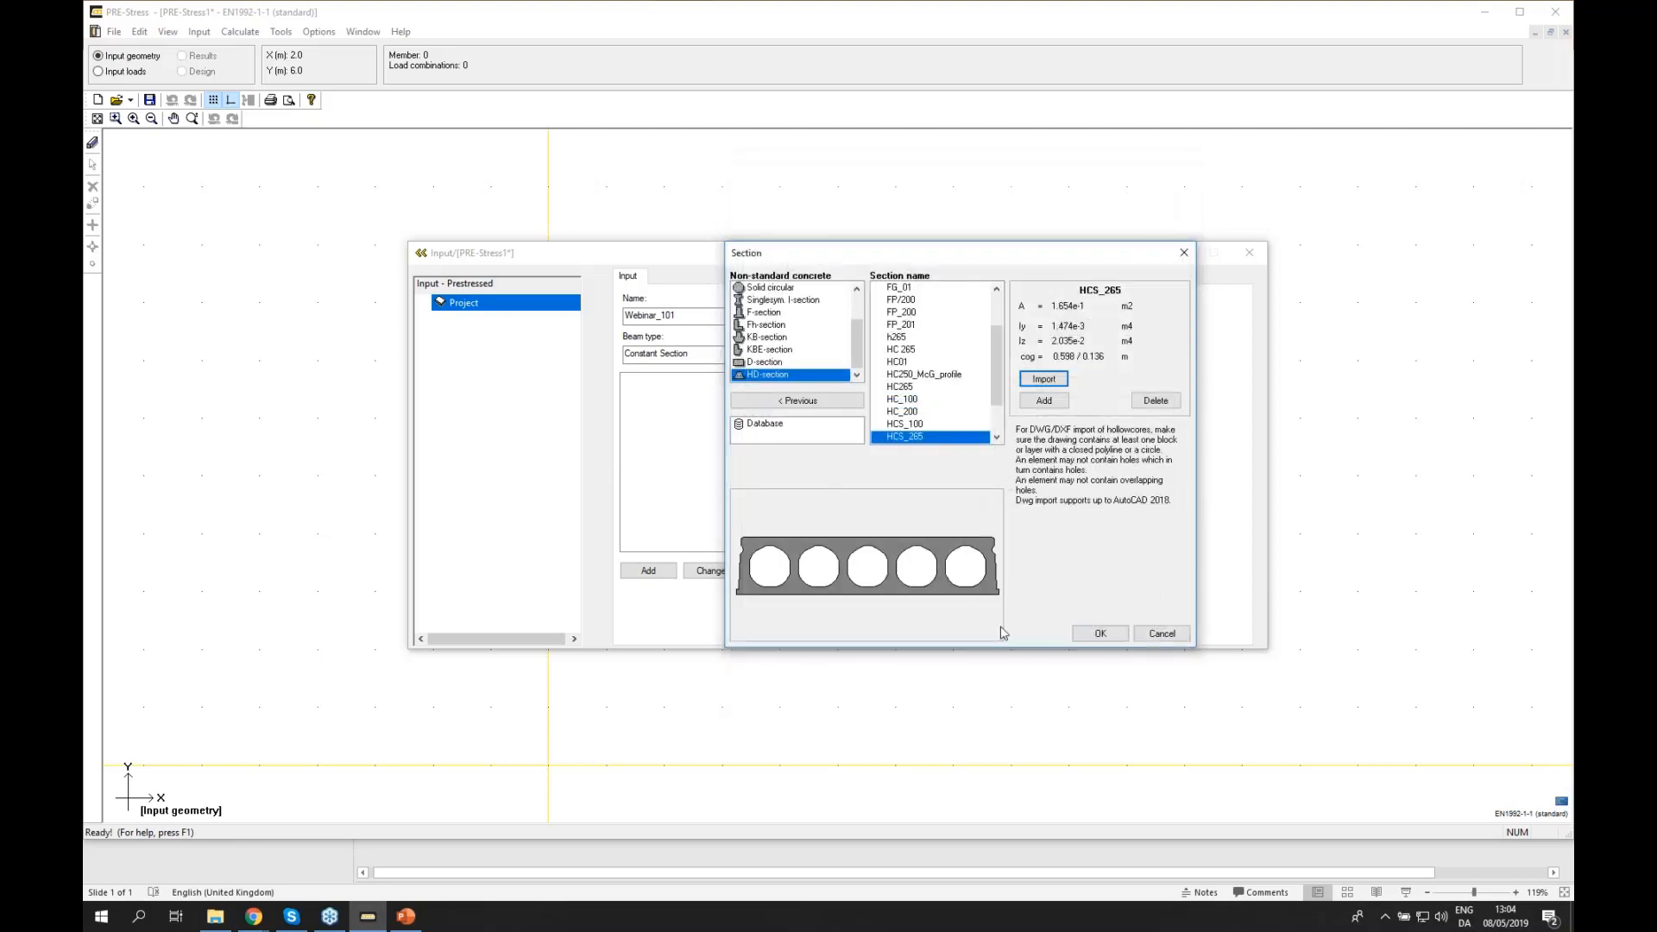
left_click(1100, 636)
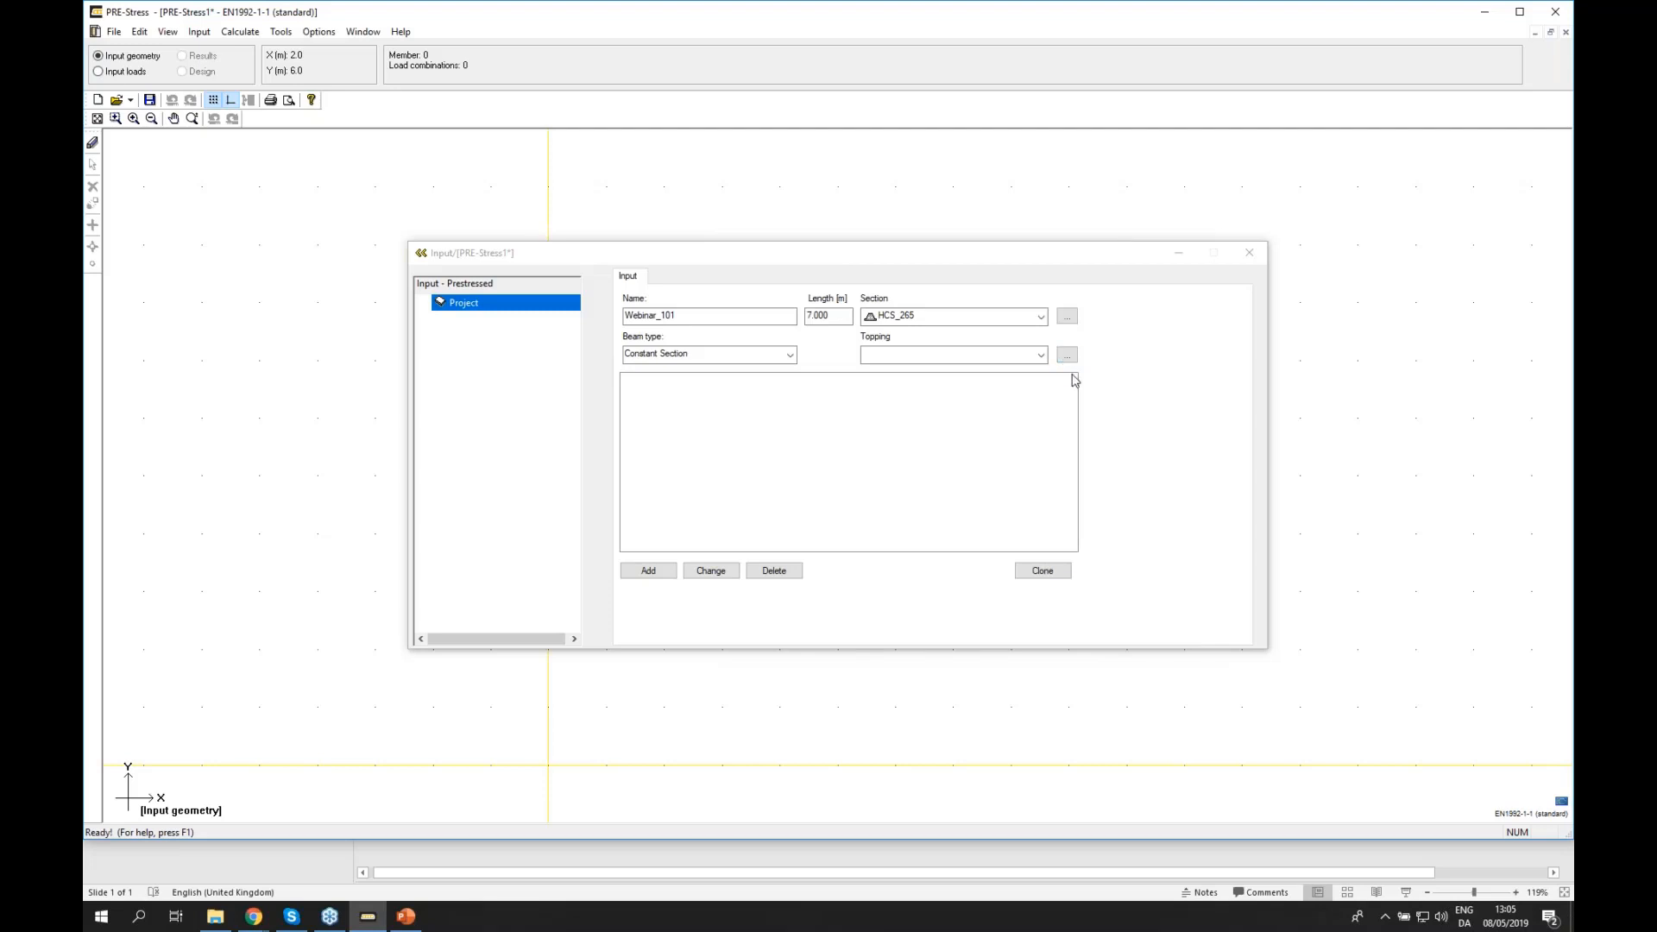
- Add the beam to the project, also creating a default fire load combination according to the code settings
left_click(647, 573)
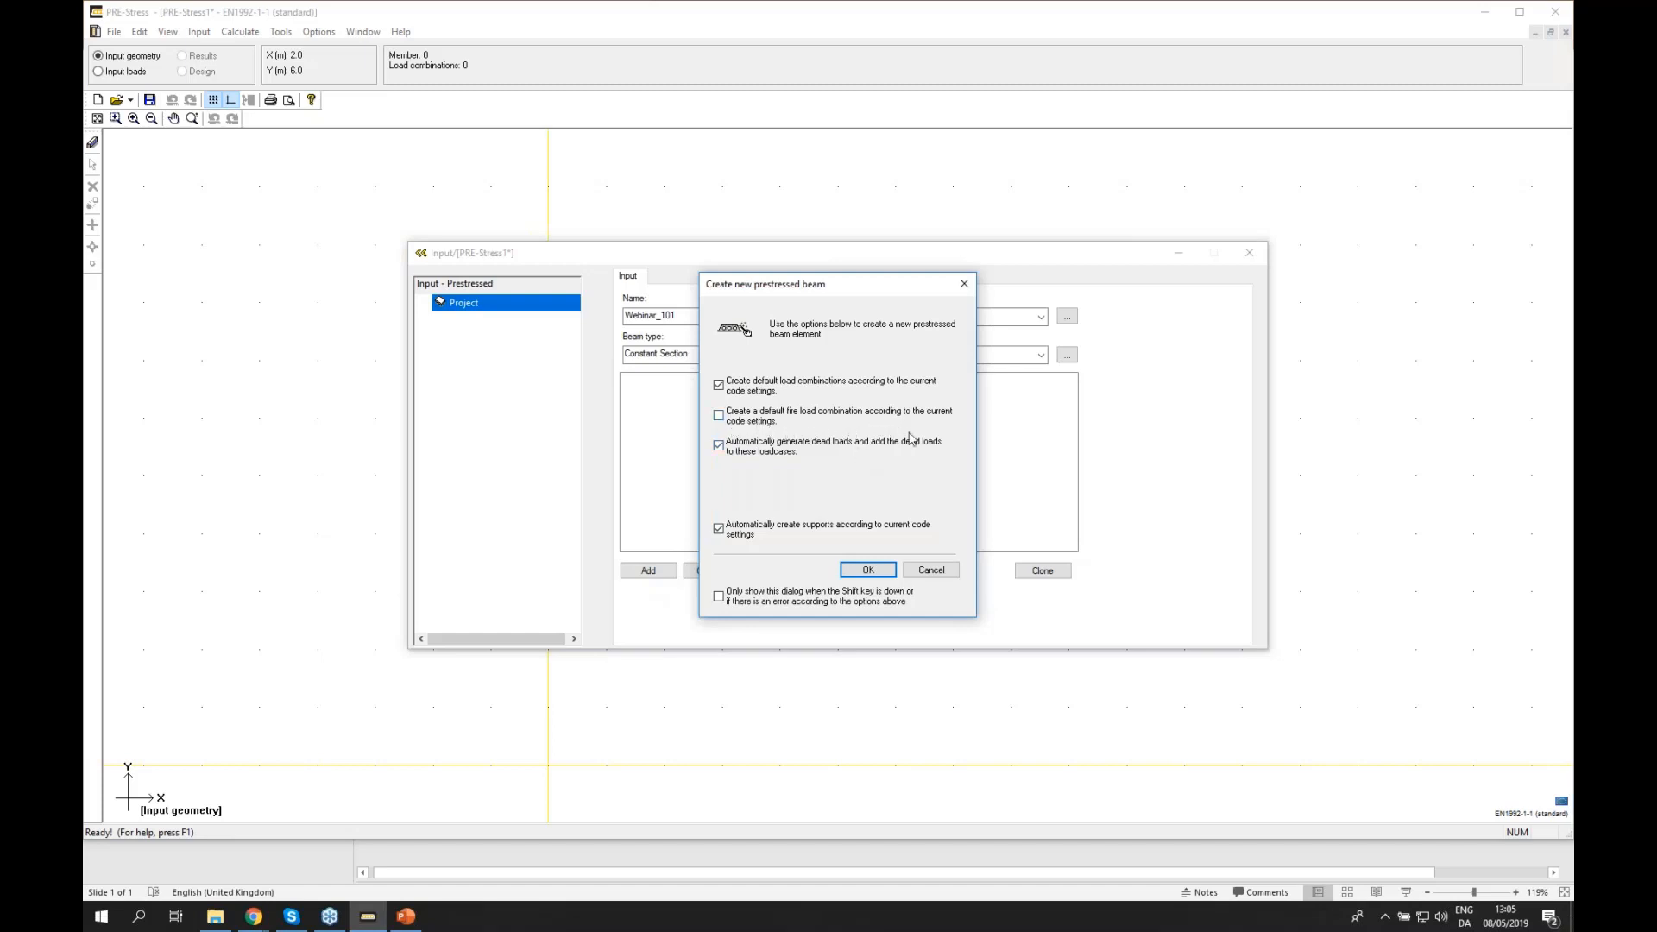
left_click(720, 415)
left_click(870, 575)
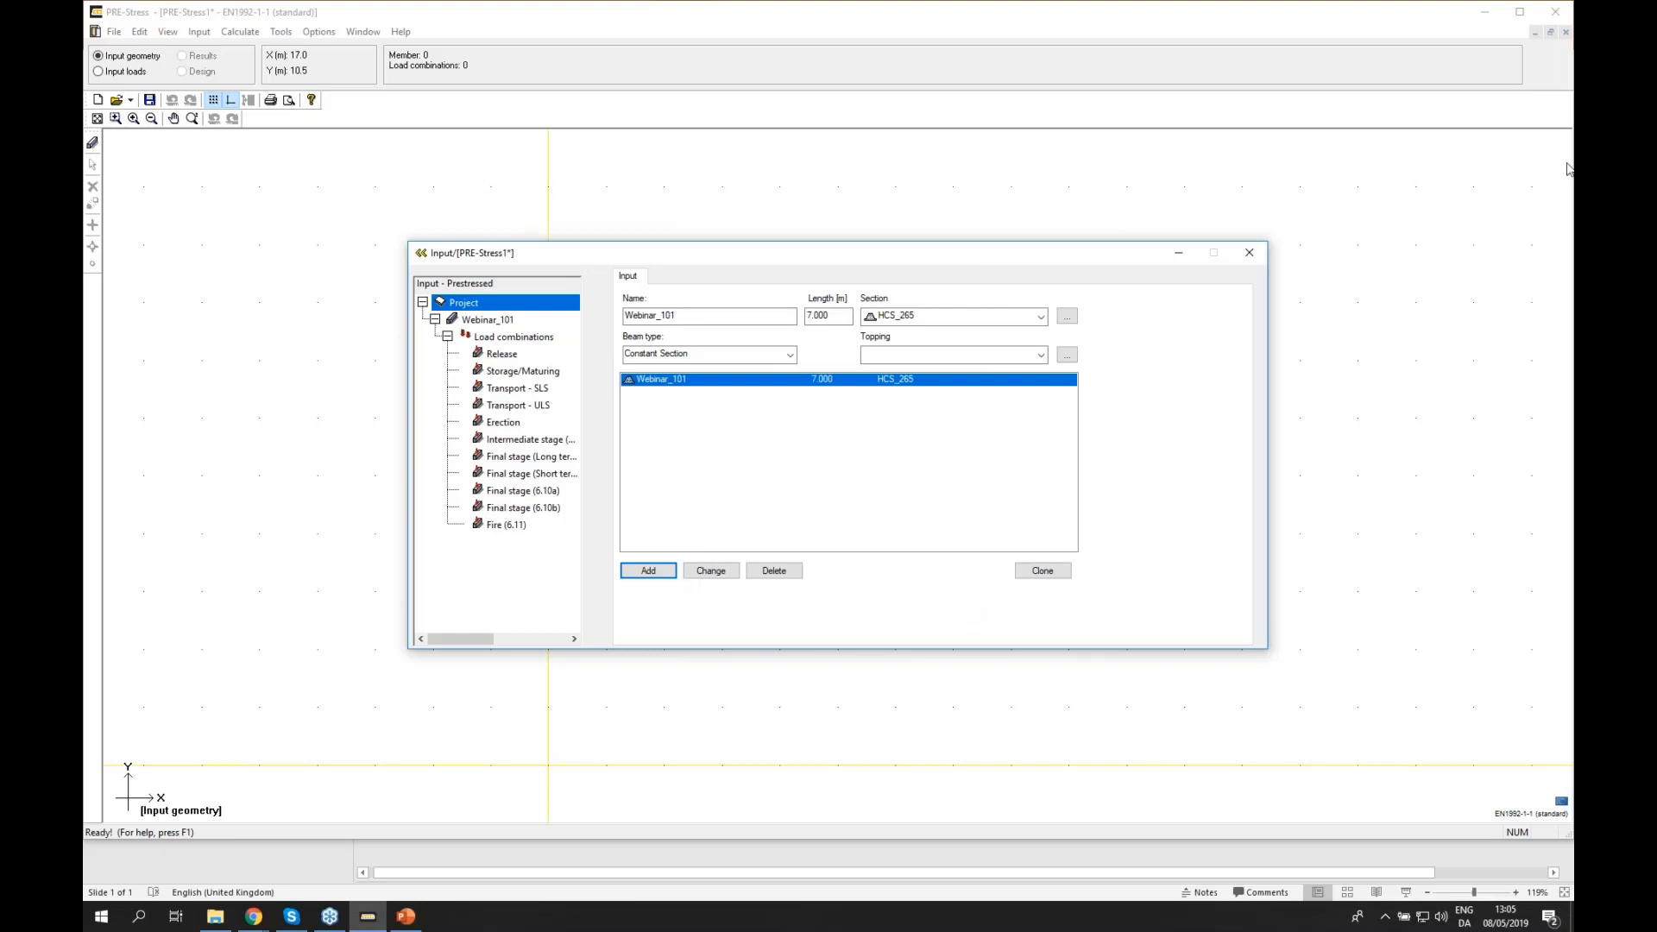
left_click(1561, 52)
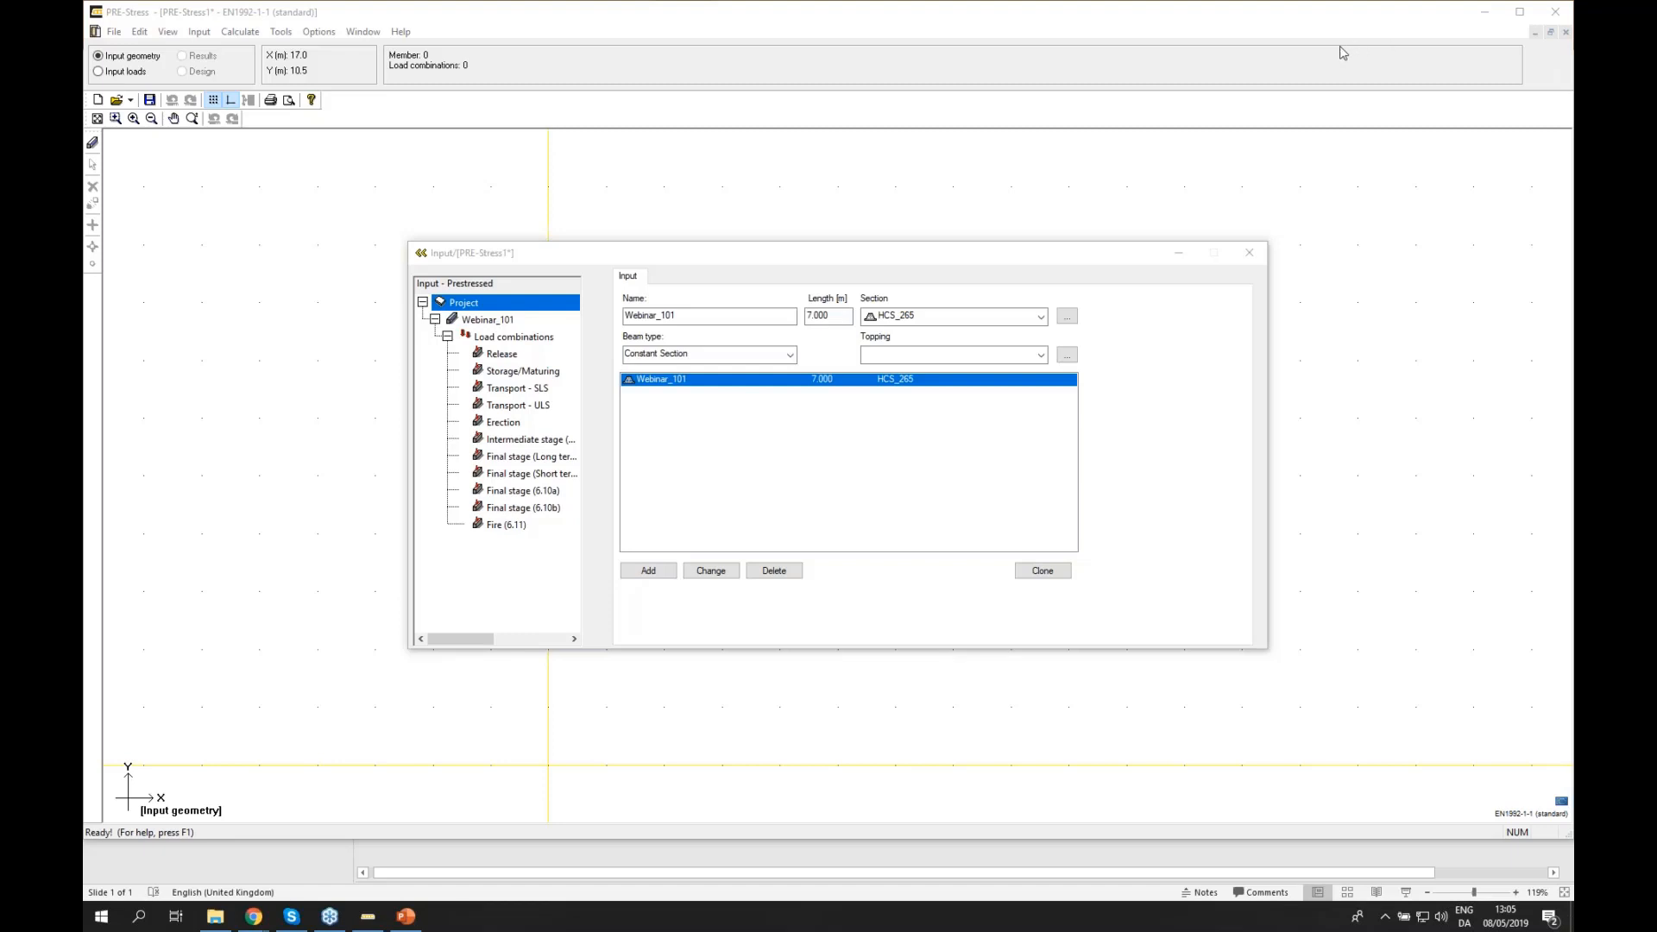
- Add four 12.9 mm 7-wire super strands to Webinar_101 from the reinforcement pattern, at Y 47, 487, 711 and 1150 mm
left_click(484, 322)
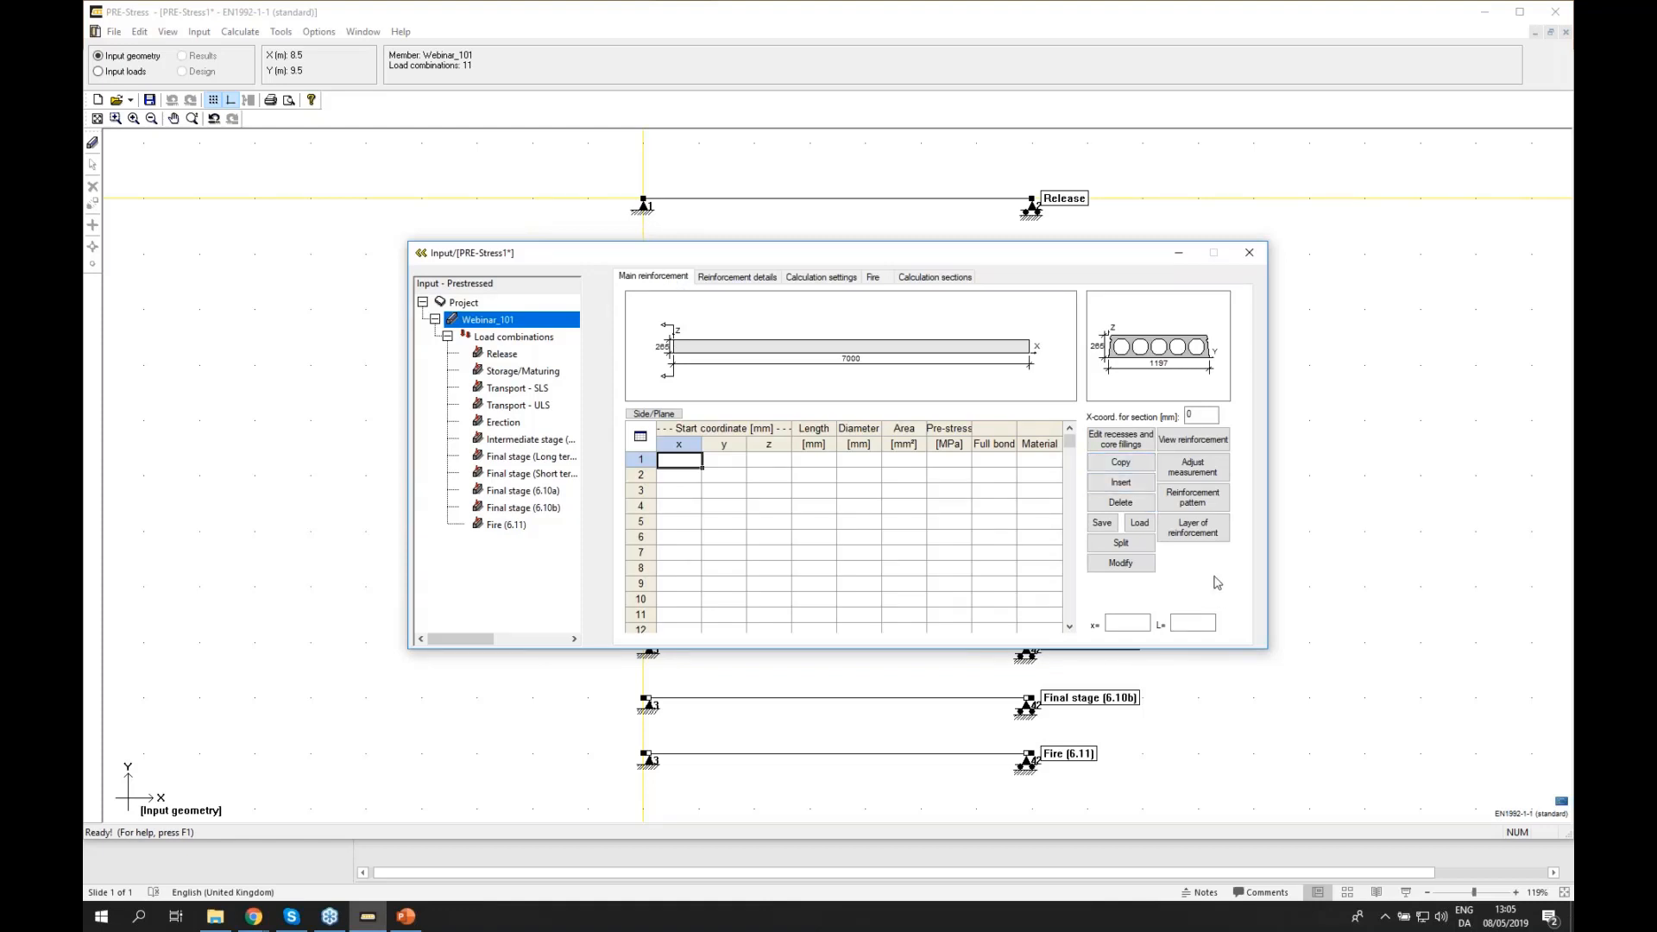
left_click(1212, 498)
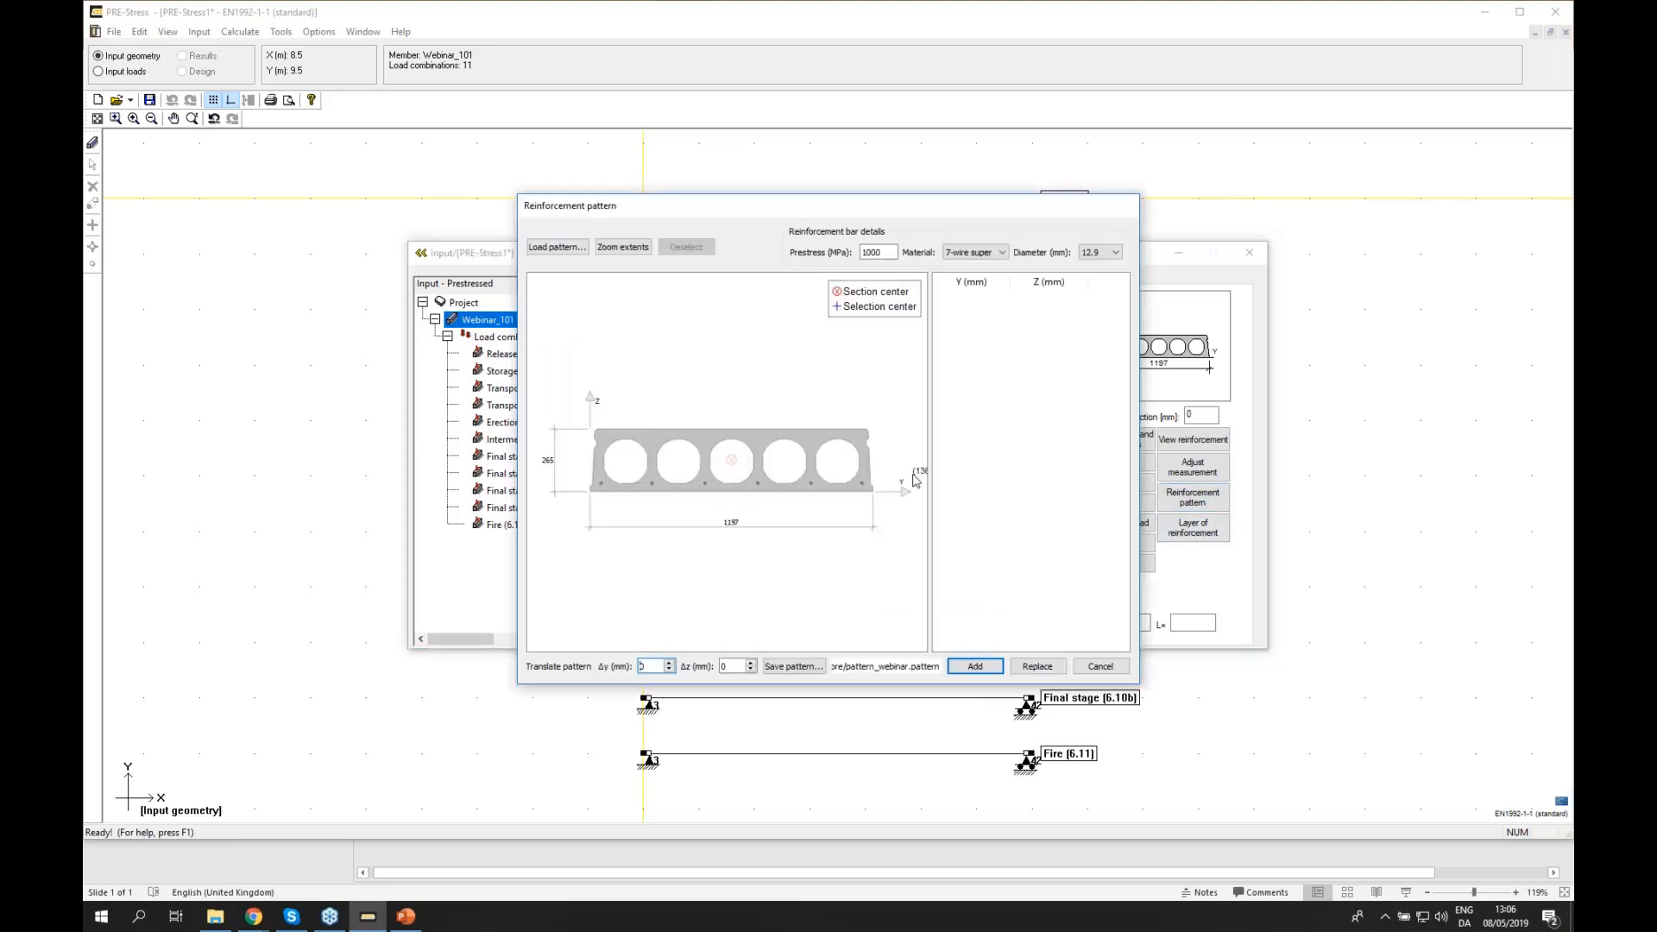
scroll(839, 501, "up", 5)
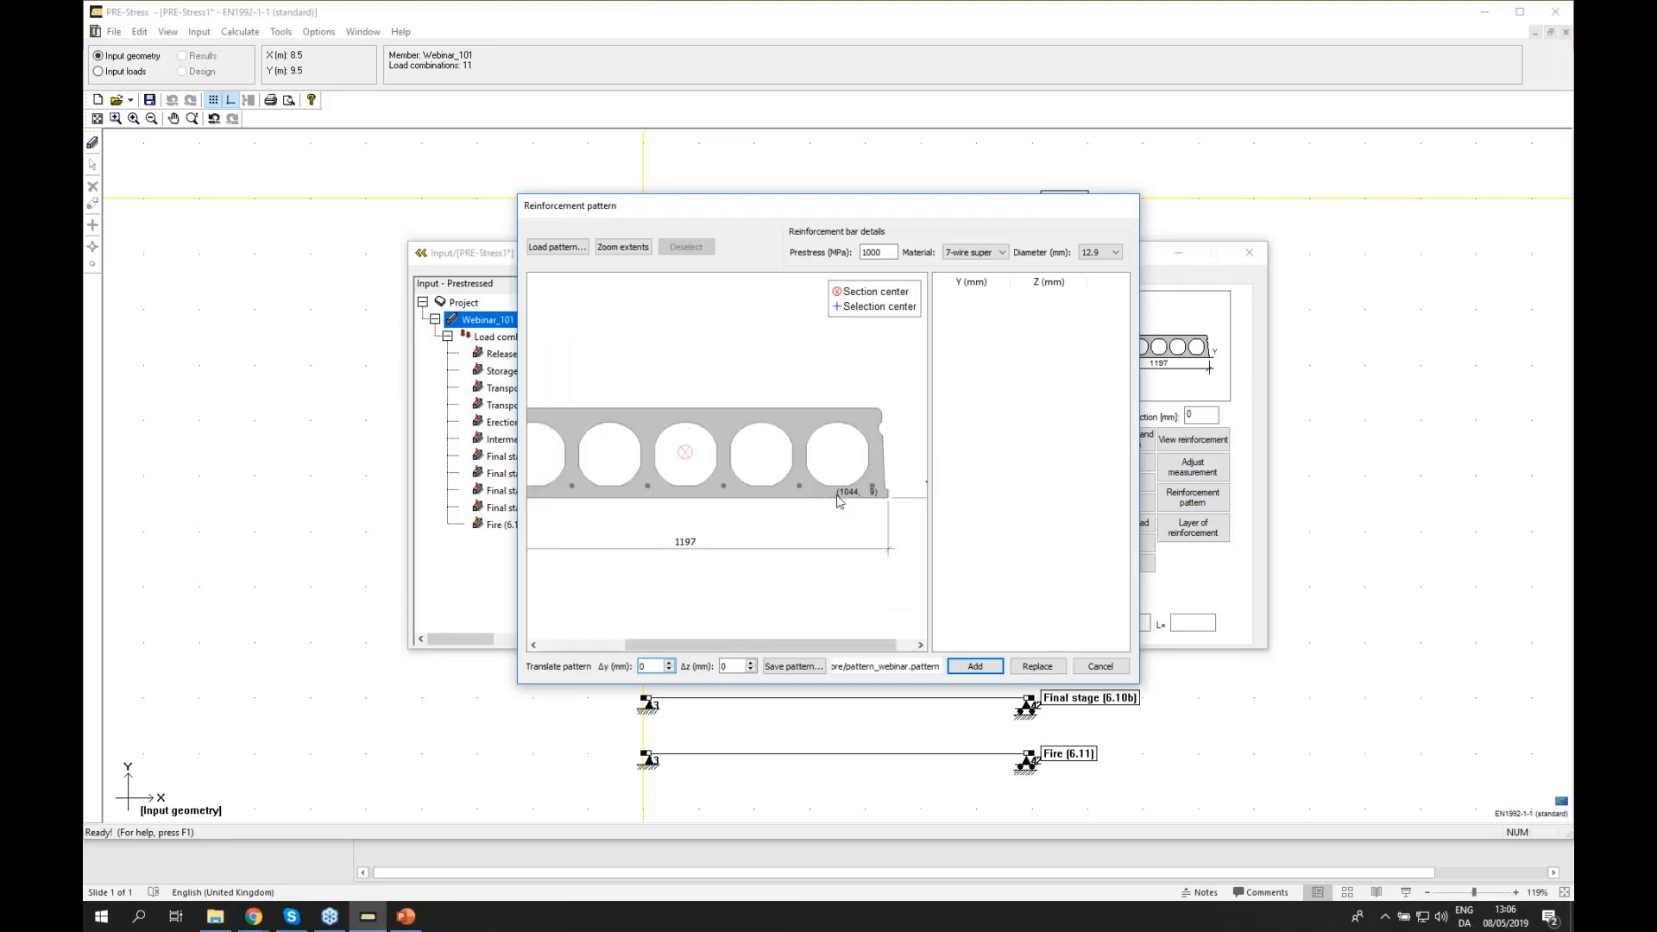
scroll(839, 500, "down", 5)
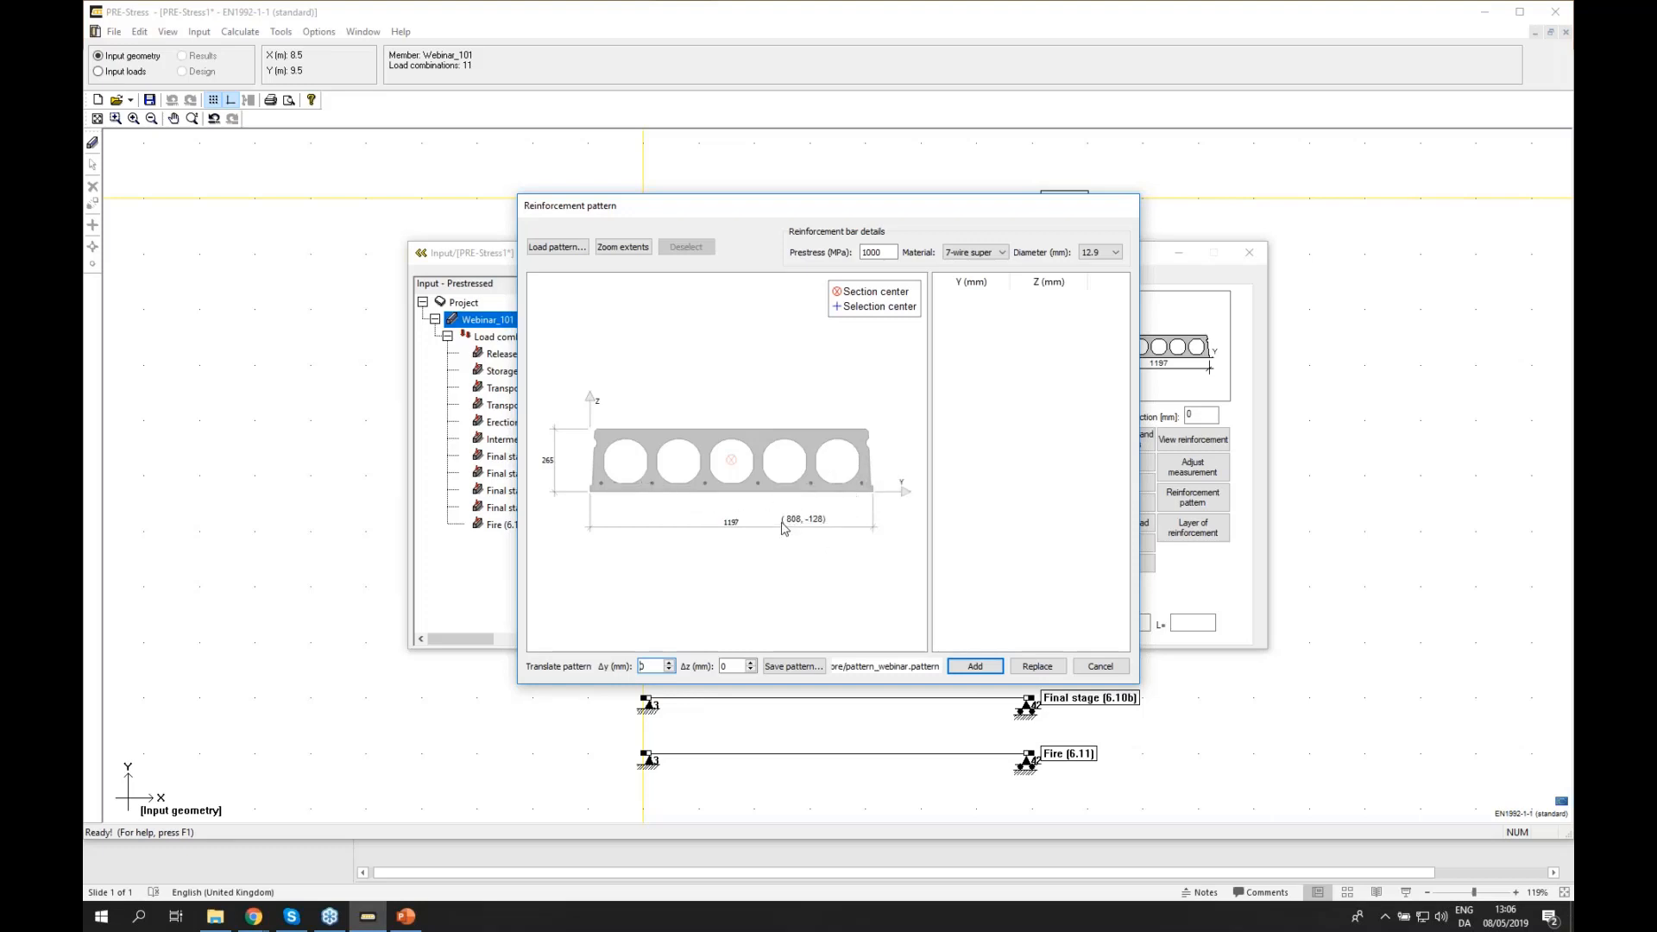
left_click_drag(782, 527, 696, 422)
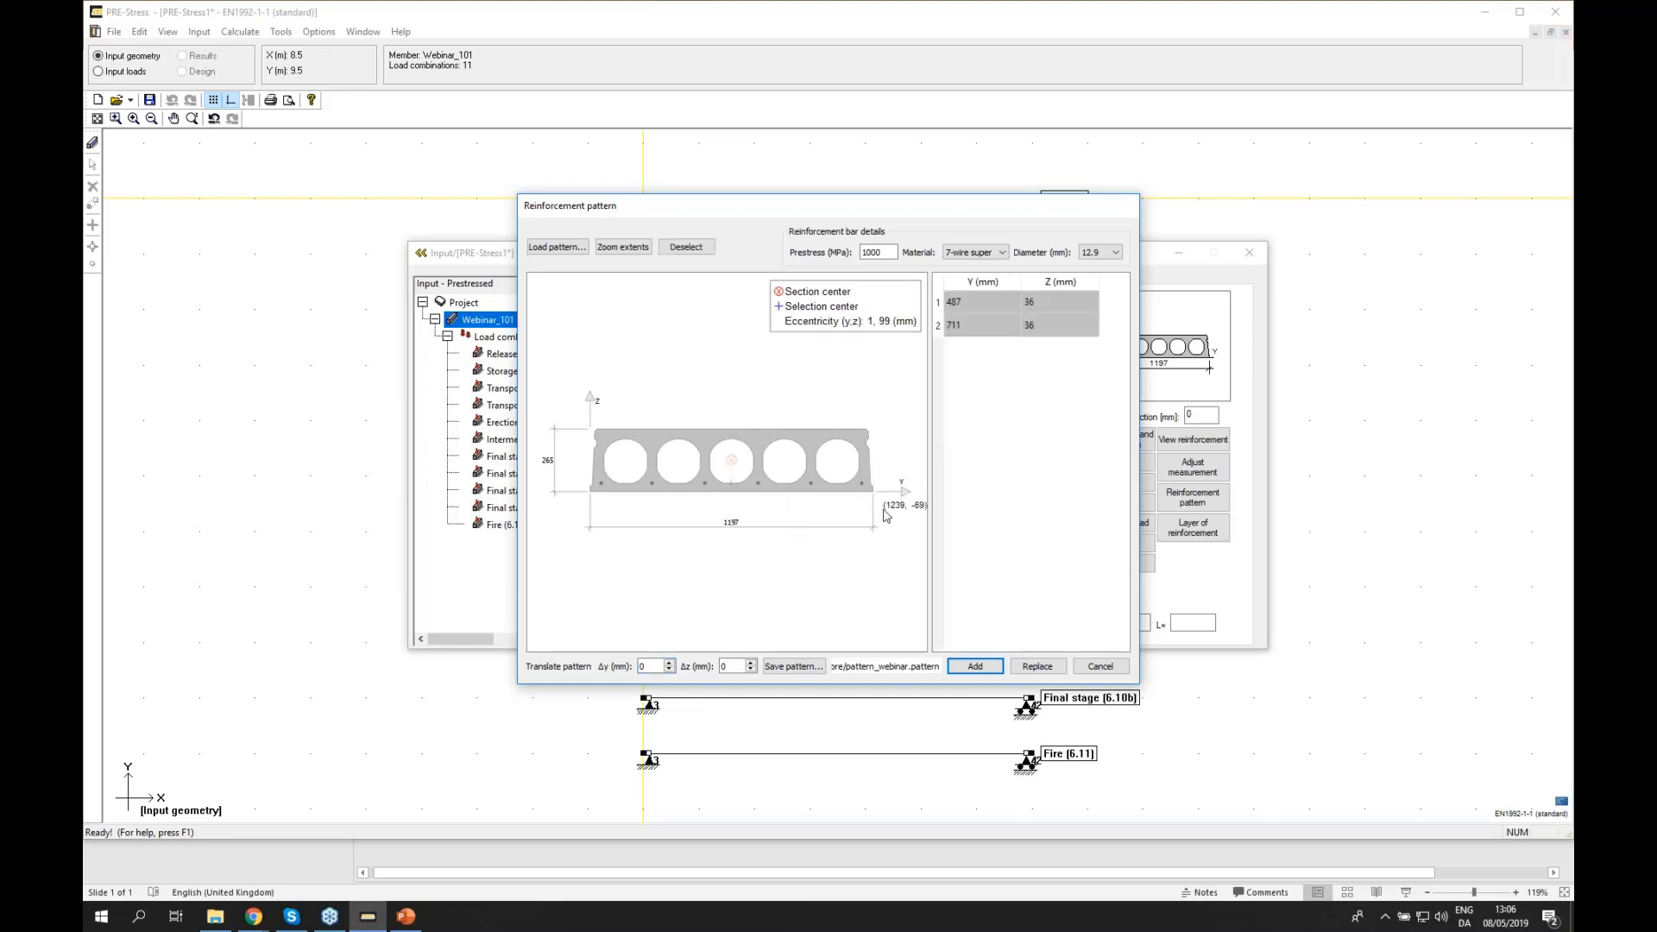
left_click_drag(882, 508, 846, 458)
left_click_drag(614, 495, 596, 475)
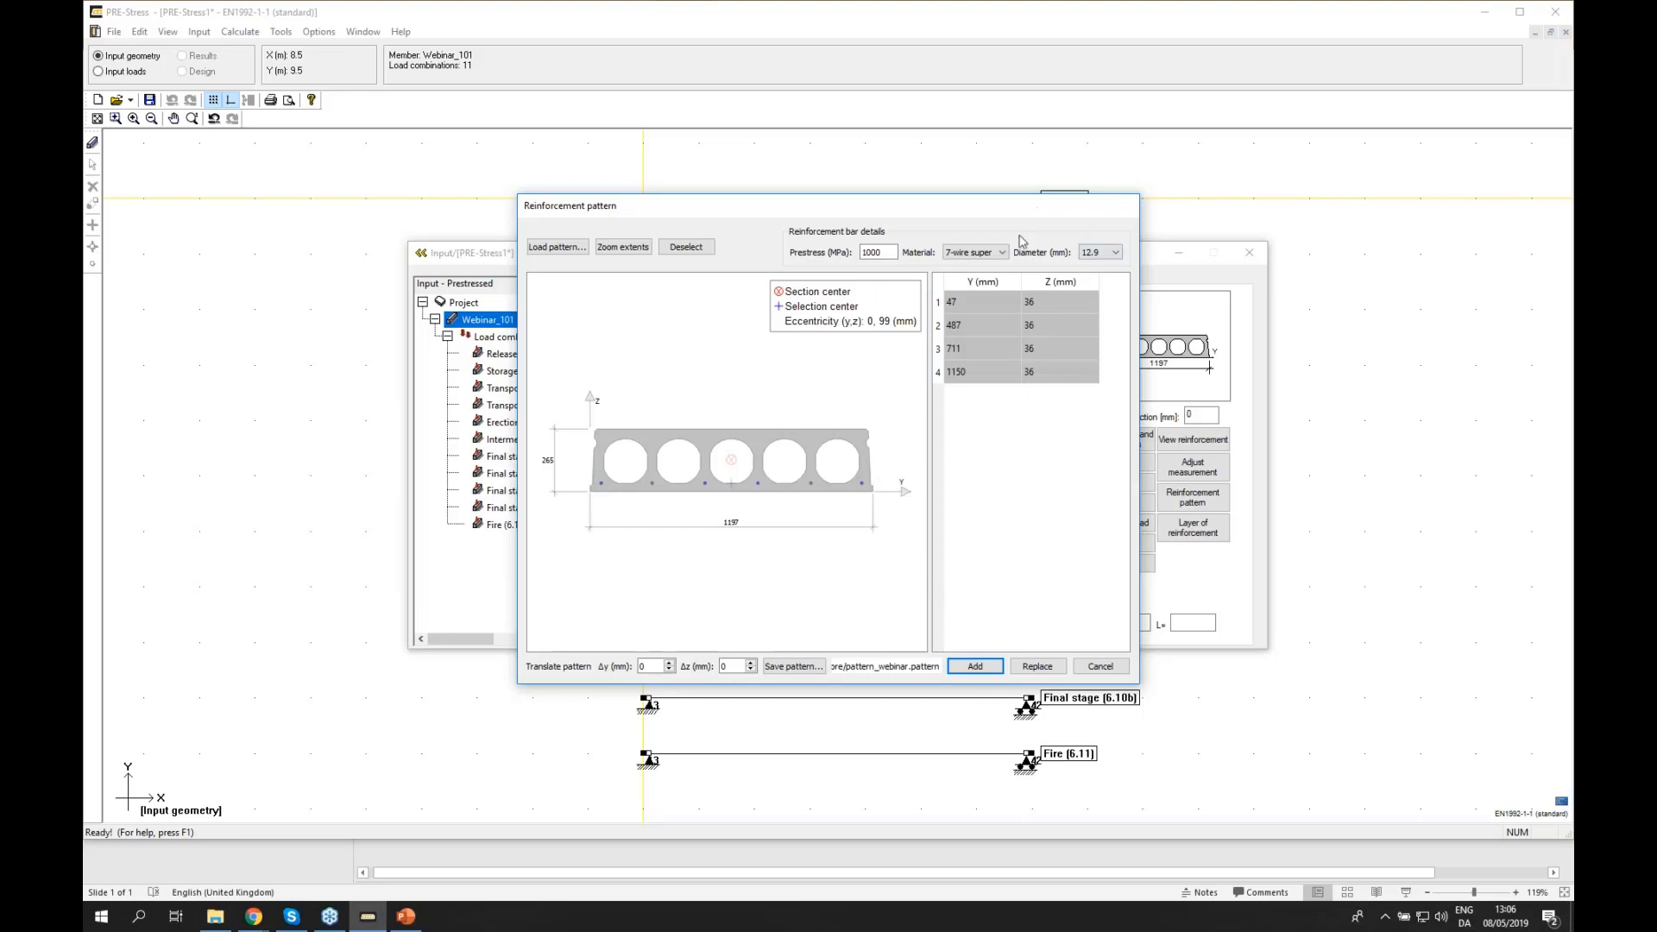
left_click(975, 667)
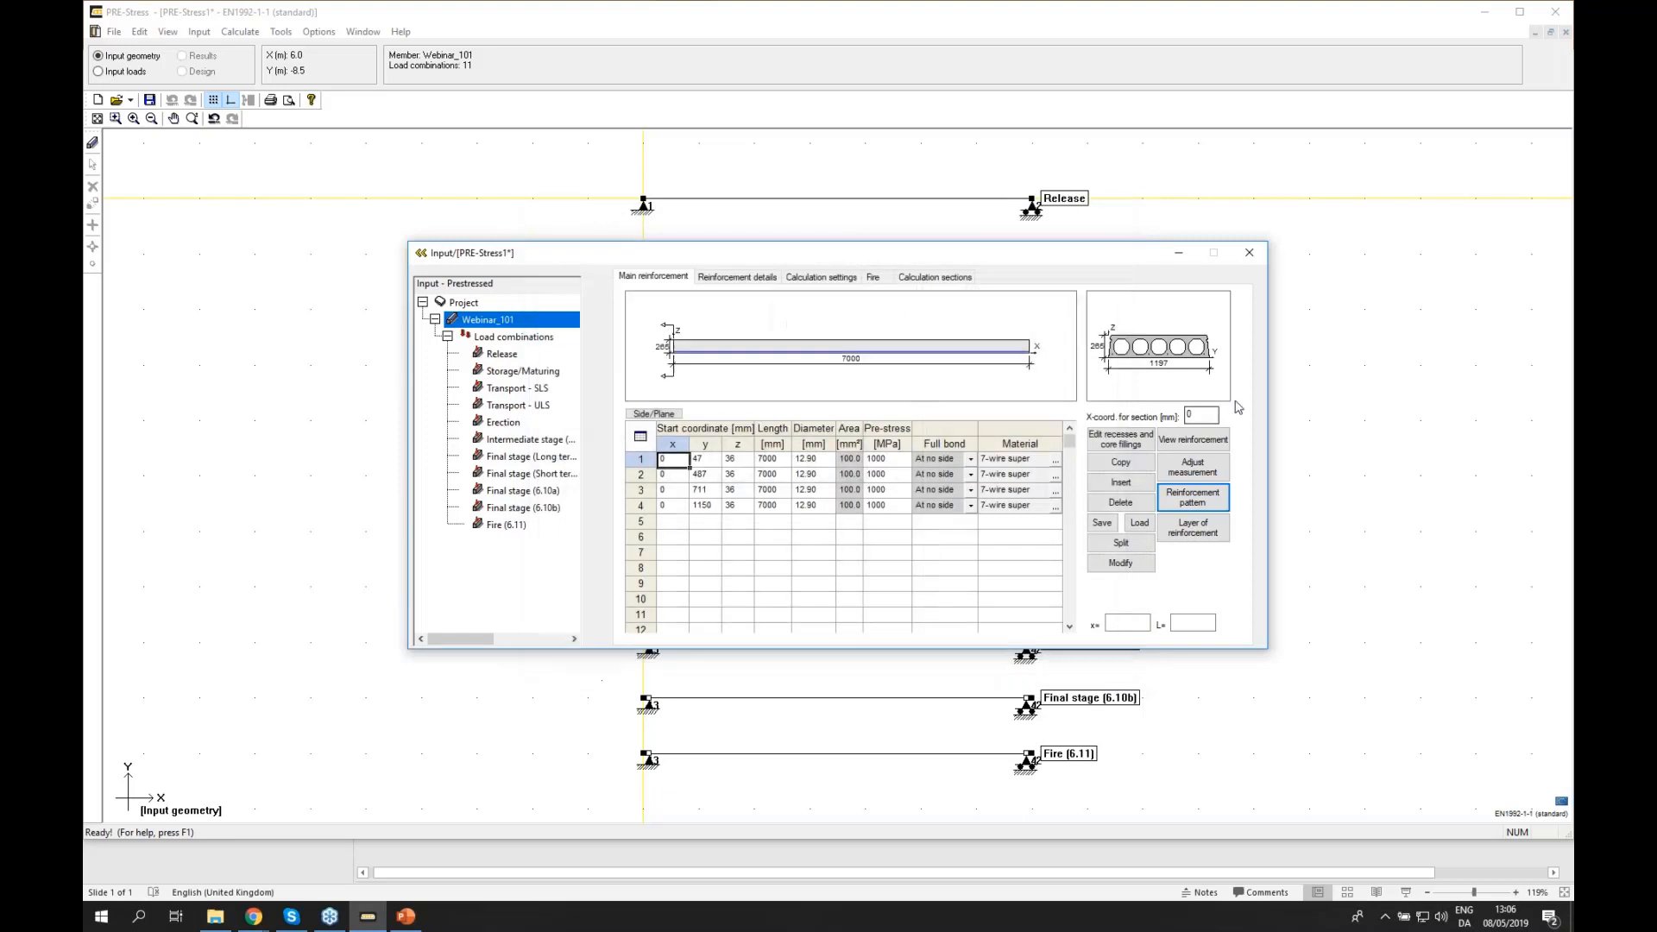
- Add two 9.3 mm 7-wire std strands from the reinforcement pattern at Y 262 and 934 mm
left_click(1193, 497)
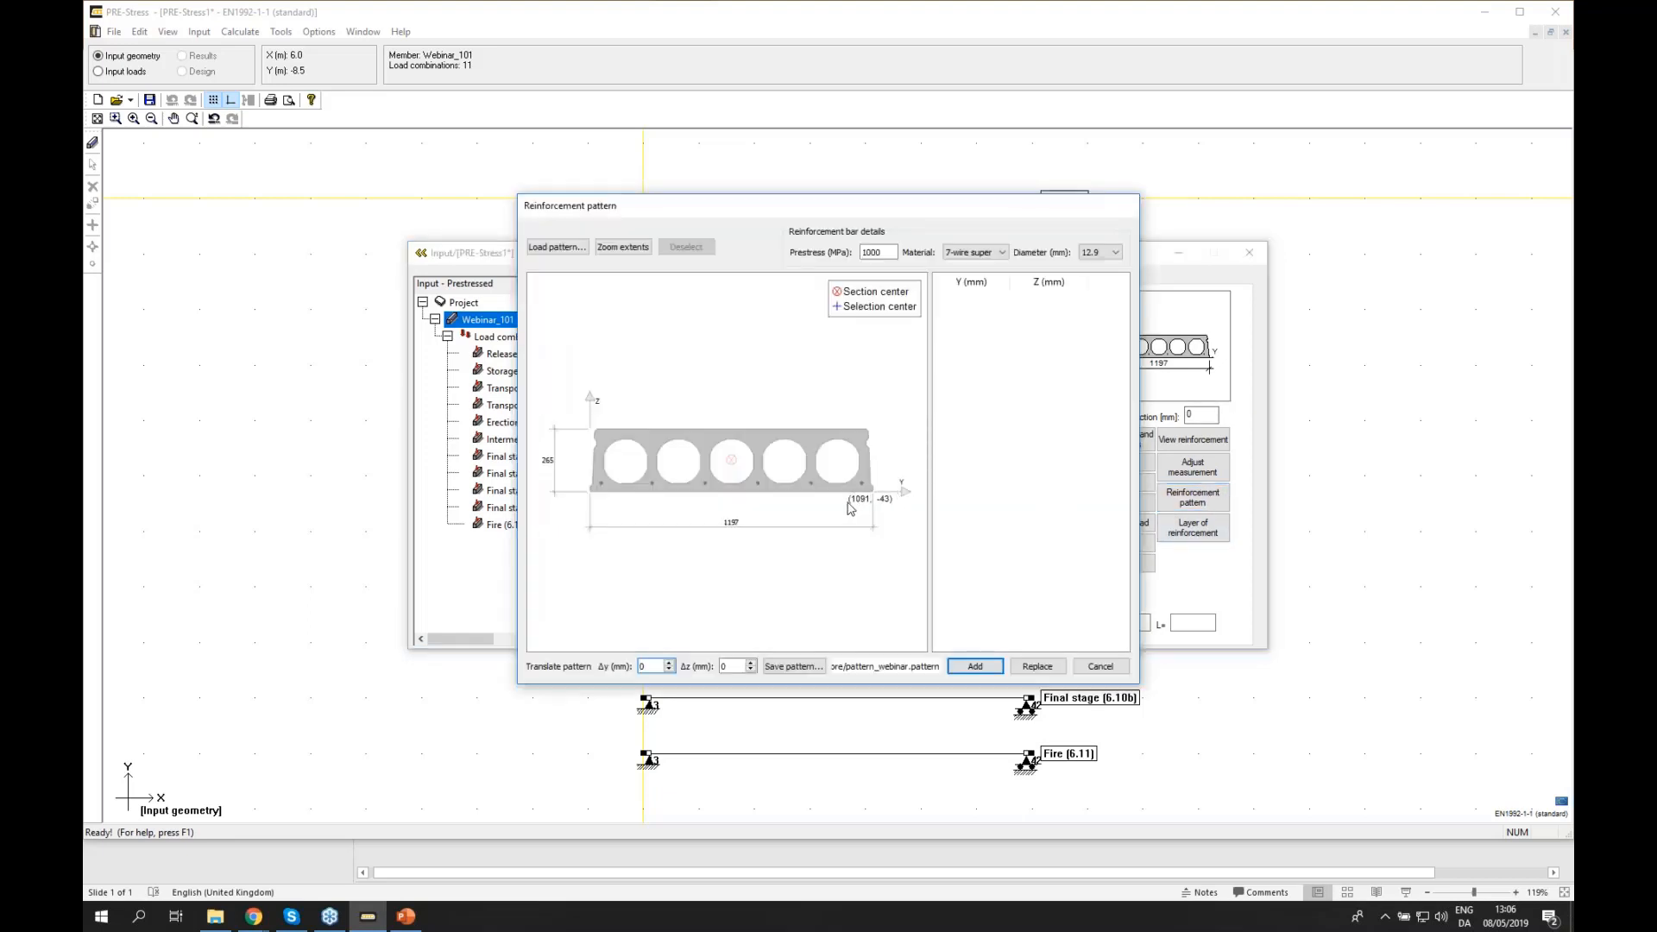
left_click_drag(848, 507, 796, 462)
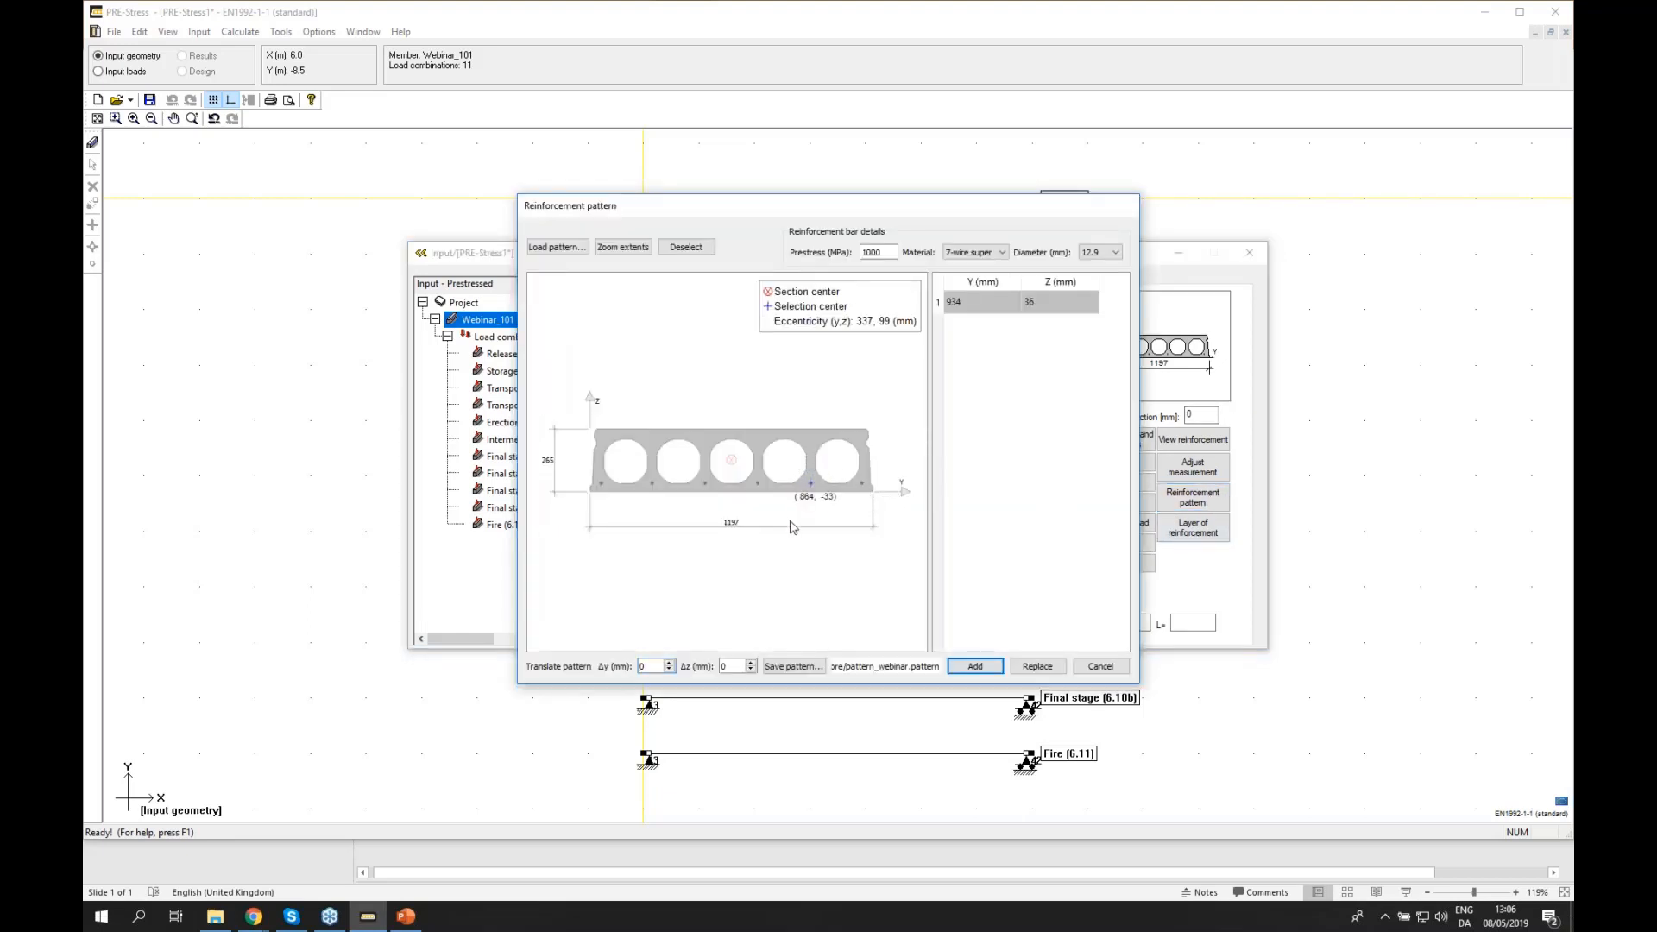
left_click_drag(665, 505, 627, 467)
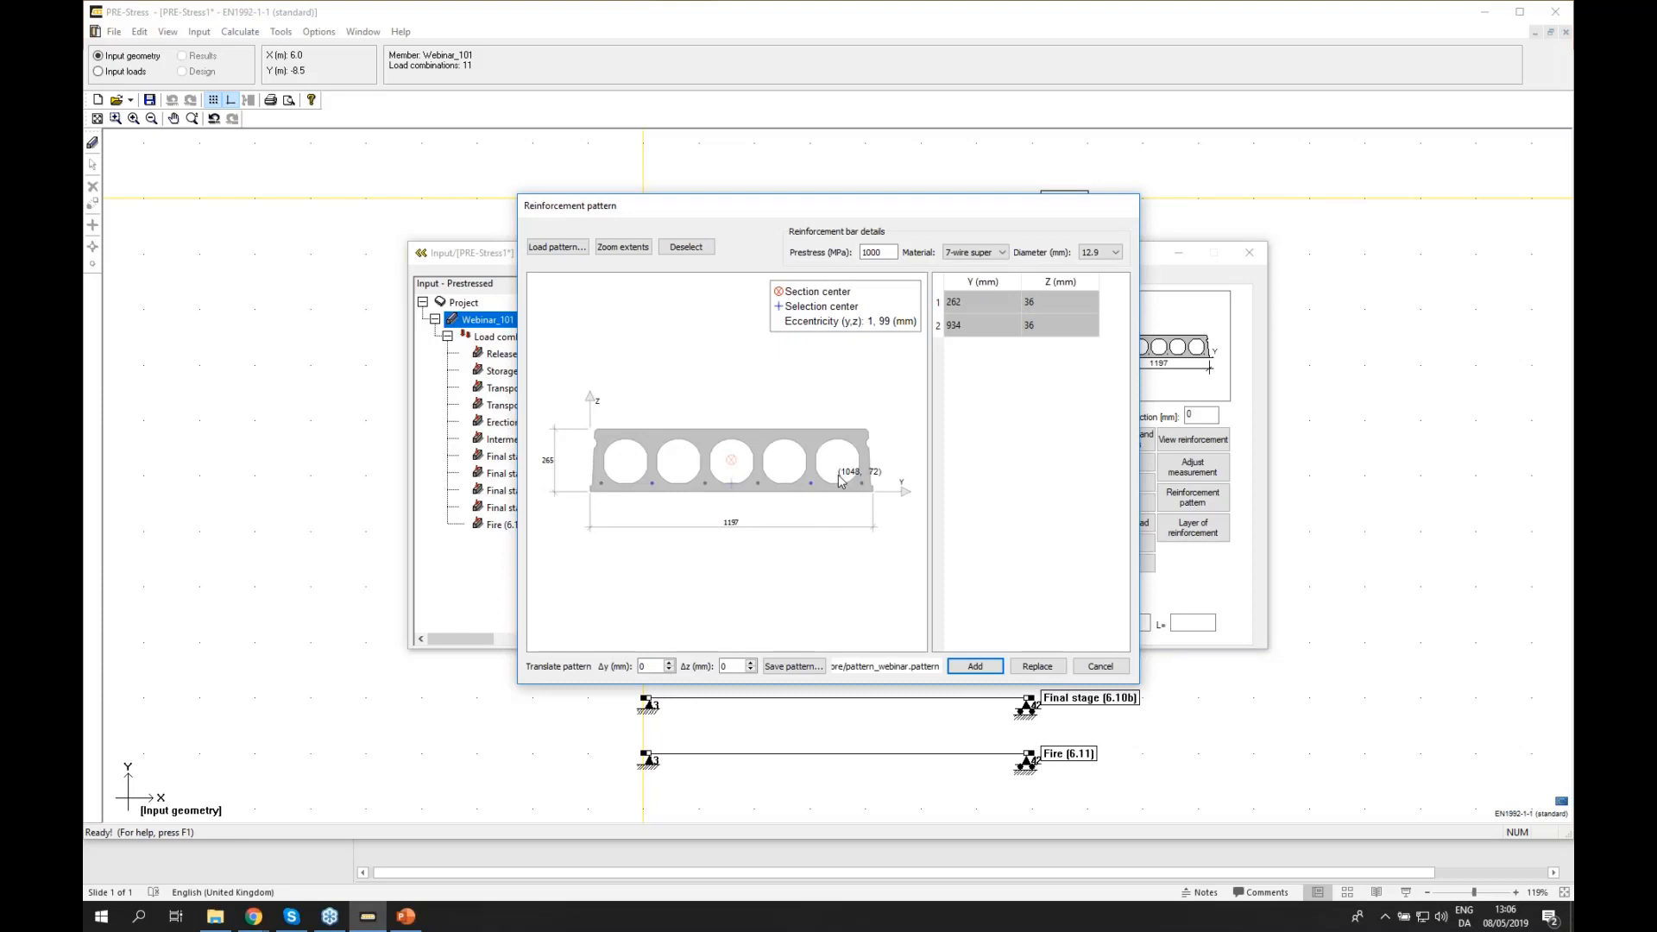
left_click(999, 253)
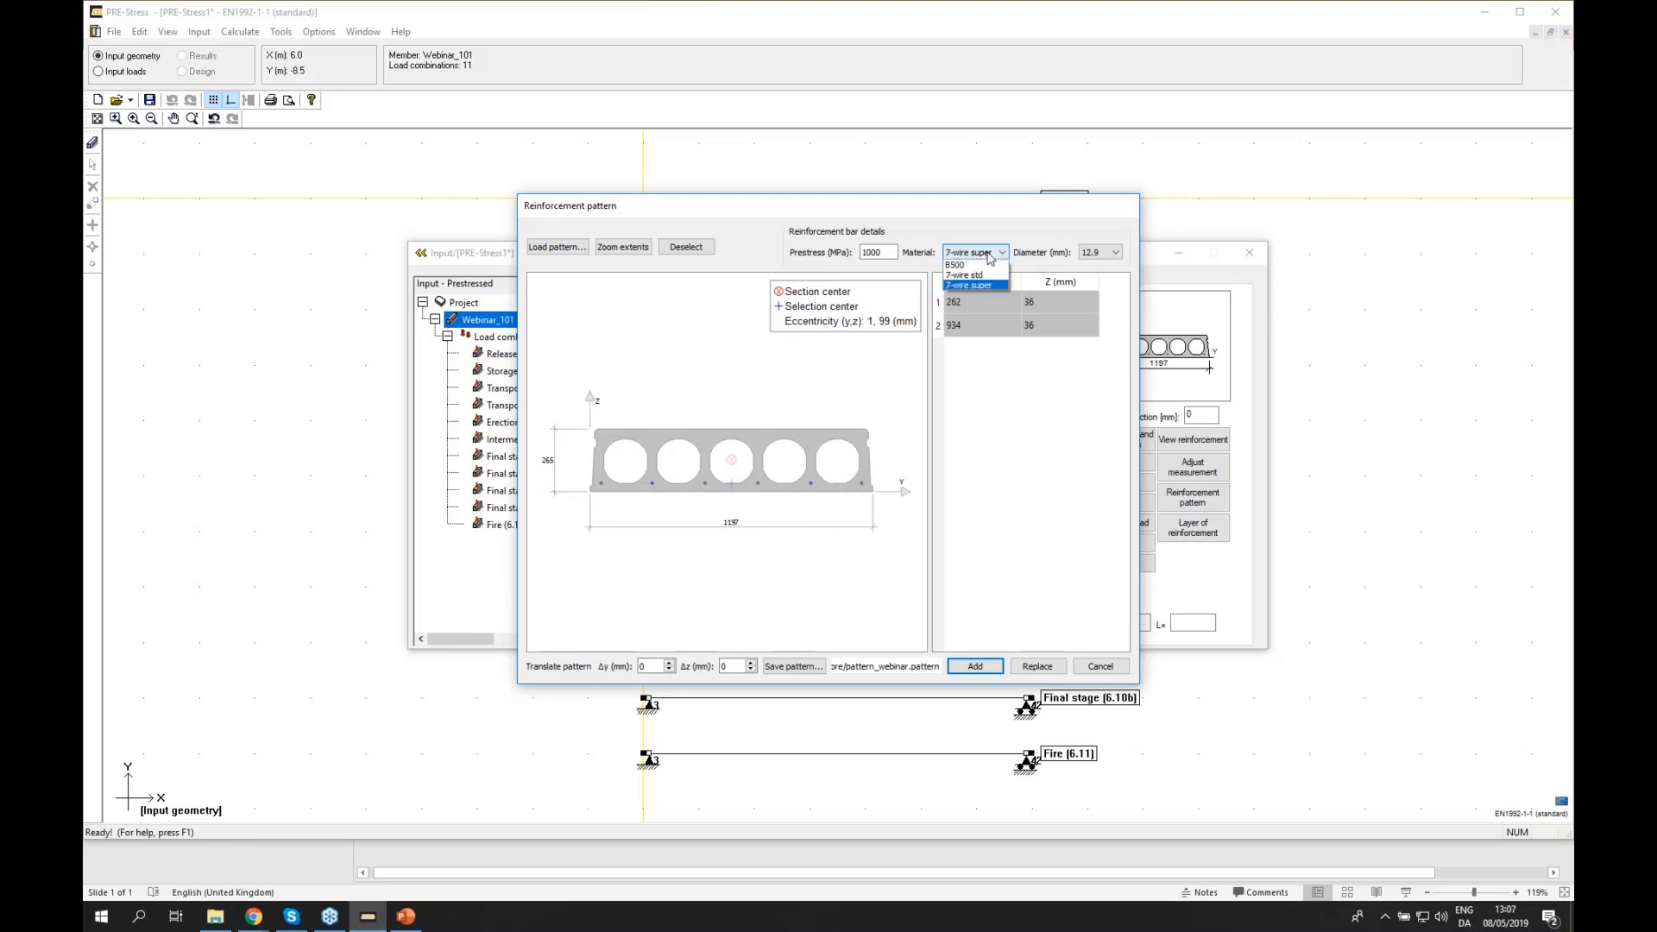
left_click(990, 277)
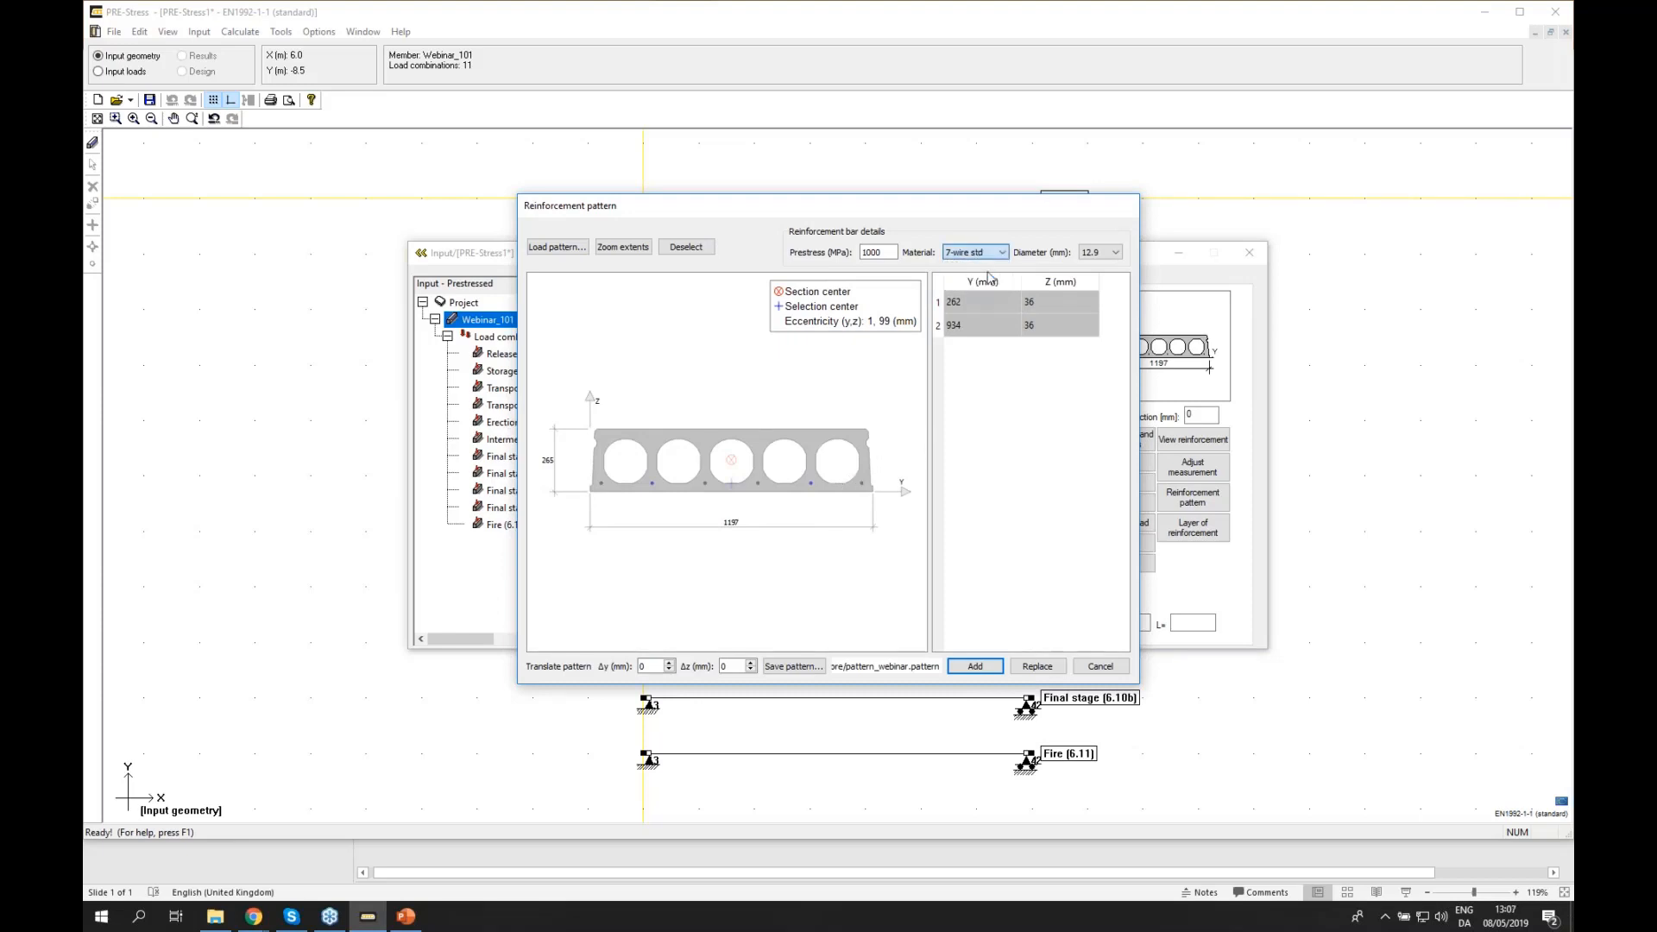
left_click(1102, 252)
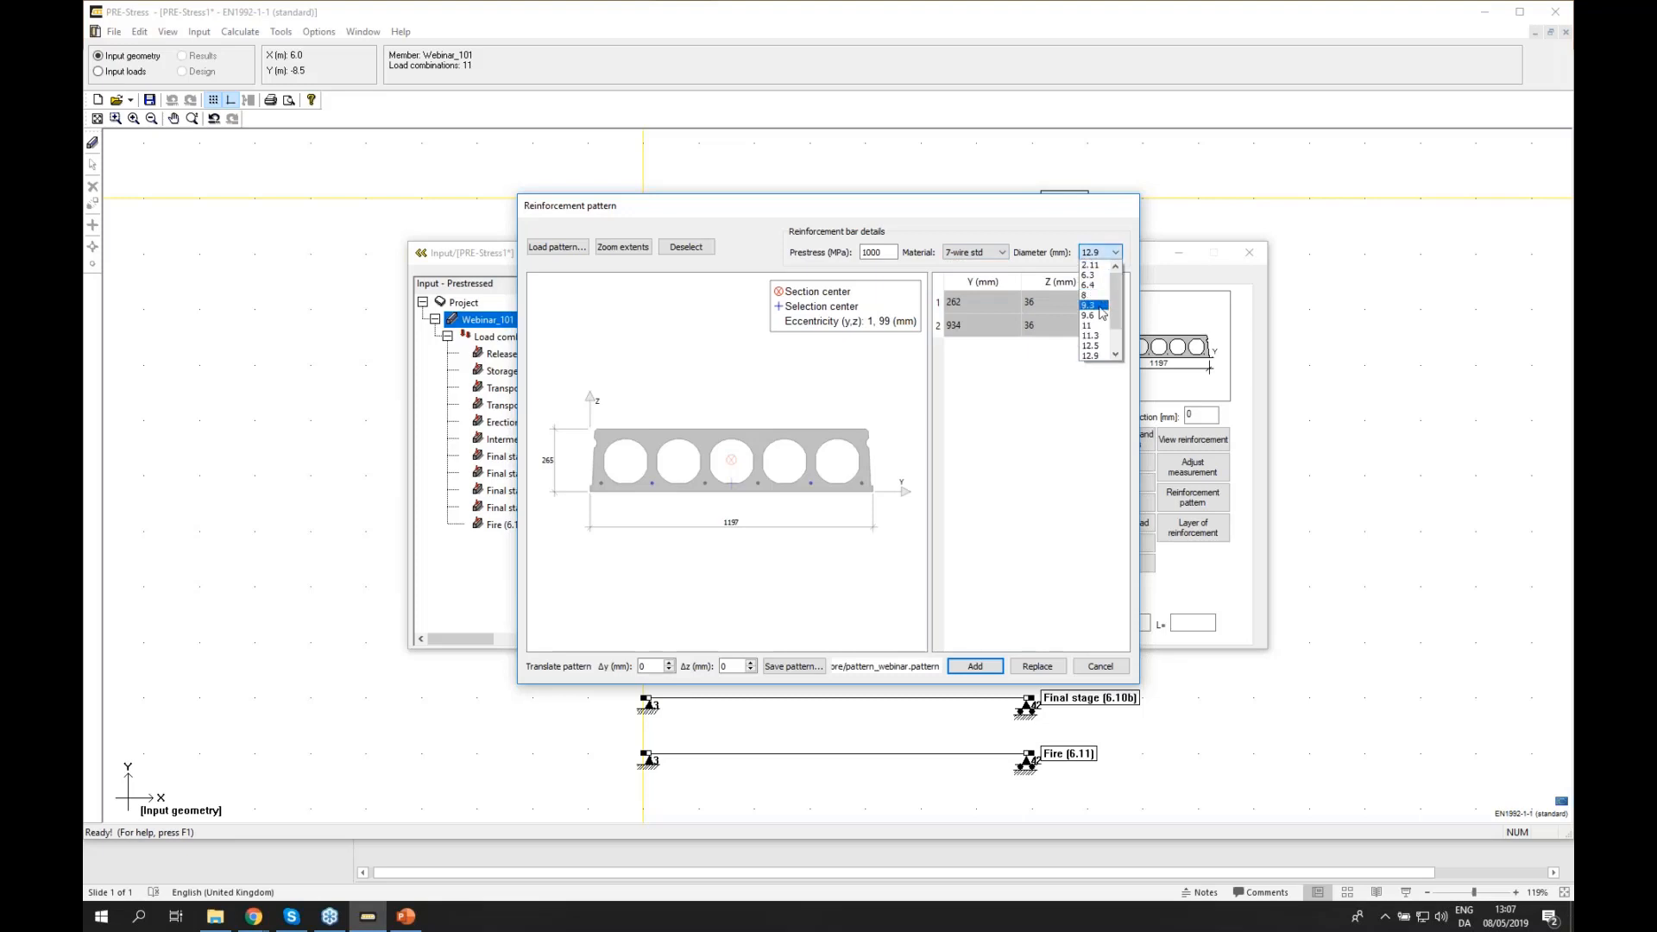
left_click(1102, 307)
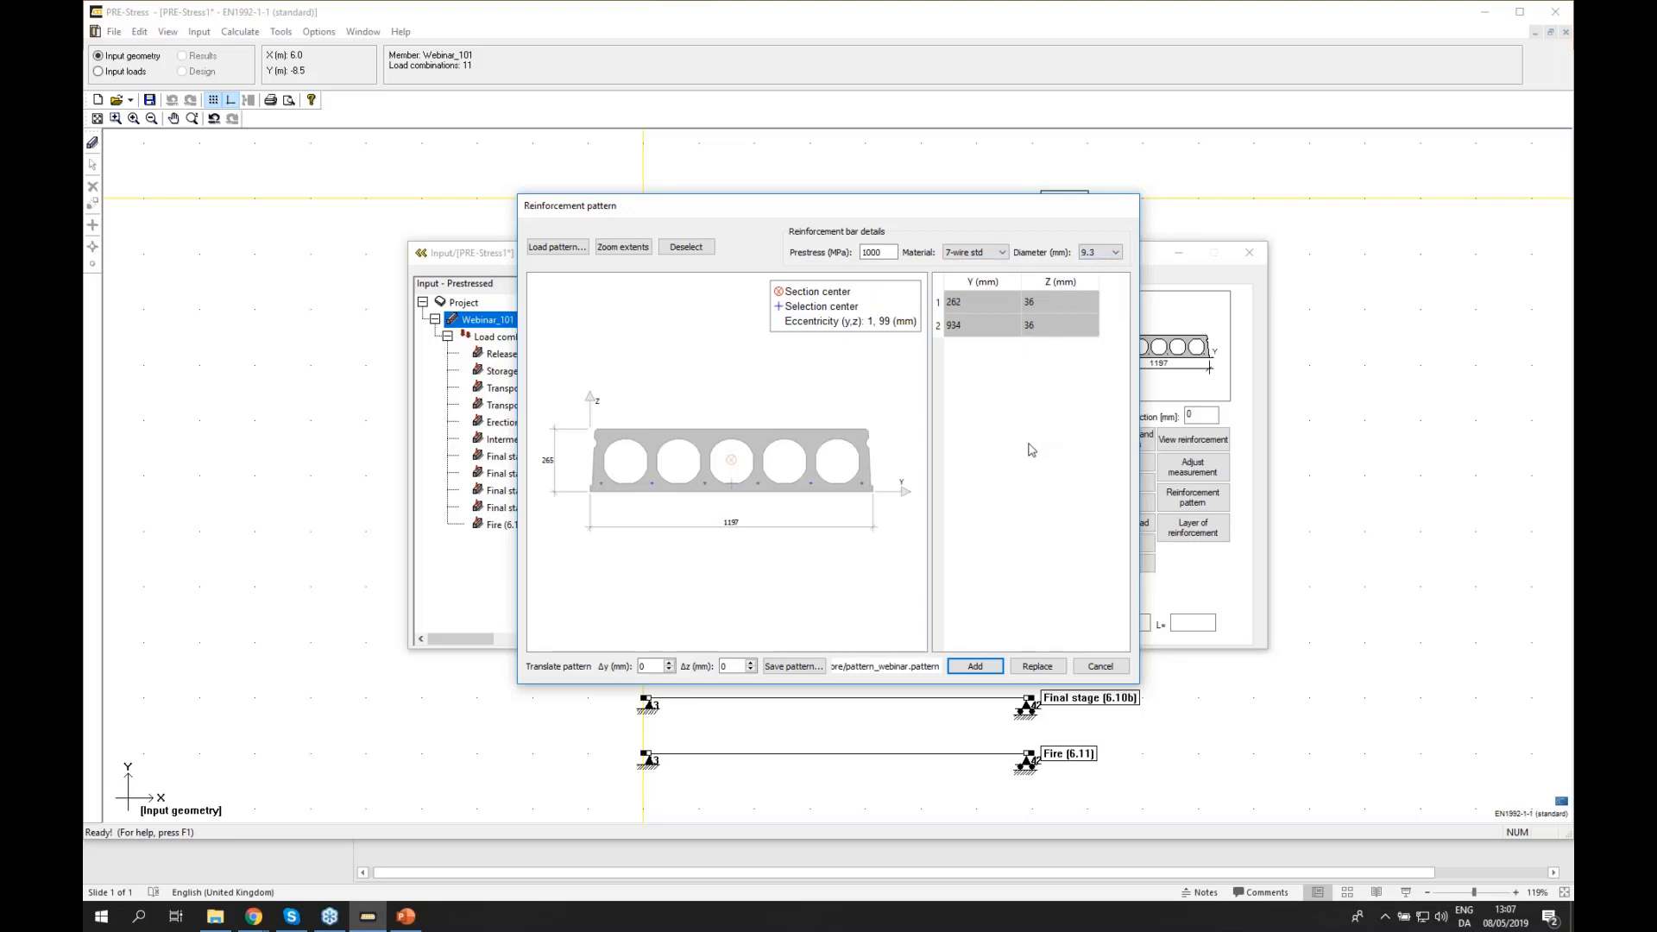
left_click(976, 666)
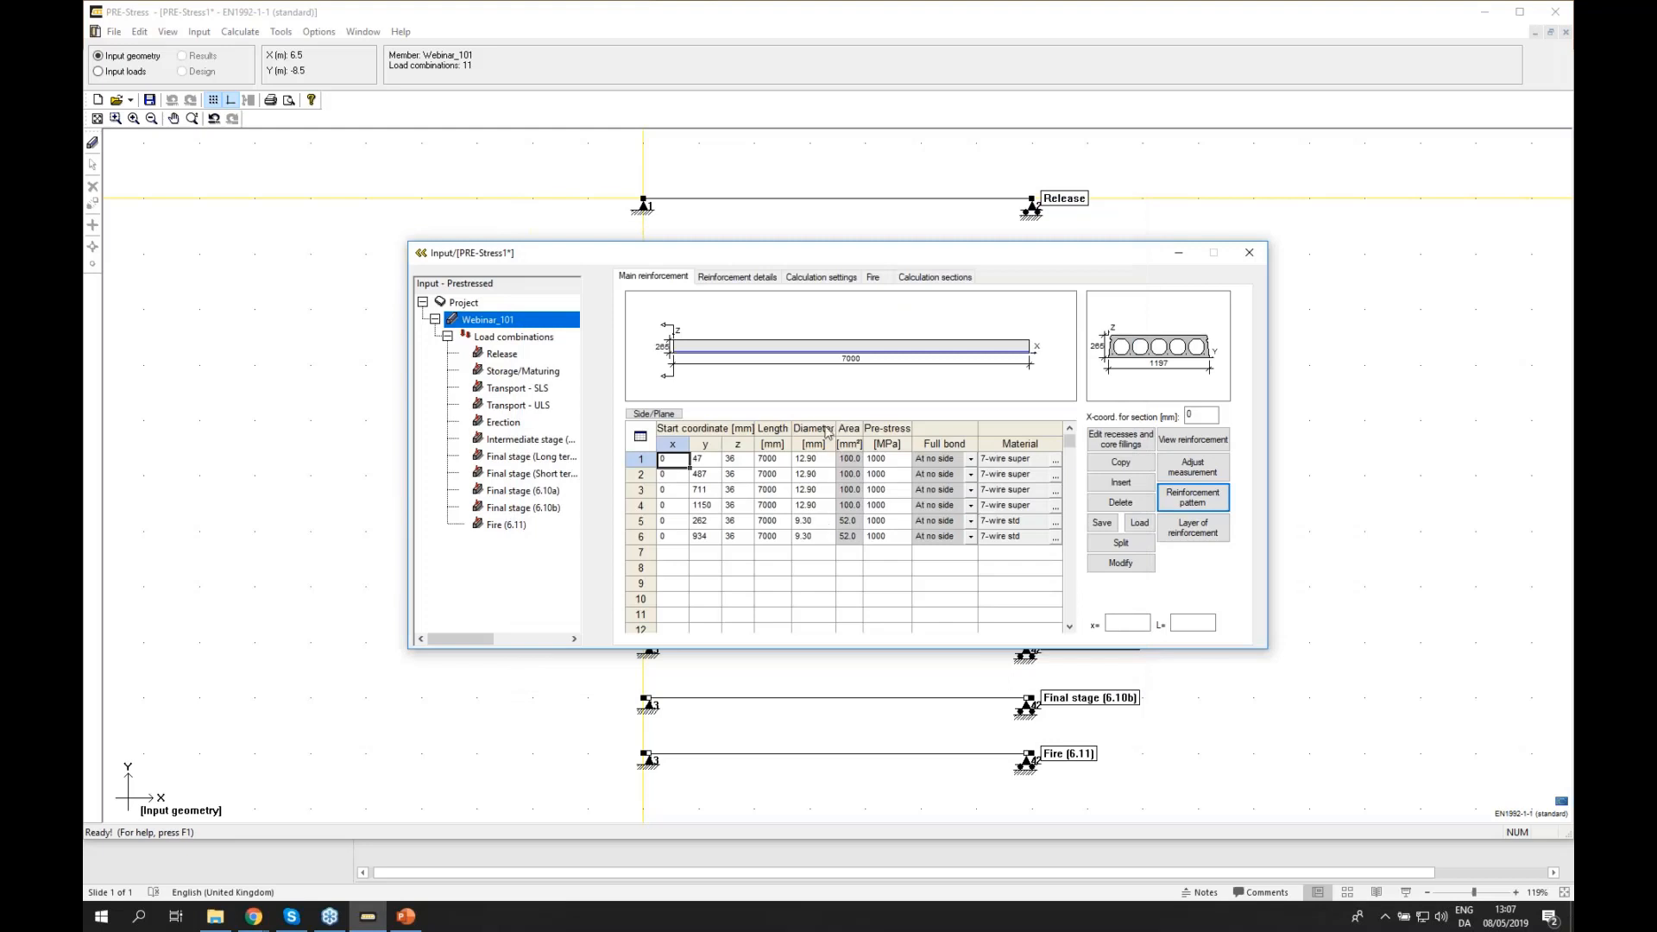
left_click(818, 540)
left_click(815, 524)
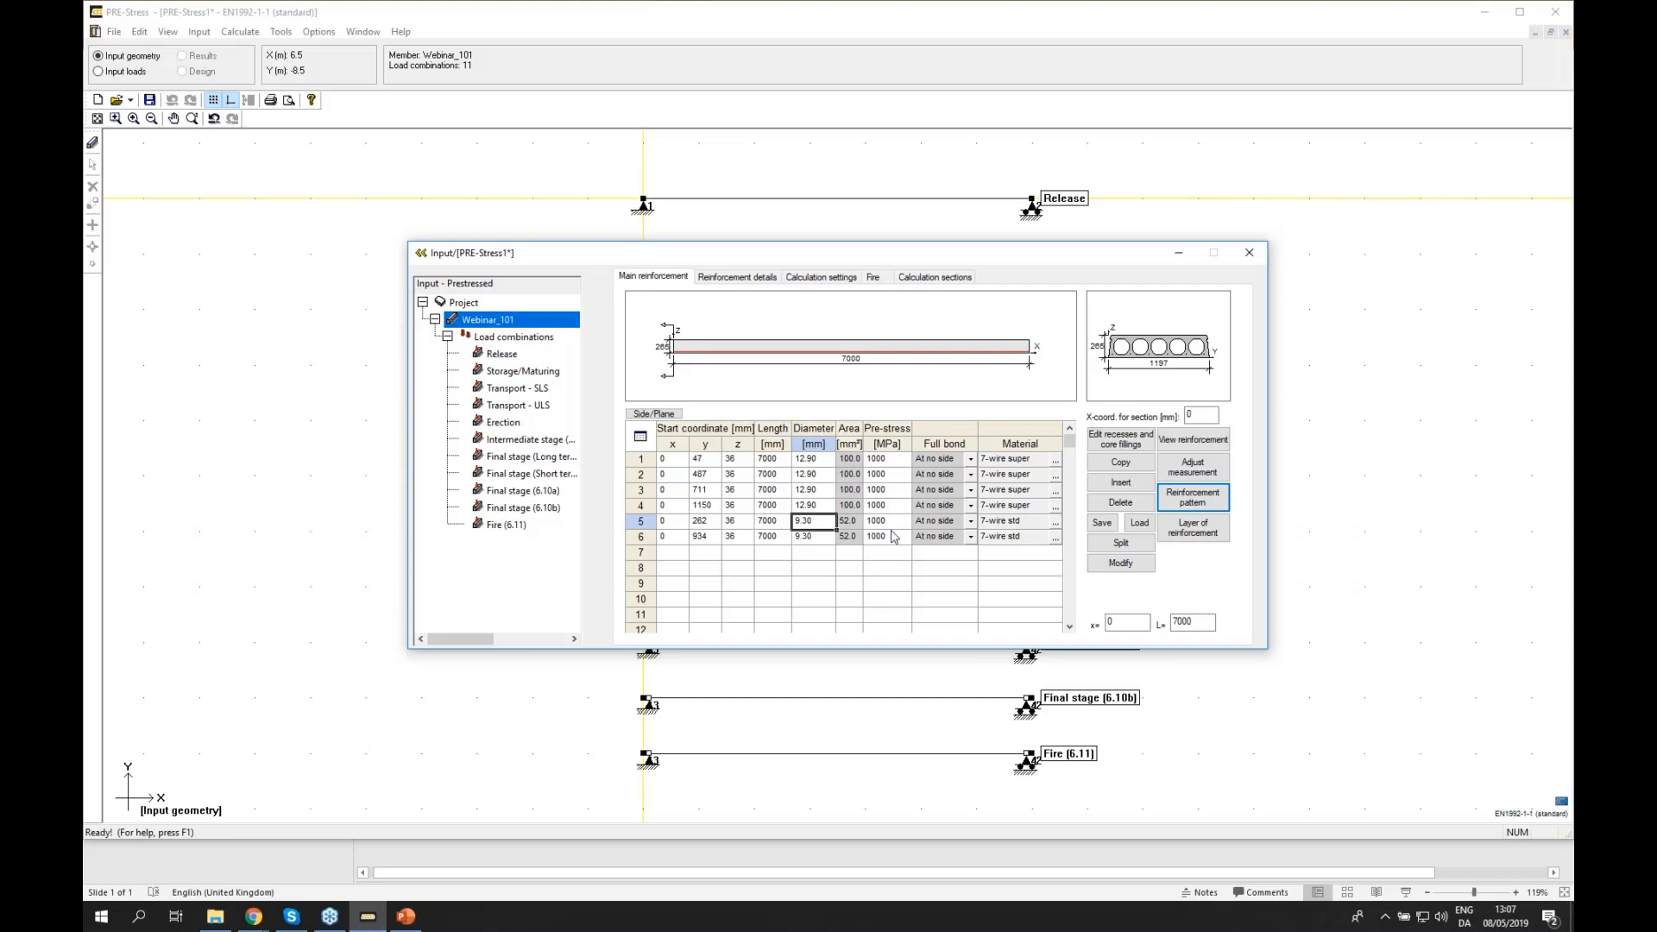
- Define a core filling for Webinar_101 in core 2, starting at X 0 and ending at X 700 mm
left_click(1123, 442)
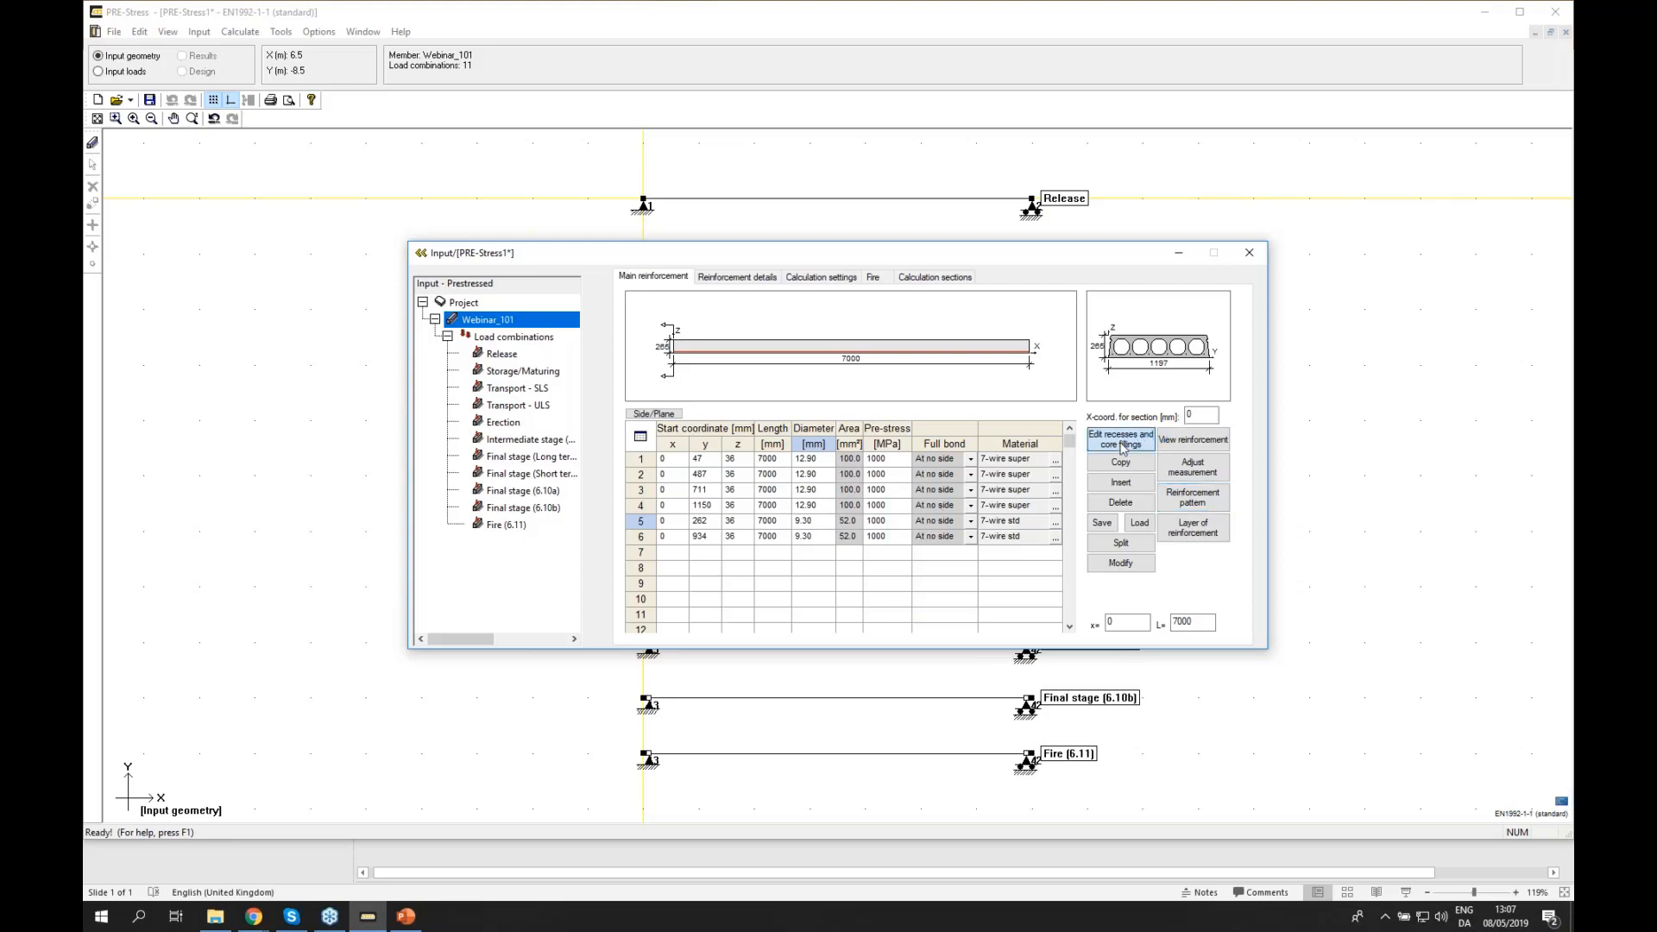
left_click_drag(808, 298, 849, 303)
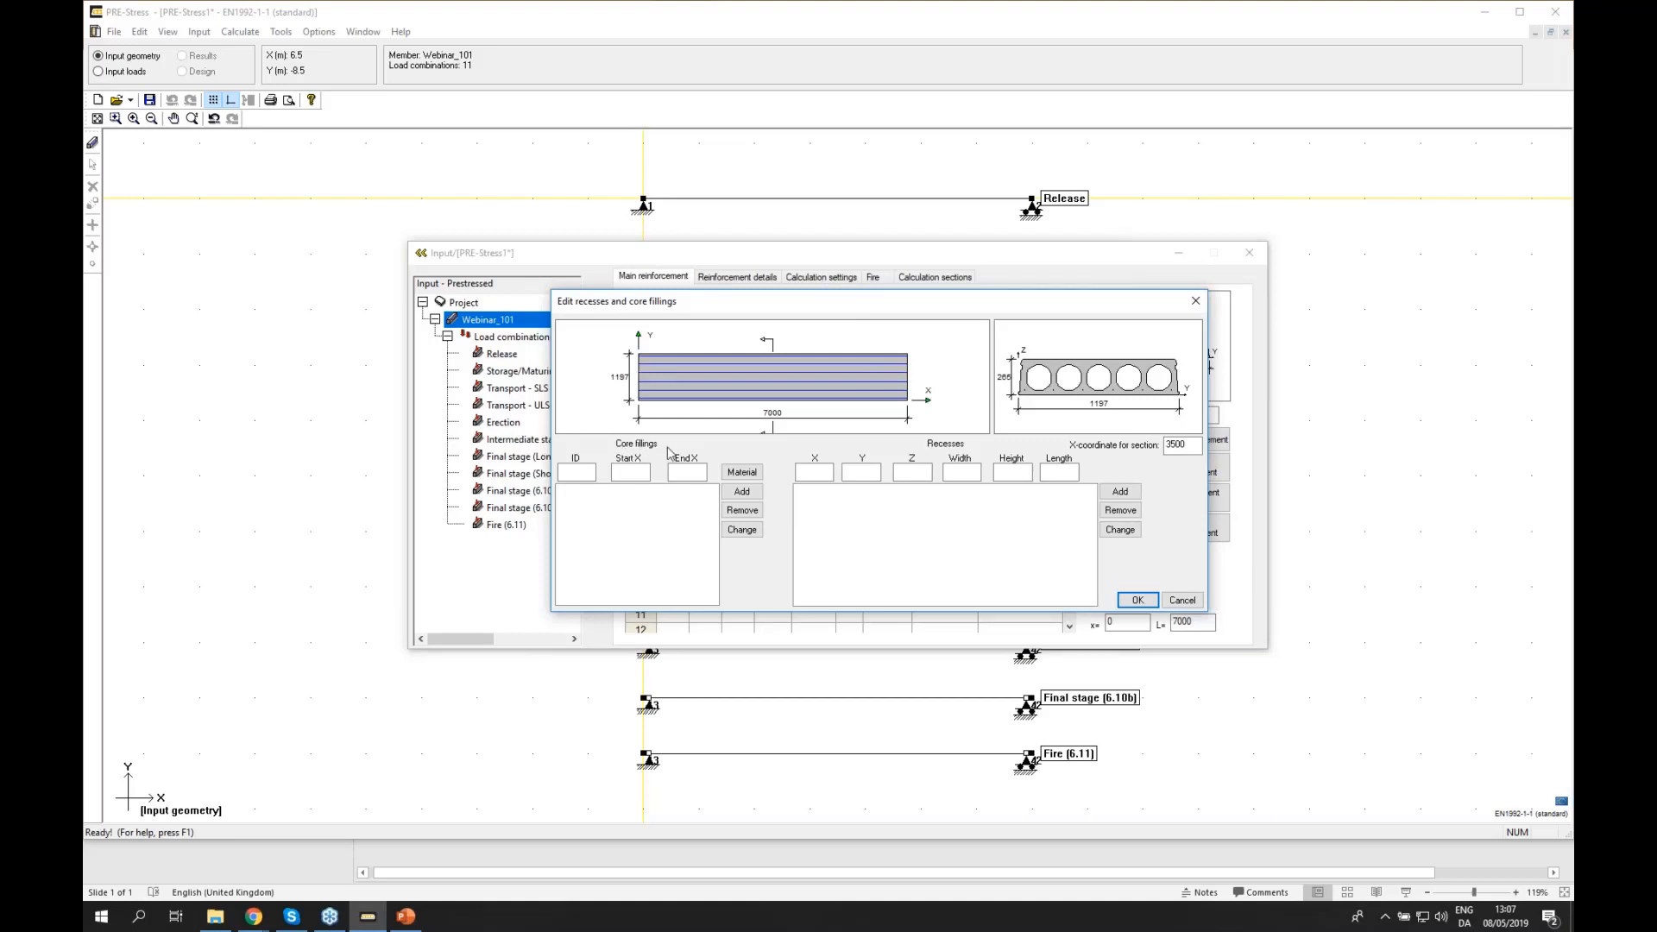
left_click(585, 471)
type("2")
left_click(630, 471)
type("0")
key("Tab")
type("700")
- Assign C25/30 concrete to the filling of core 2 and add it to the core fillings
left_click(735, 474)
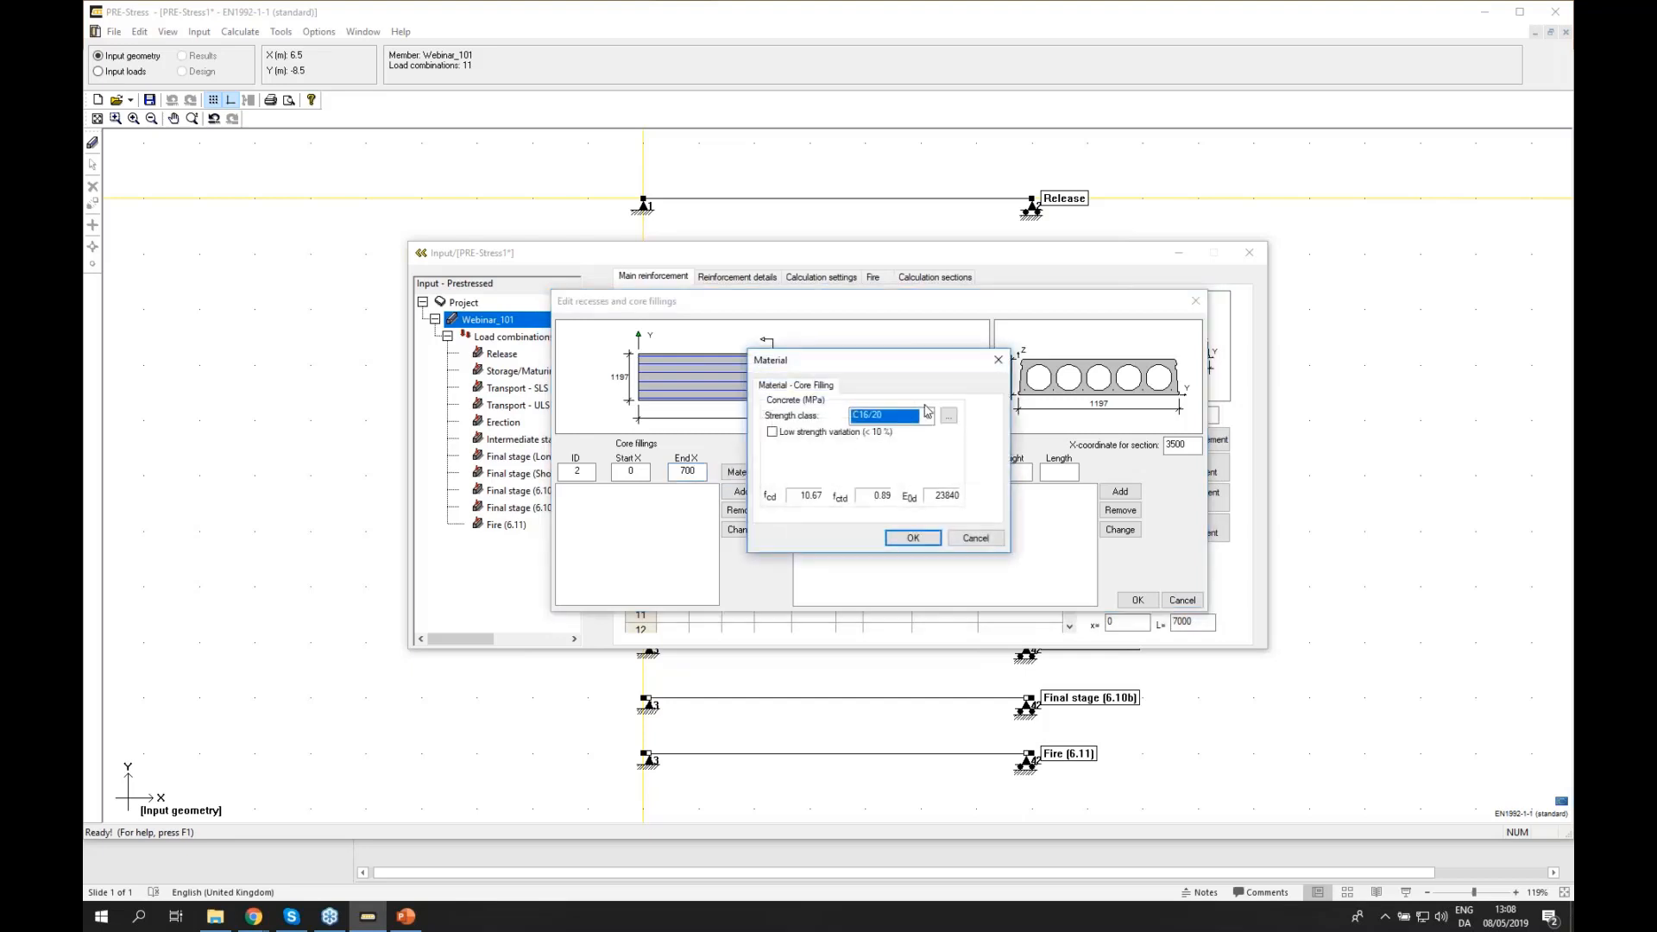
left_click(927, 415)
left_click(901, 478)
left_click(917, 540)
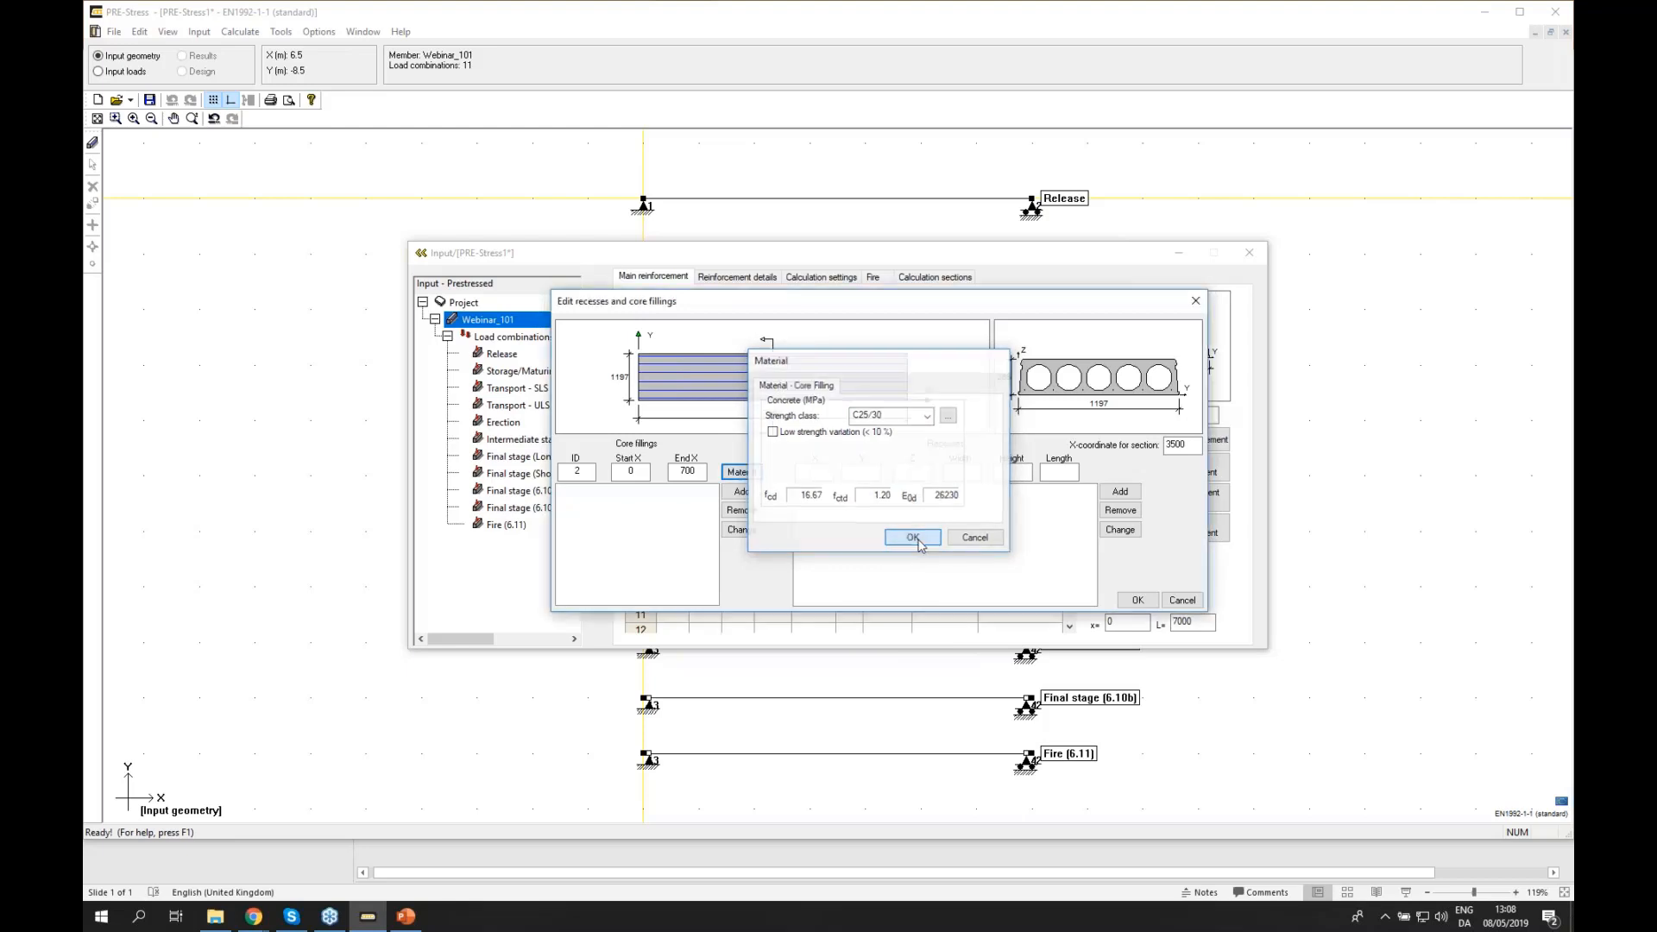
left_click(741, 492)
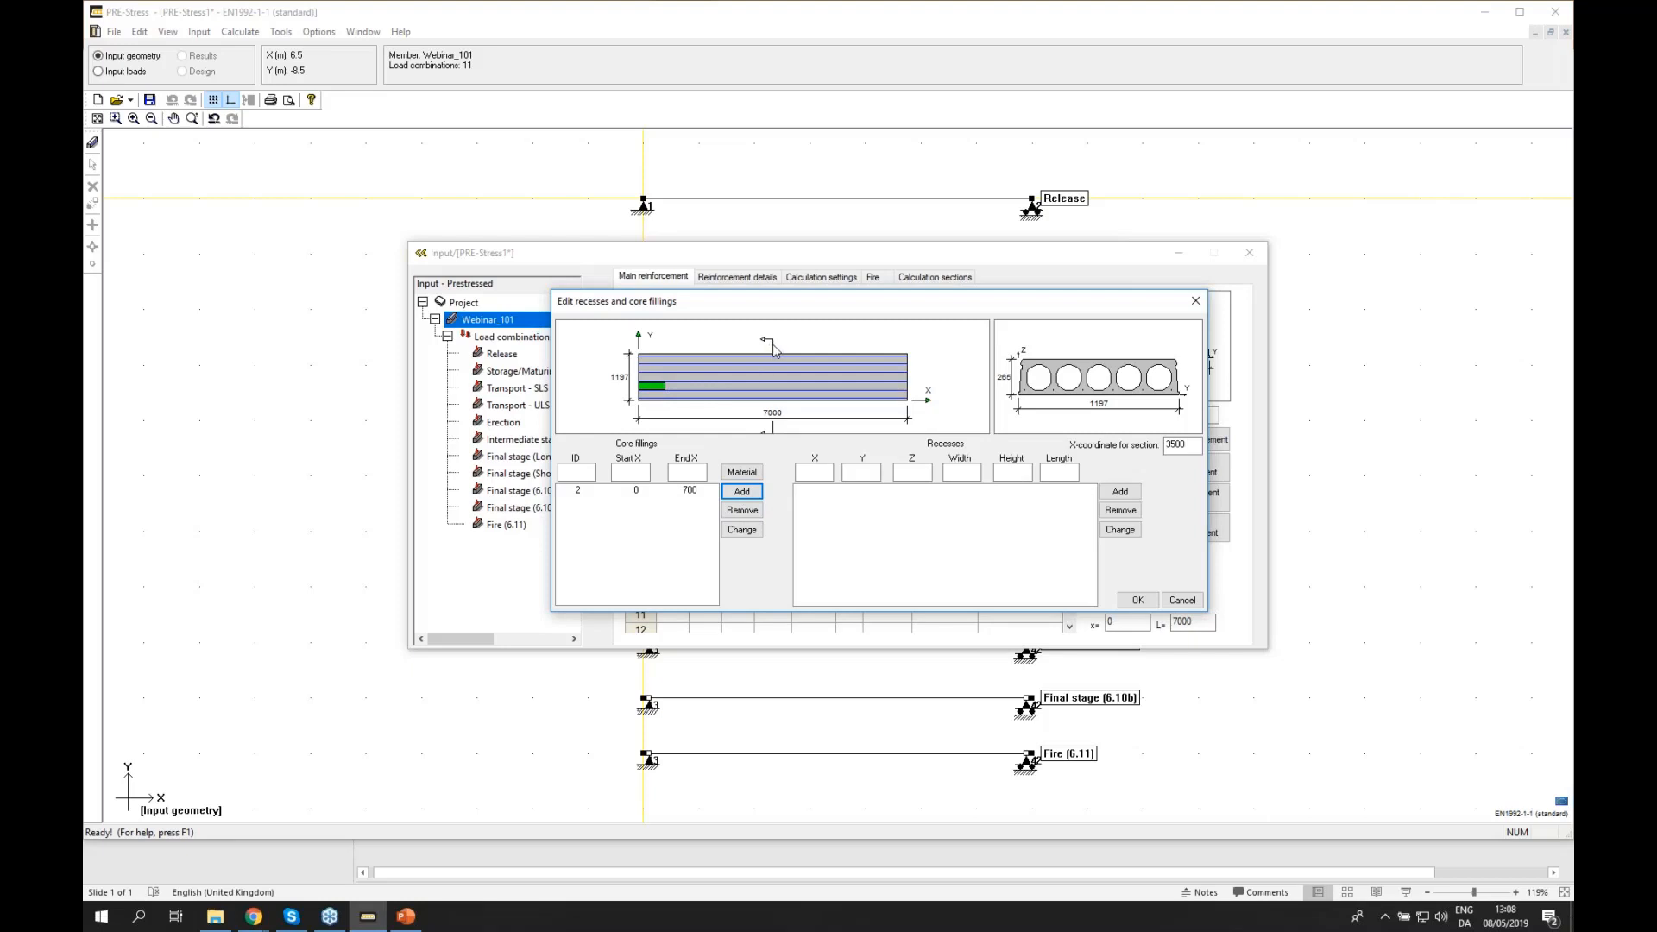
- Position a new recess at X 3000, Y 300 and Z 0 mm, with the displayed section cut at X 3300 mm
mouse_move(774, 350)
left_mouse_down()
mouse_move(633, 360)
mouse_move(763, 347)
left_mouse_up()
left_click(826, 471)
type("3000")
left_click(876, 472)
type("300")
left_click(912, 471)
- Size the recess 400 mm wide, 265 mm high and 600 mm long, add it and apply the recesses and core fillings
left_click(949, 468)
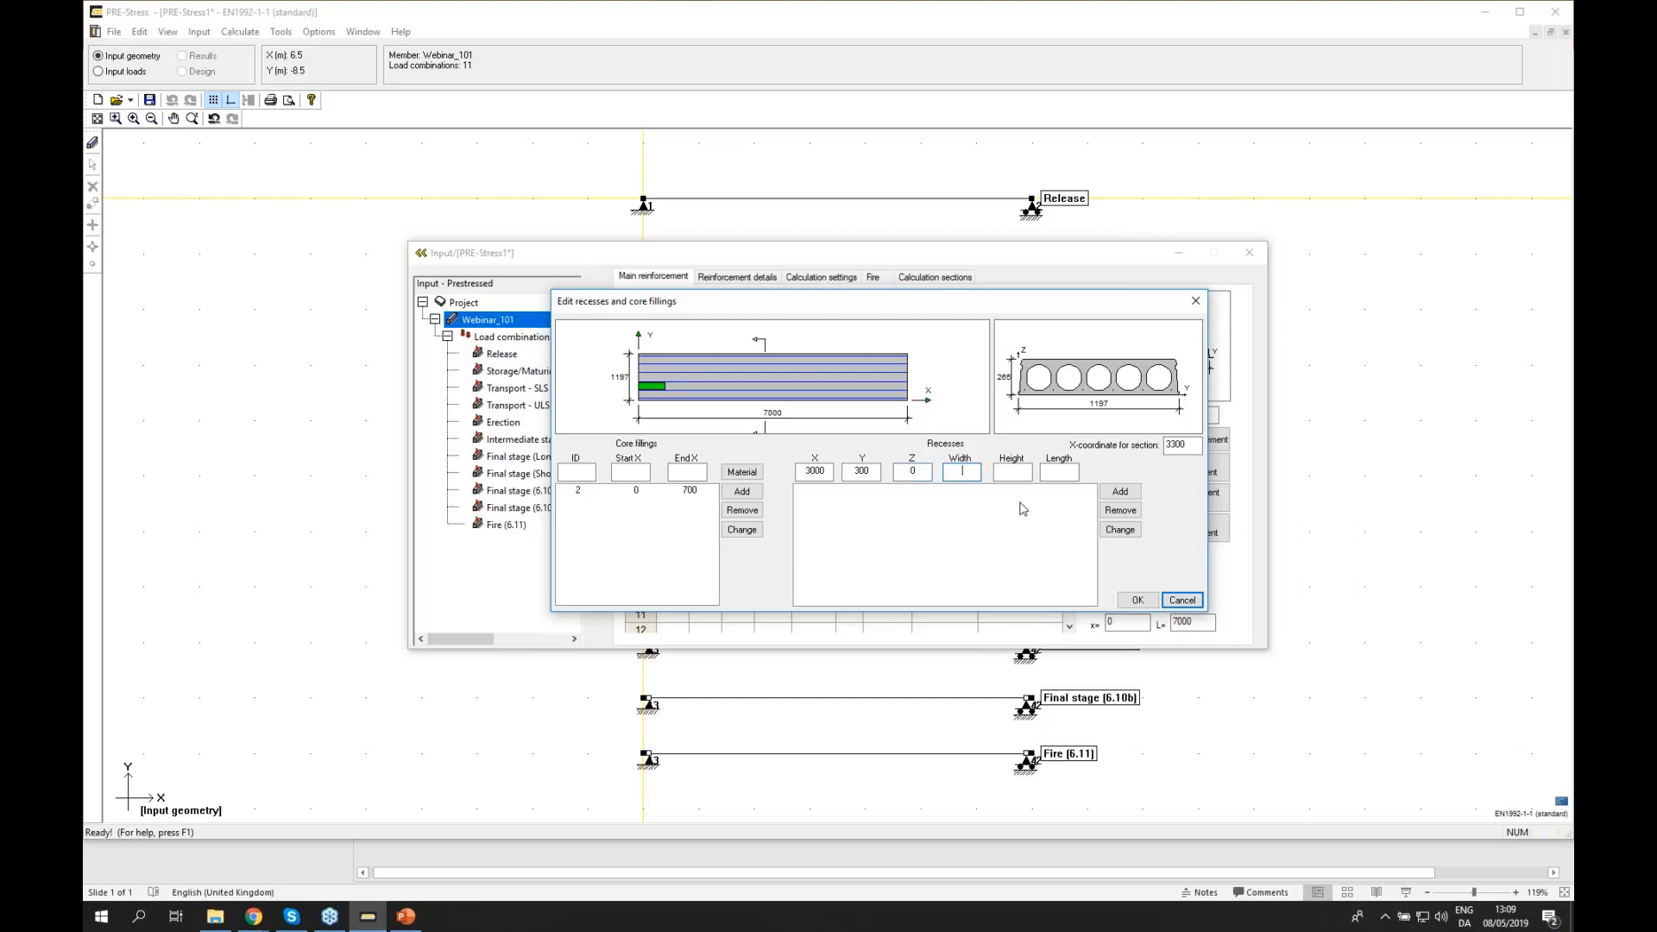
type("400")
left_click(1015, 473)
type("265")
left_click(1066, 470)
type("600")
left_click(1119, 491)
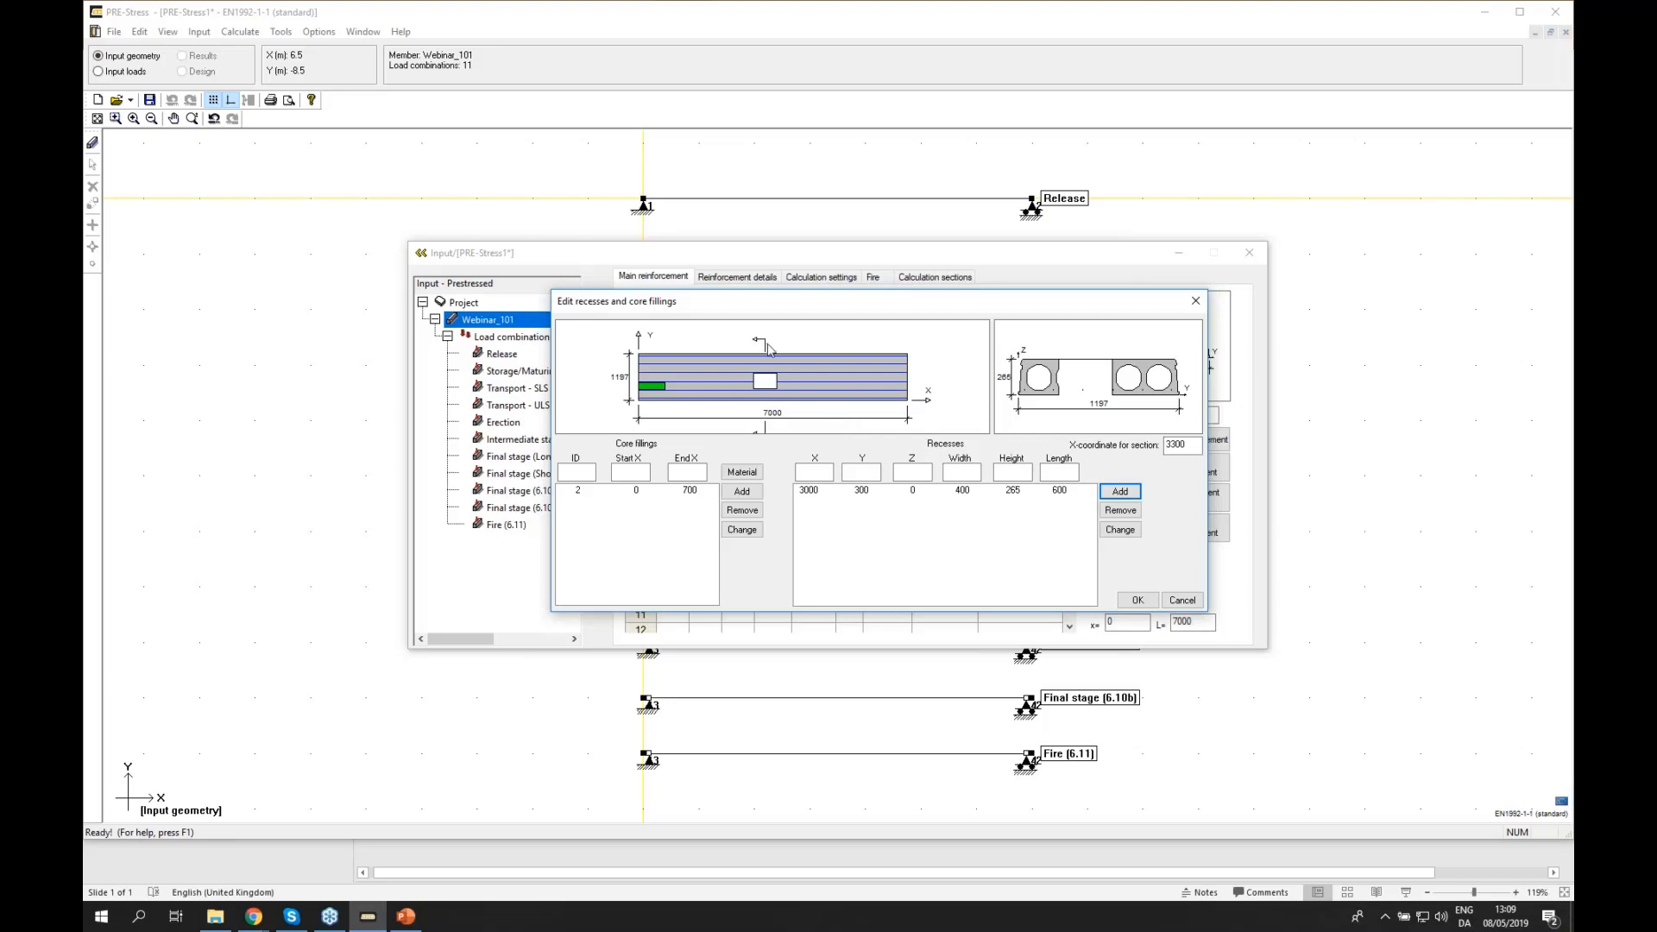
mouse_move(767, 346)
left_mouse_down()
mouse_move(805, 360)
mouse_move(649, 350)
mouse_move(741, 338)
left_mouse_up()
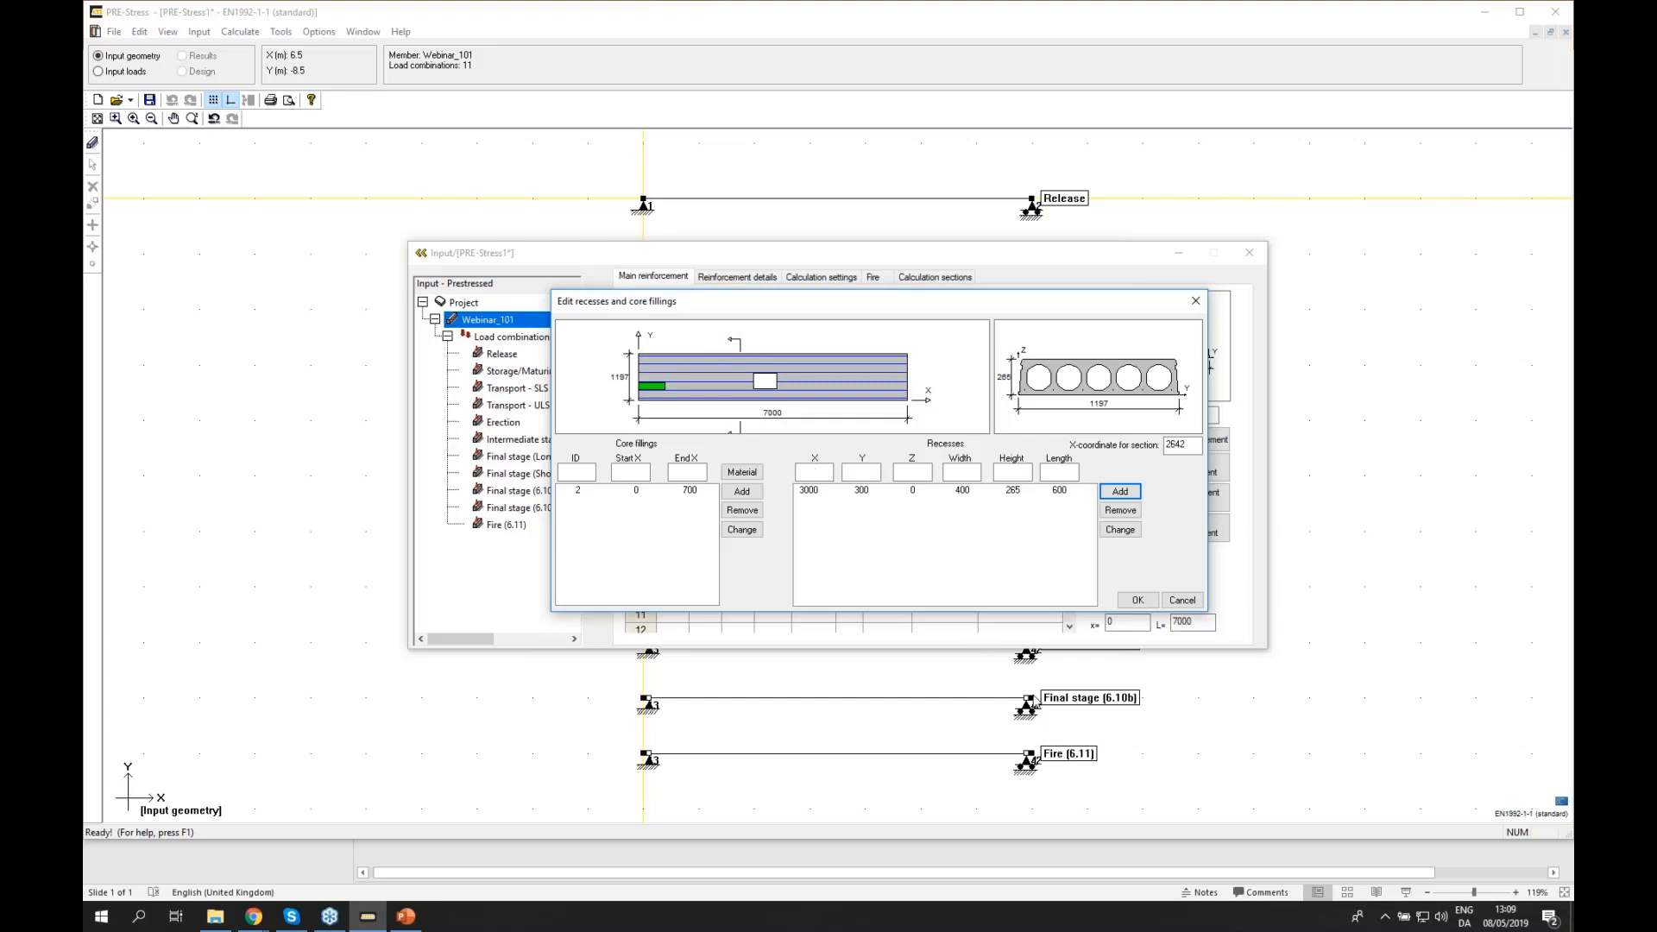
left_click(1138, 600)
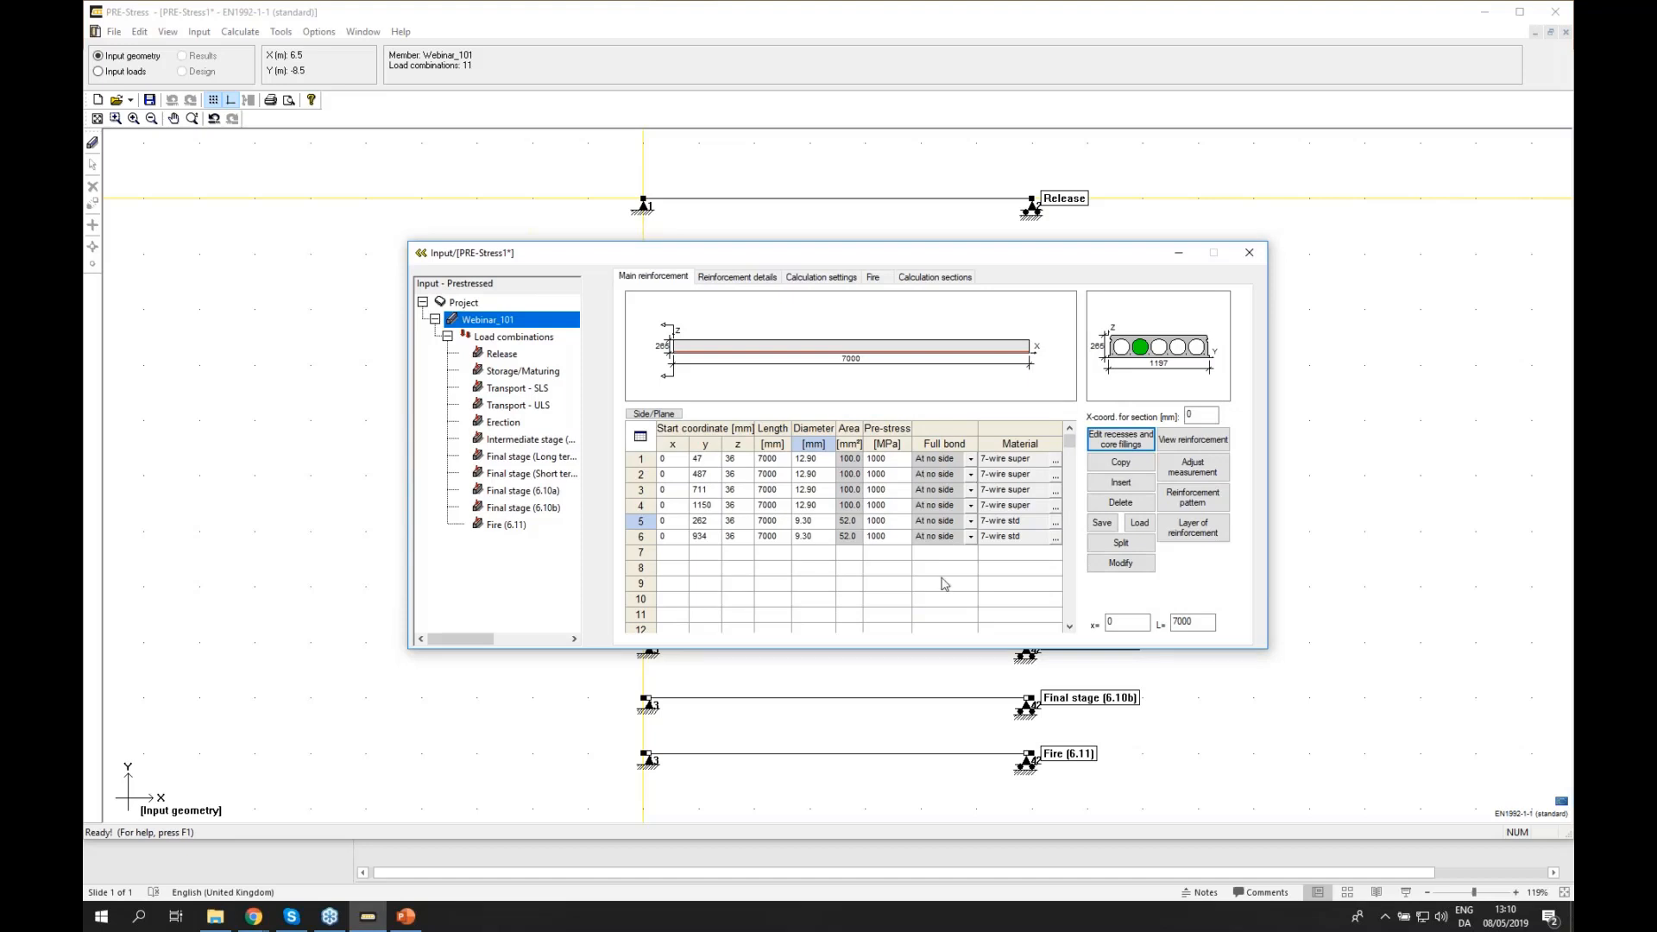
- Enable the EN1168 punching check and the vertical stress check in the anchor zone, keeping the standard web shear failure method
left_click(738, 277)
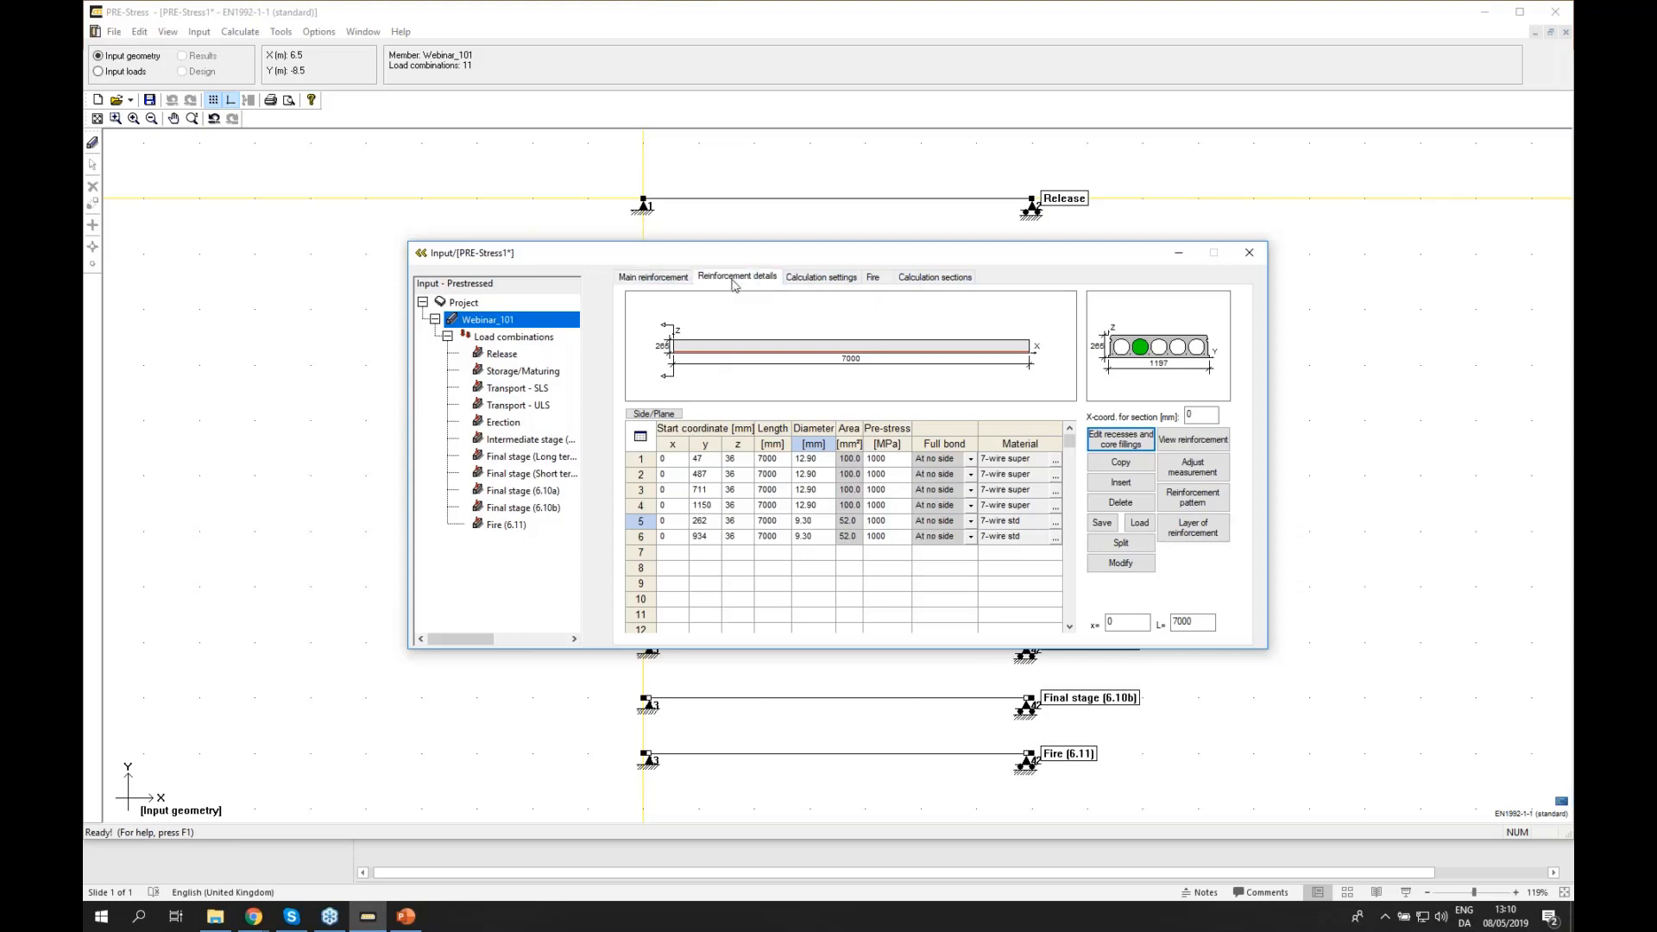
left_click(734, 276)
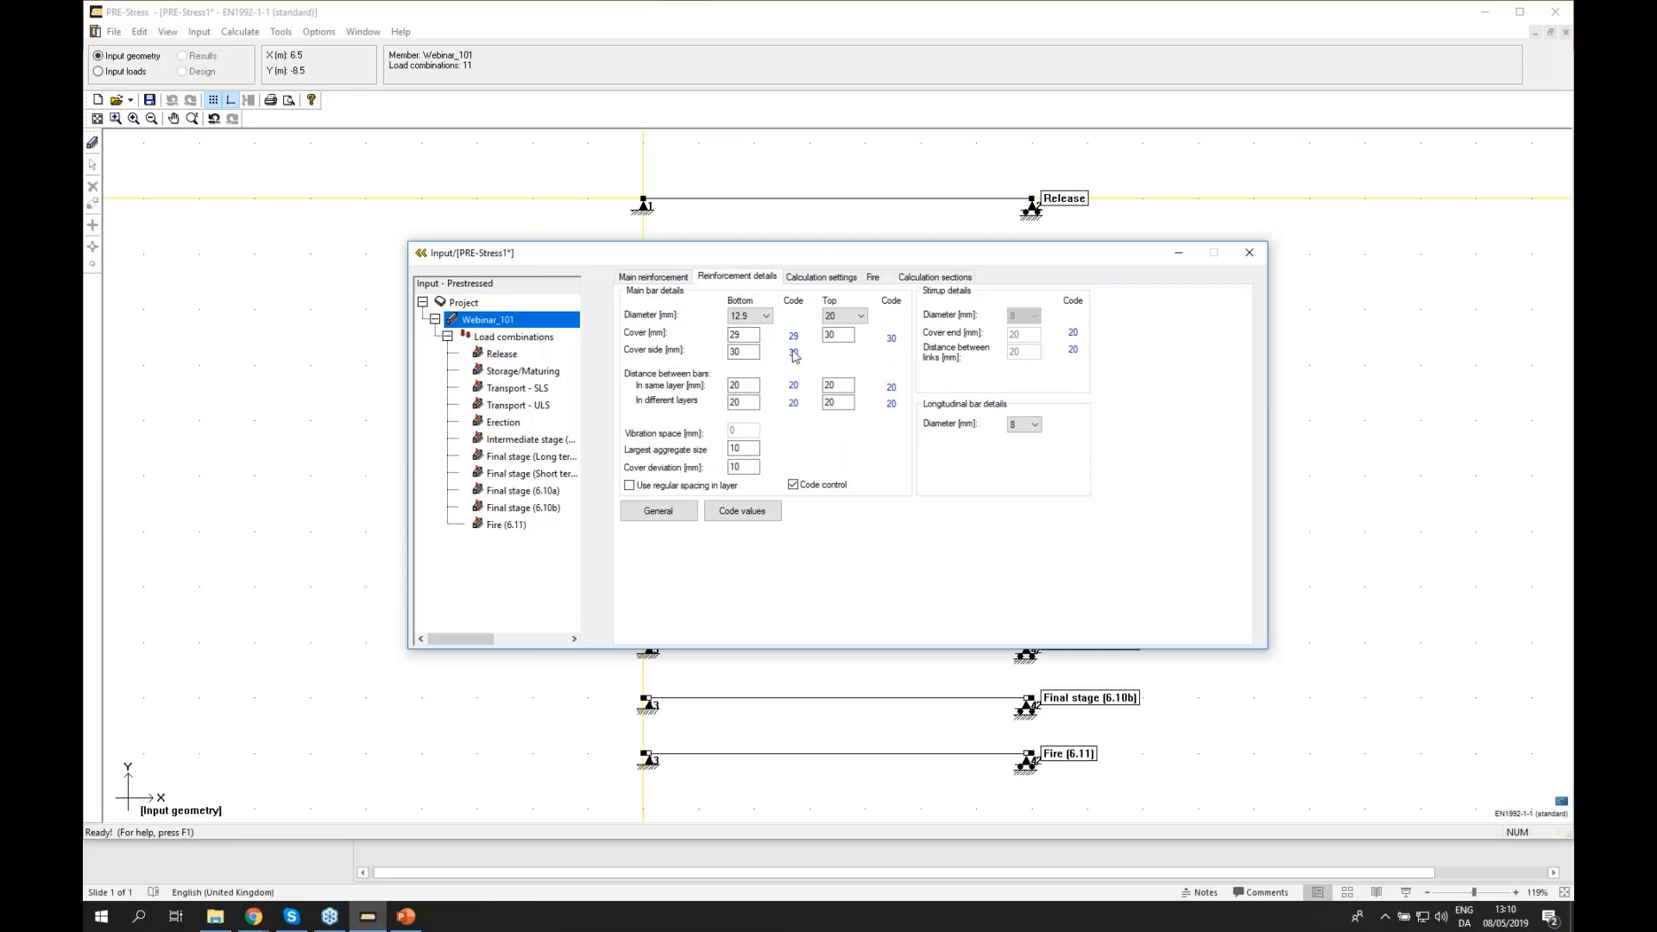
left_click(822, 278)
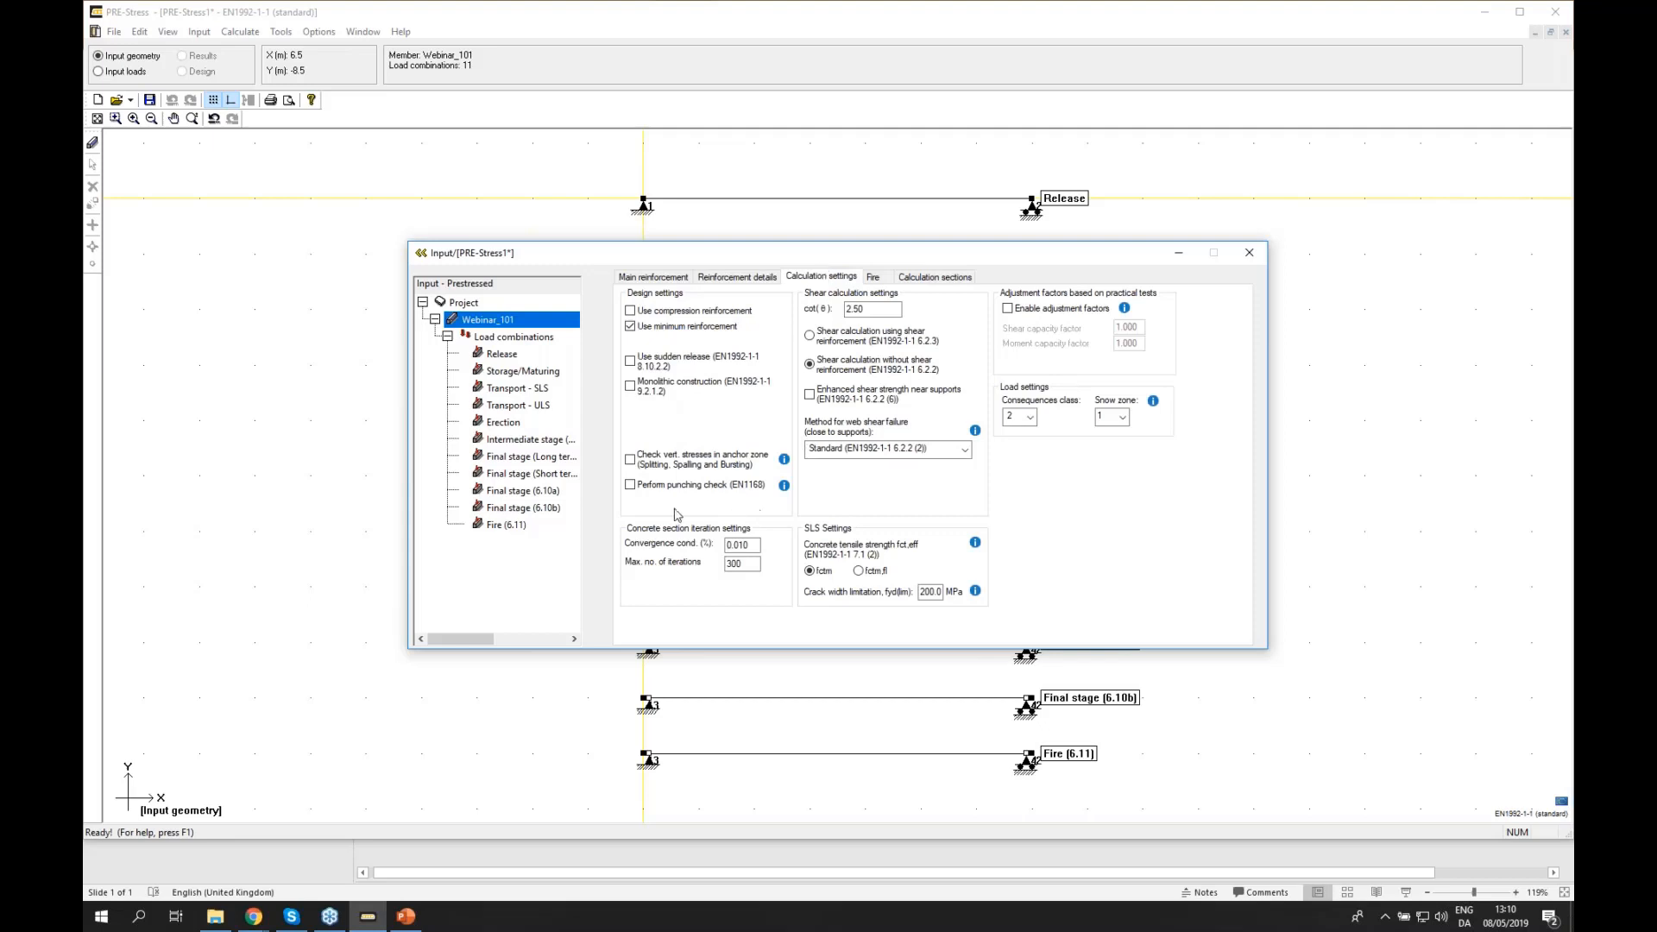
left_click(631, 485)
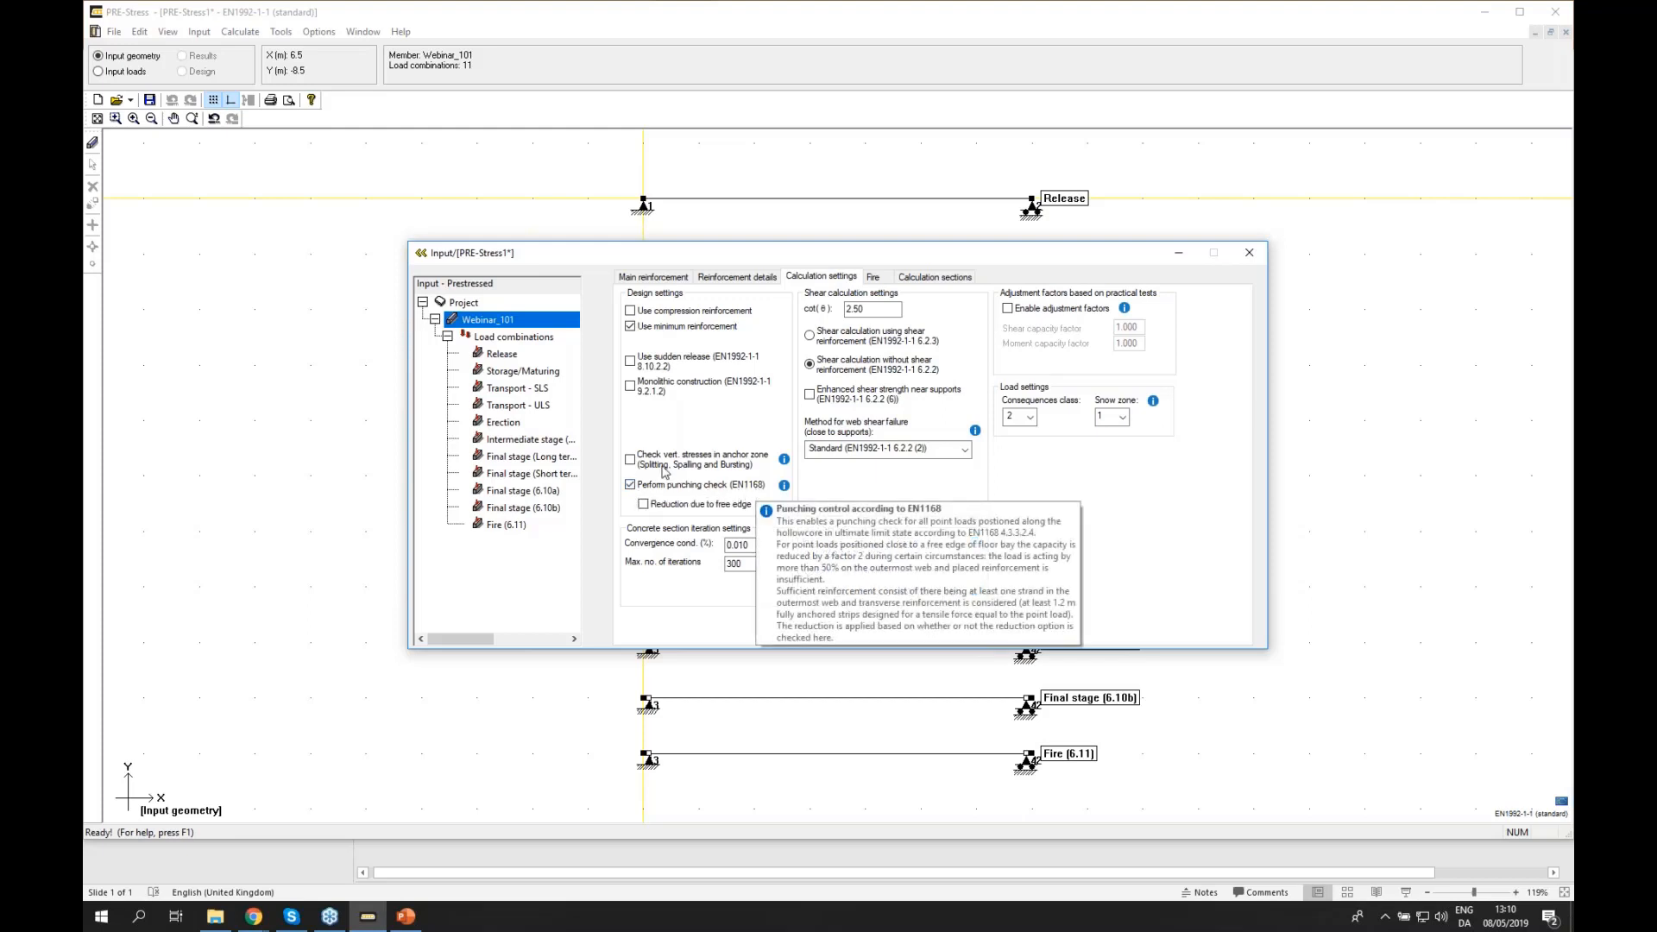
left_click(630, 461)
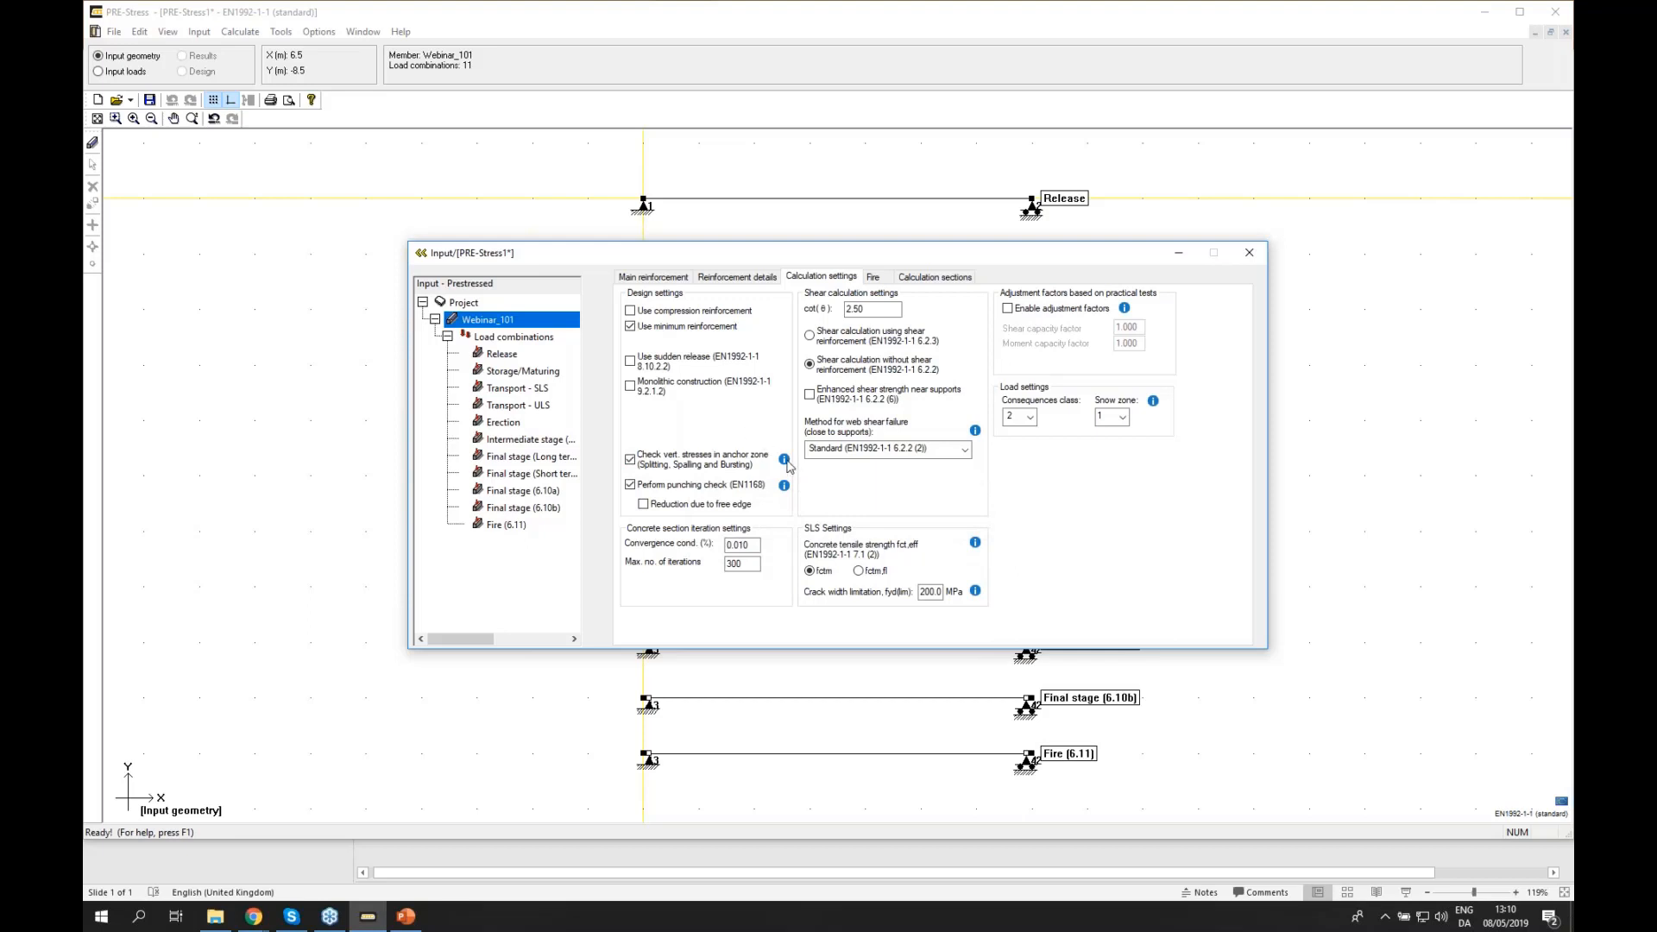
mouse_move(784, 462)
left_click(914, 450)
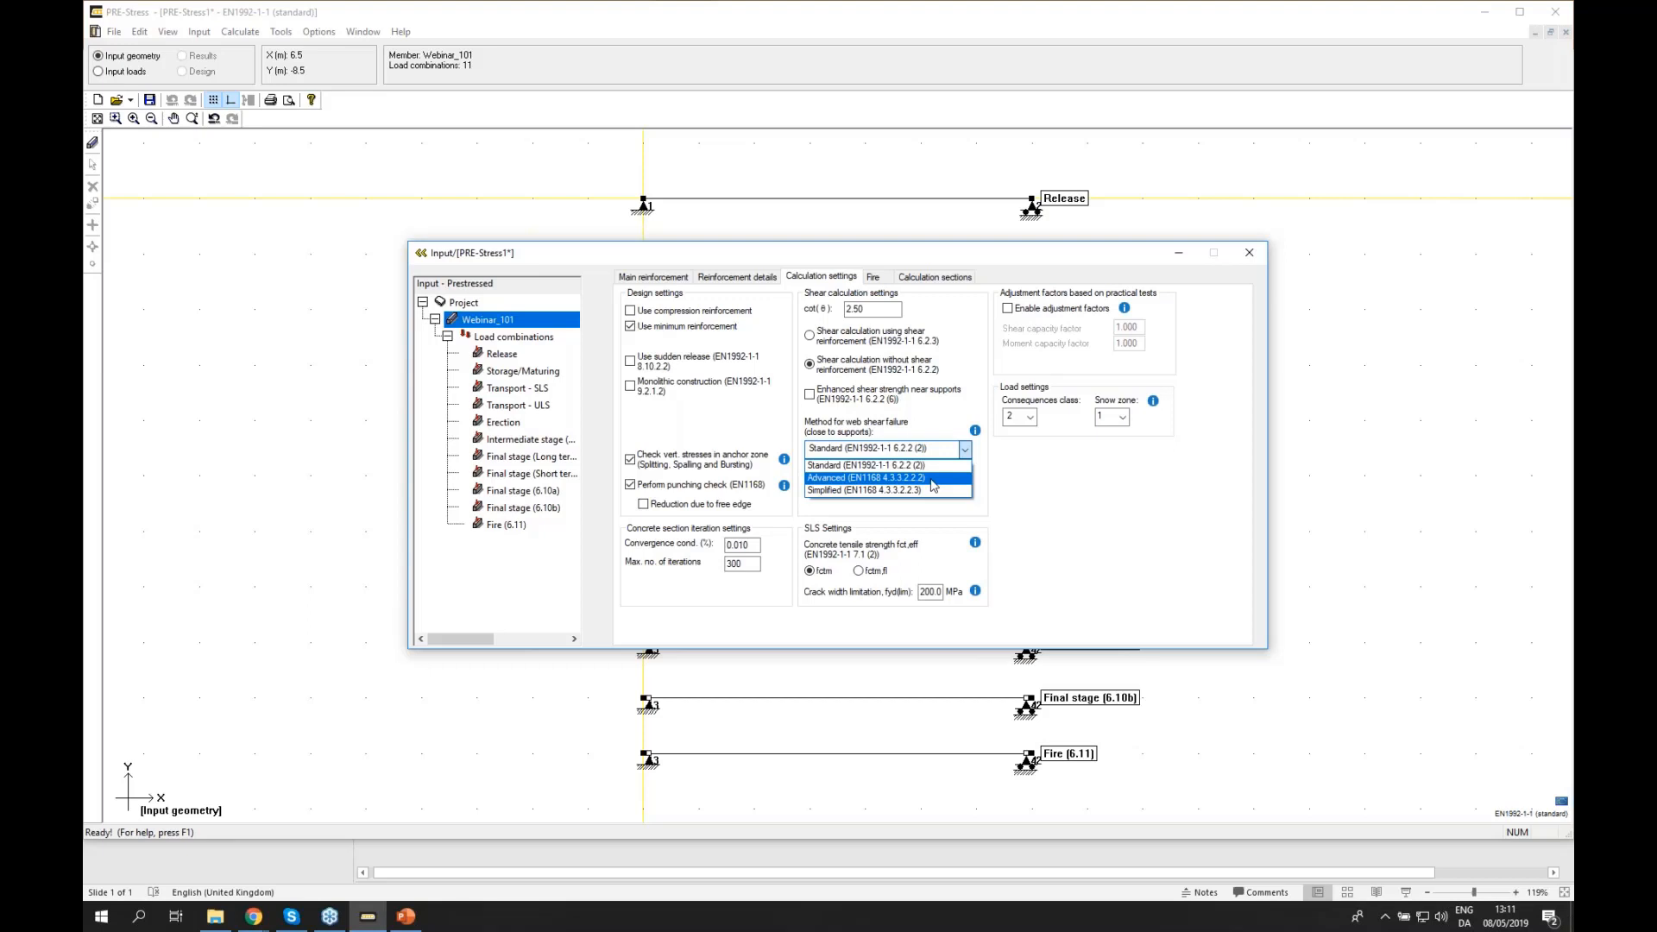
left_click(1051, 497)
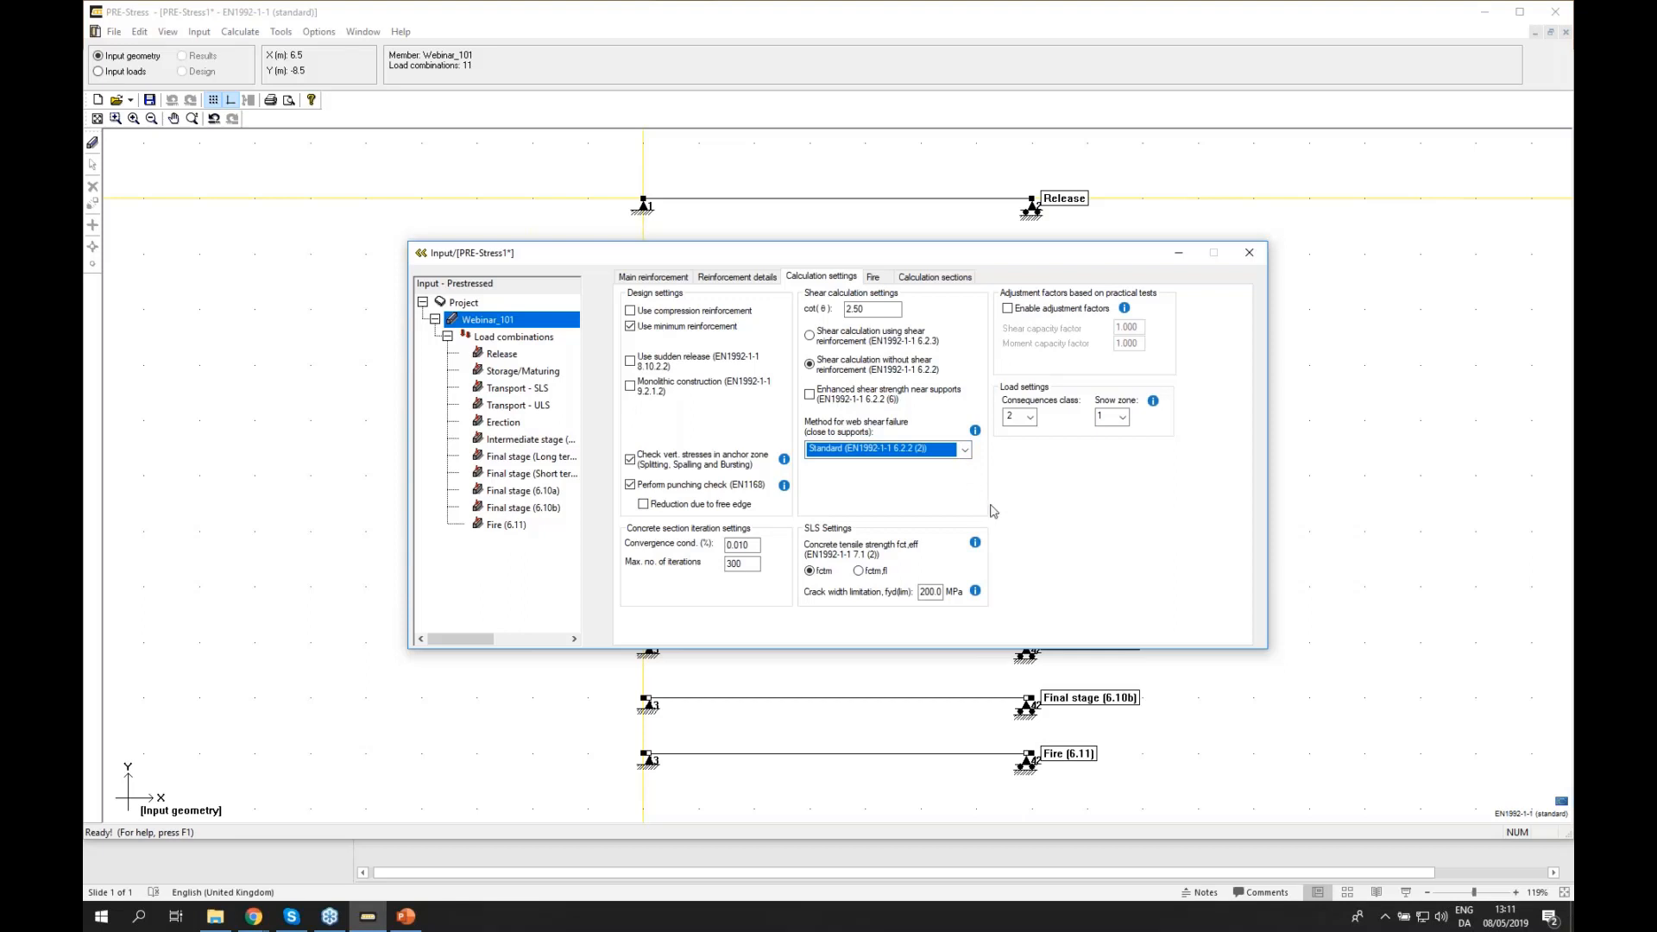
- Choose the member's fire time and expose its bottom side to fire, also viewing the calculation sections
left_click(881, 282)
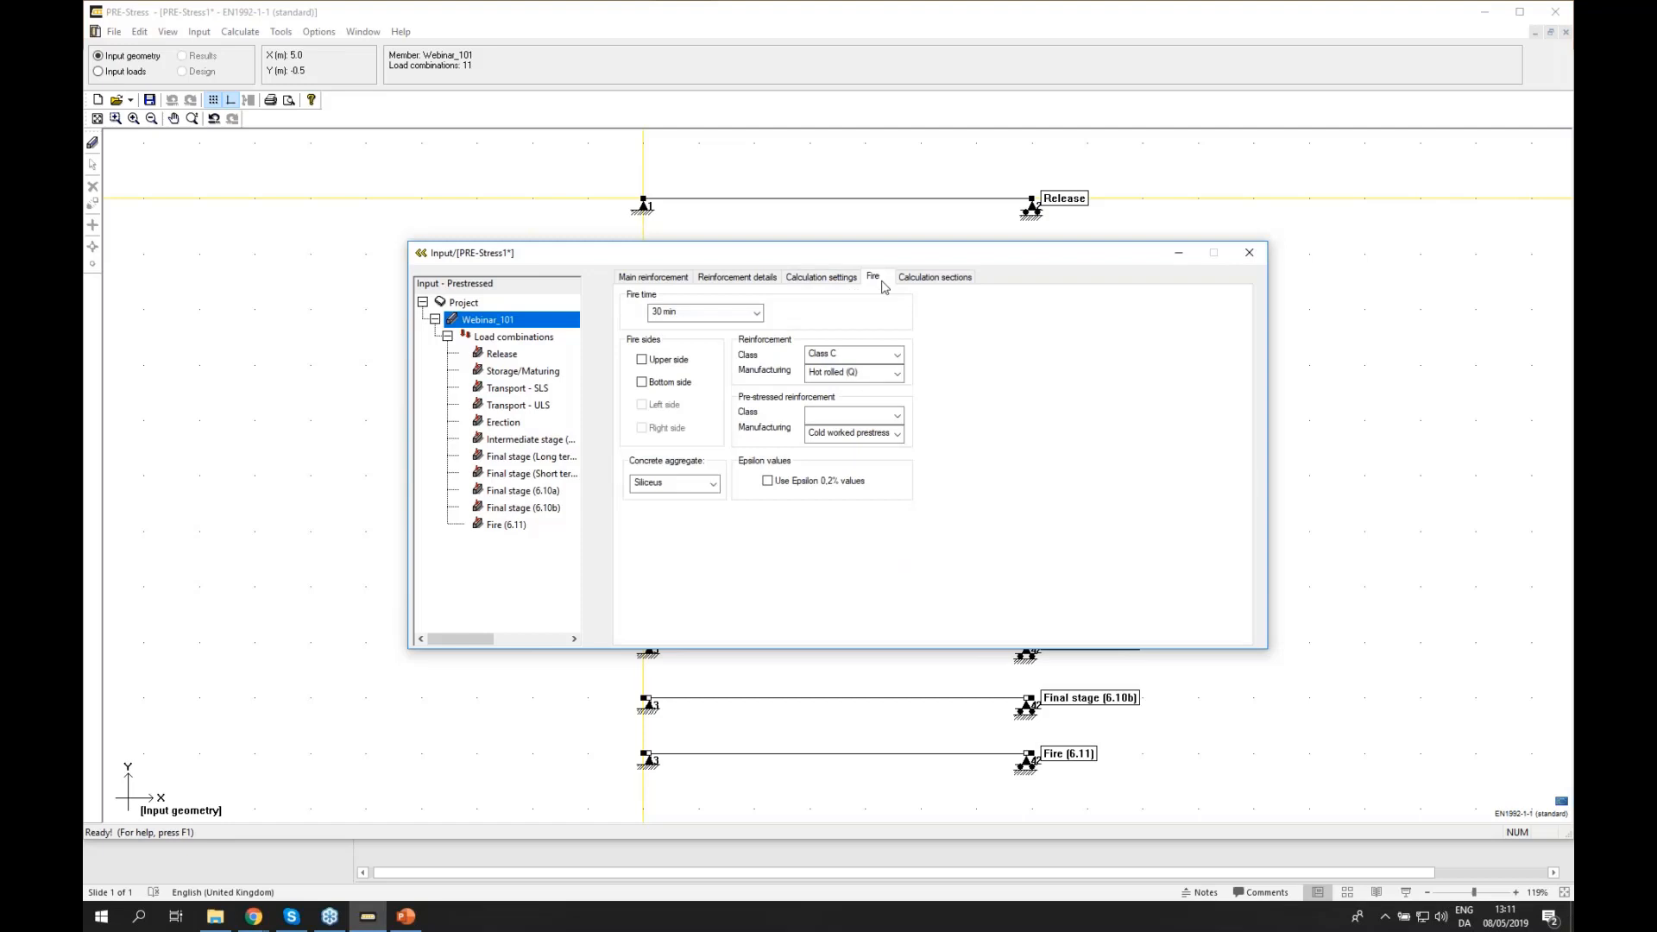
left_click(757, 313)
left_click(734, 344)
left_click(642, 382)
left_click(936, 277)
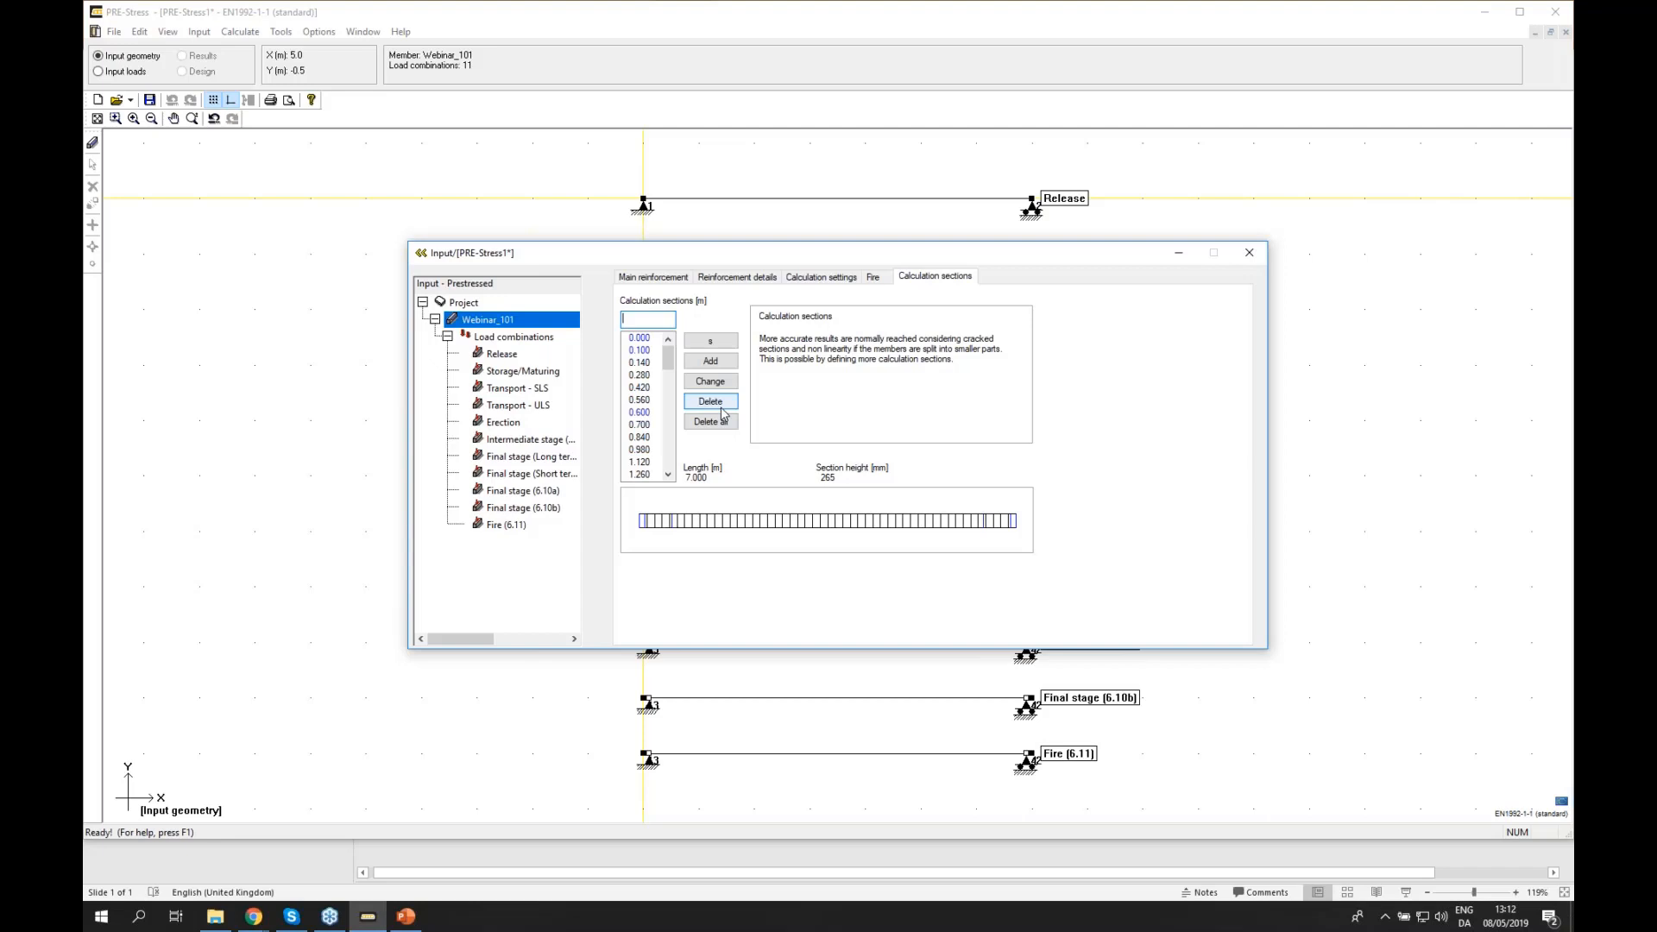
left_click(662, 278)
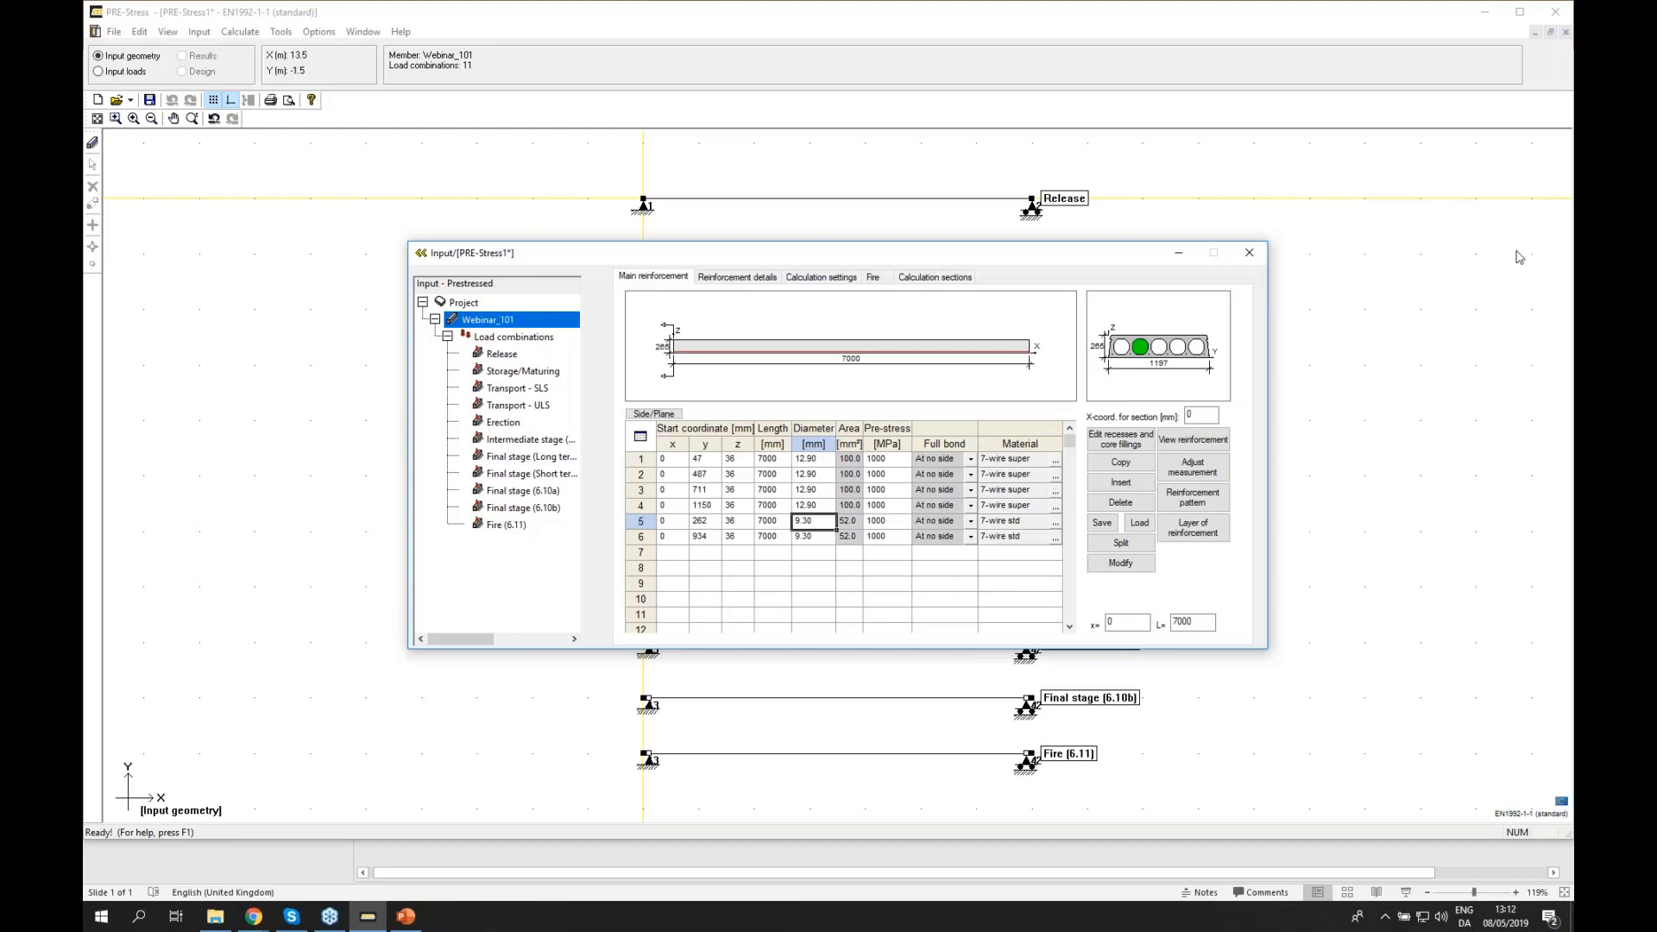
left_click(1565, 56)
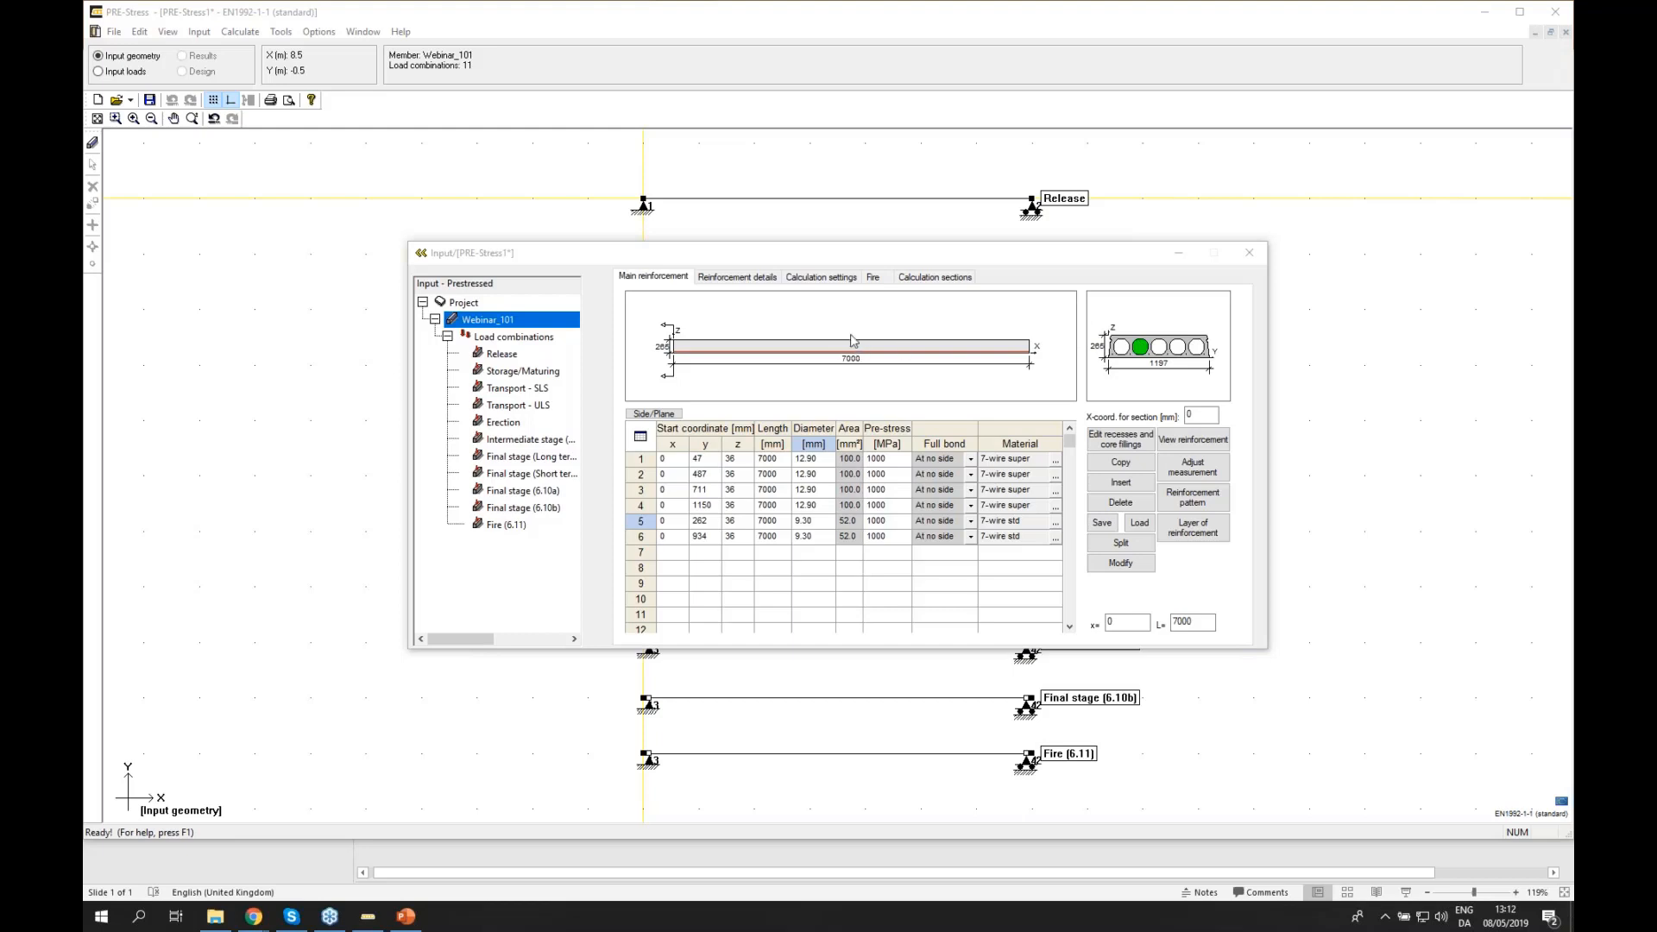
left_click(873, 277)
left_click(653, 279)
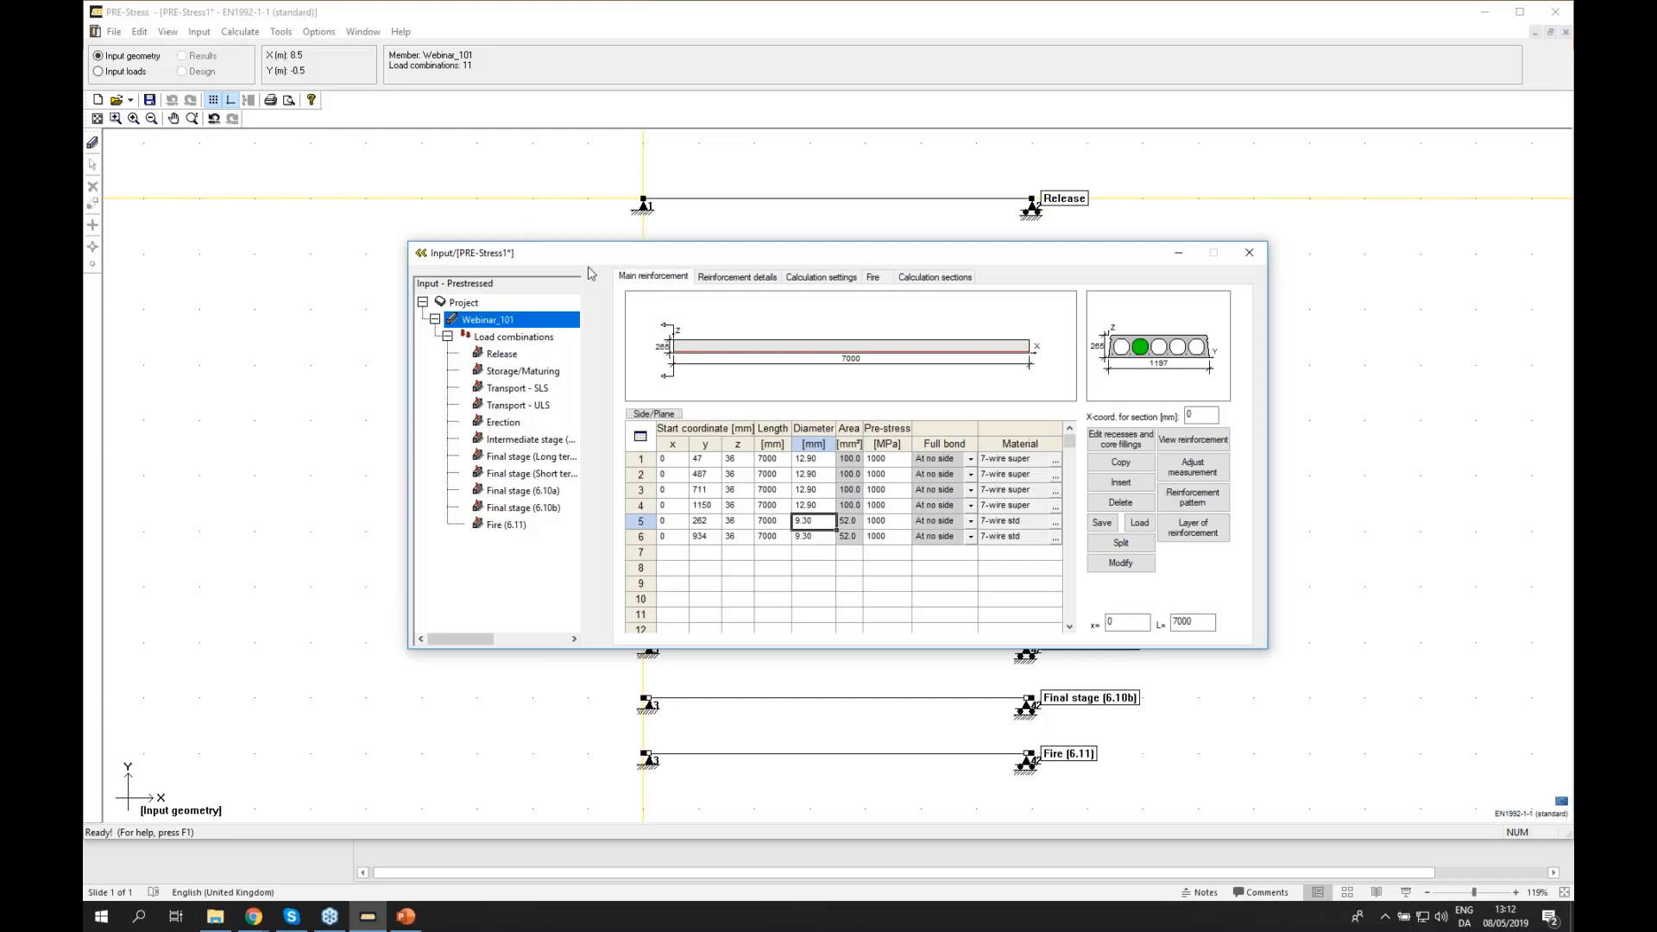
left_click(421, 254)
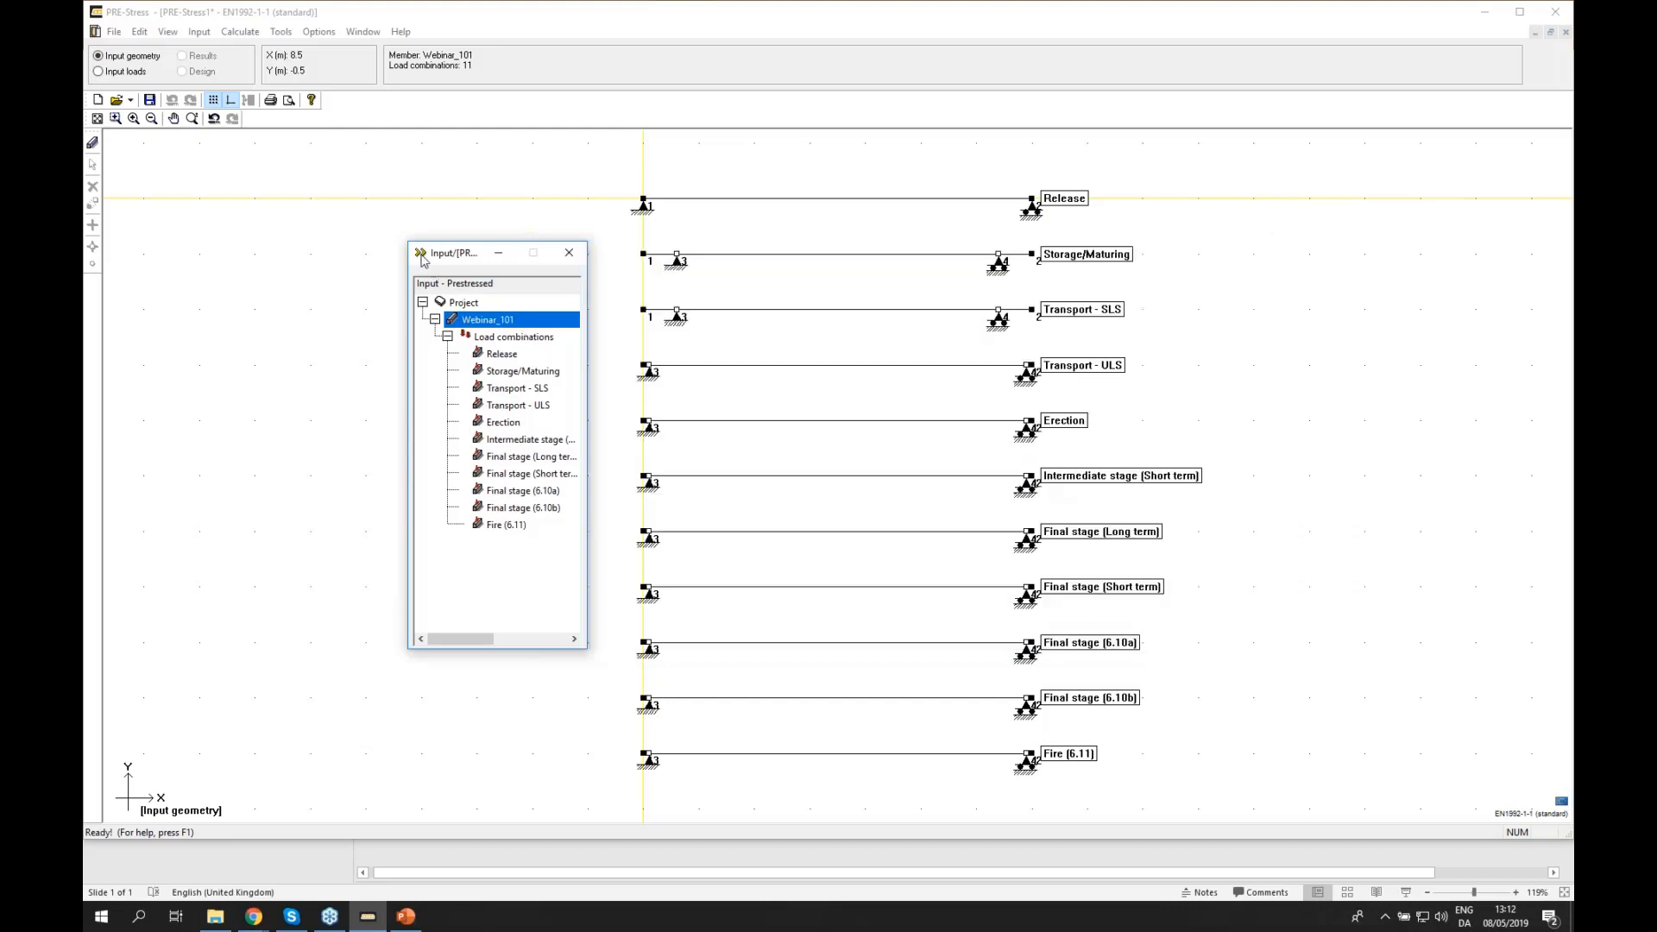
left_click(421, 255)
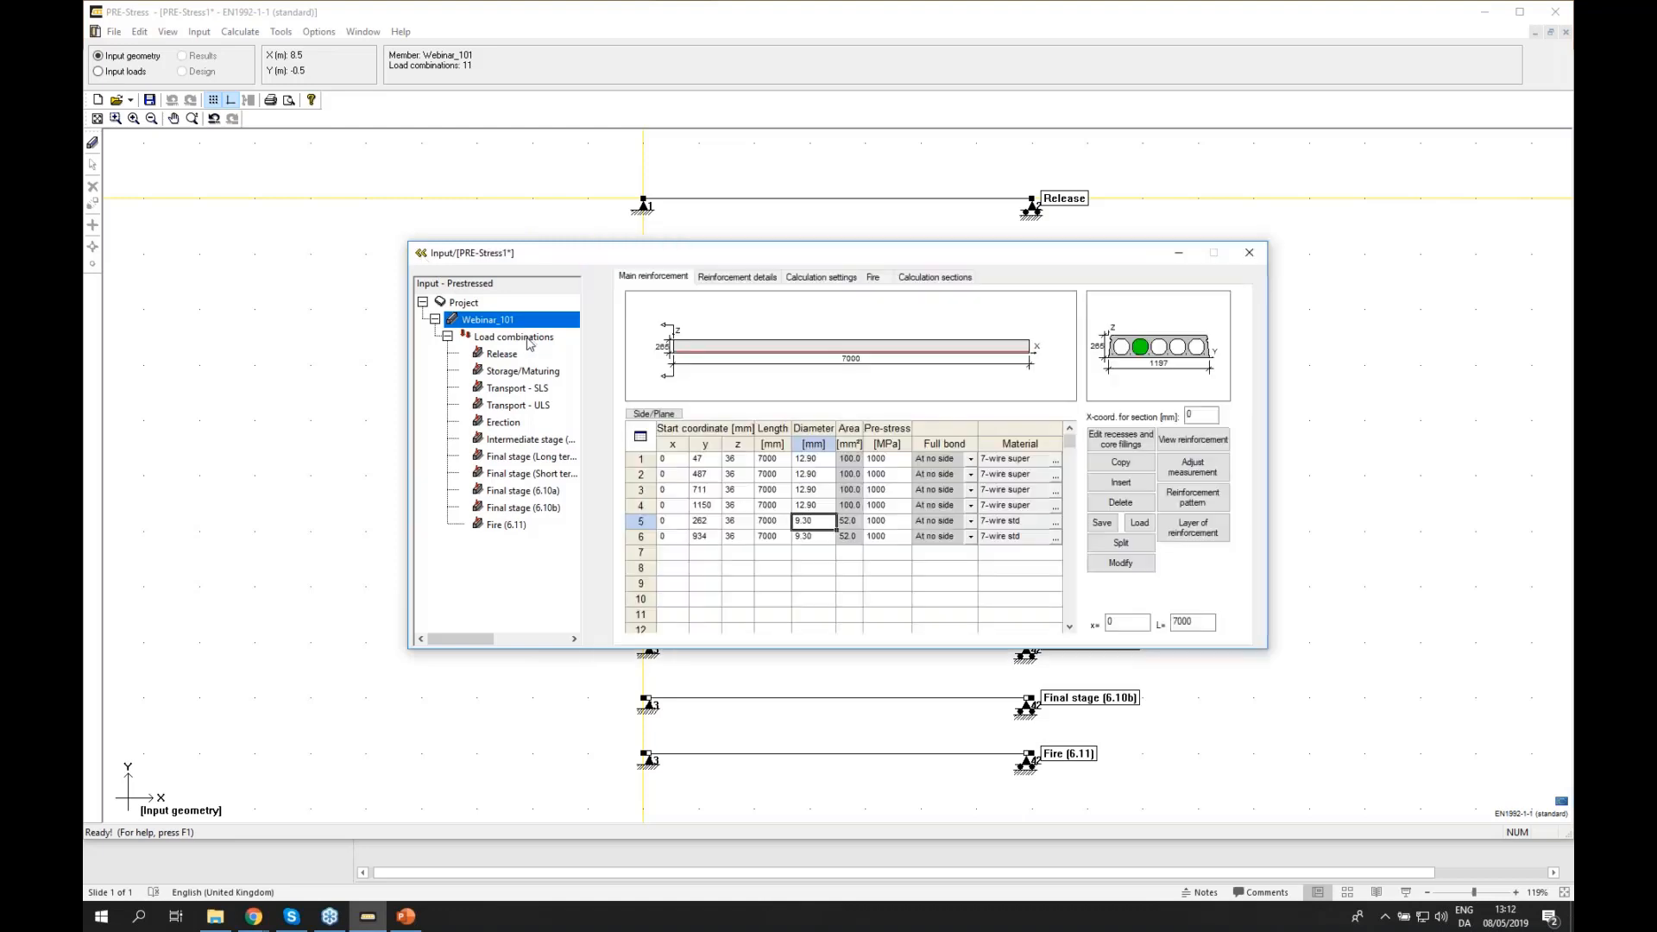
- Review the load combinations list and the material settings of the Release, Final stage (6.10b) and Fire (6.11) combinations
left_click(528, 338)
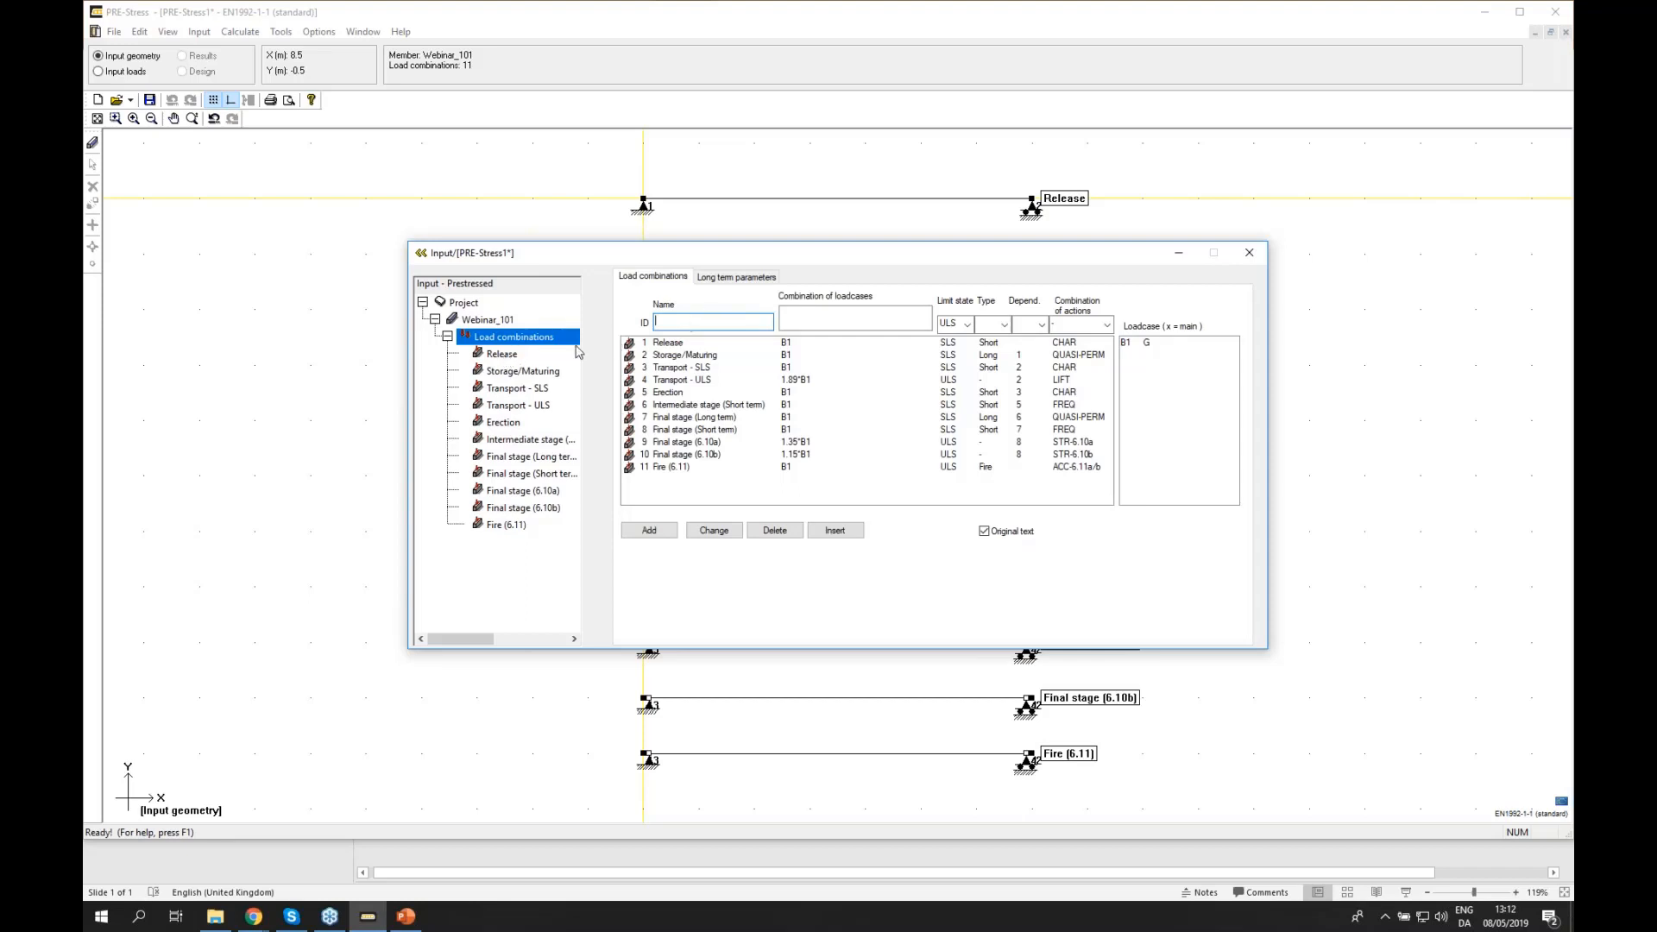
left_click(510, 360)
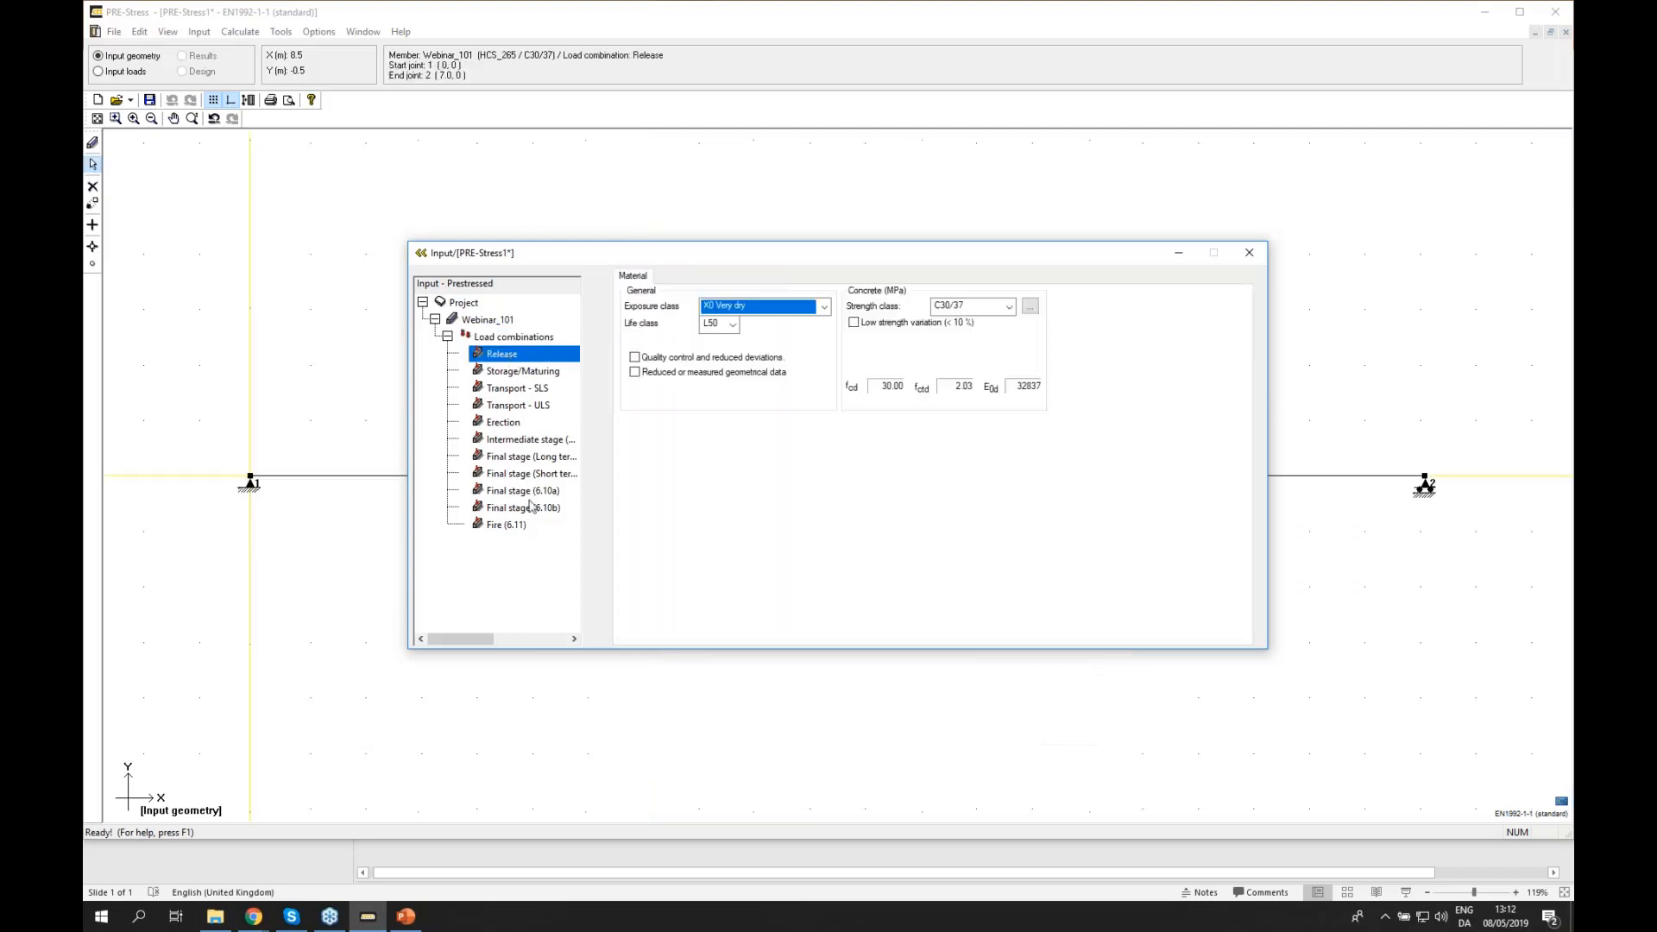
left_click(519, 511)
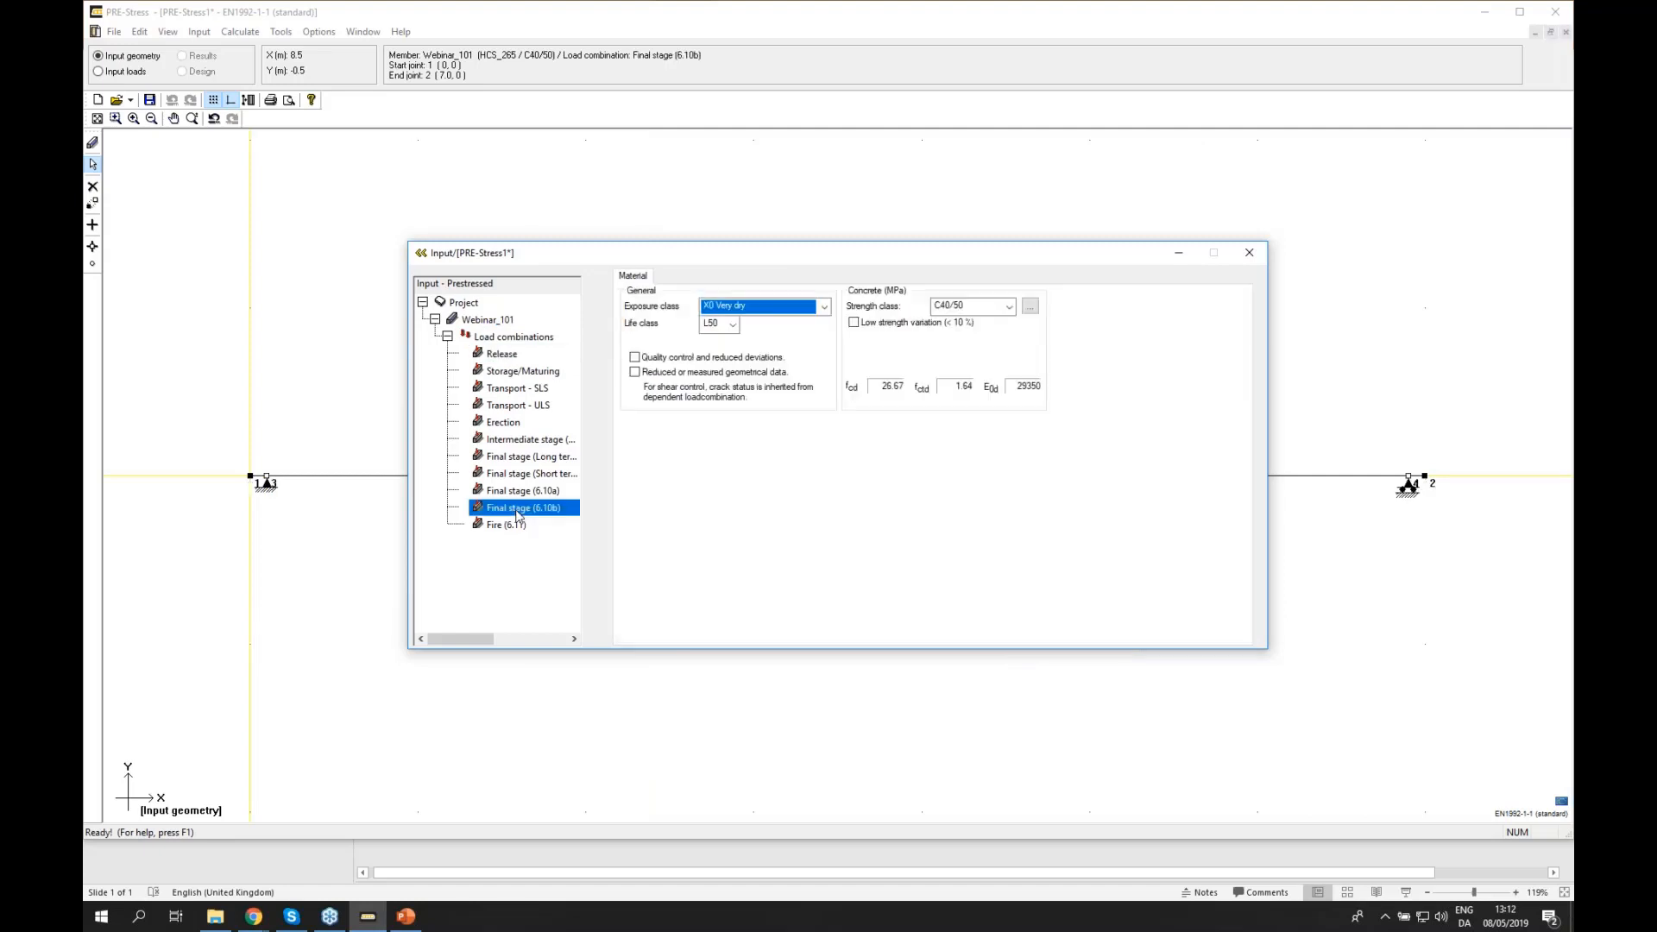
left_click(500, 527)
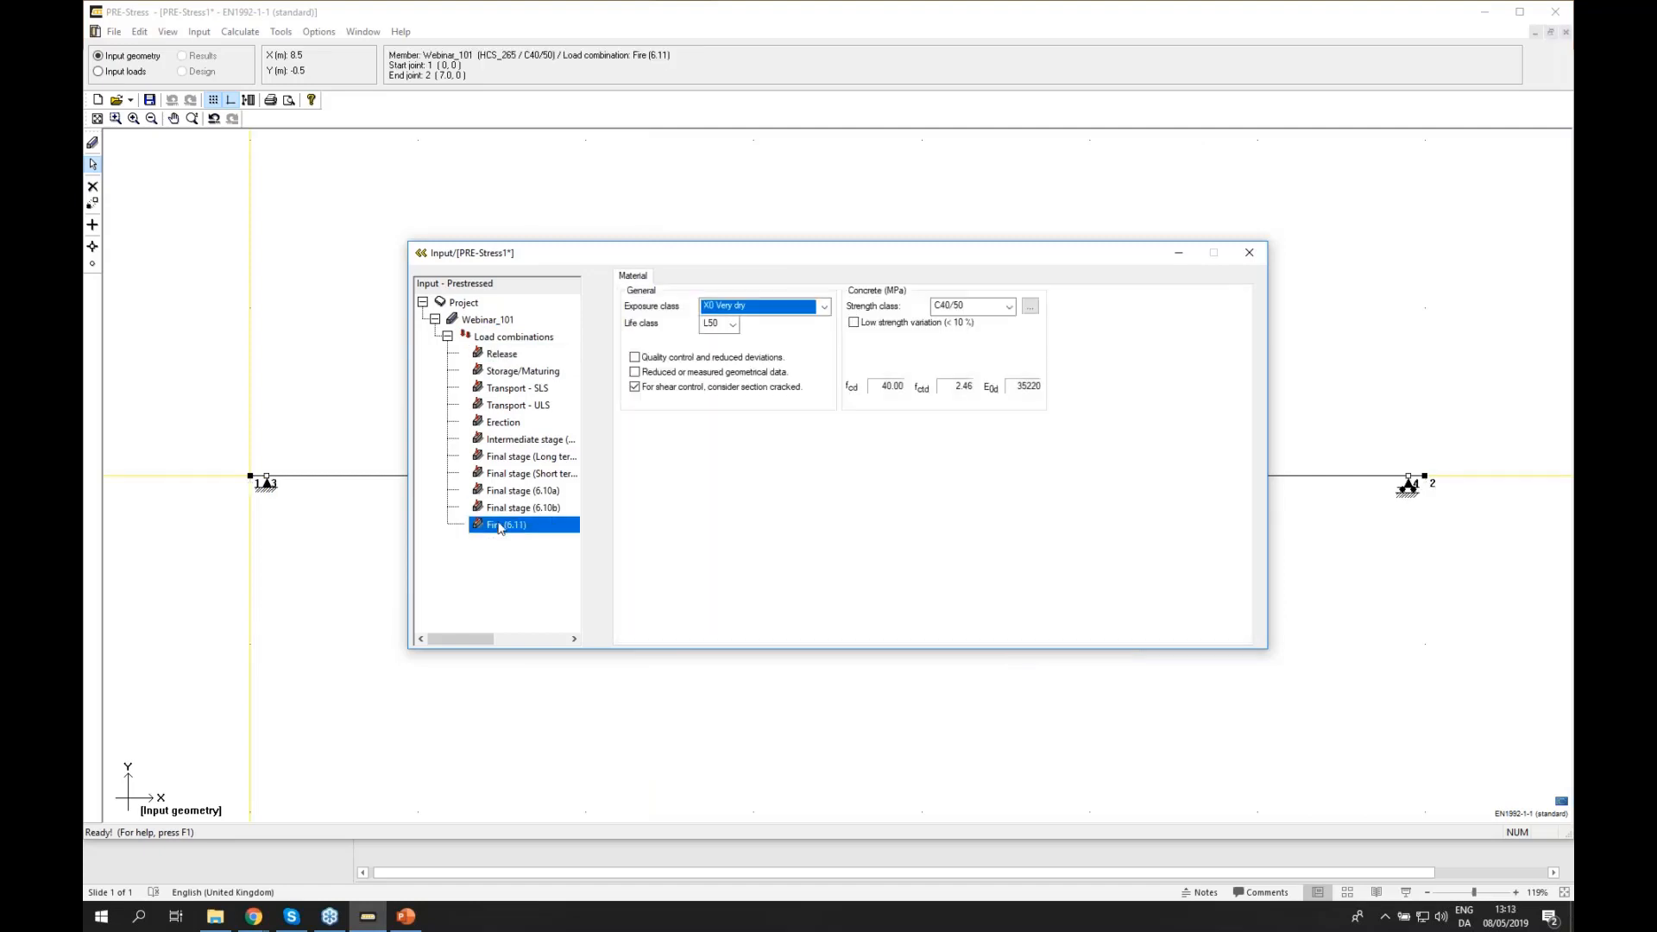
left_click(519, 339)
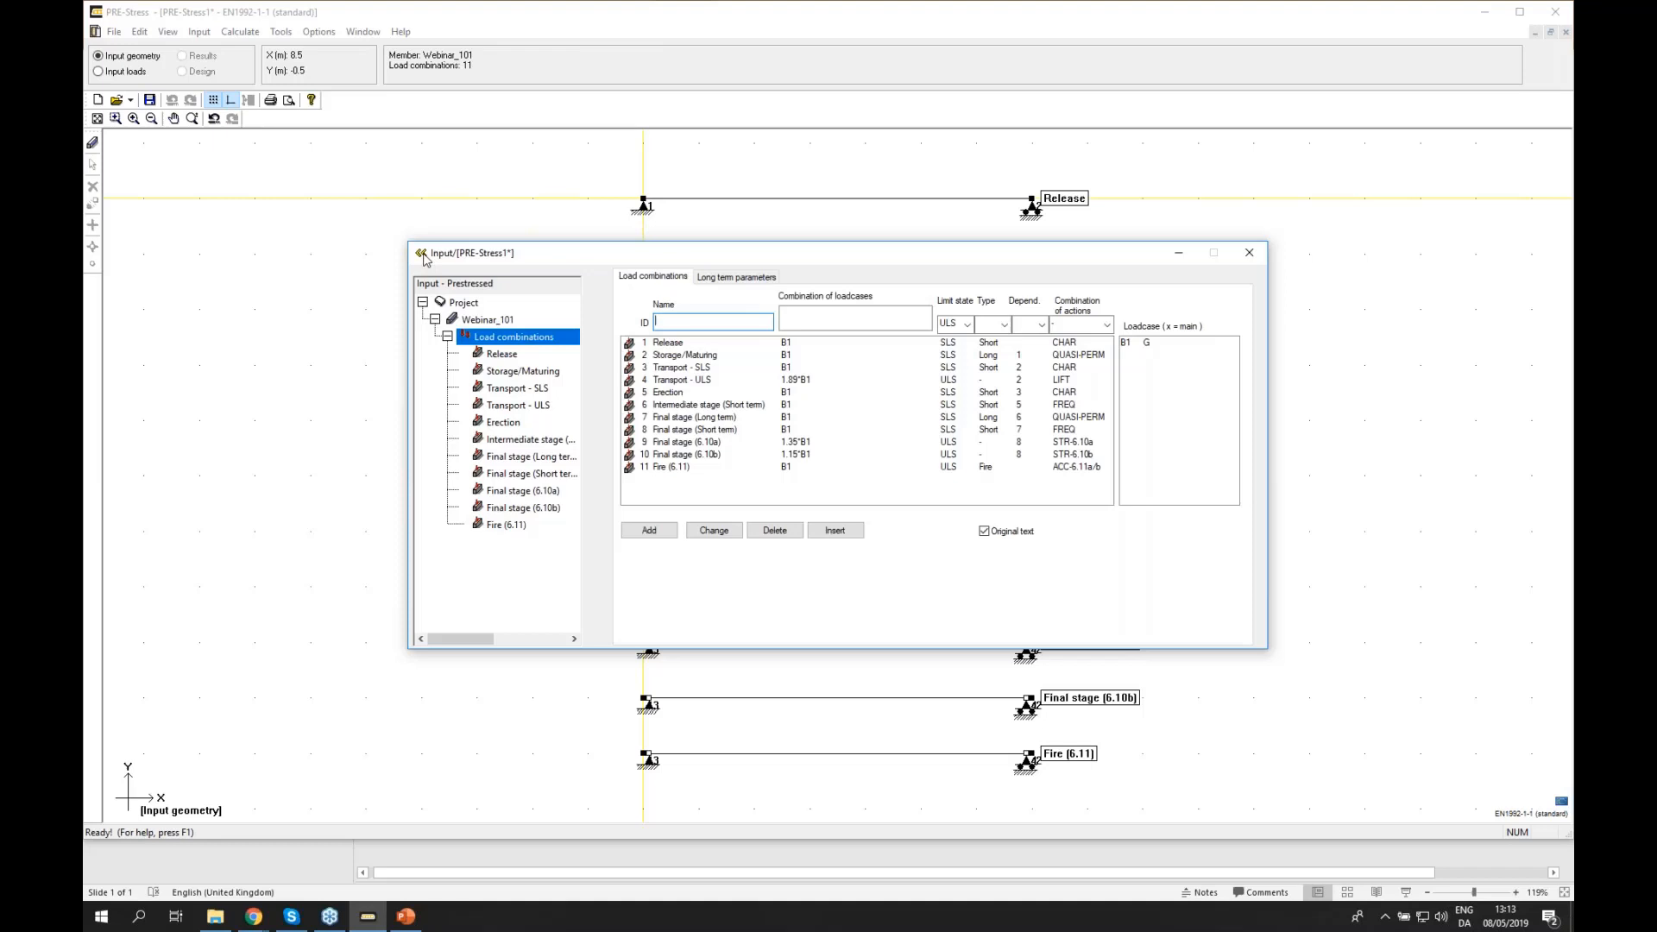
- Collapse the input window, move it clear of the beams, and switch to load input to examine load case G on the slab
left_click(423, 259)
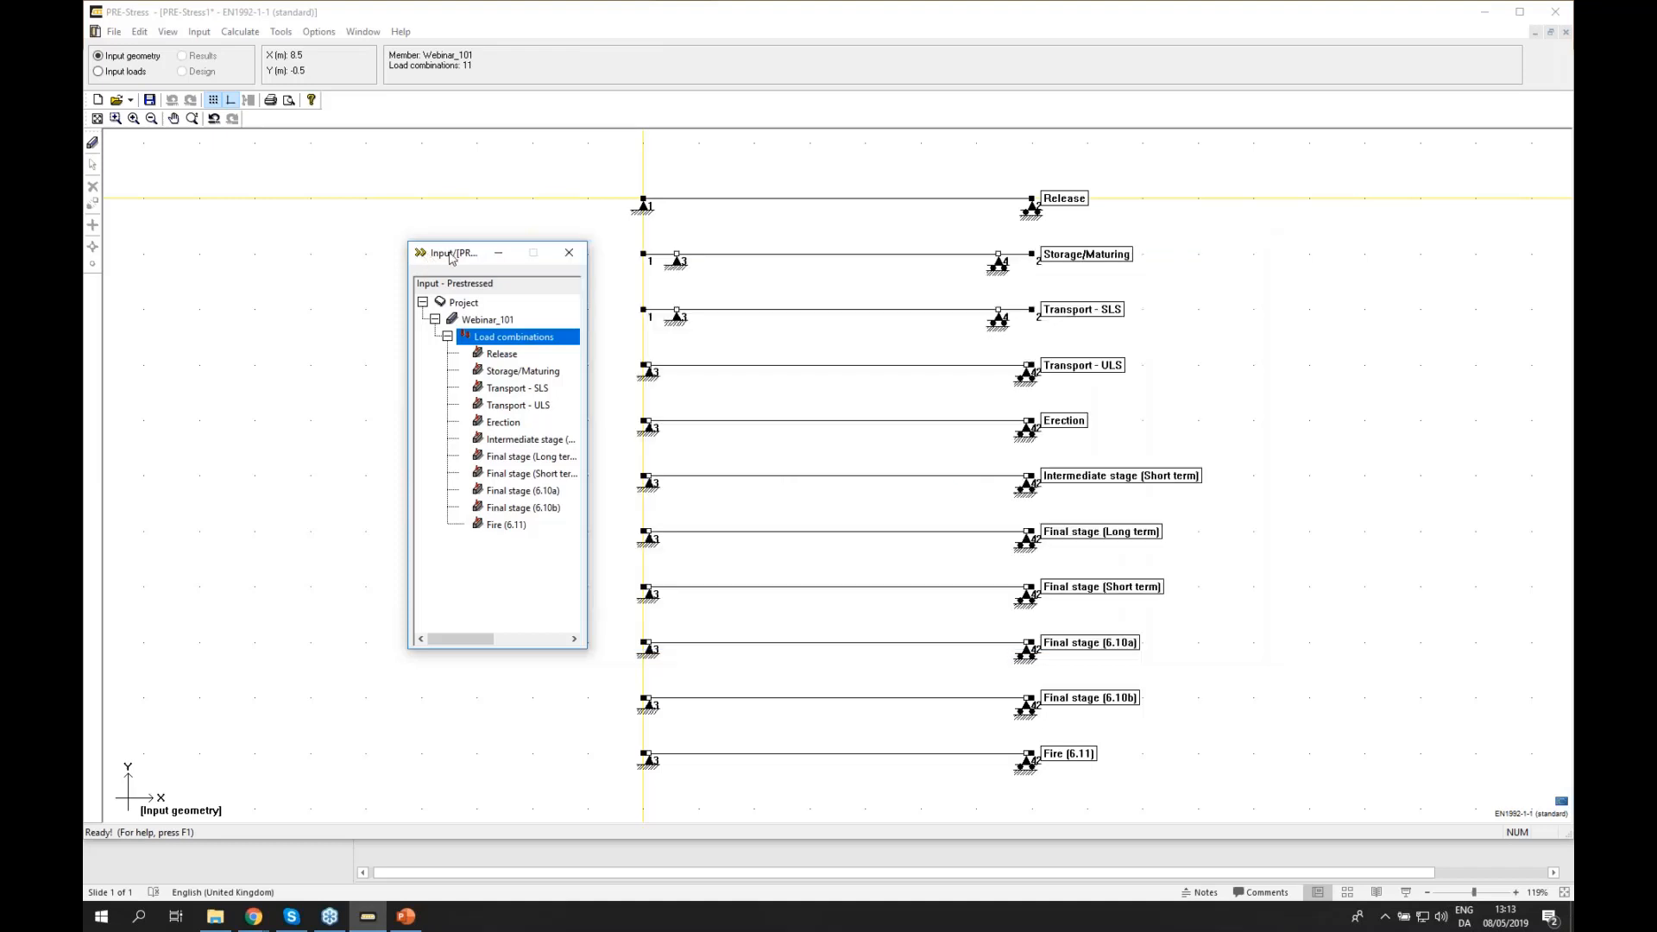
left_click_drag(444, 261, 274, 252)
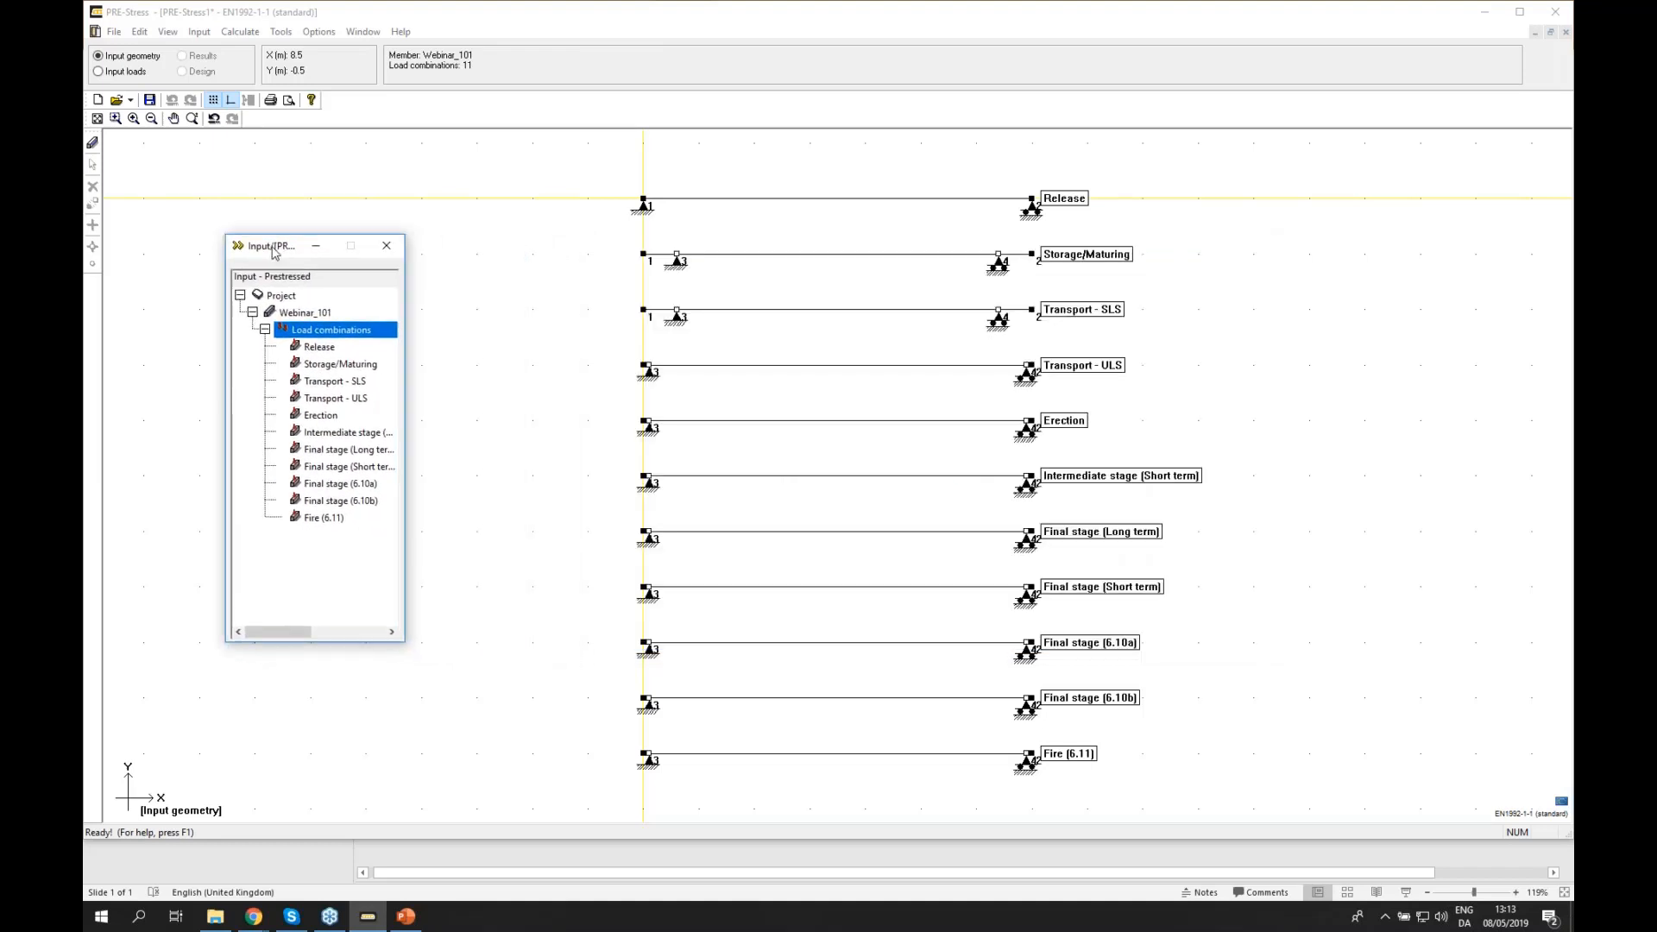
left_click(98, 72)
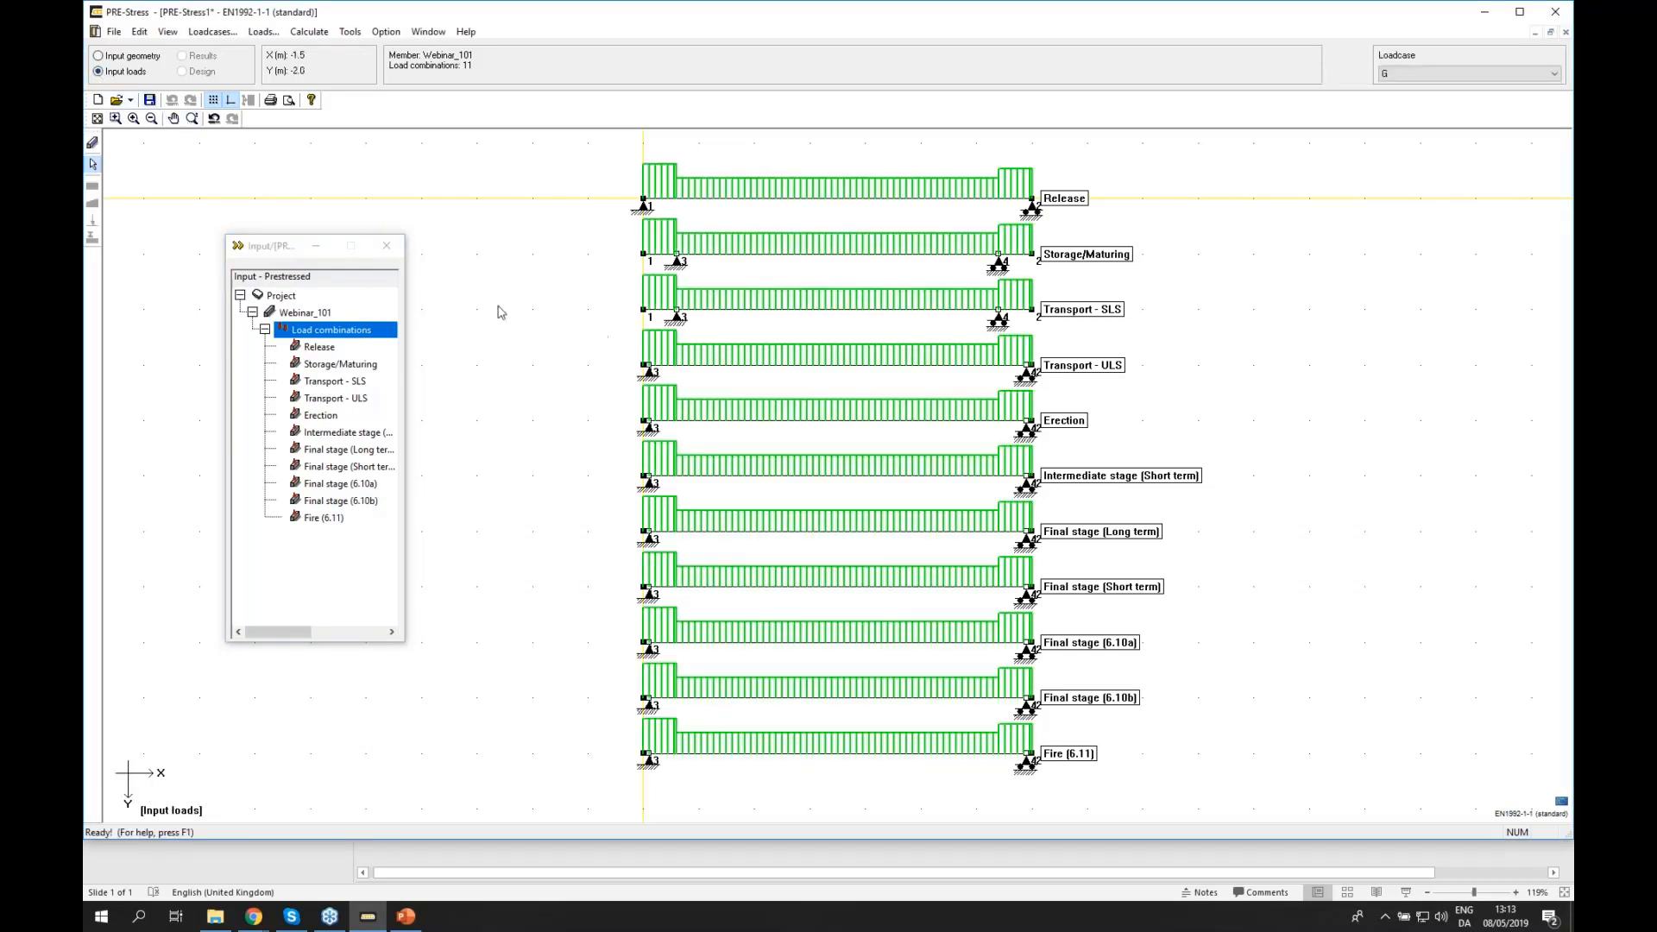
left_click(316, 326)
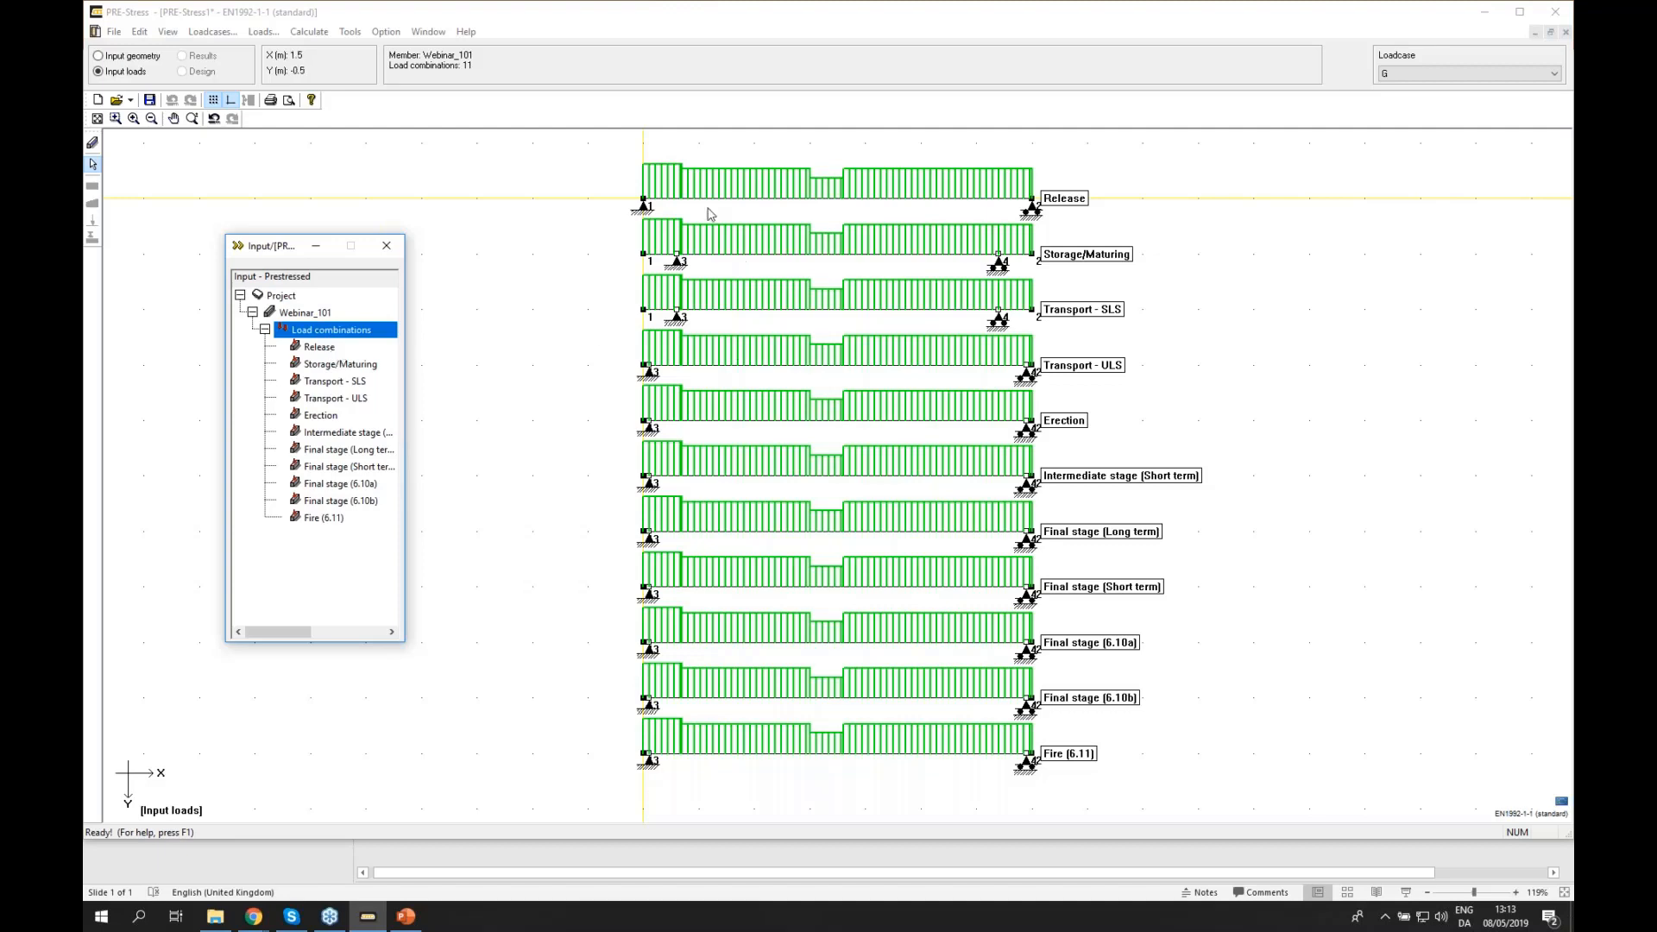
scroll(665, 177, "up", 5)
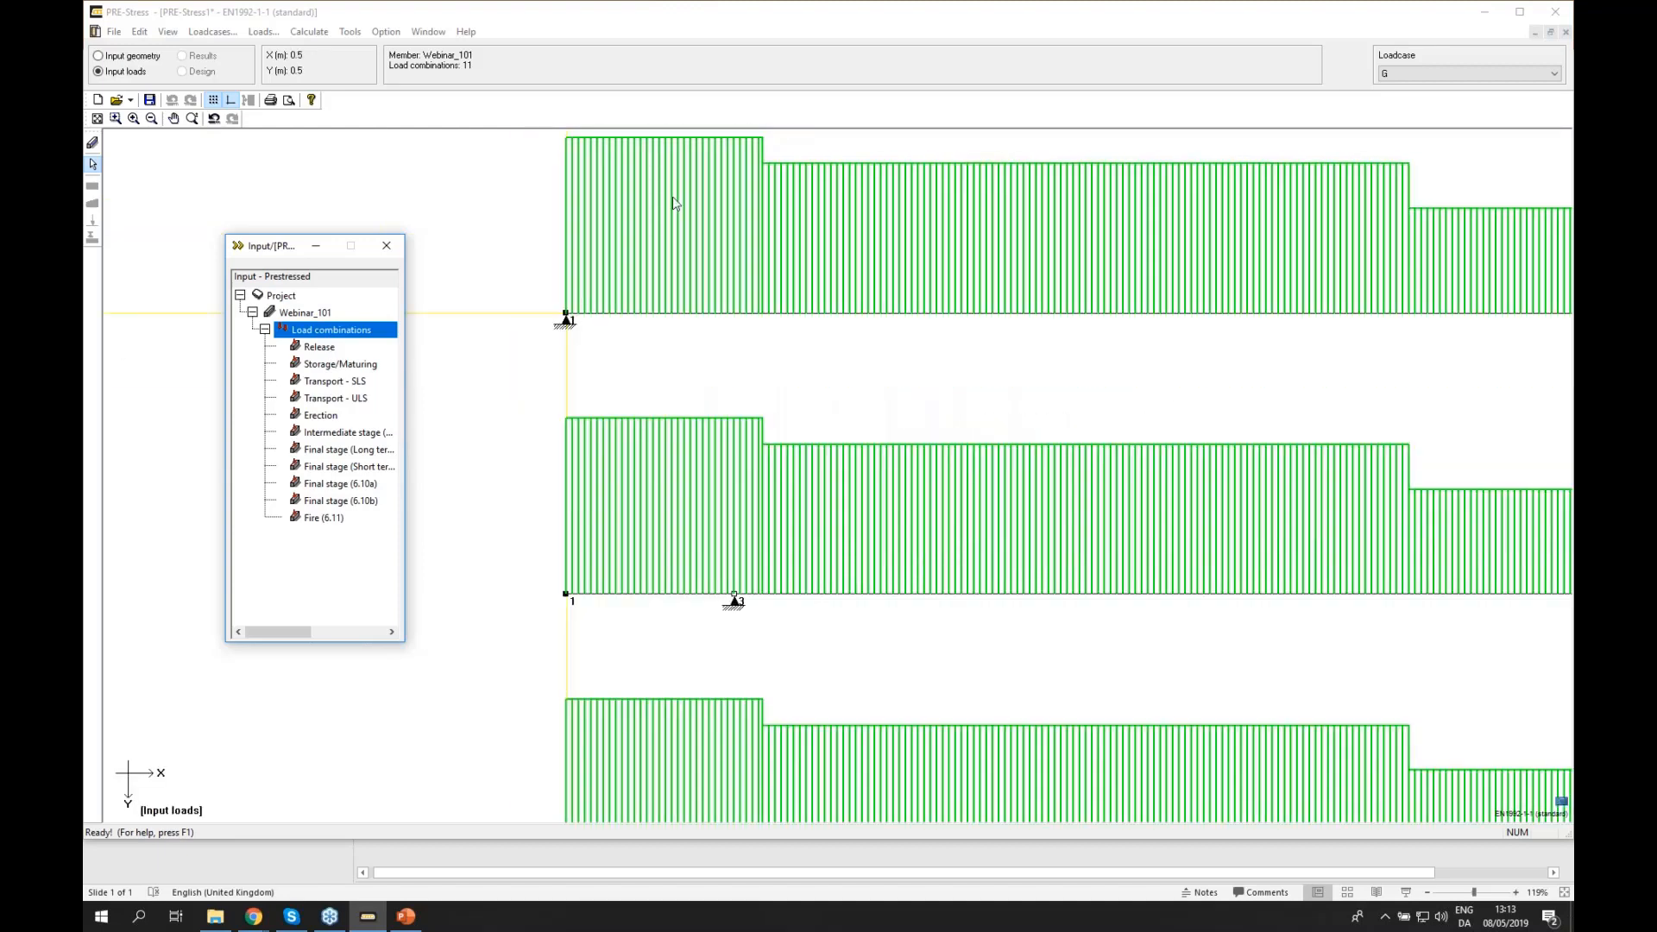
scroll(674, 194, "down", 2)
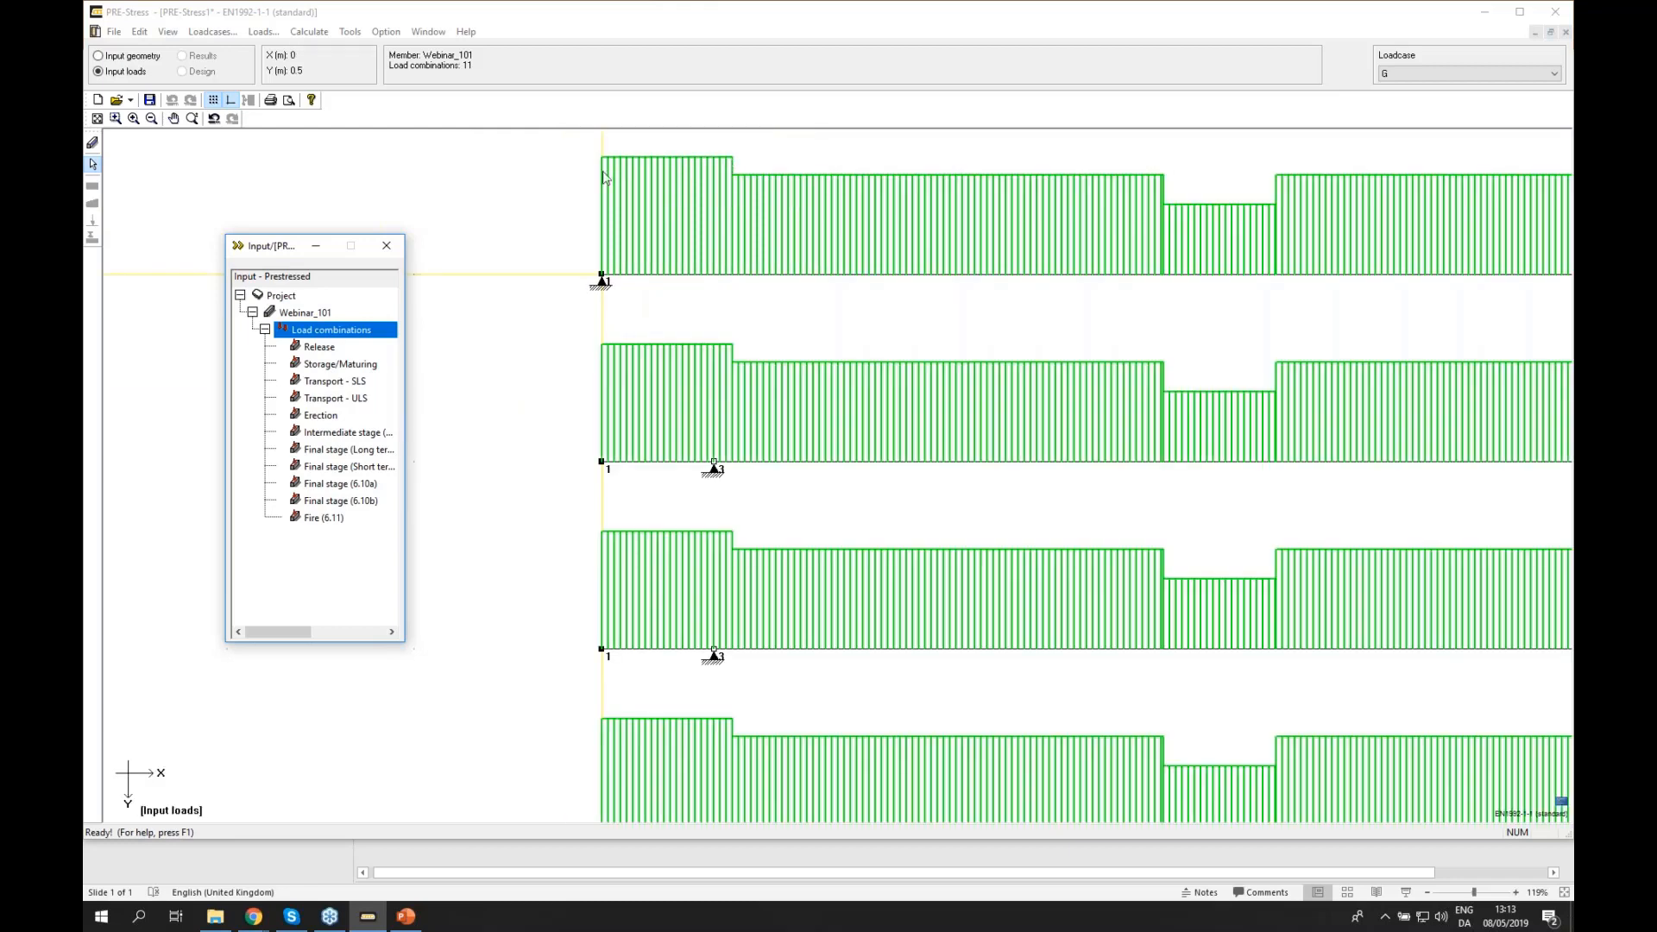
scroll(603, 242, "down", 3)
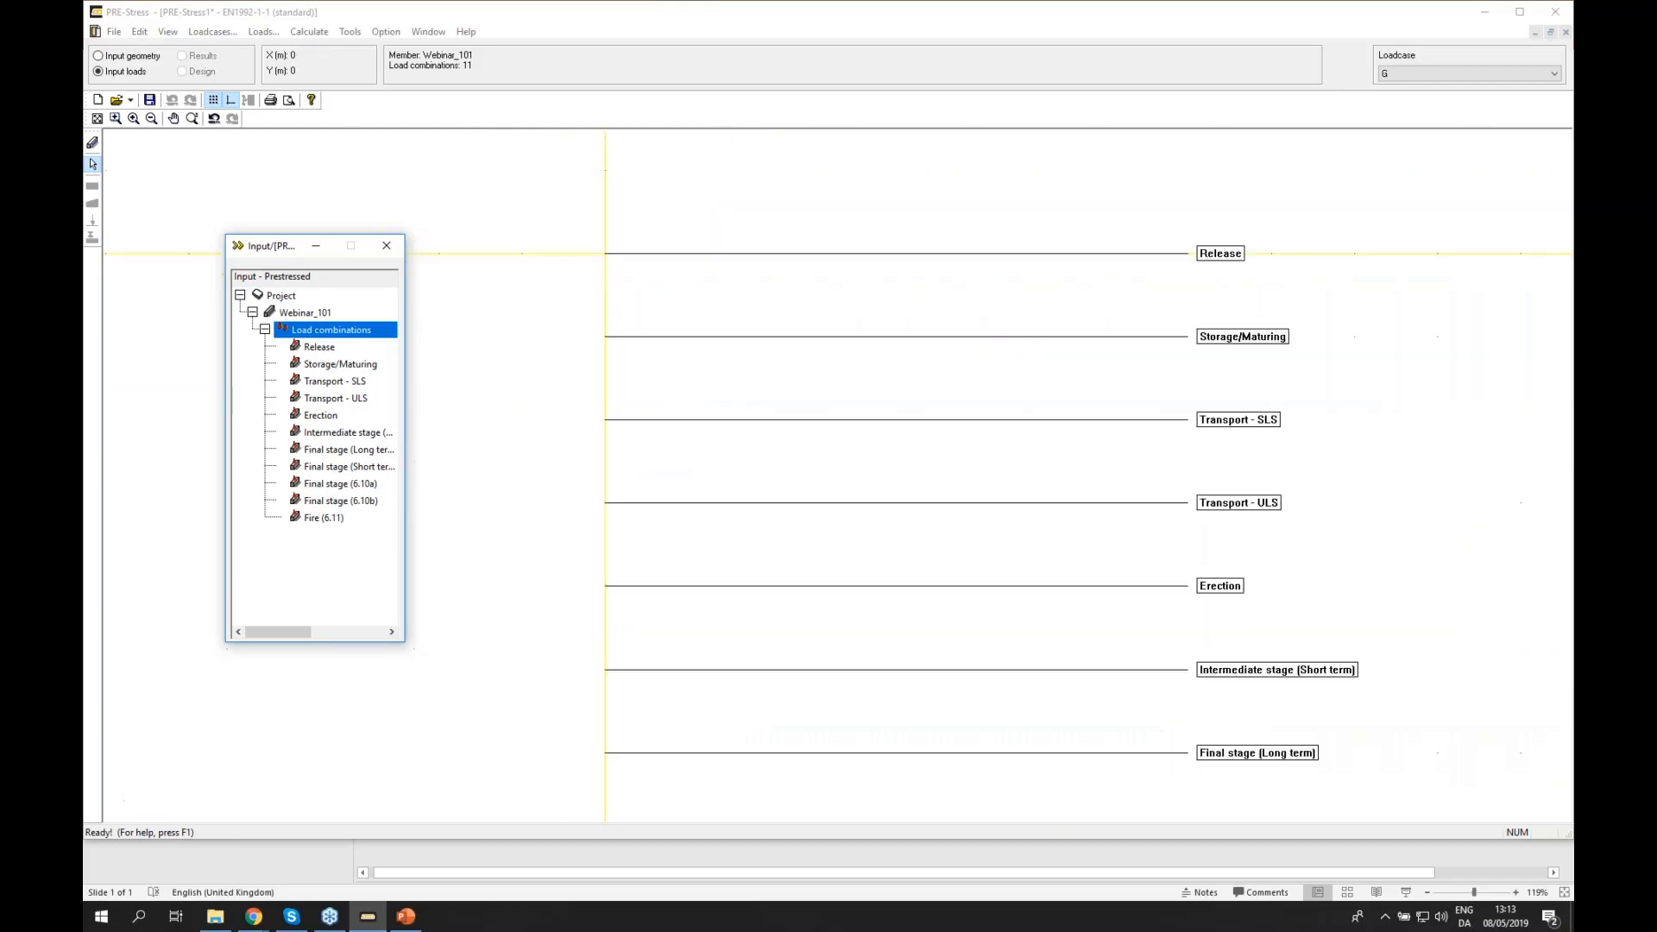
- Add a load case named Screed of type Permanent load
scroll(809, 248, "up", 2)
scroll(808, 248, "up", 2)
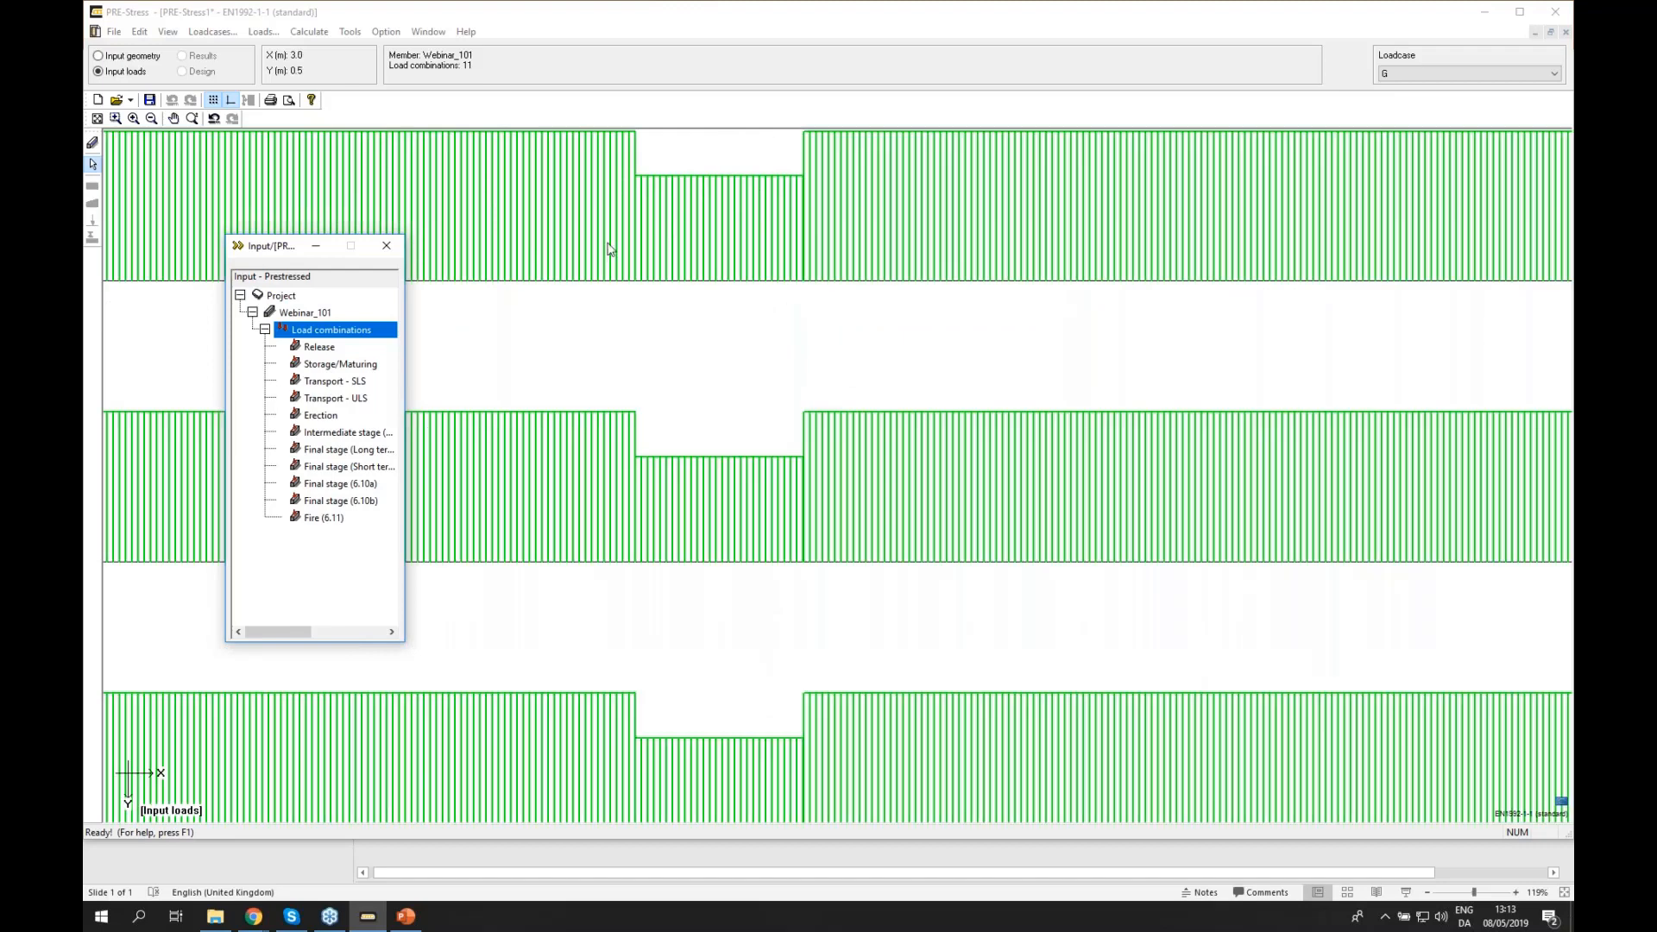
scroll(762, 245, "down", 3)
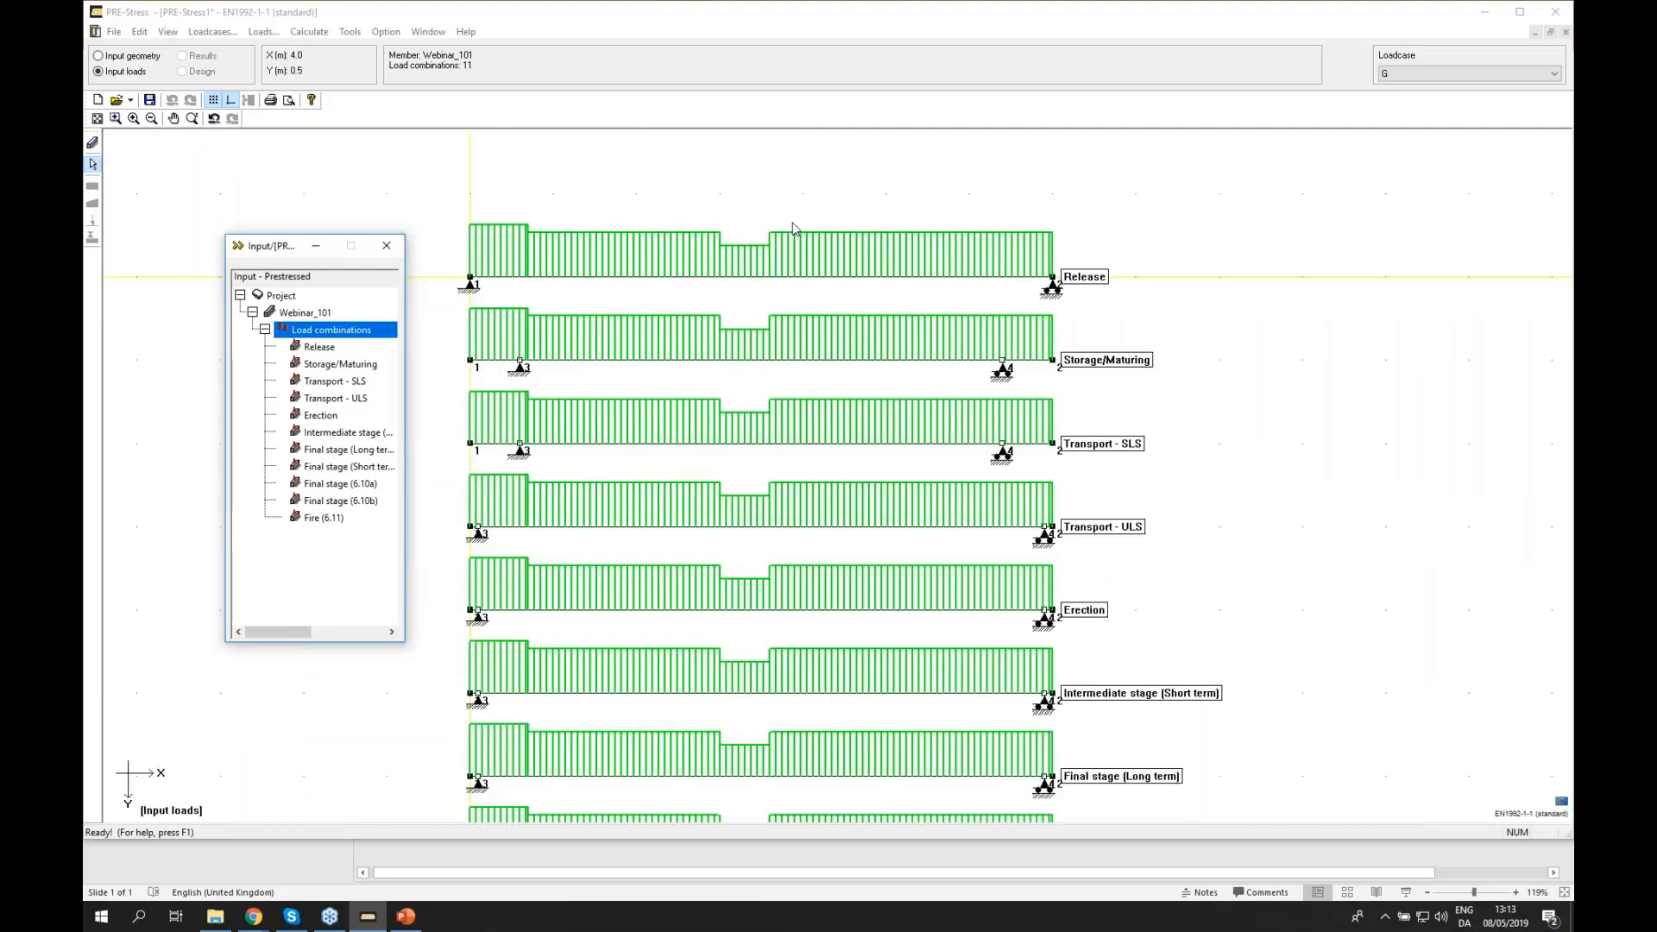
scroll(794, 229, "down", 2)
scroll(785, 308, "up", 1)
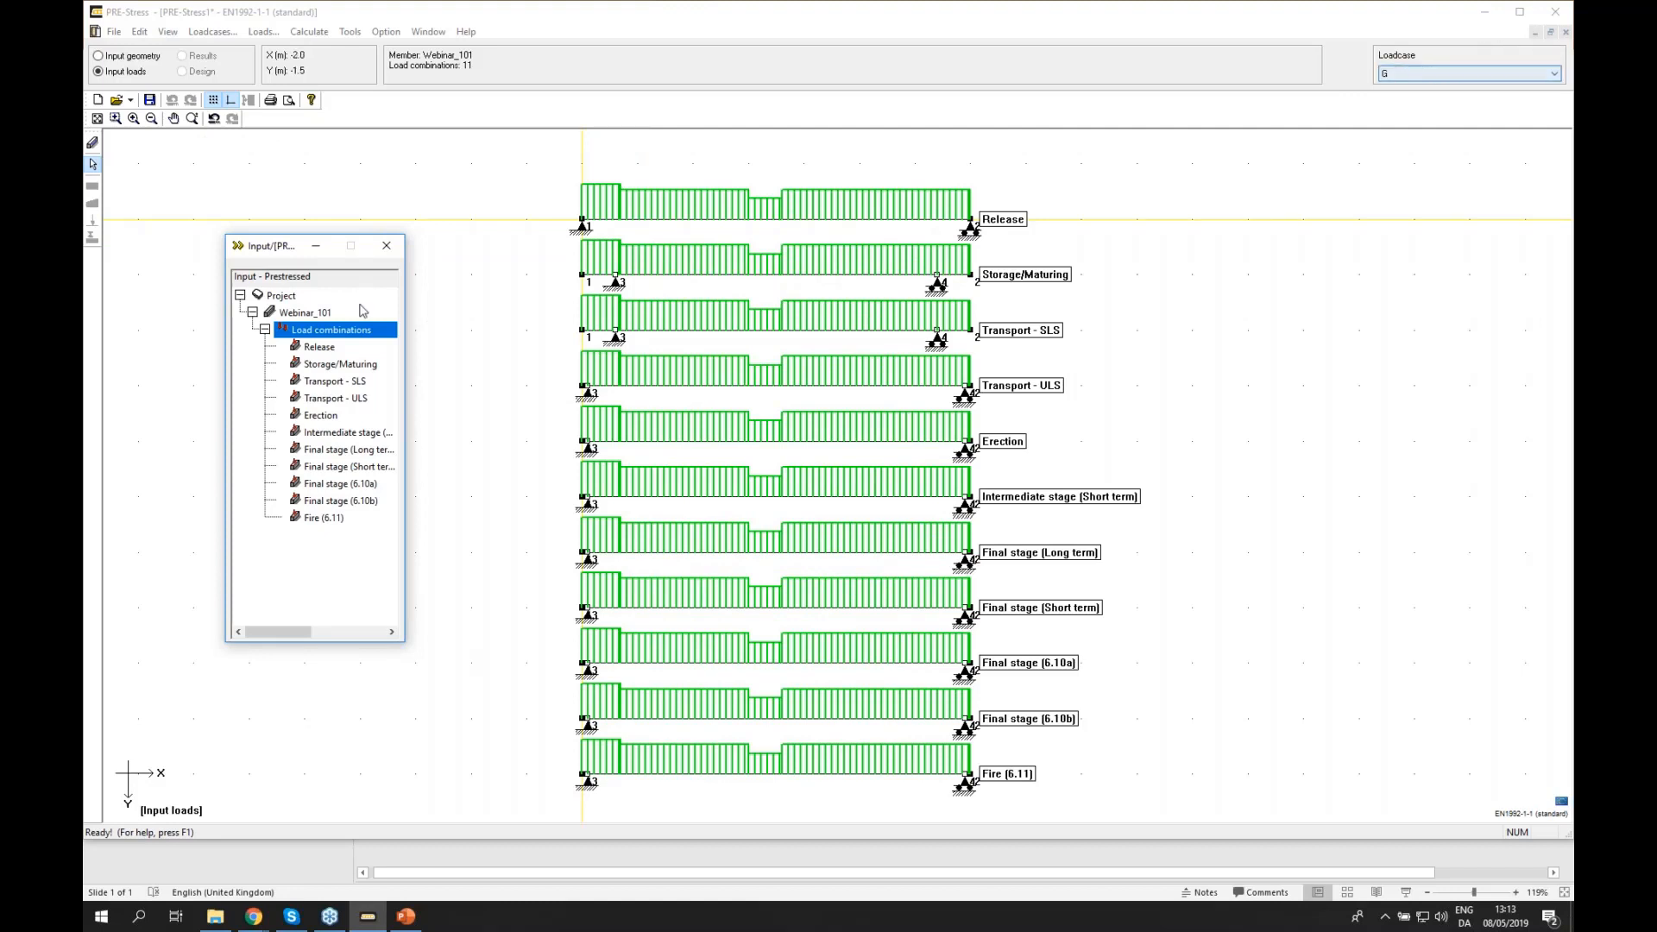
left_click(214, 33)
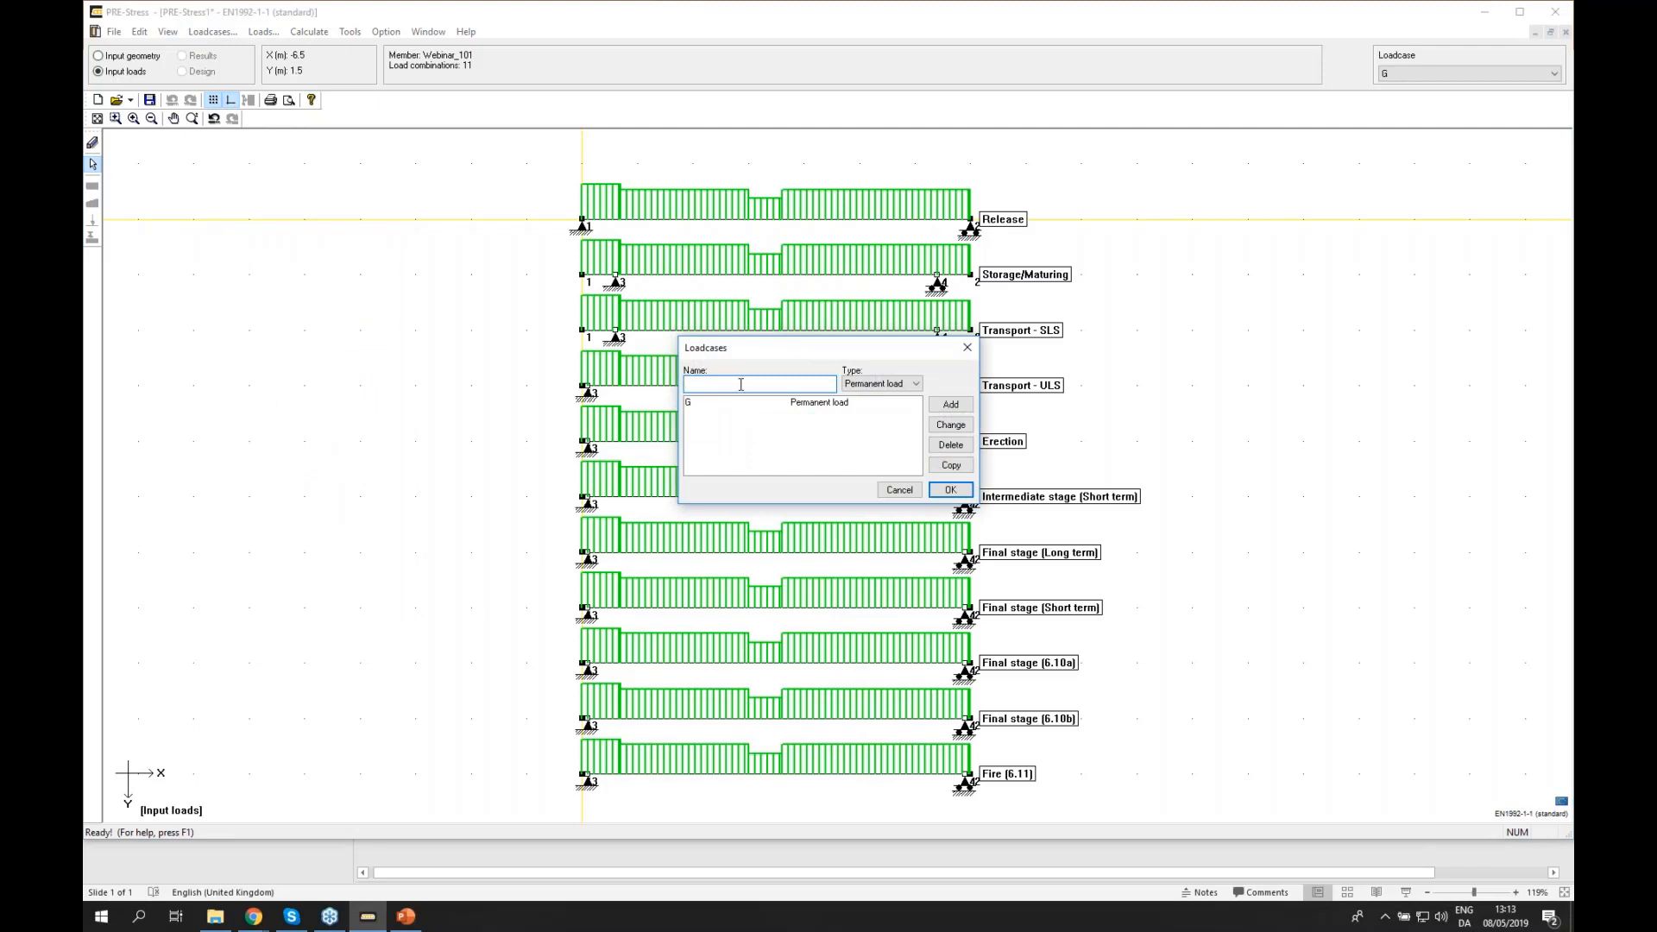
type("Screed")
left_click(889, 386)
left_click(894, 390)
left_click(950, 404)
- Add a load case named Office of type B: Office and accept the load case list
left_click(795, 385)
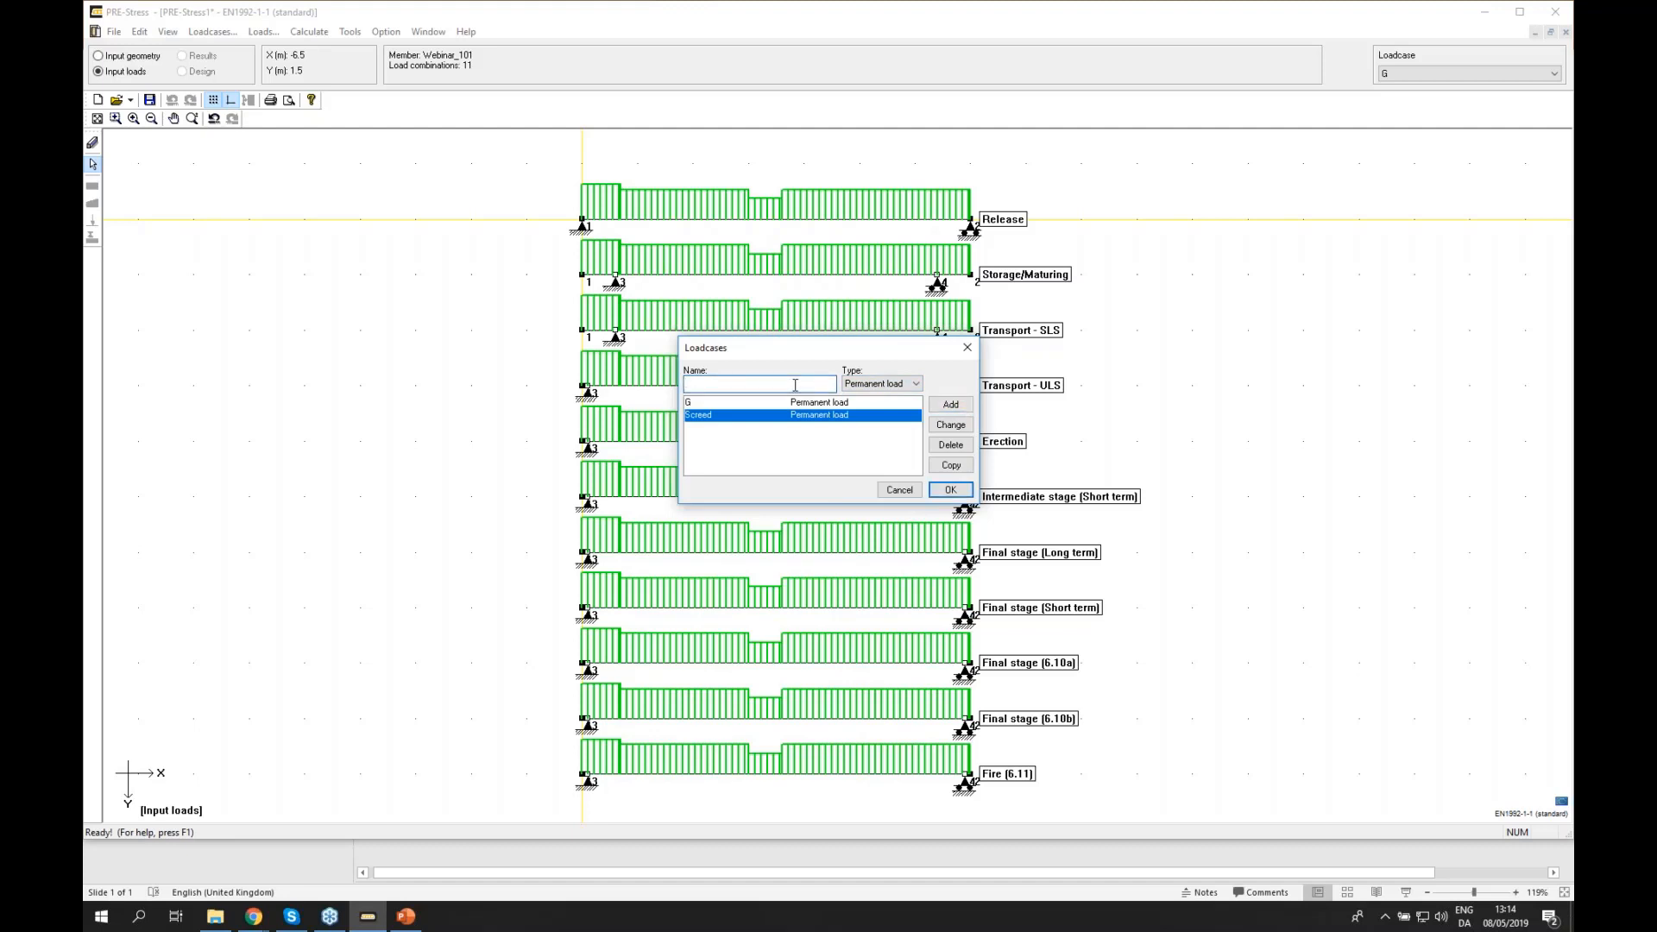
type("Office")
left_click(898, 384)
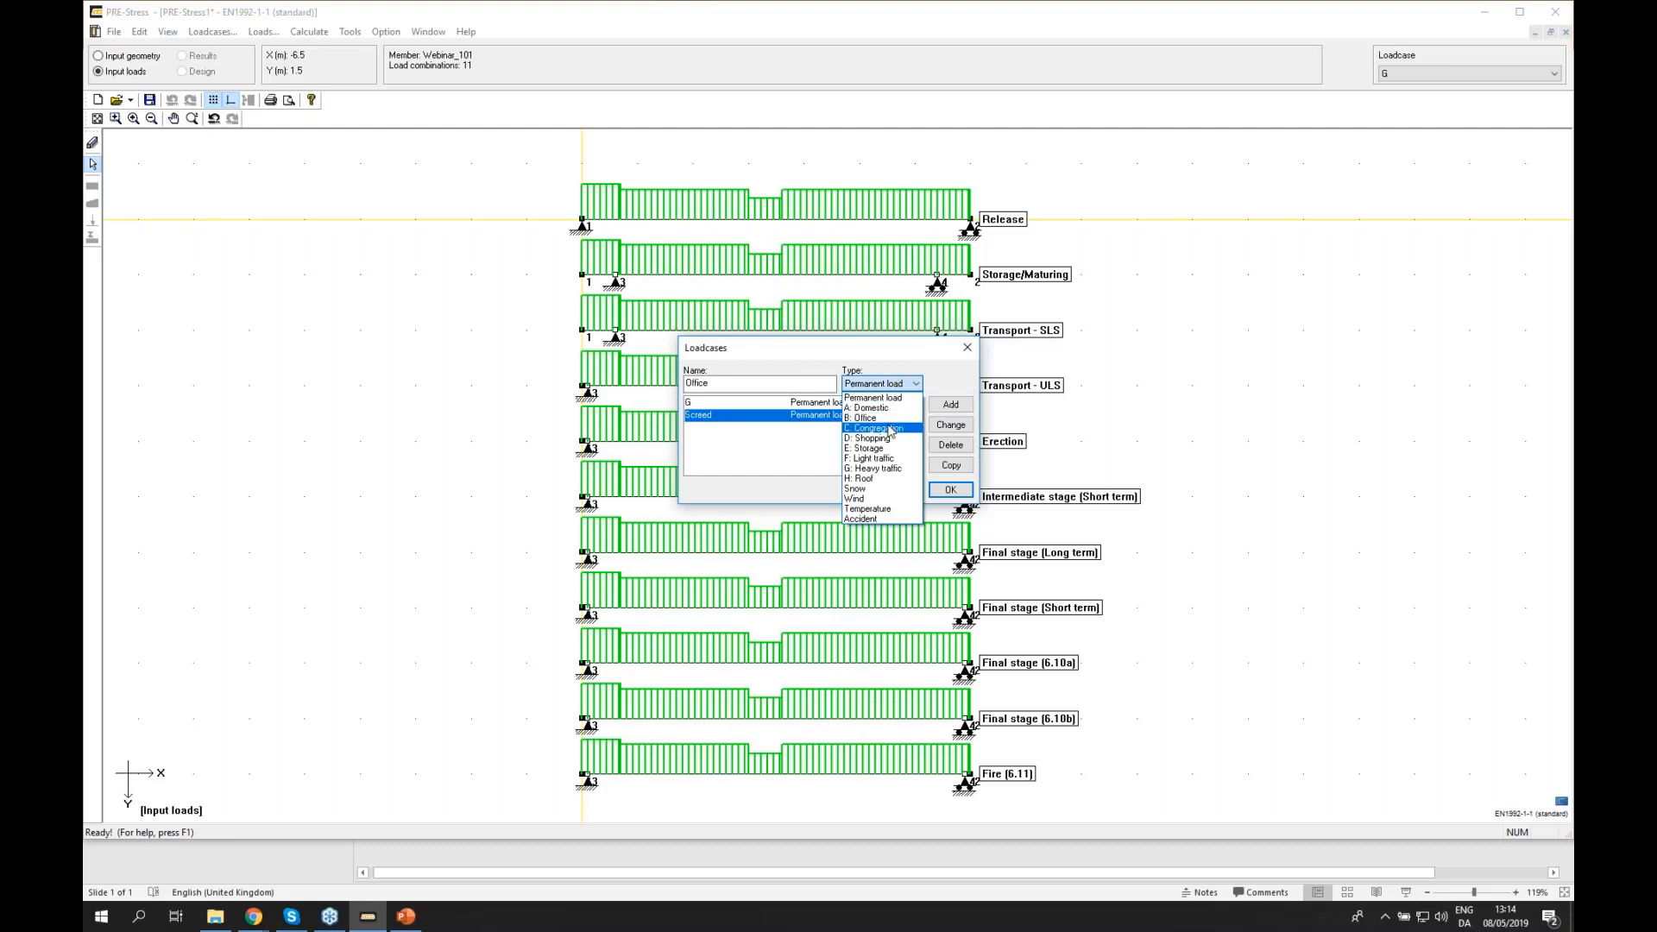
left_click(880, 419)
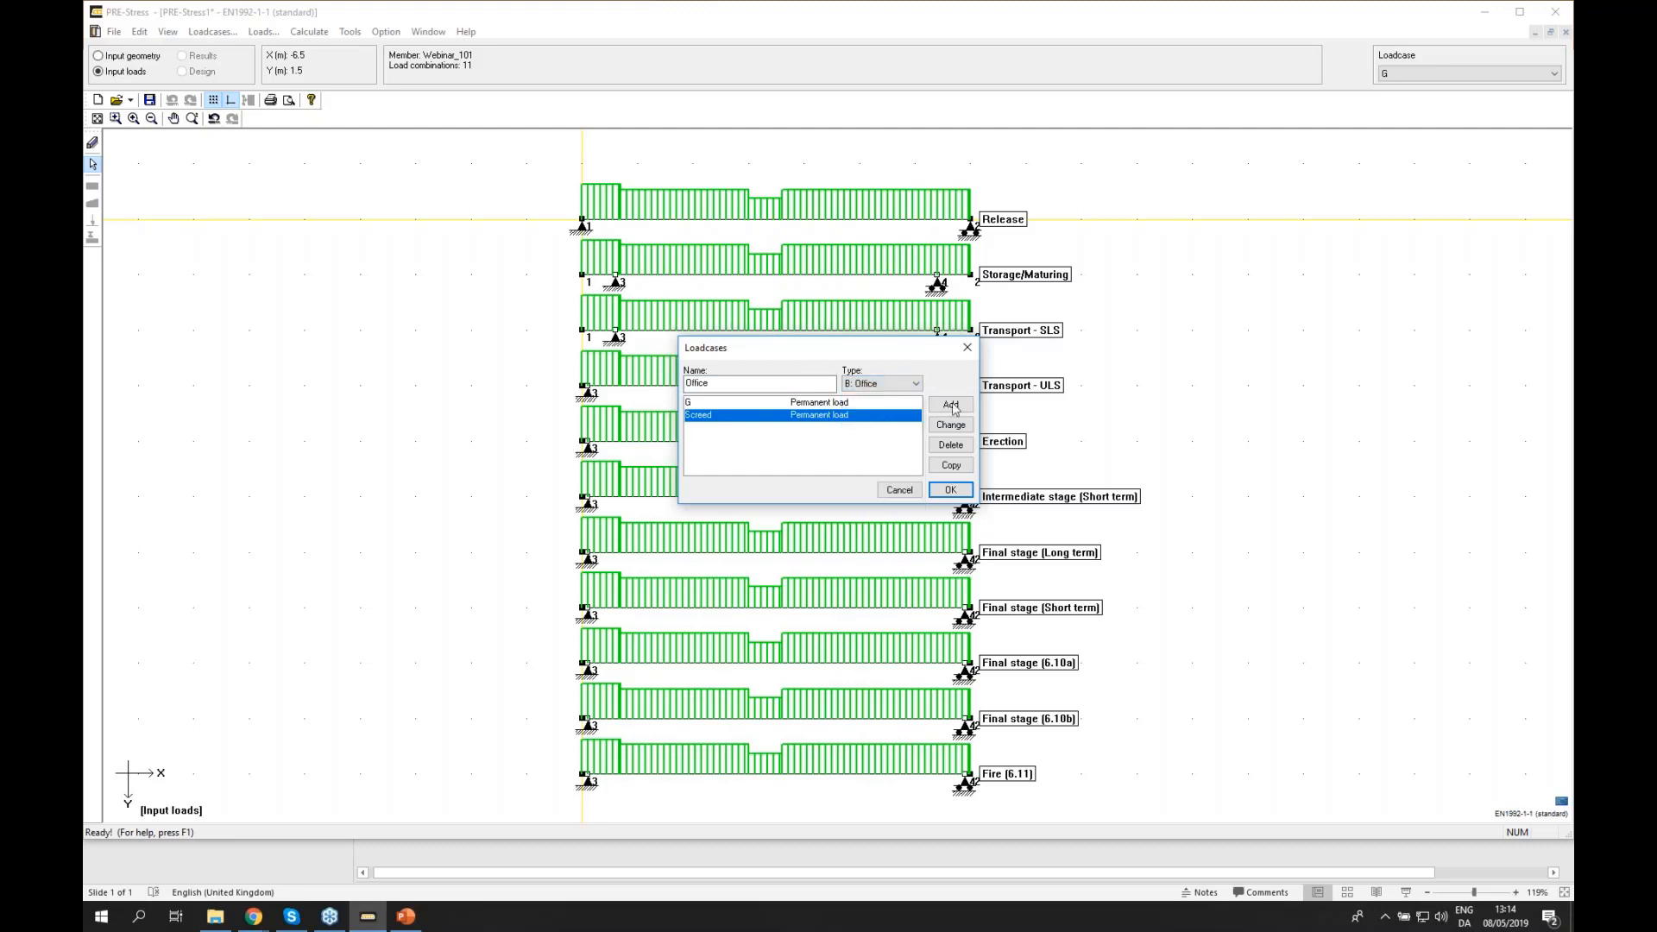
left_click(959, 412)
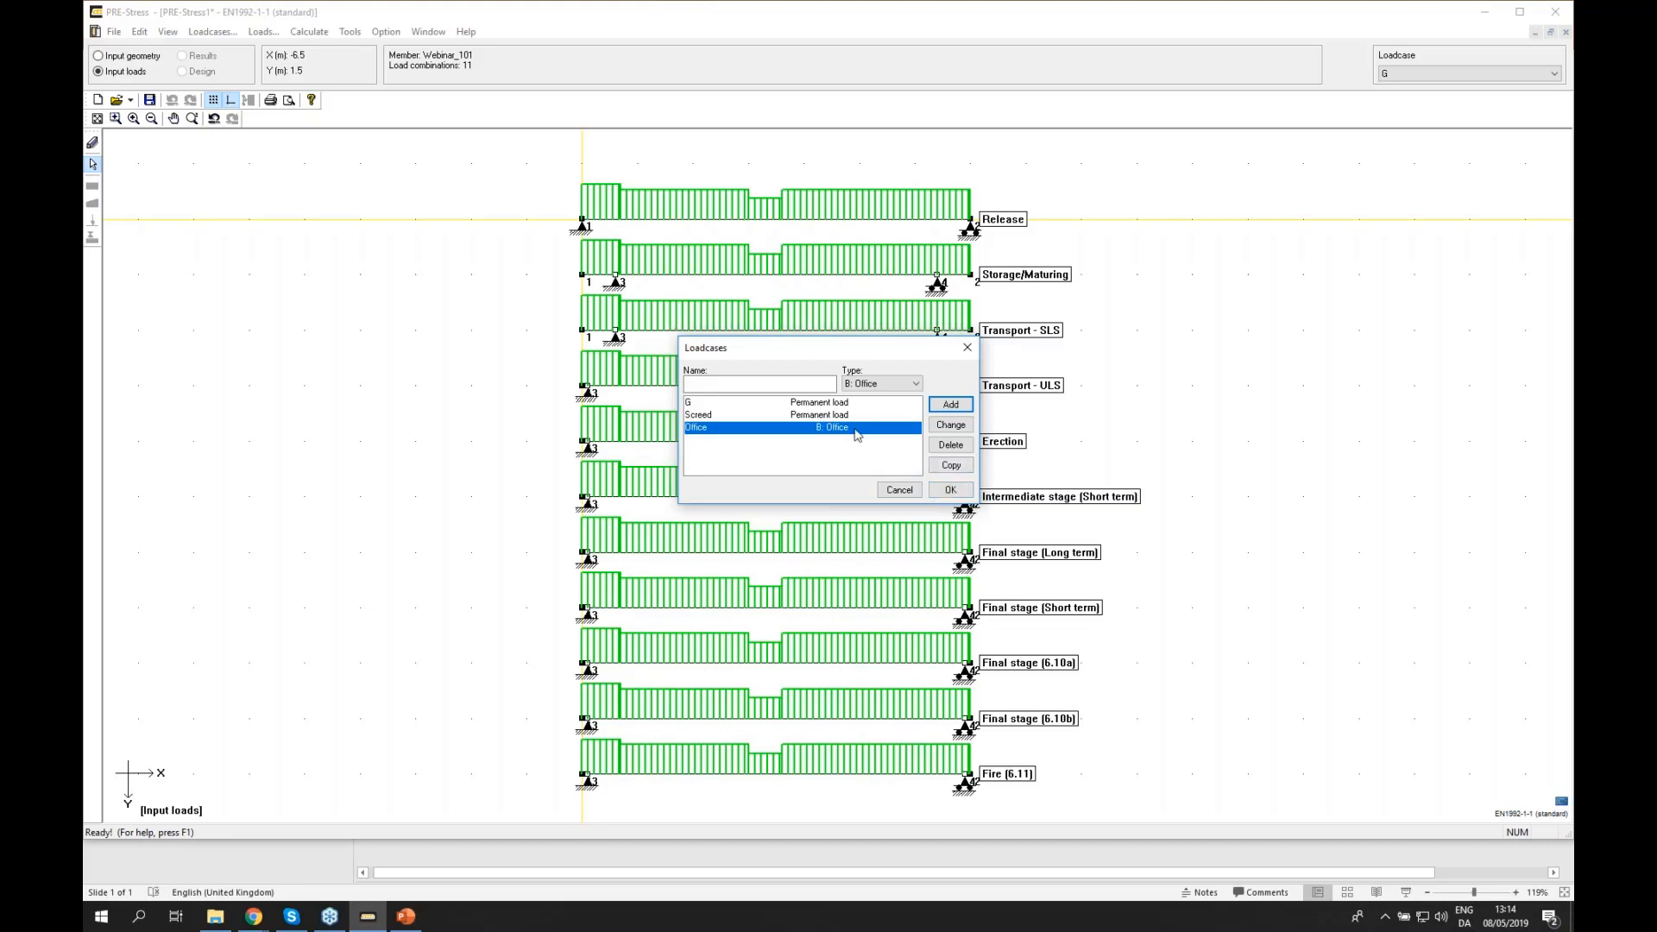
left_click(951, 490)
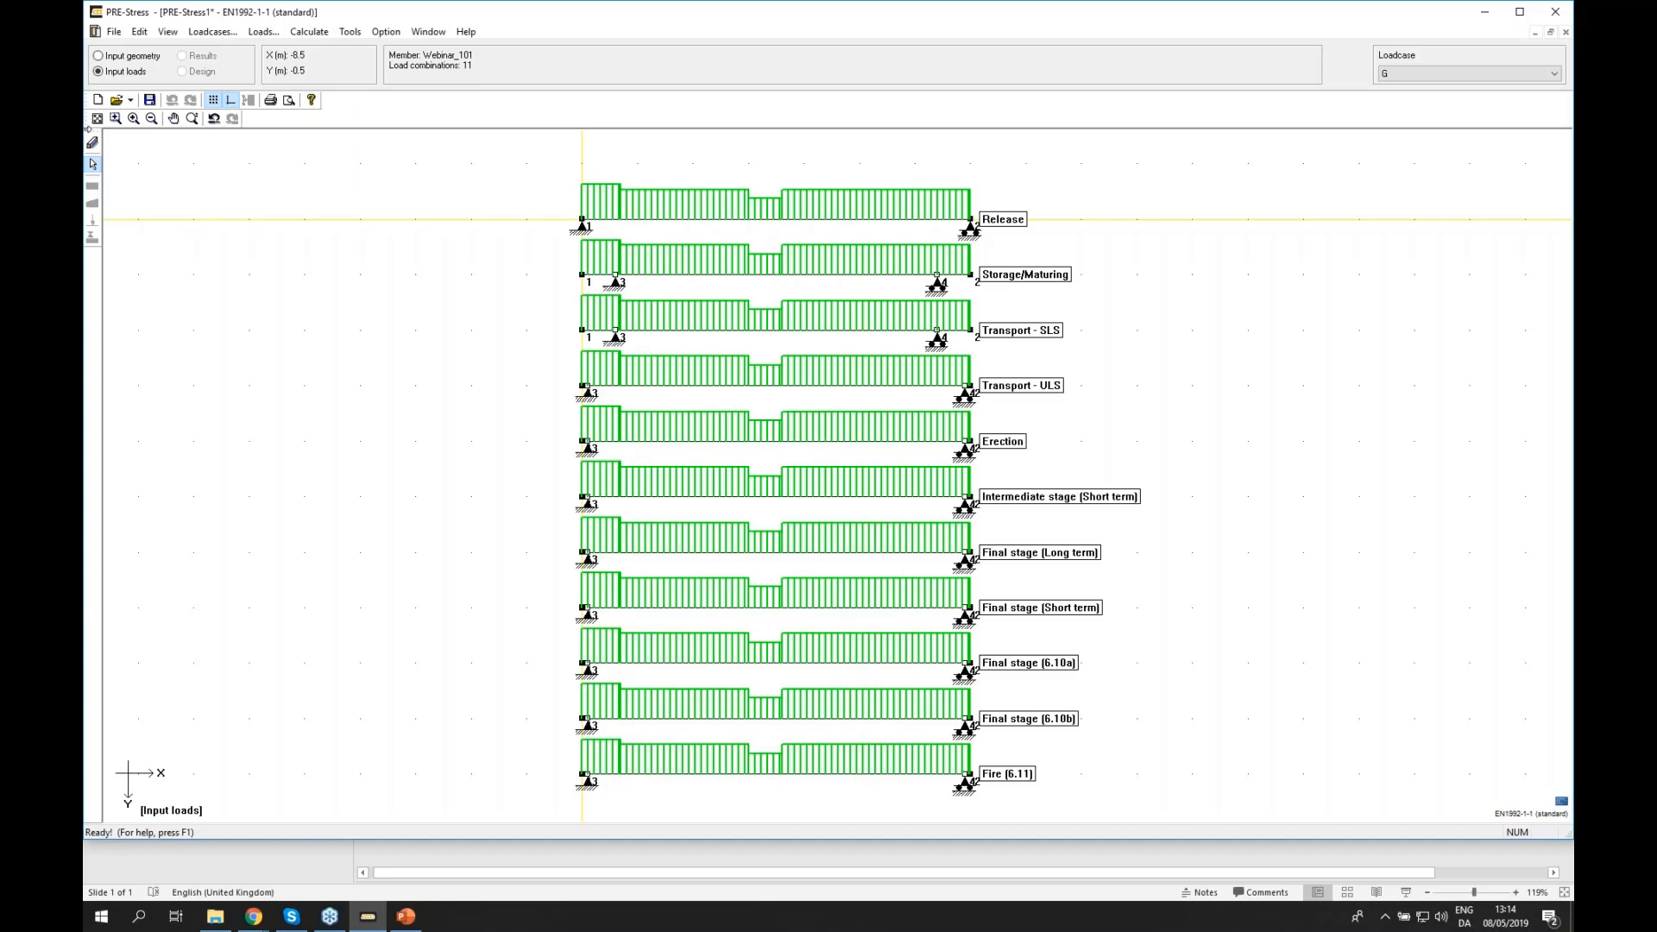
- Display the Release combination with the collapsed input window moved aside, and make Screed the active load case
left_click(93, 143)
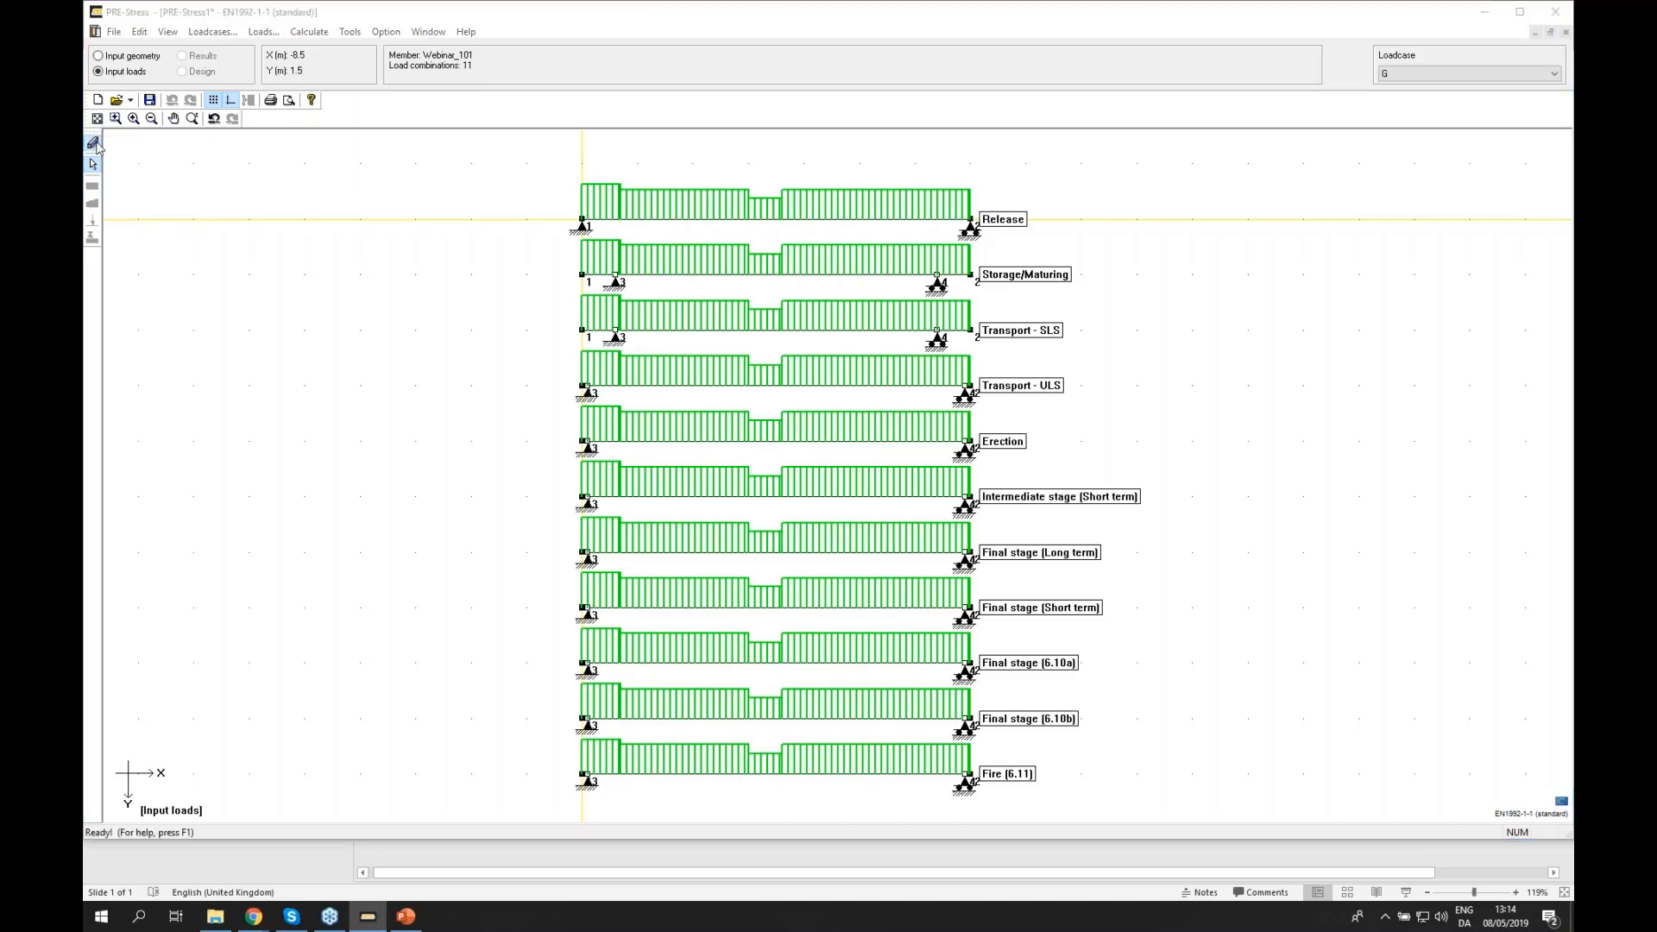
left_click(518, 357)
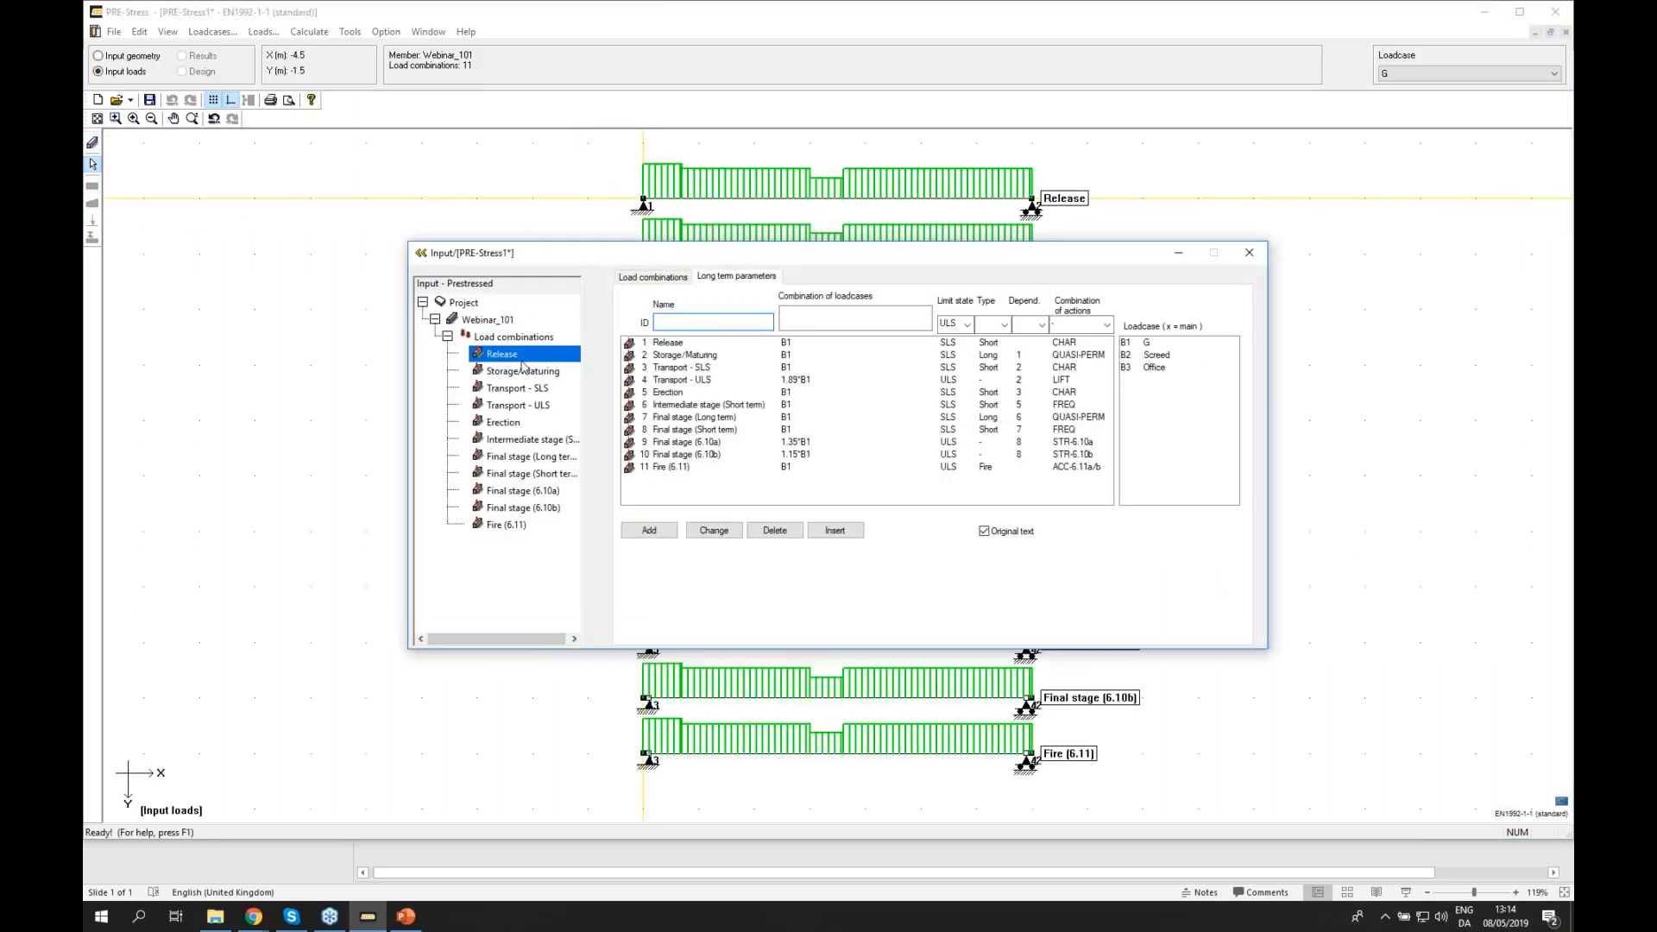
left_click(422, 254)
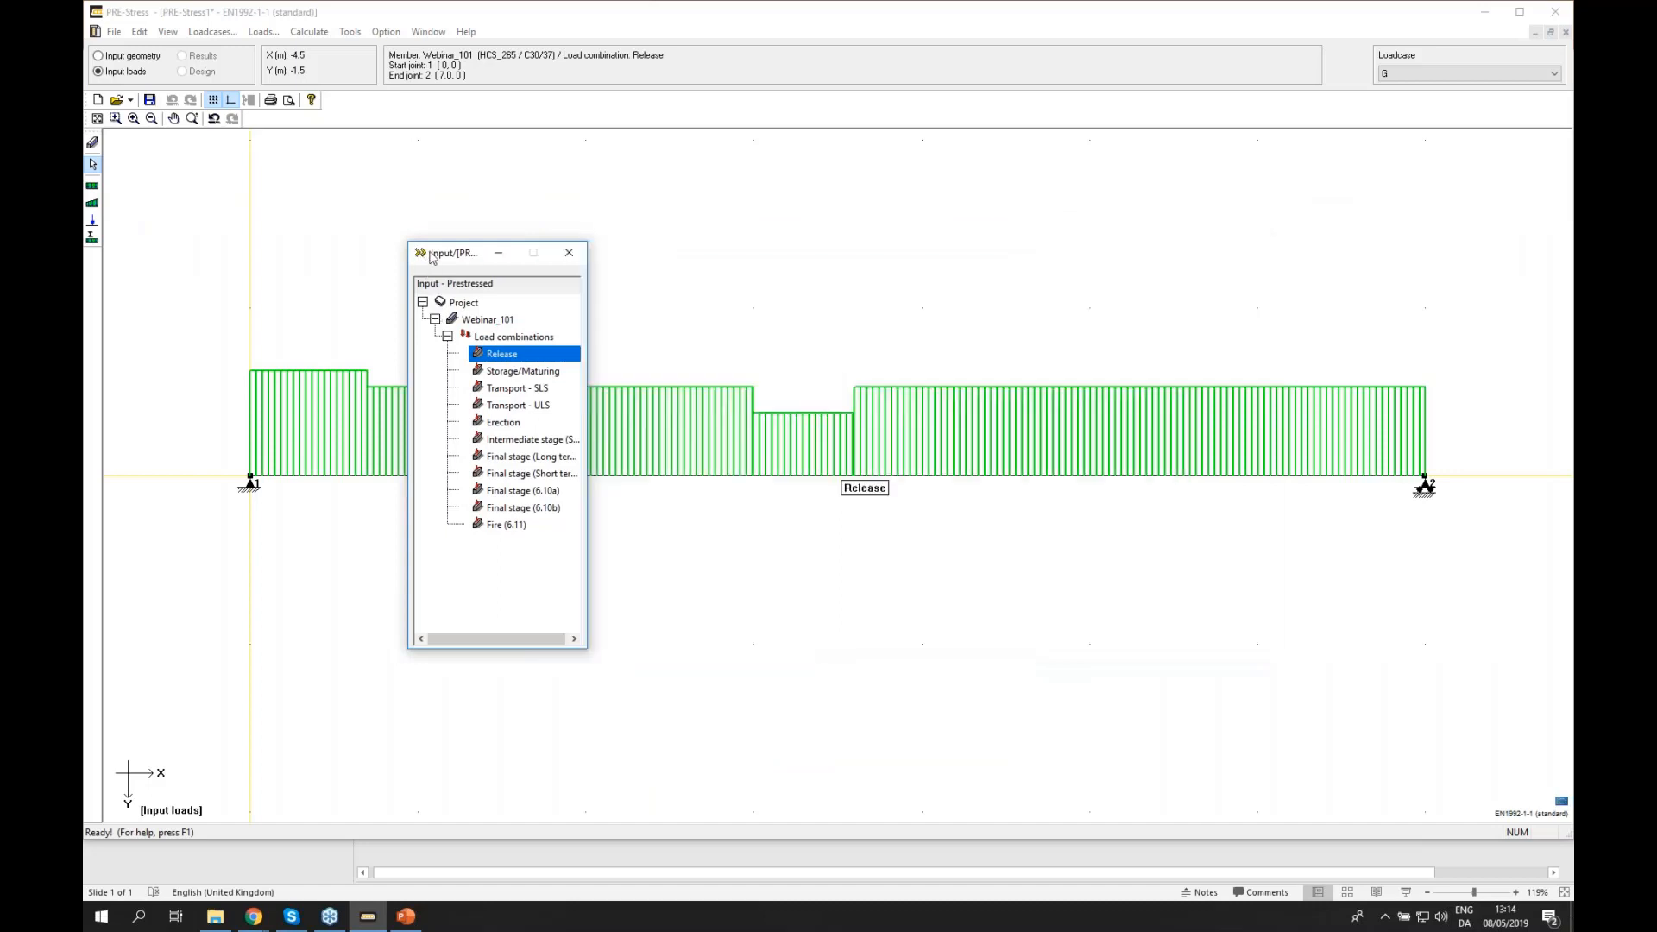
left_click_drag(431, 257, 171, 252)
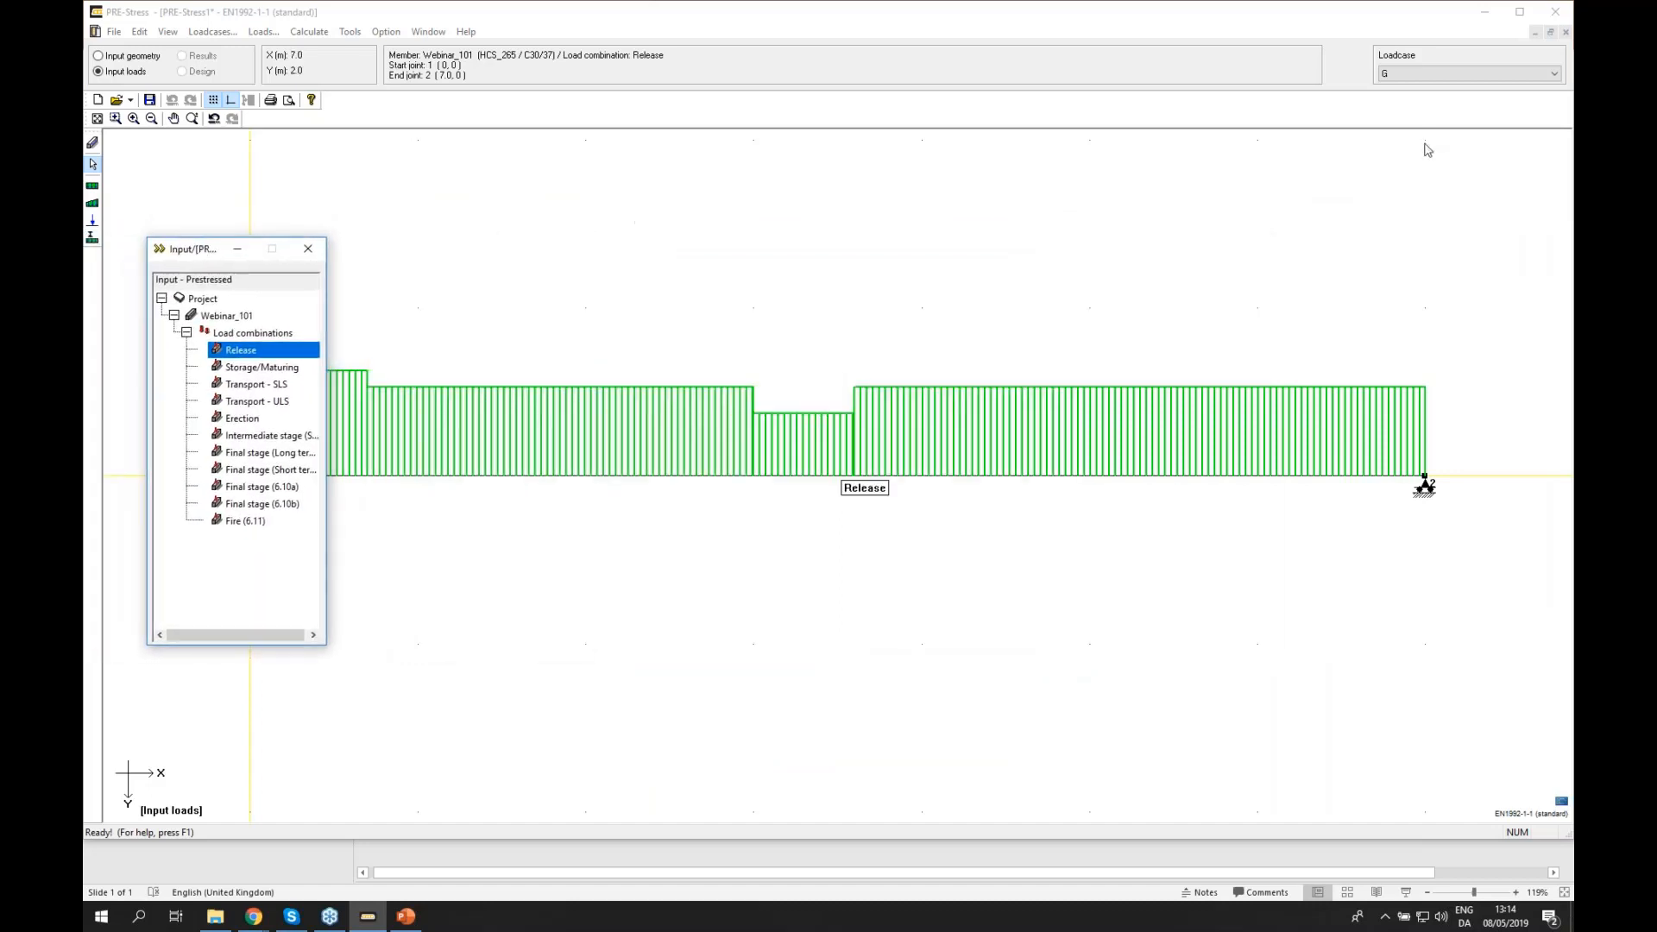
left_click(1442, 76)
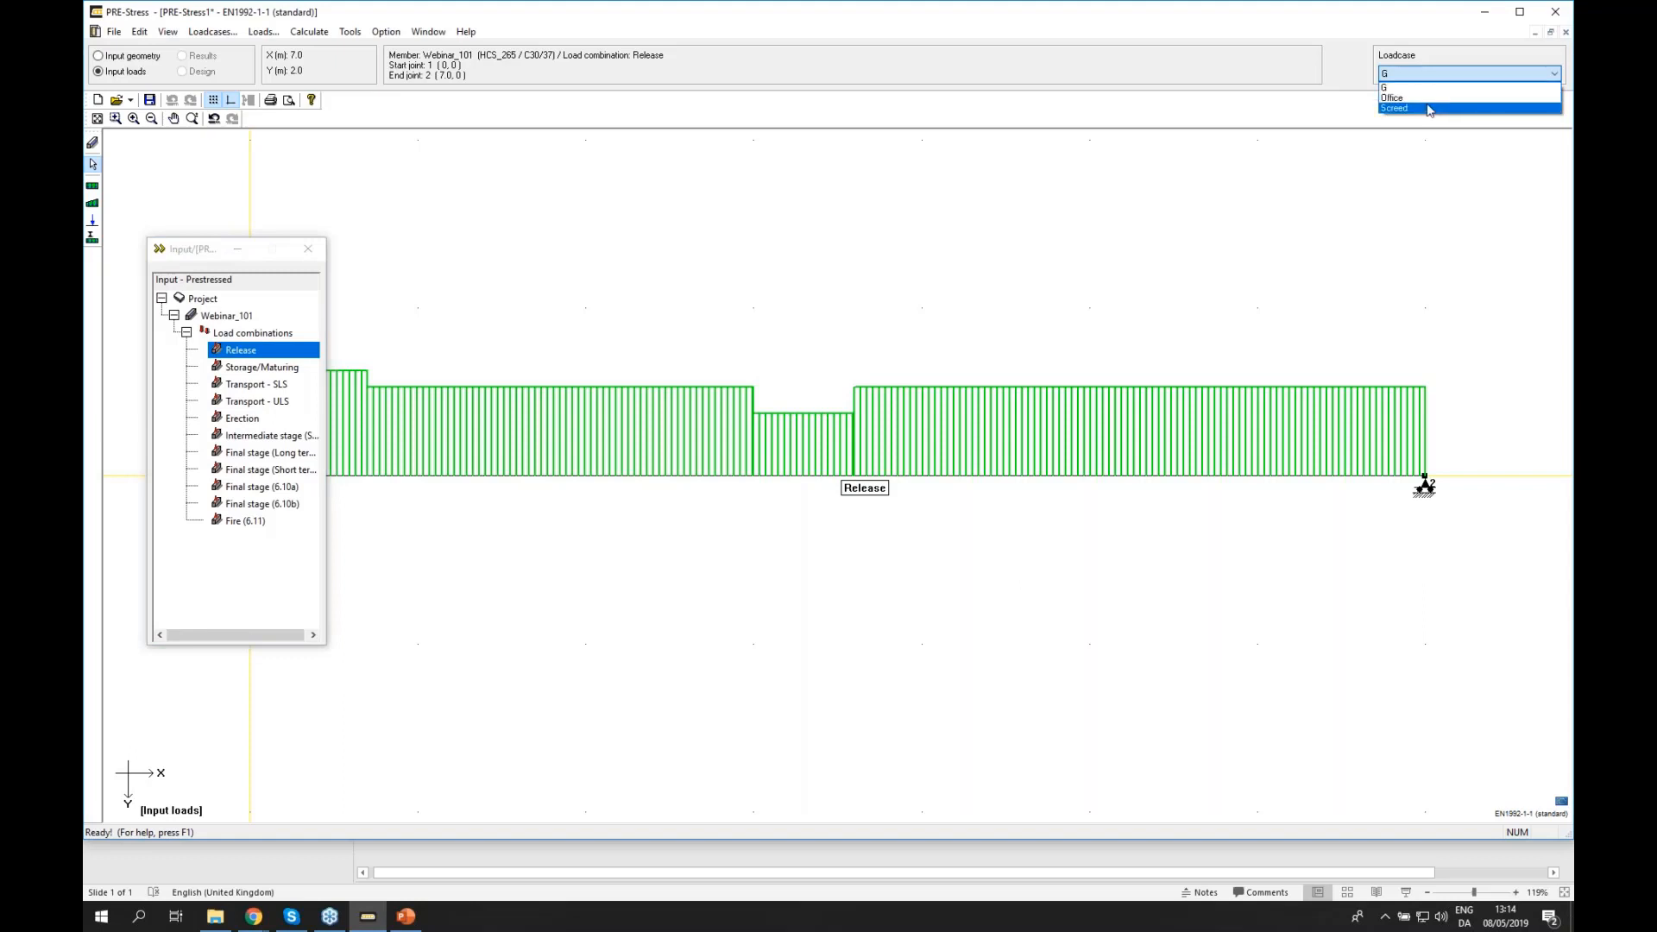
left_click(1428, 109)
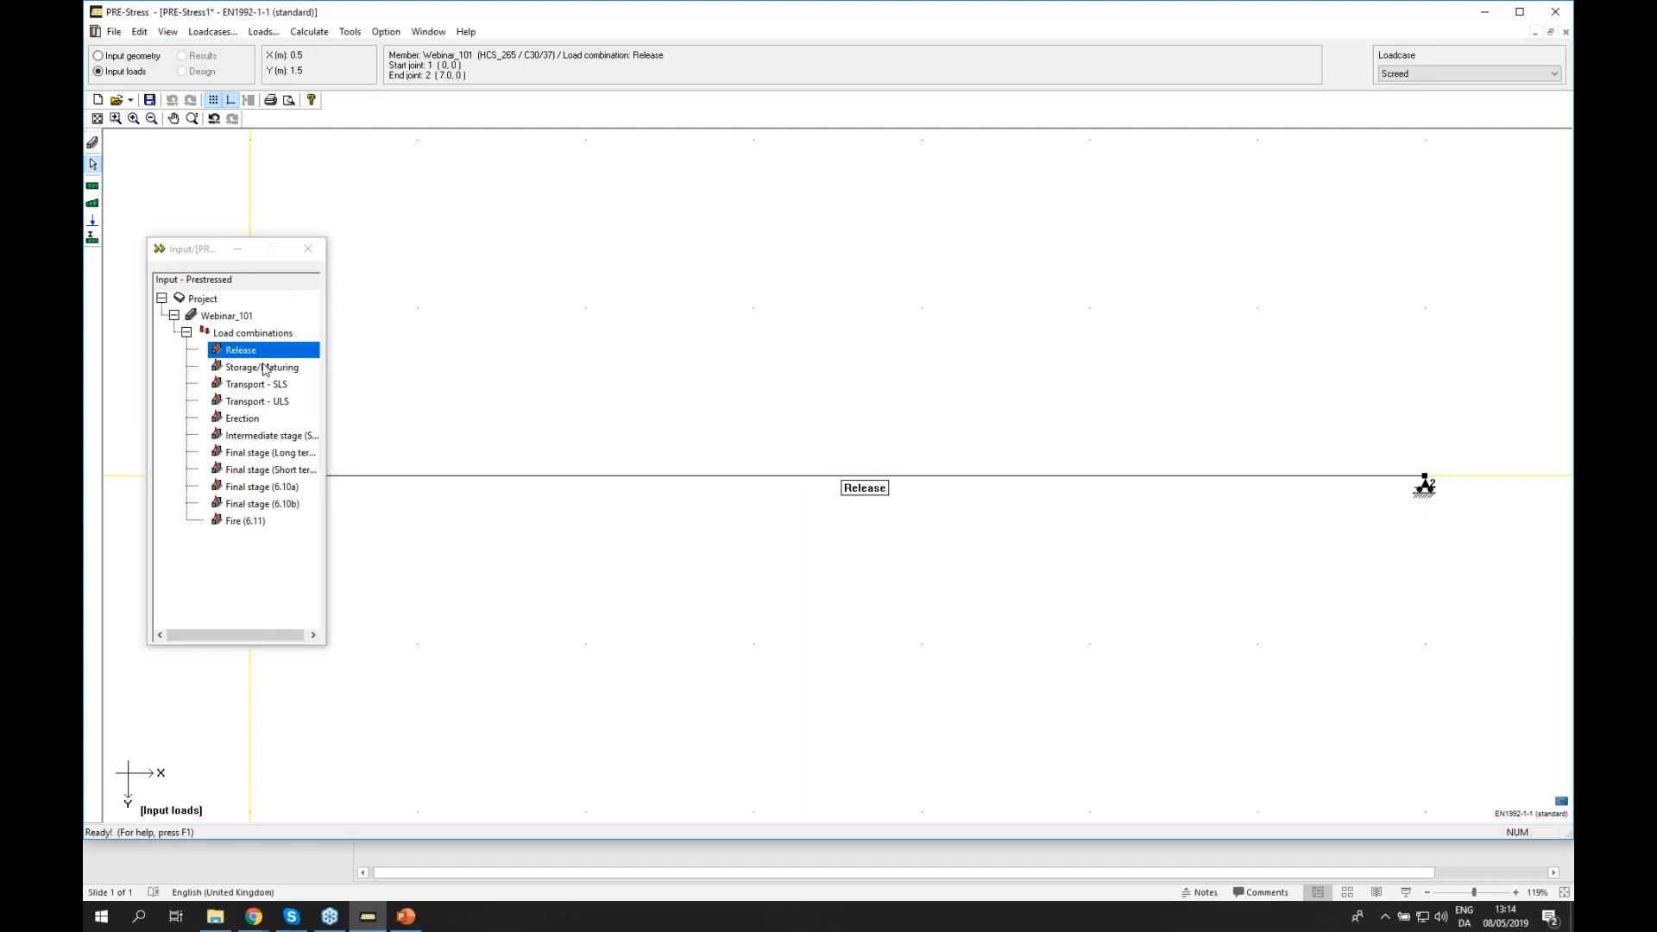
- Apply a uniform Screed load of 1,2 kN/m along the slab in the Erection and Intermediate stage combinations
left_click(93, 189)
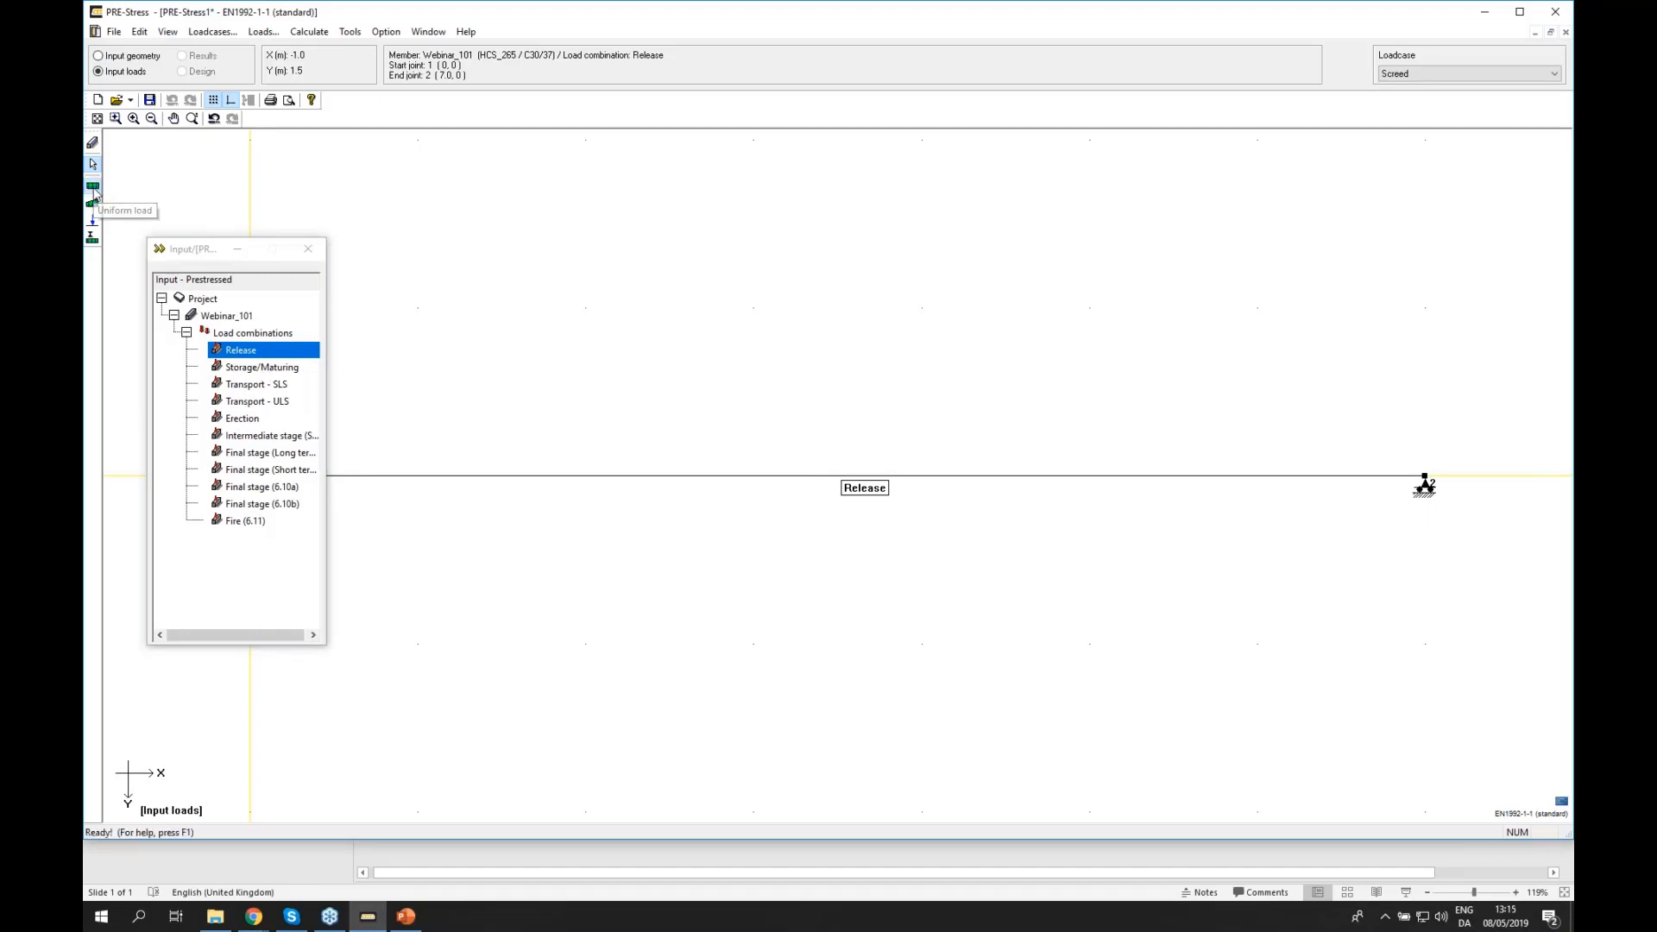
left_click(630, 340)
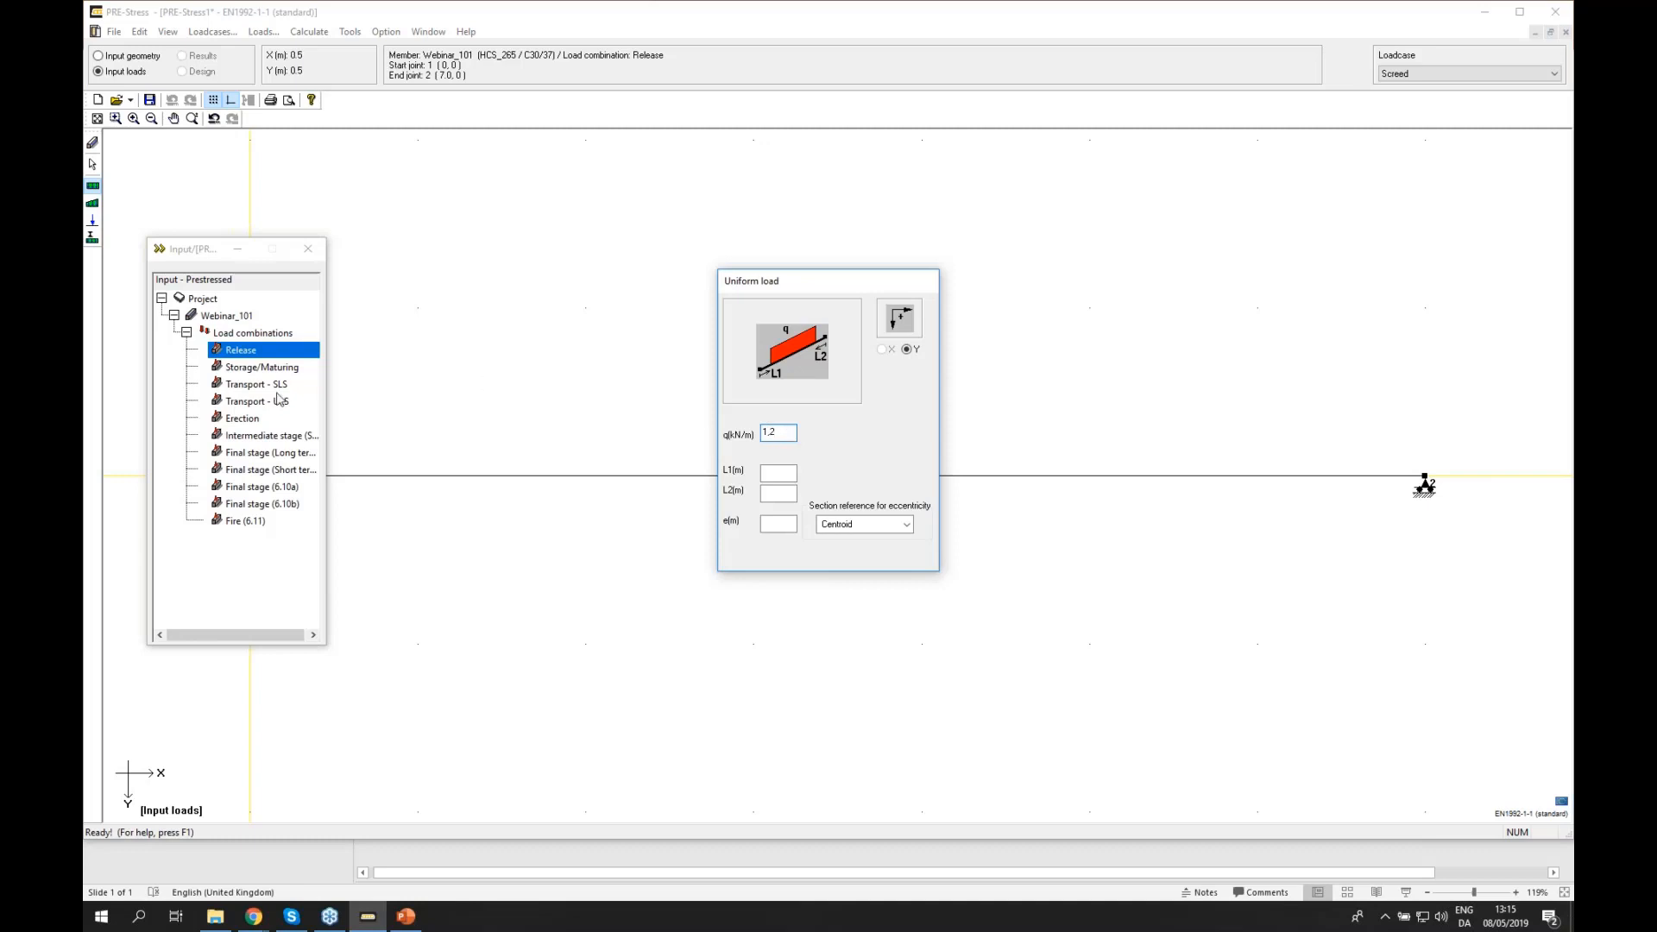
left_click(246, 421)
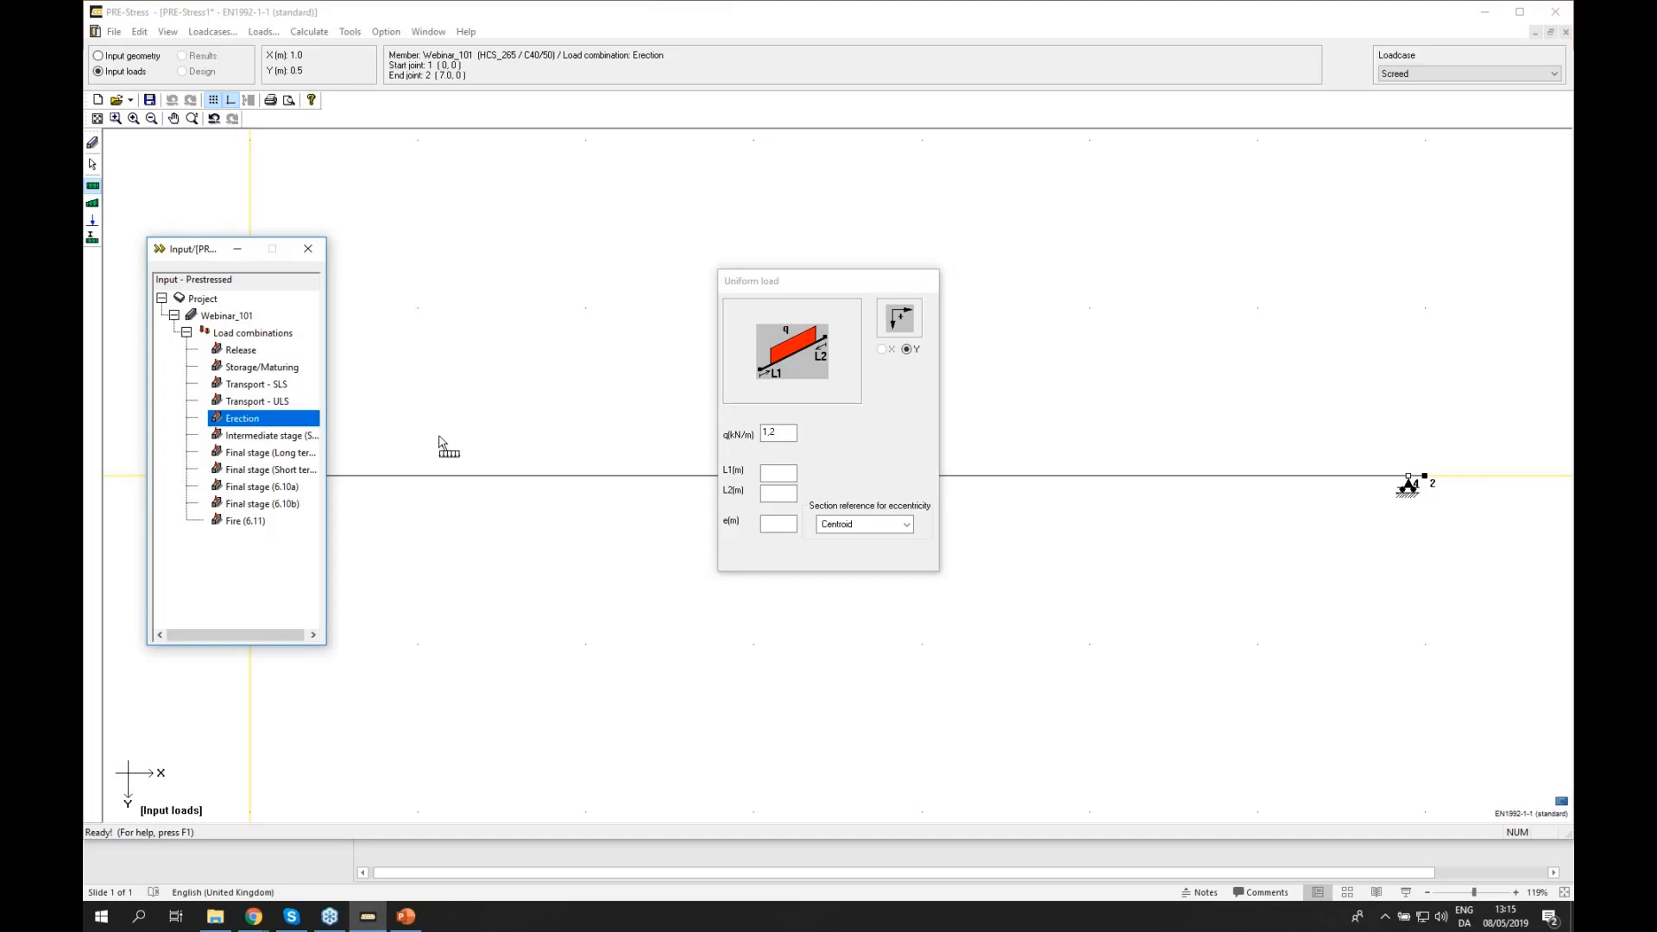
left_click(580, 476)
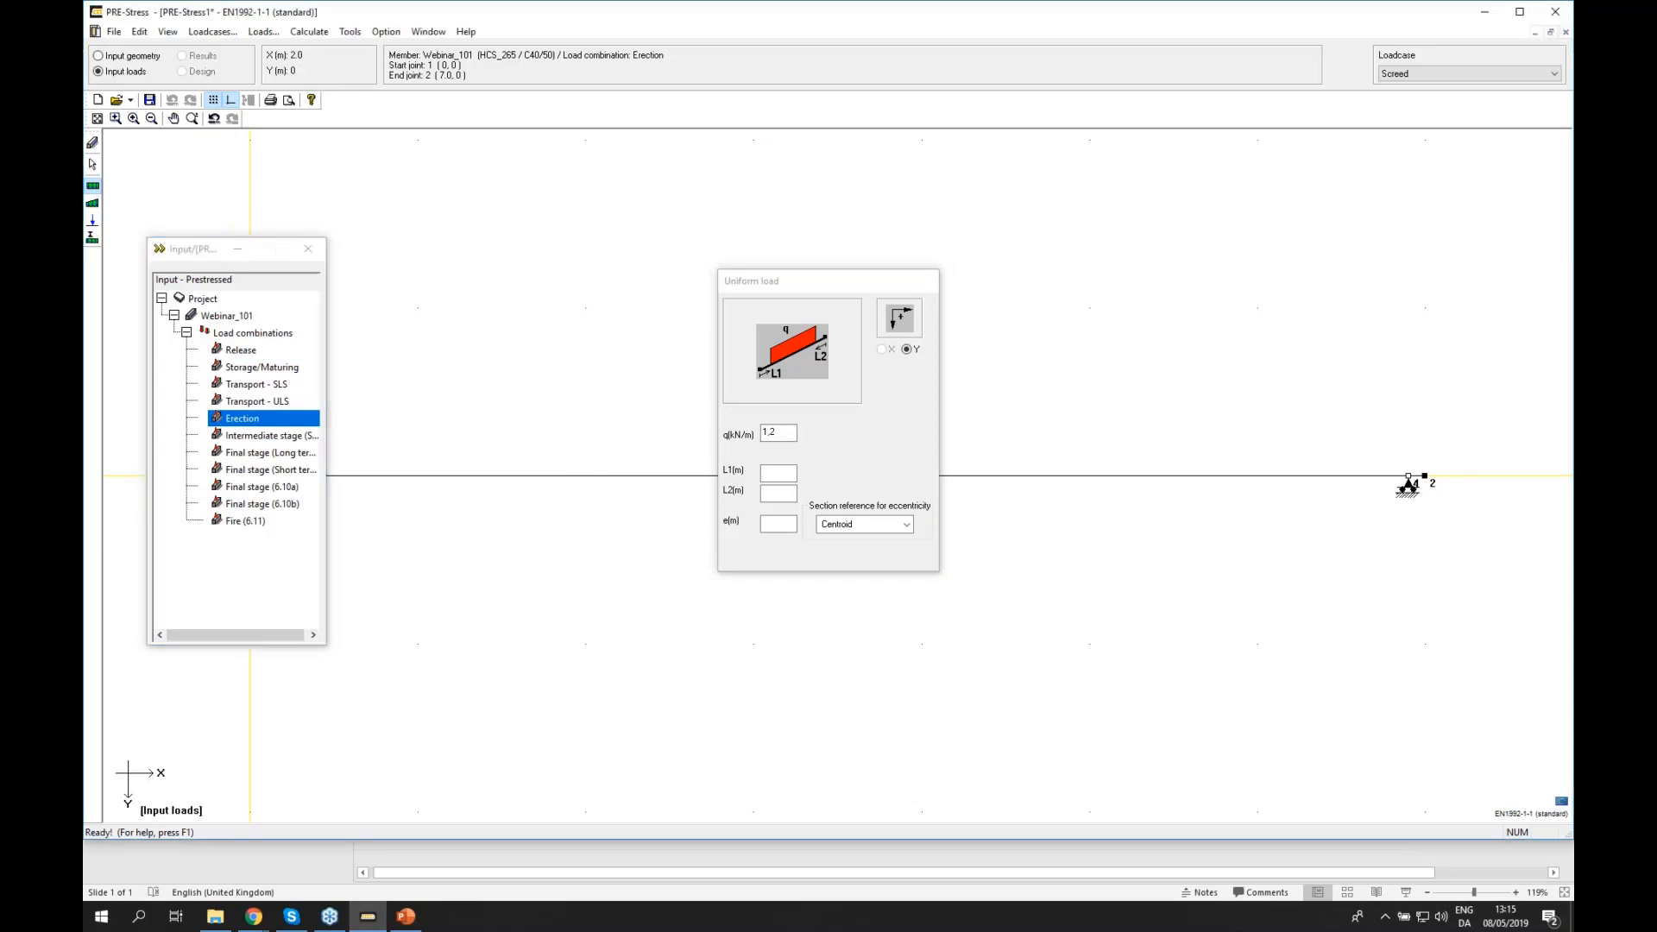
left_click(243, 438)
left_click(494, 476)
- Apply the 1,2 kN/m Screed load to the Final stage Long term, Short term, 6.10a and 6.10b combinations and to Fire (6.11)
left_click(244, 454)
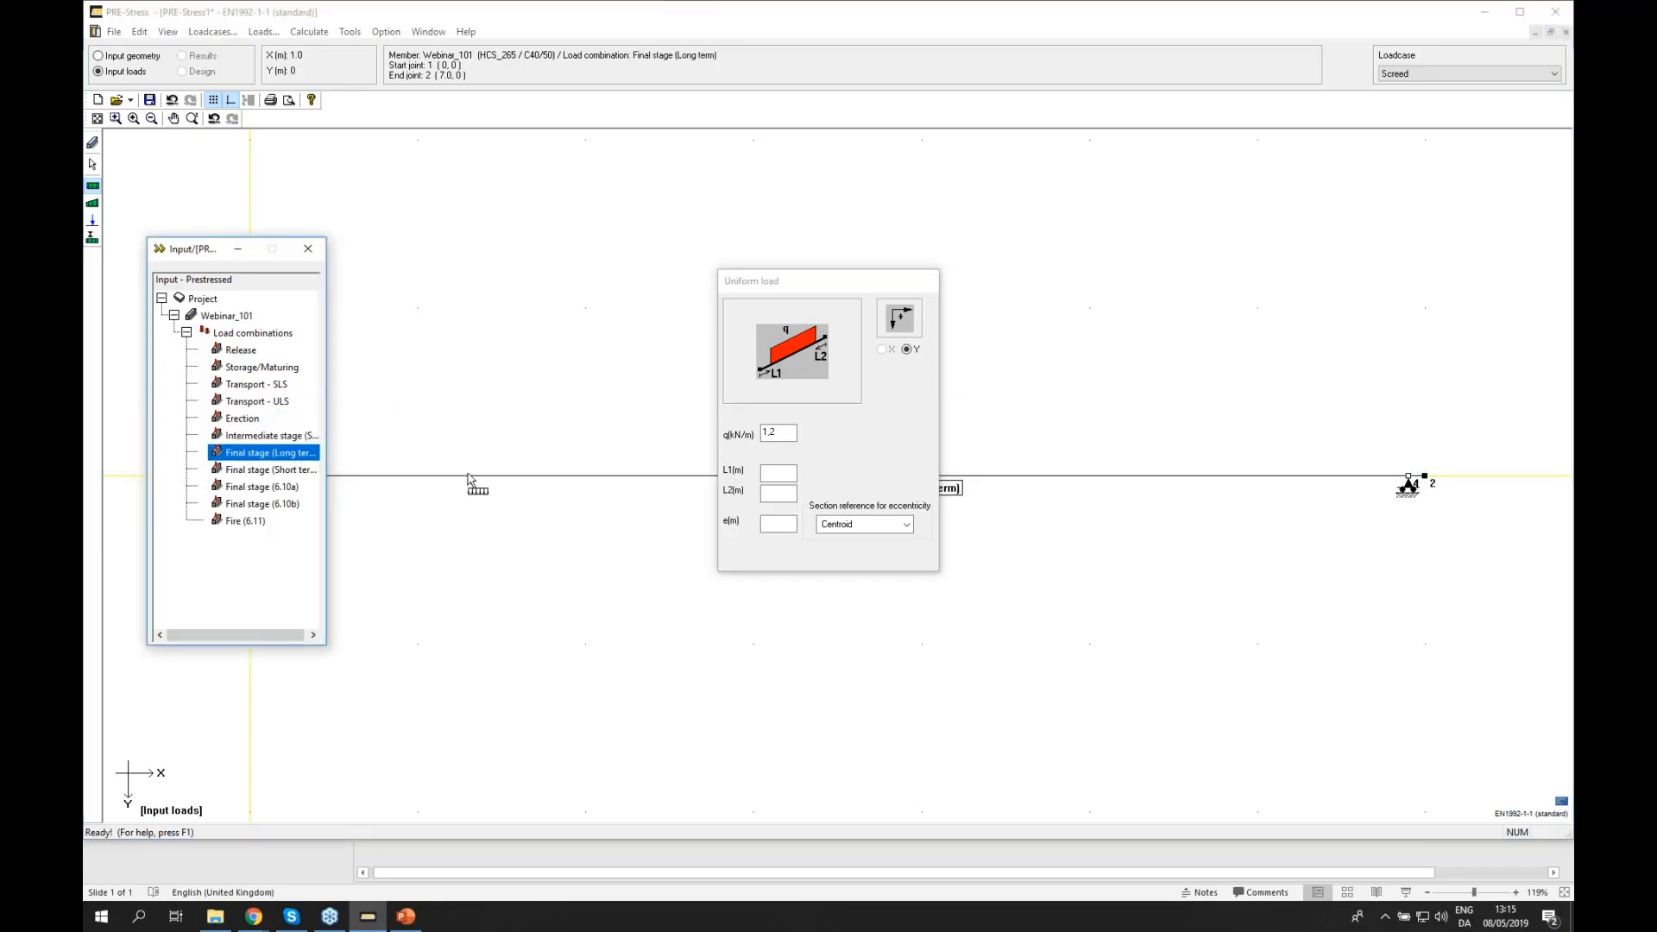
left_click(259, 471)
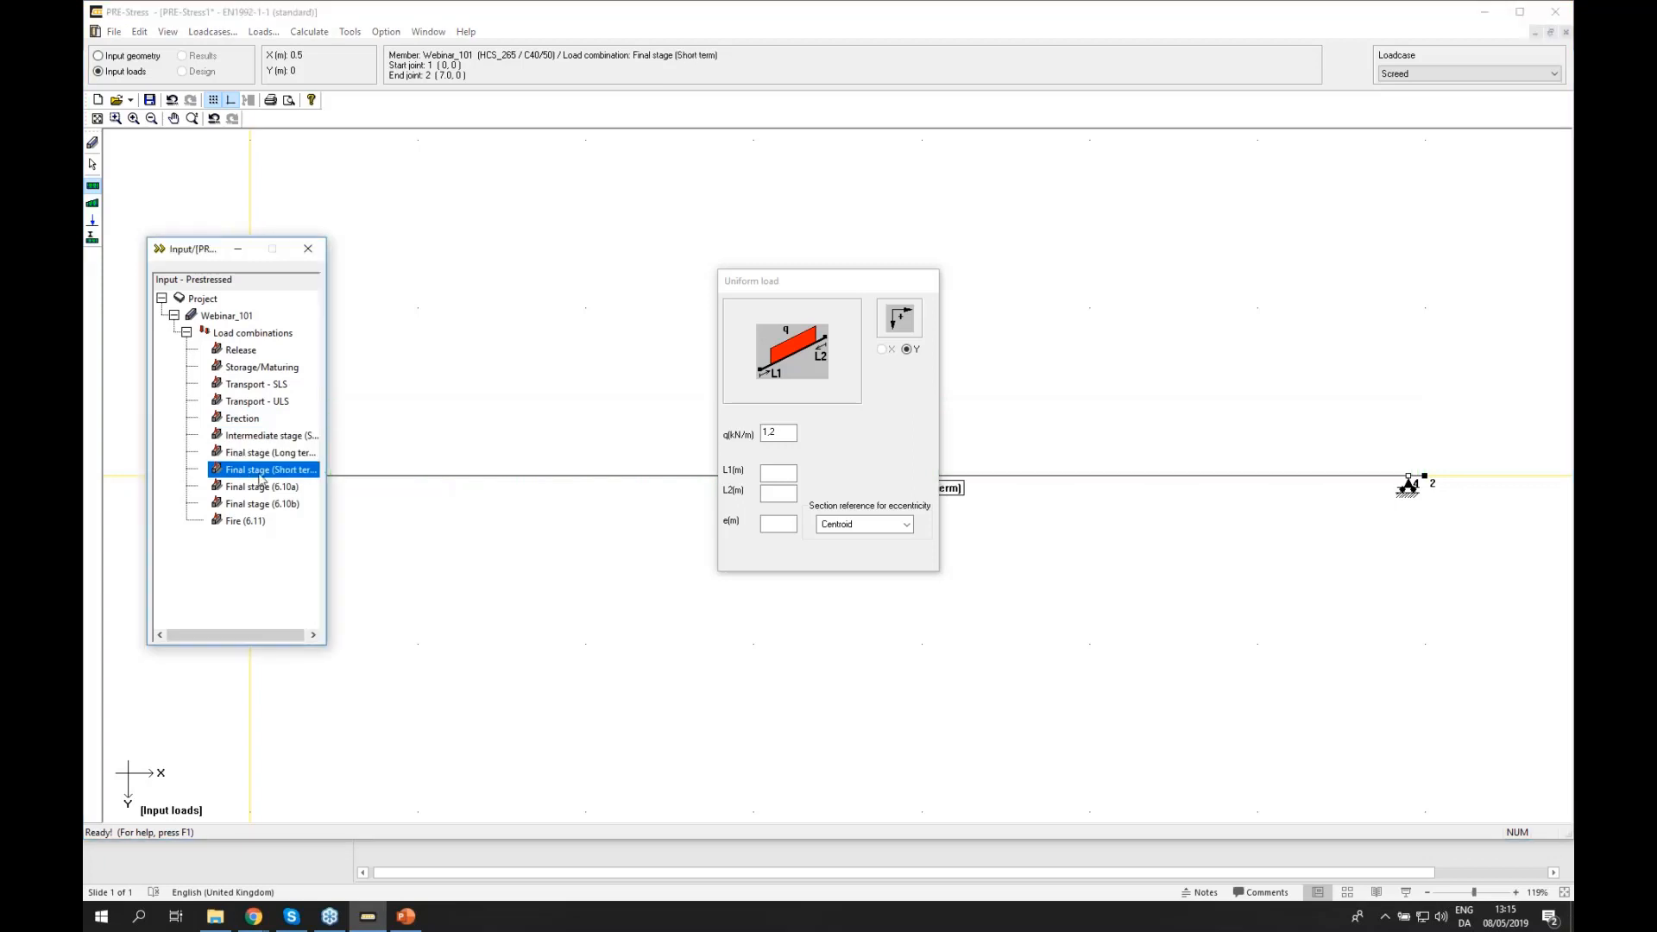
left_click(455, 475)
left_click(250, 487)
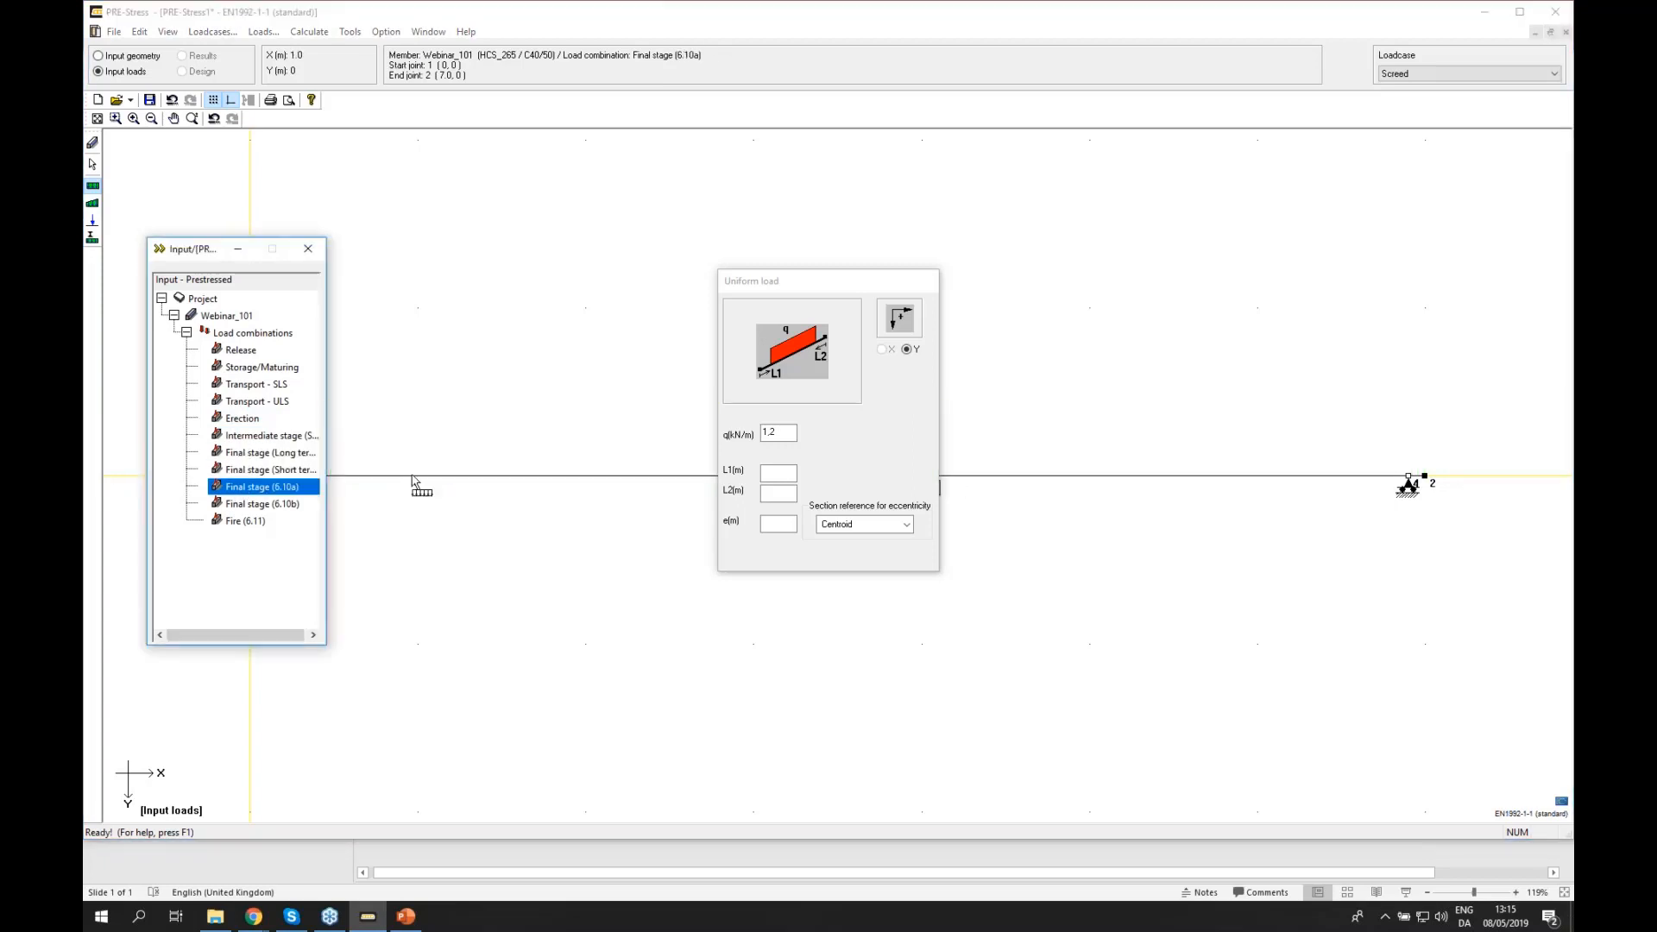
left_click(409, 475)
left_click(259, 504)
left_click(398, 477)
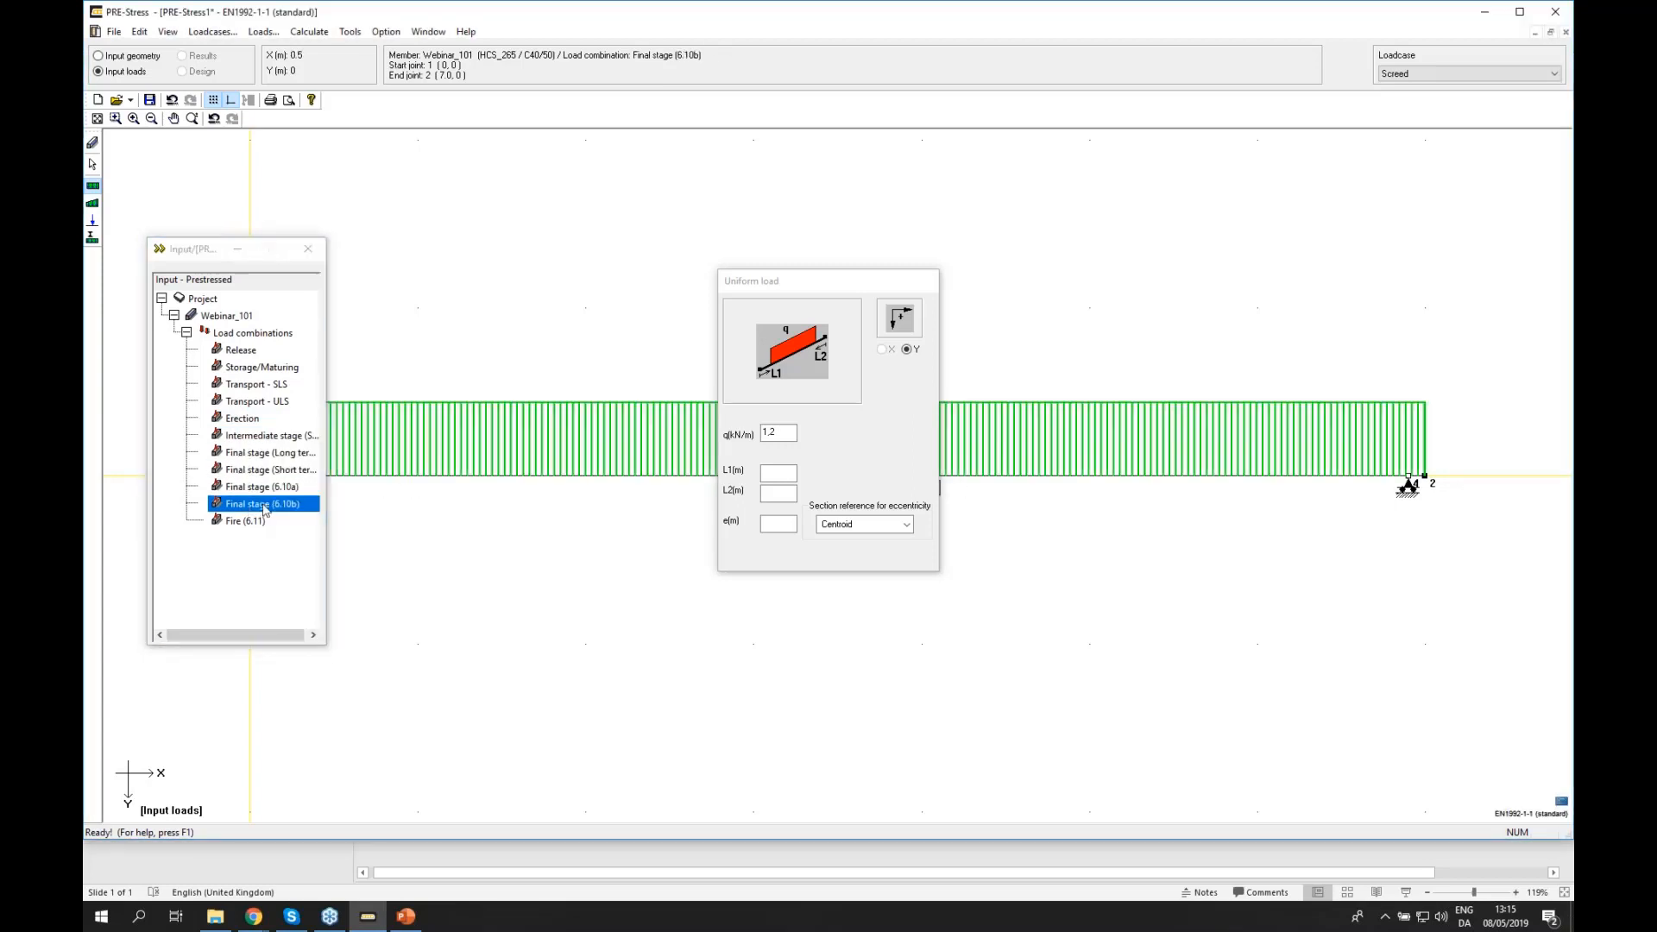
left_click(245, 522)
left_click(422, 478)
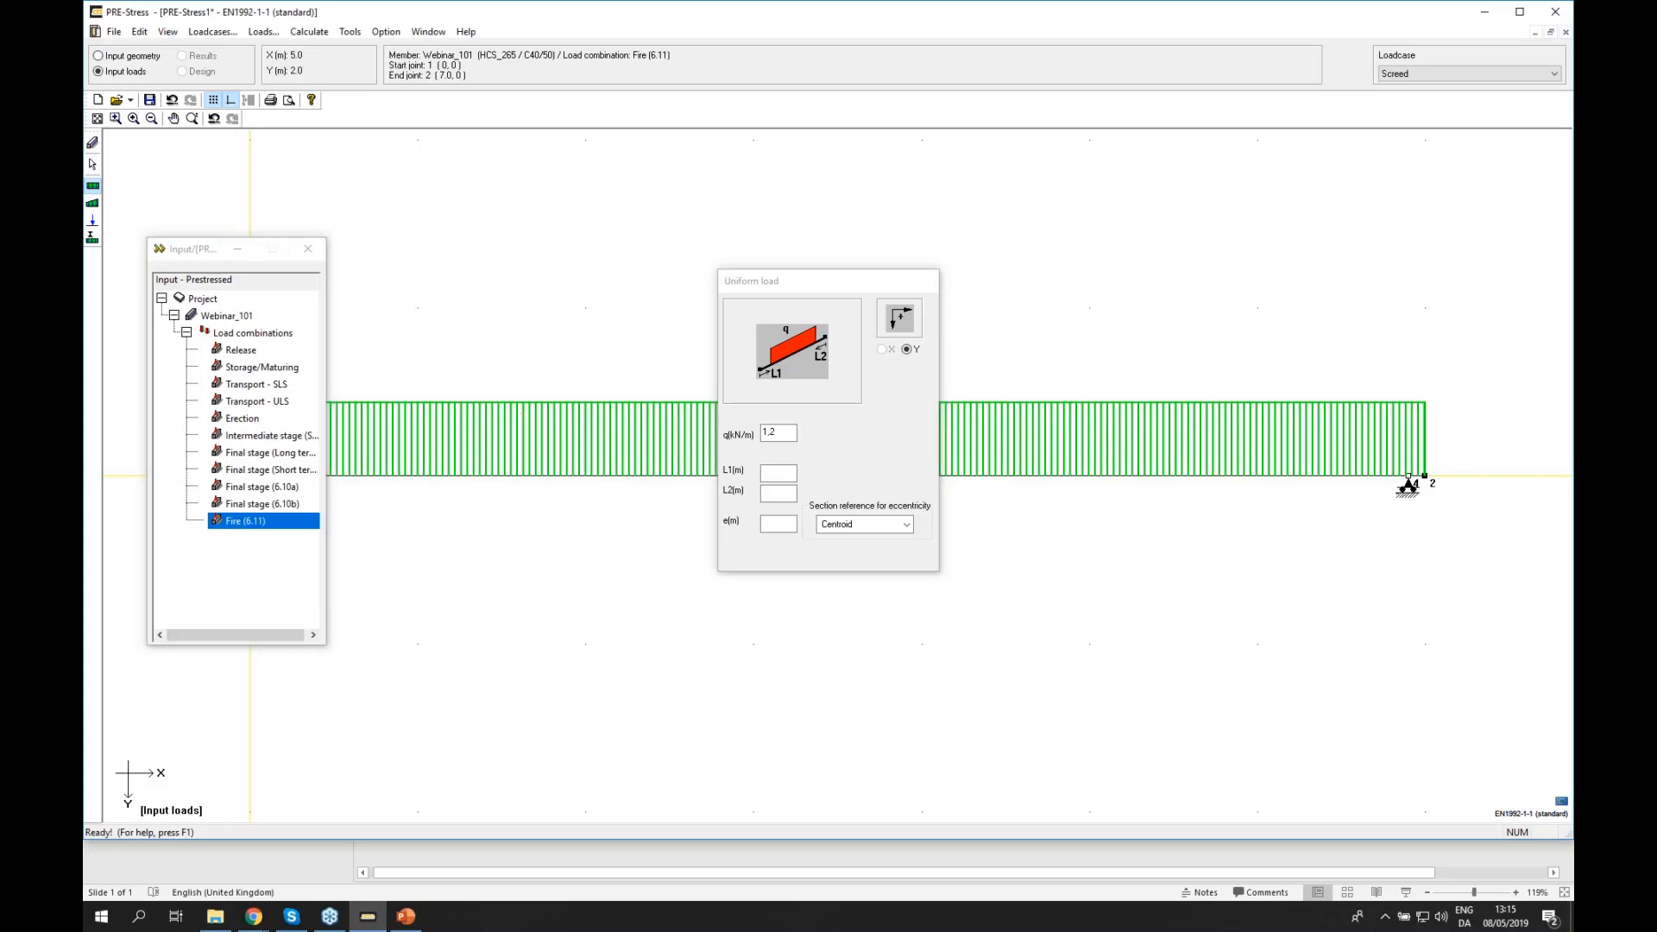
- Switch to load case Office and apply a uniform load of 2,4 kN/m to the slab in the Intermediate stage combination
left_click(1424, 80)
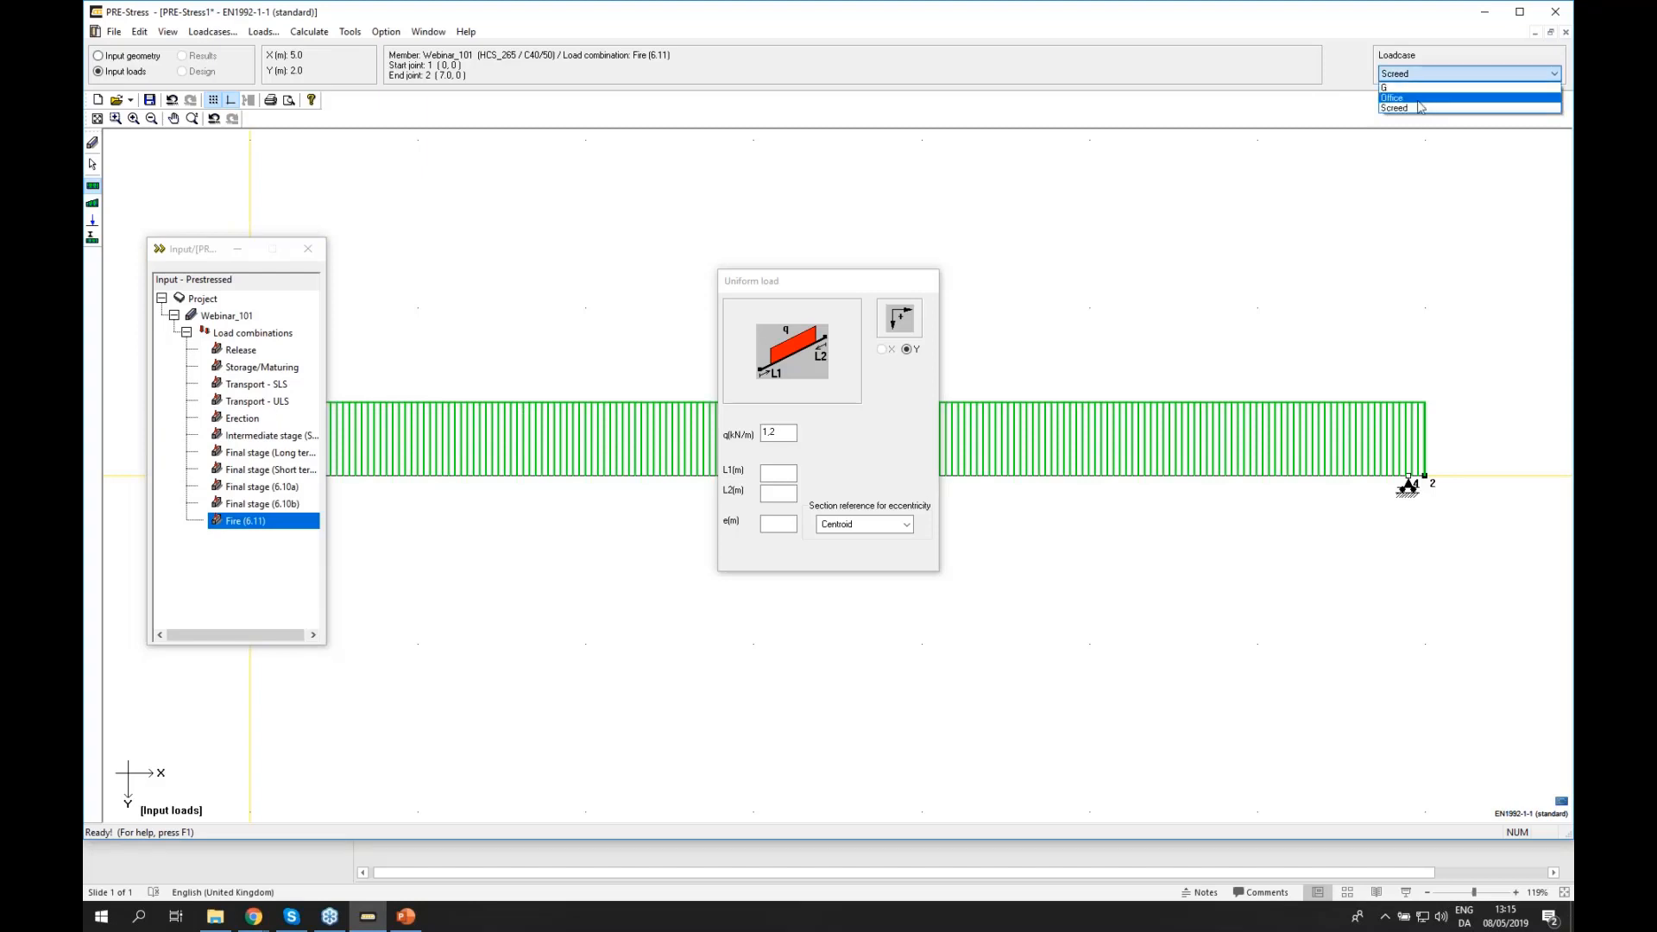
left_click(1418, 98)
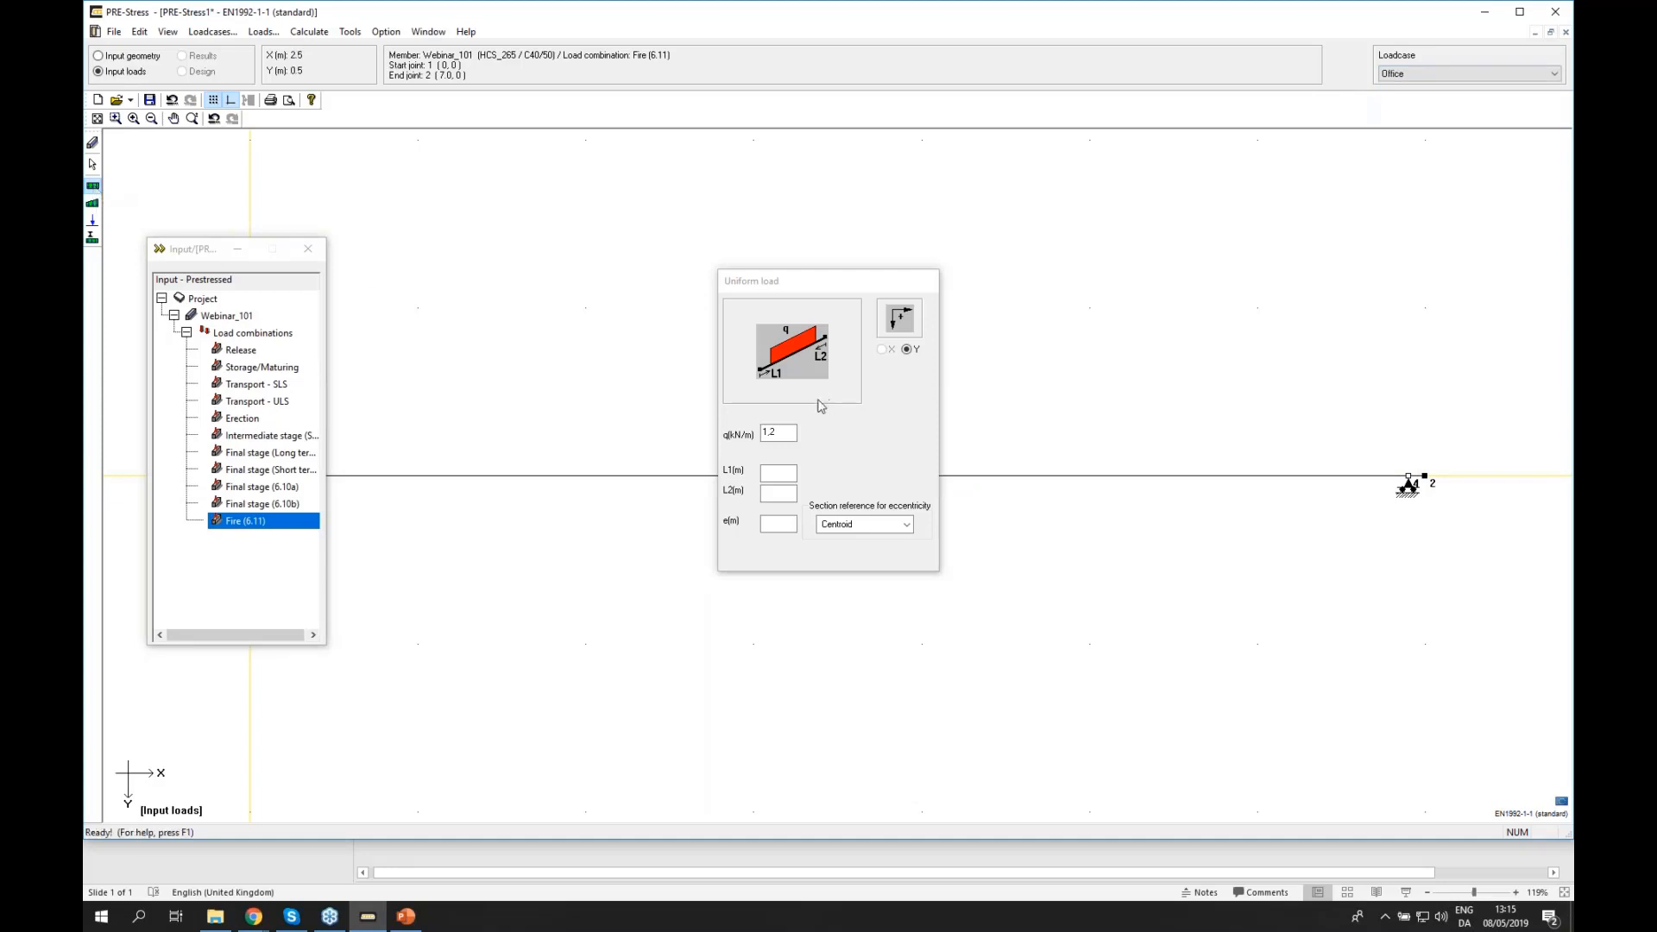
left_click_drag(786, 435, 752, 417)
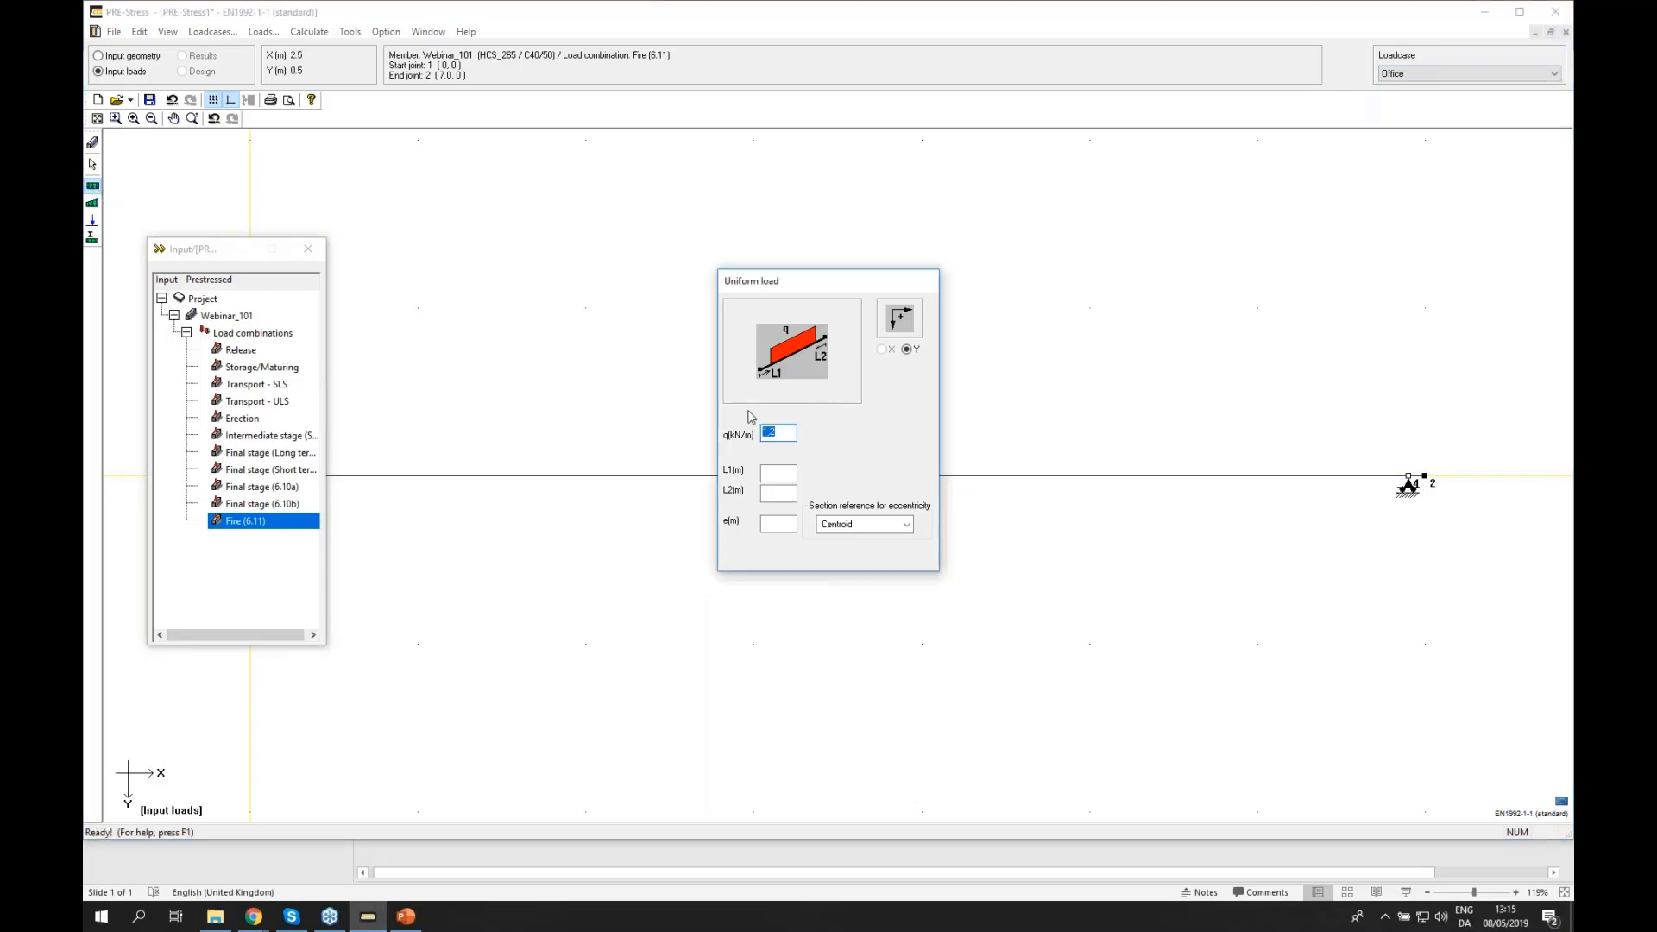
type("2,4")
left_click(258, 436)
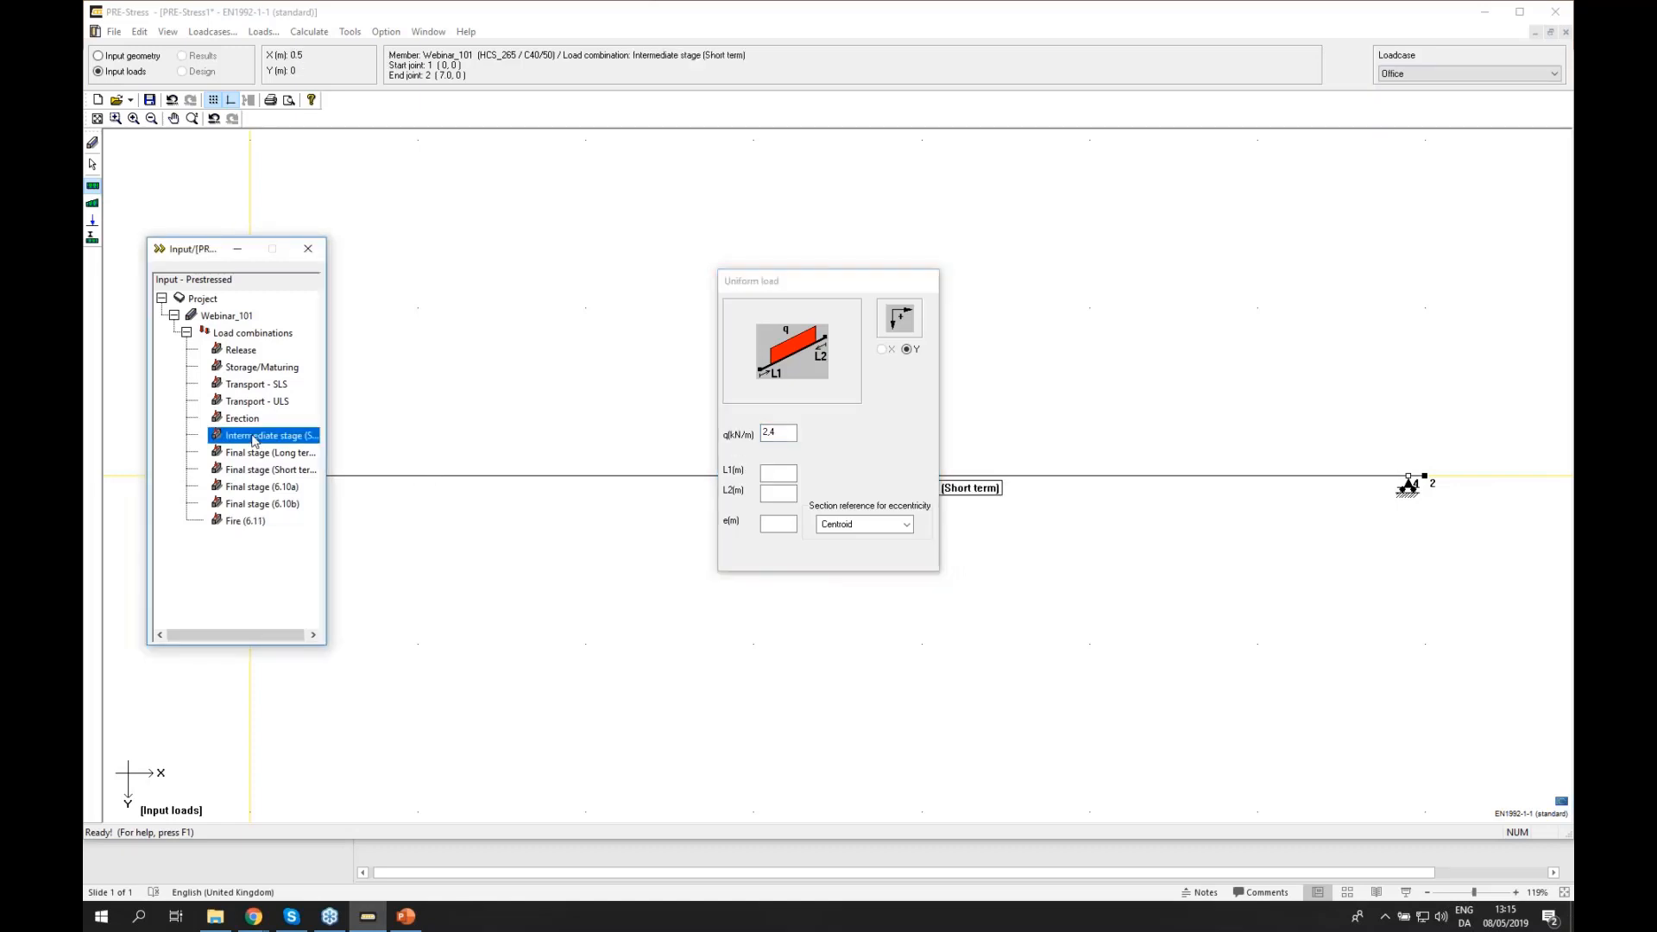
left_click(542, 482)
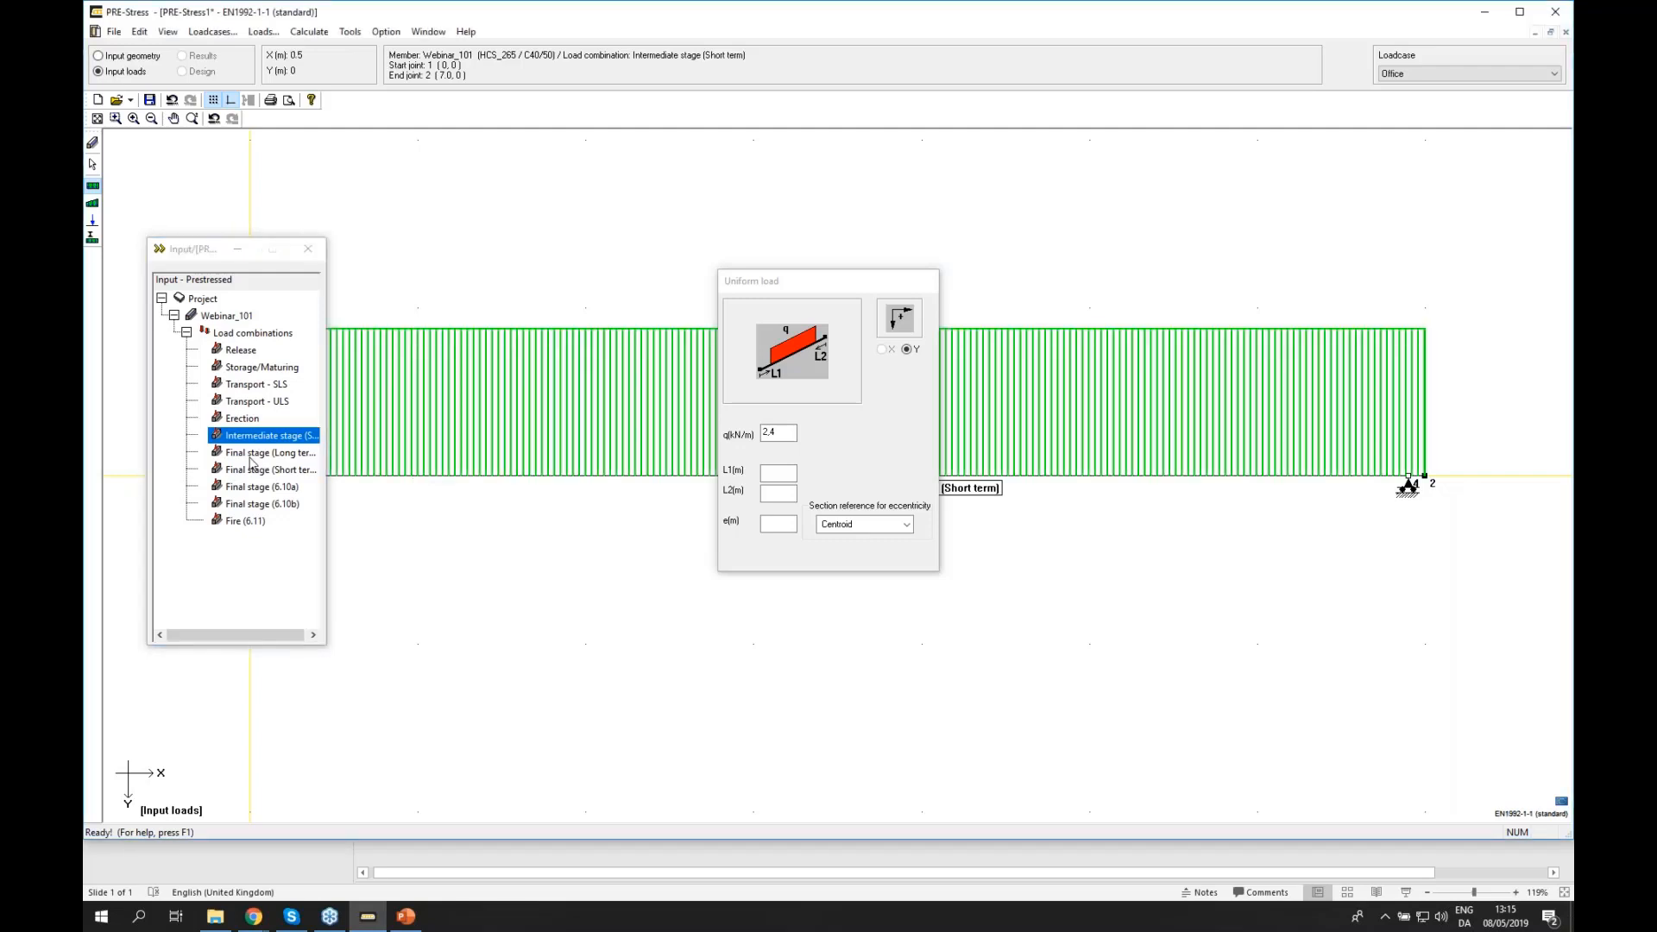
- Apply the 2,4 kN/m Office load to the Final stage Long term, Short term and 6.10a combinations
left_click(344, 483)
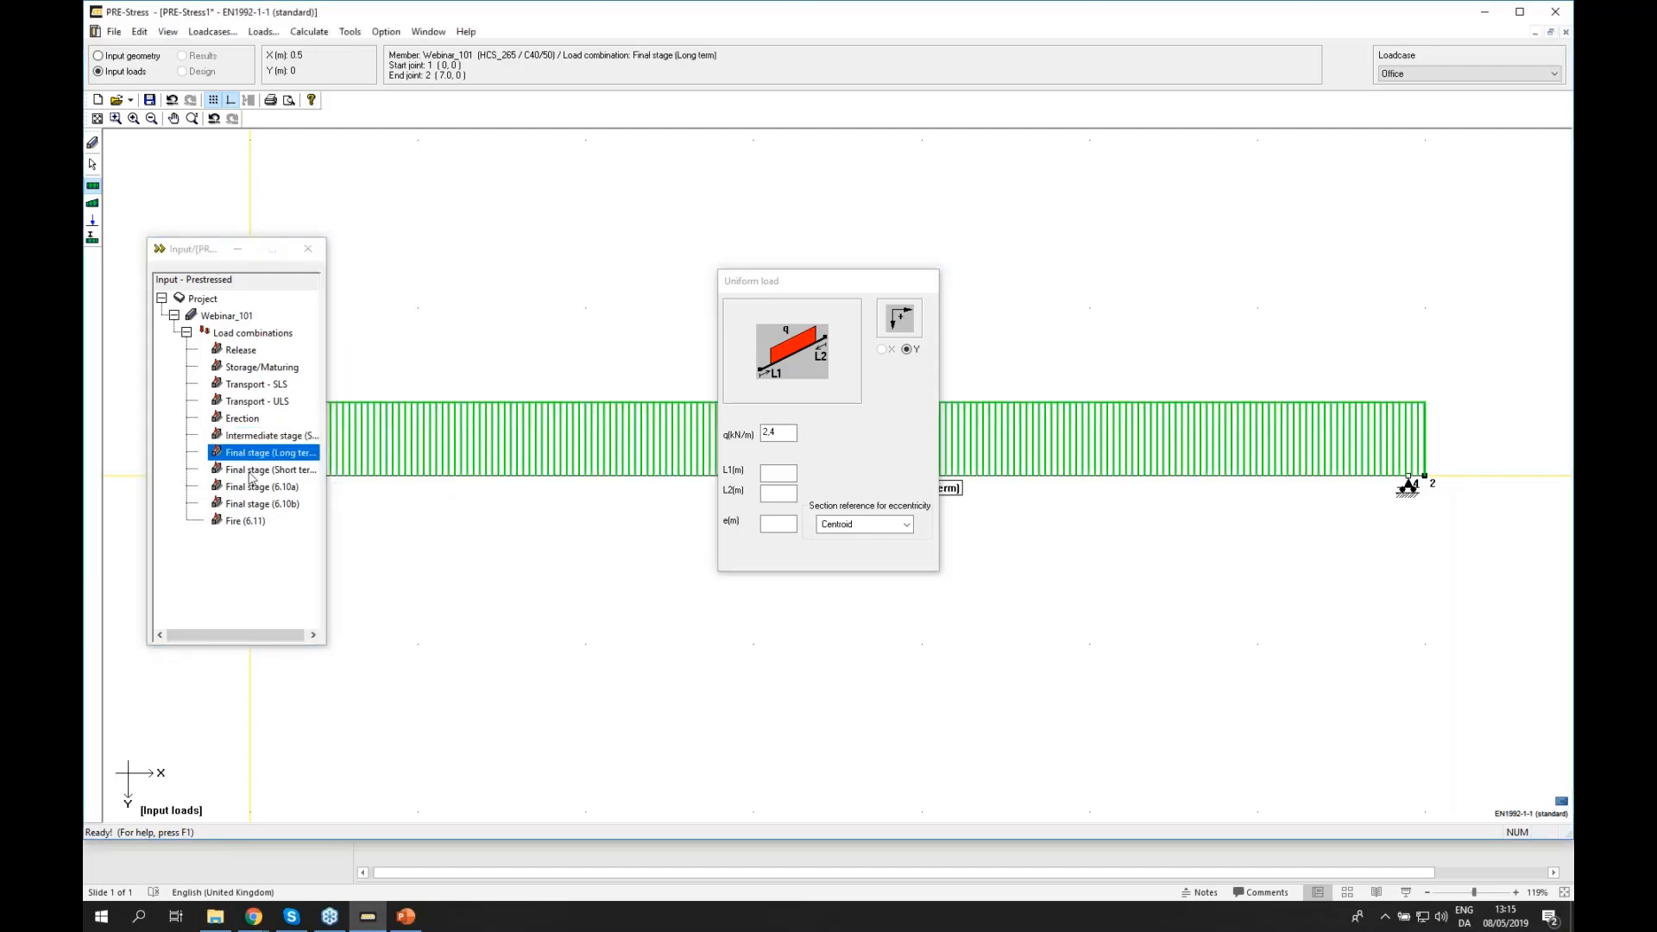
left_click(440, 482)
left_click(272, 488)
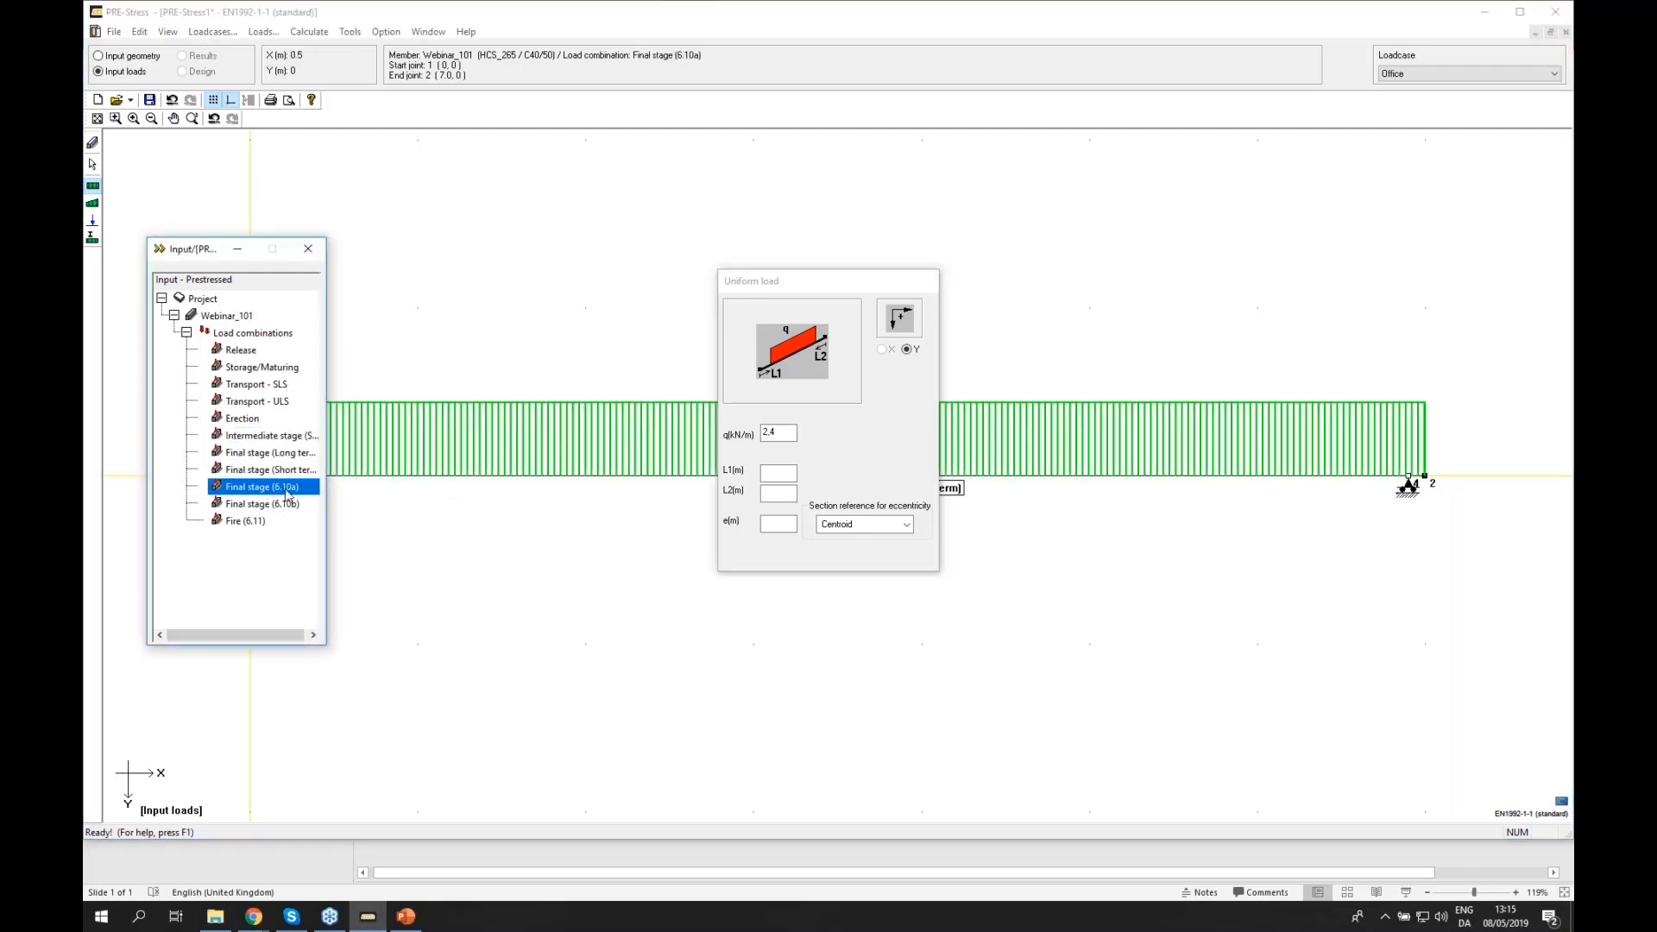
left_click(433, 481)
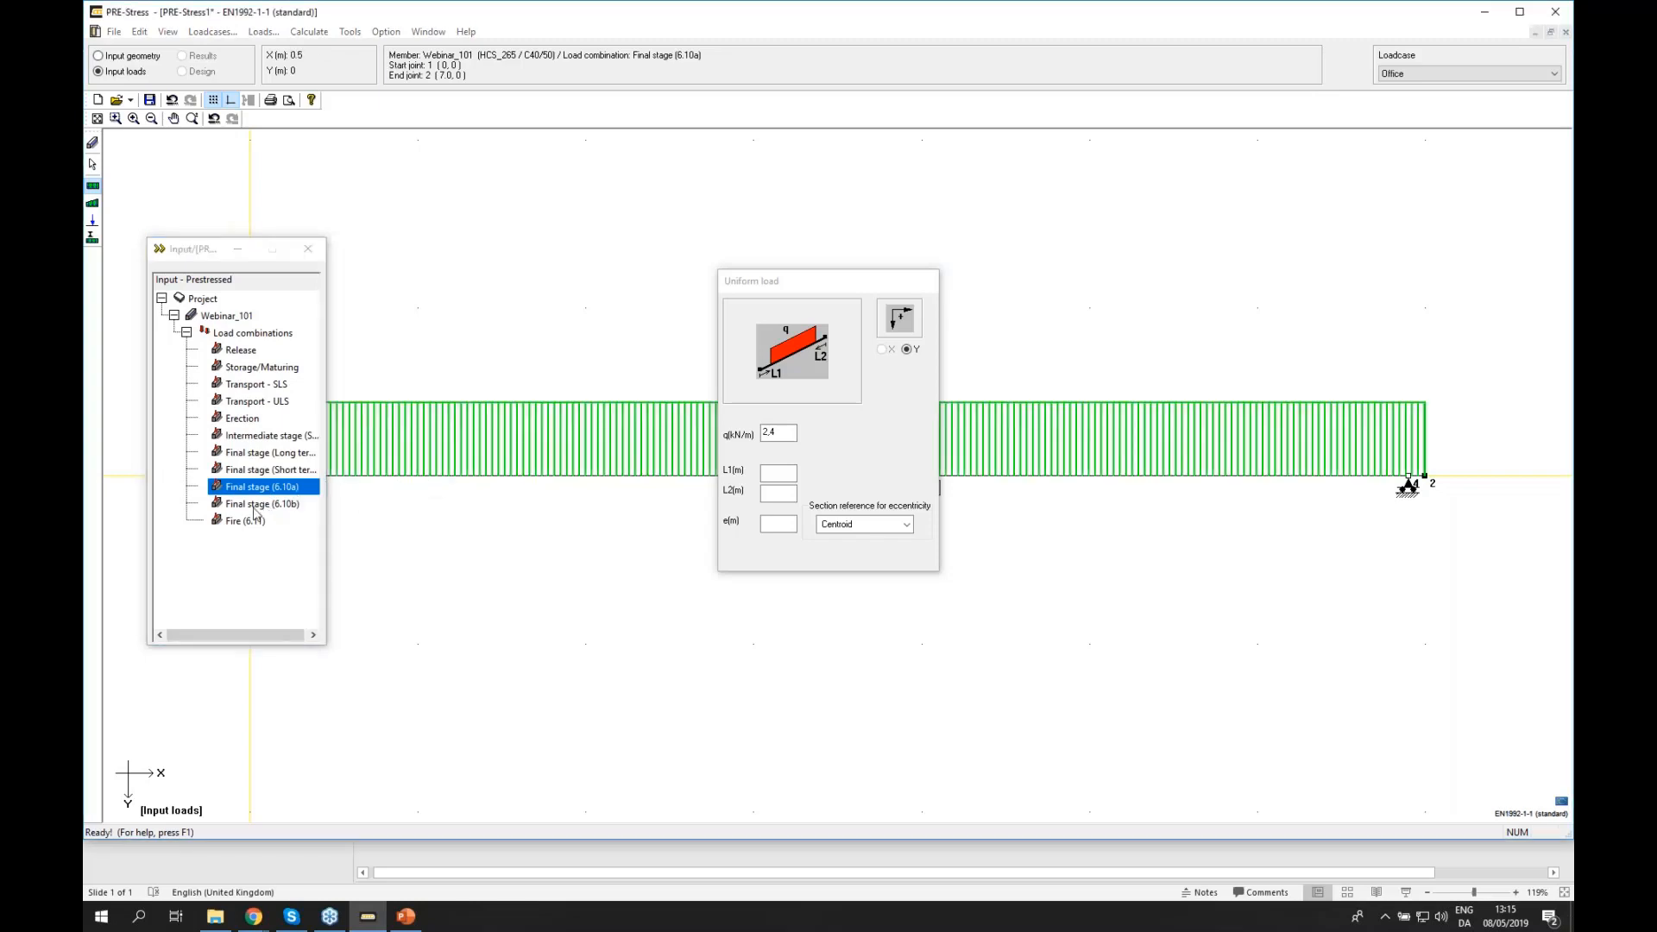
- Apply the 2,4 kN/m Office load with an eccentricity of 0,3 m to the Final stage (6.10b) combination
left_click(290, 503)
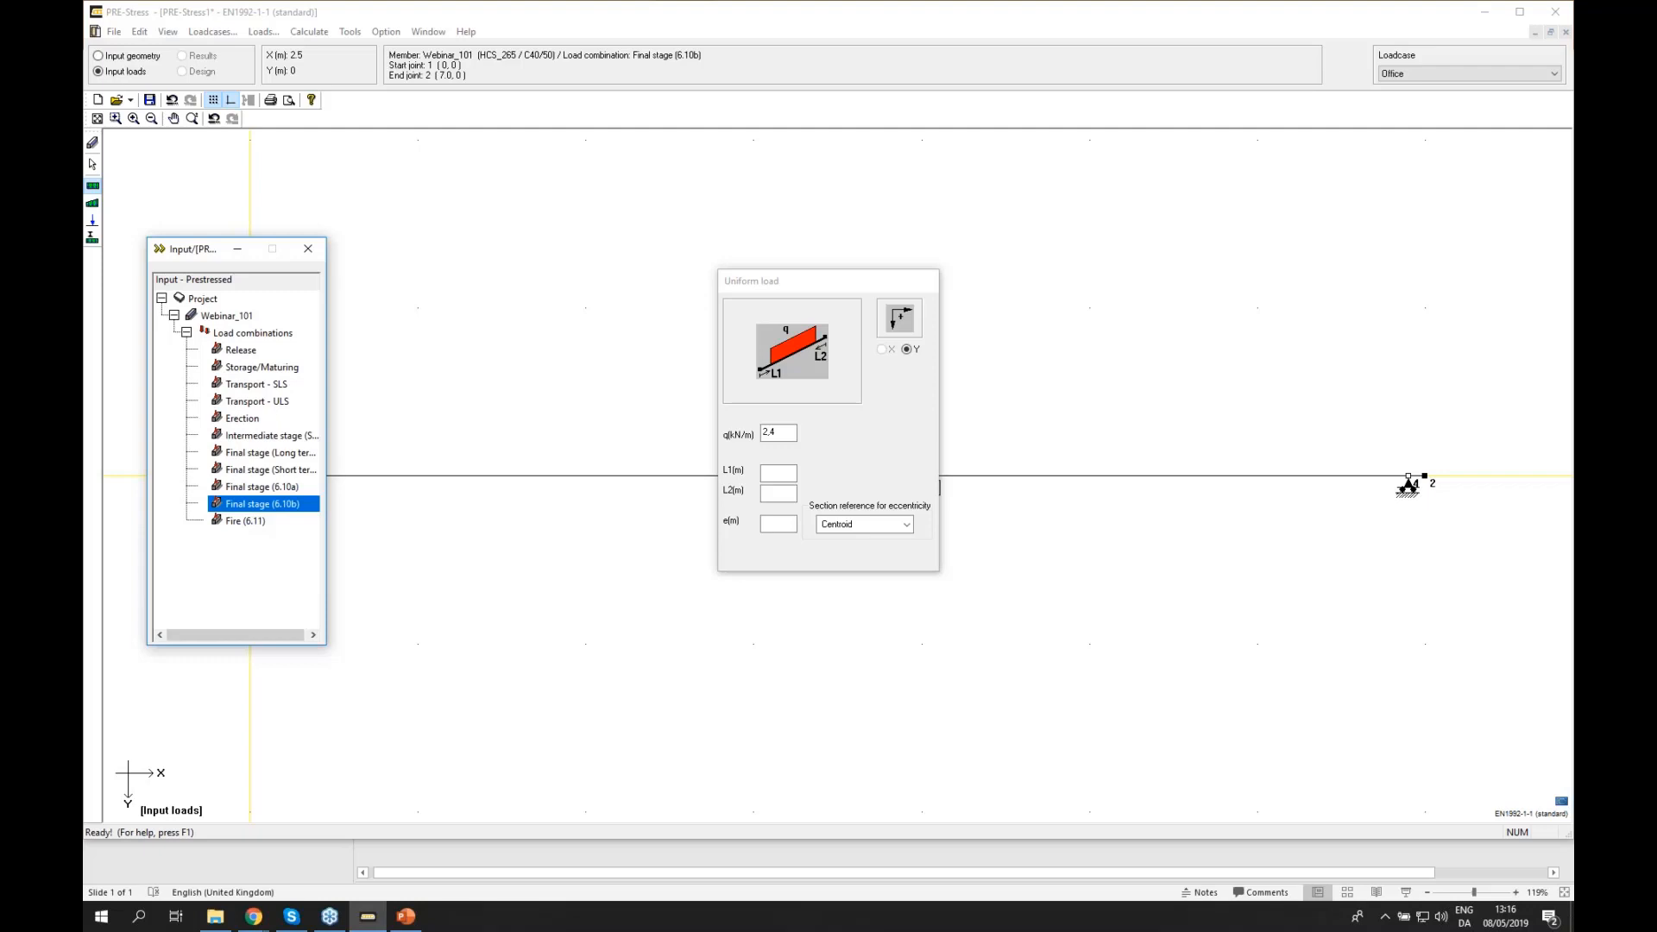
left_click(782, 524)
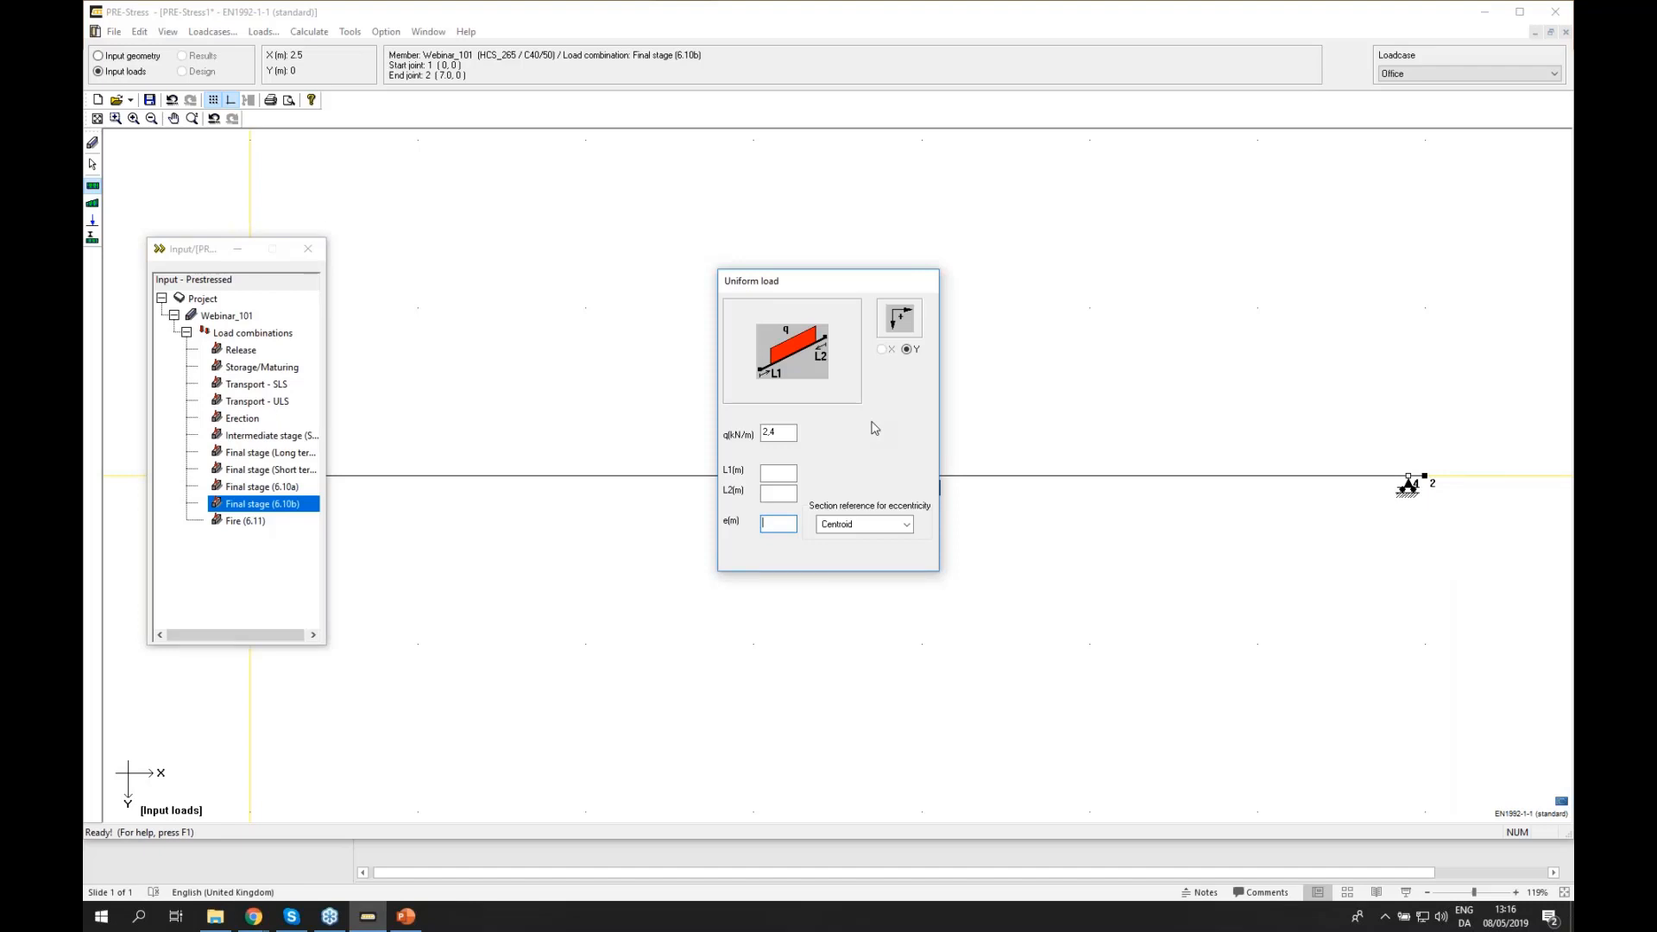
type("0,3")
left_click(634, 484)
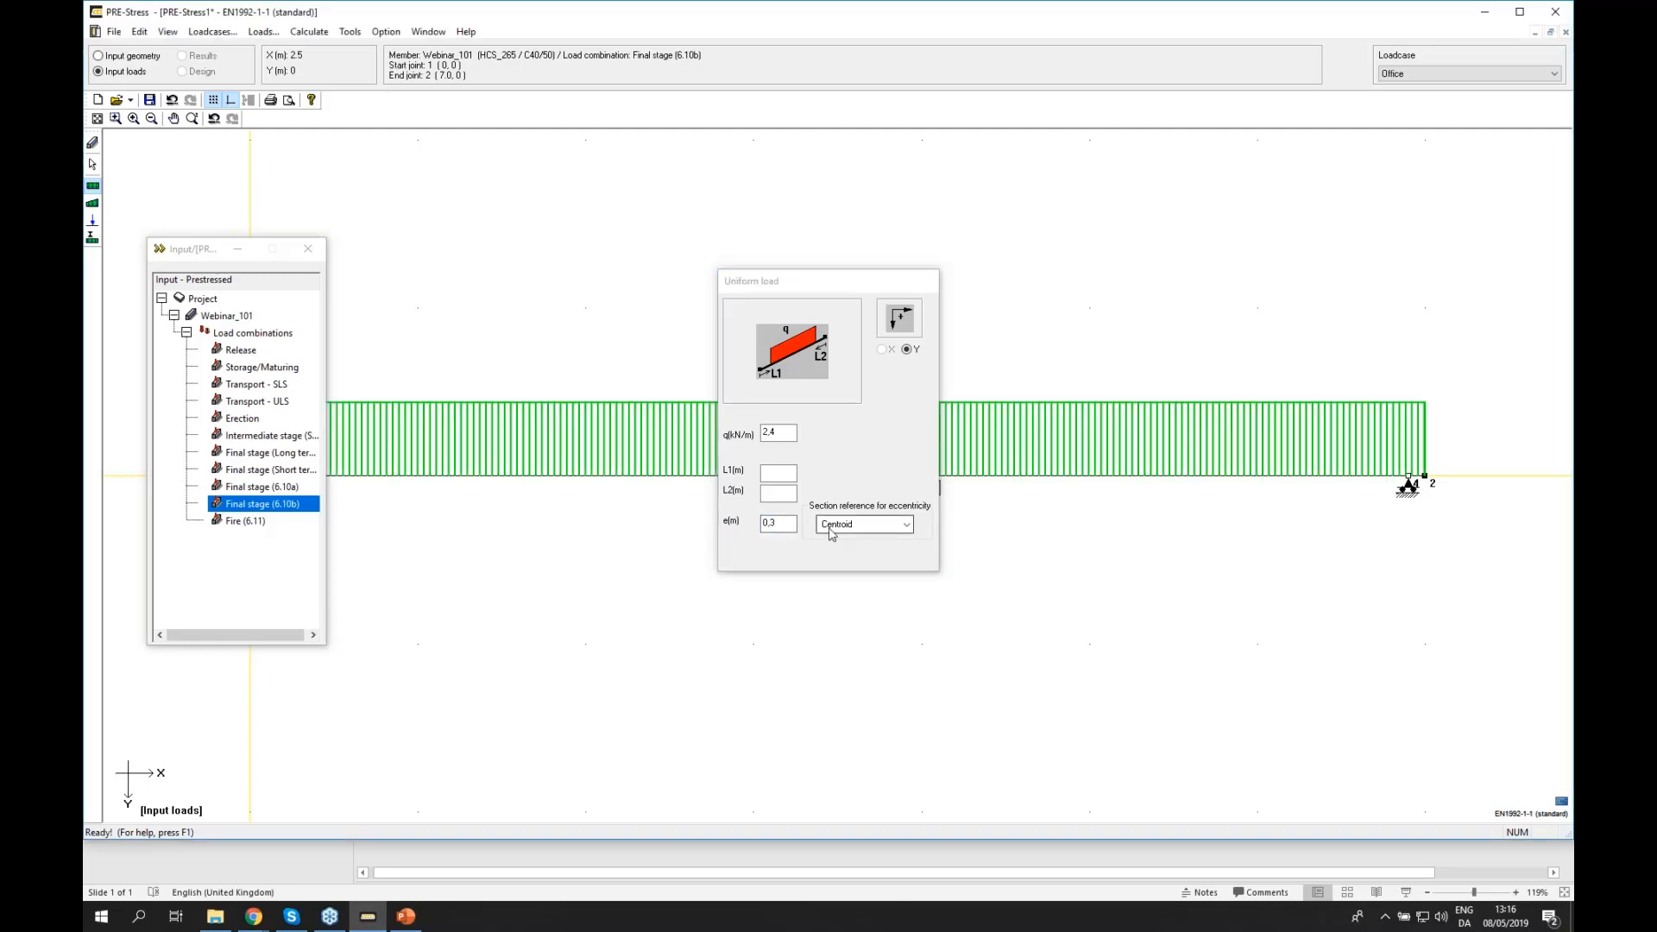
- Select the Office uniform load in Final stage (6.10b) and examine its eccentricity on the cross-section diagram
left_click(92, 164)
left_click(652, 444)
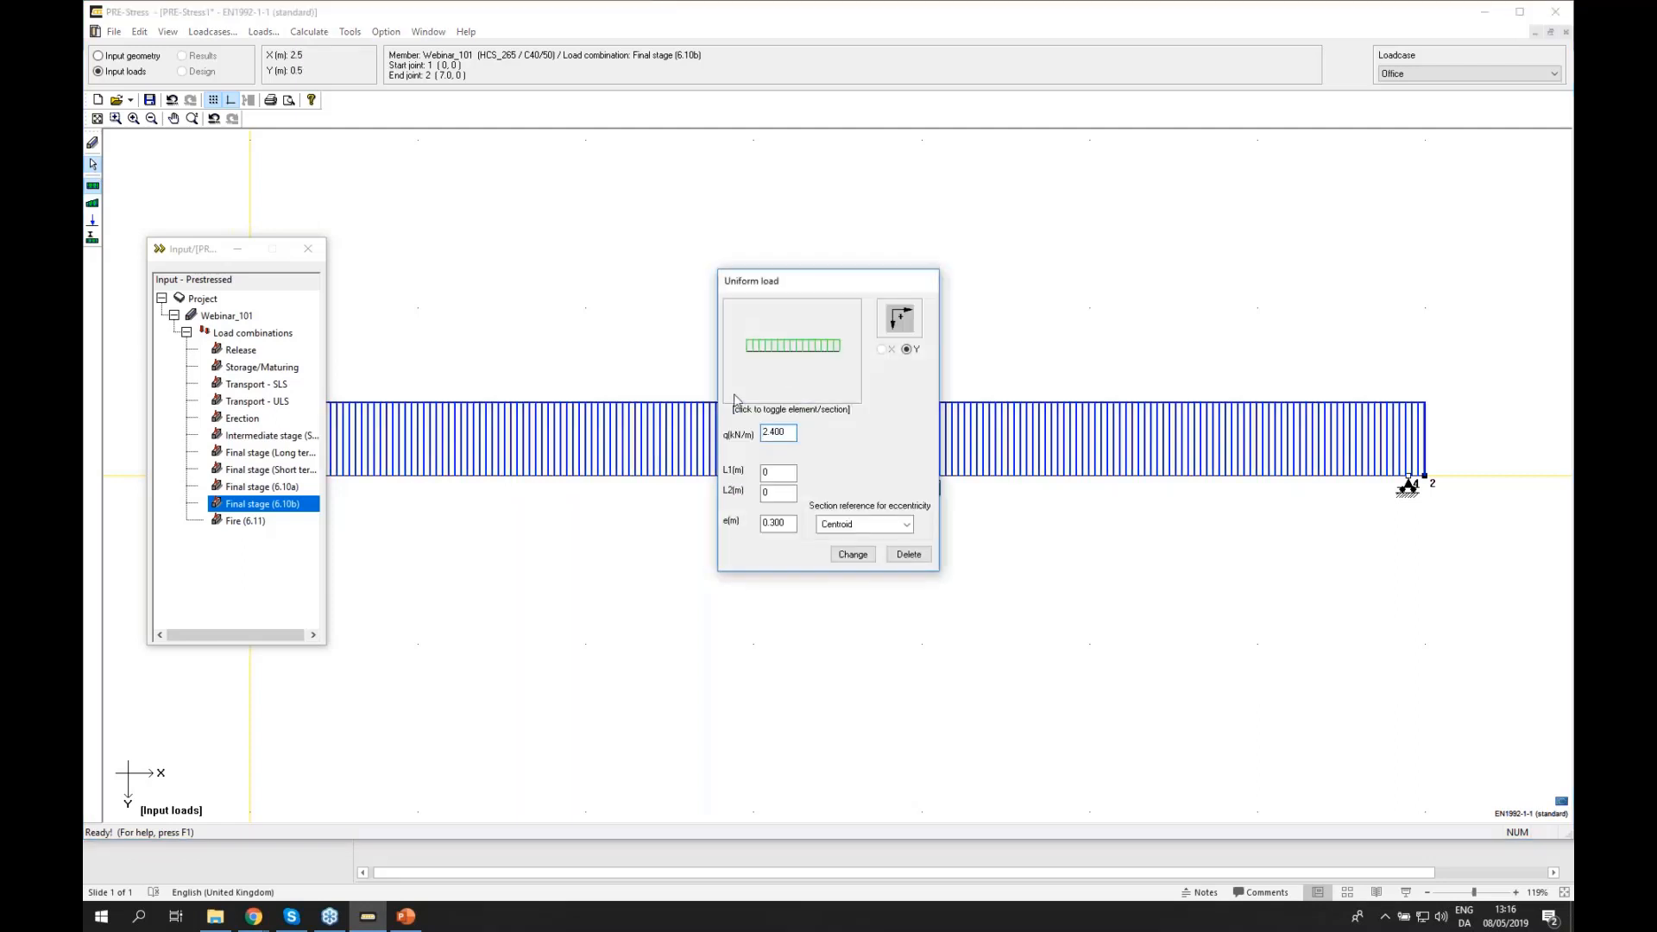
left_click(791, 370)
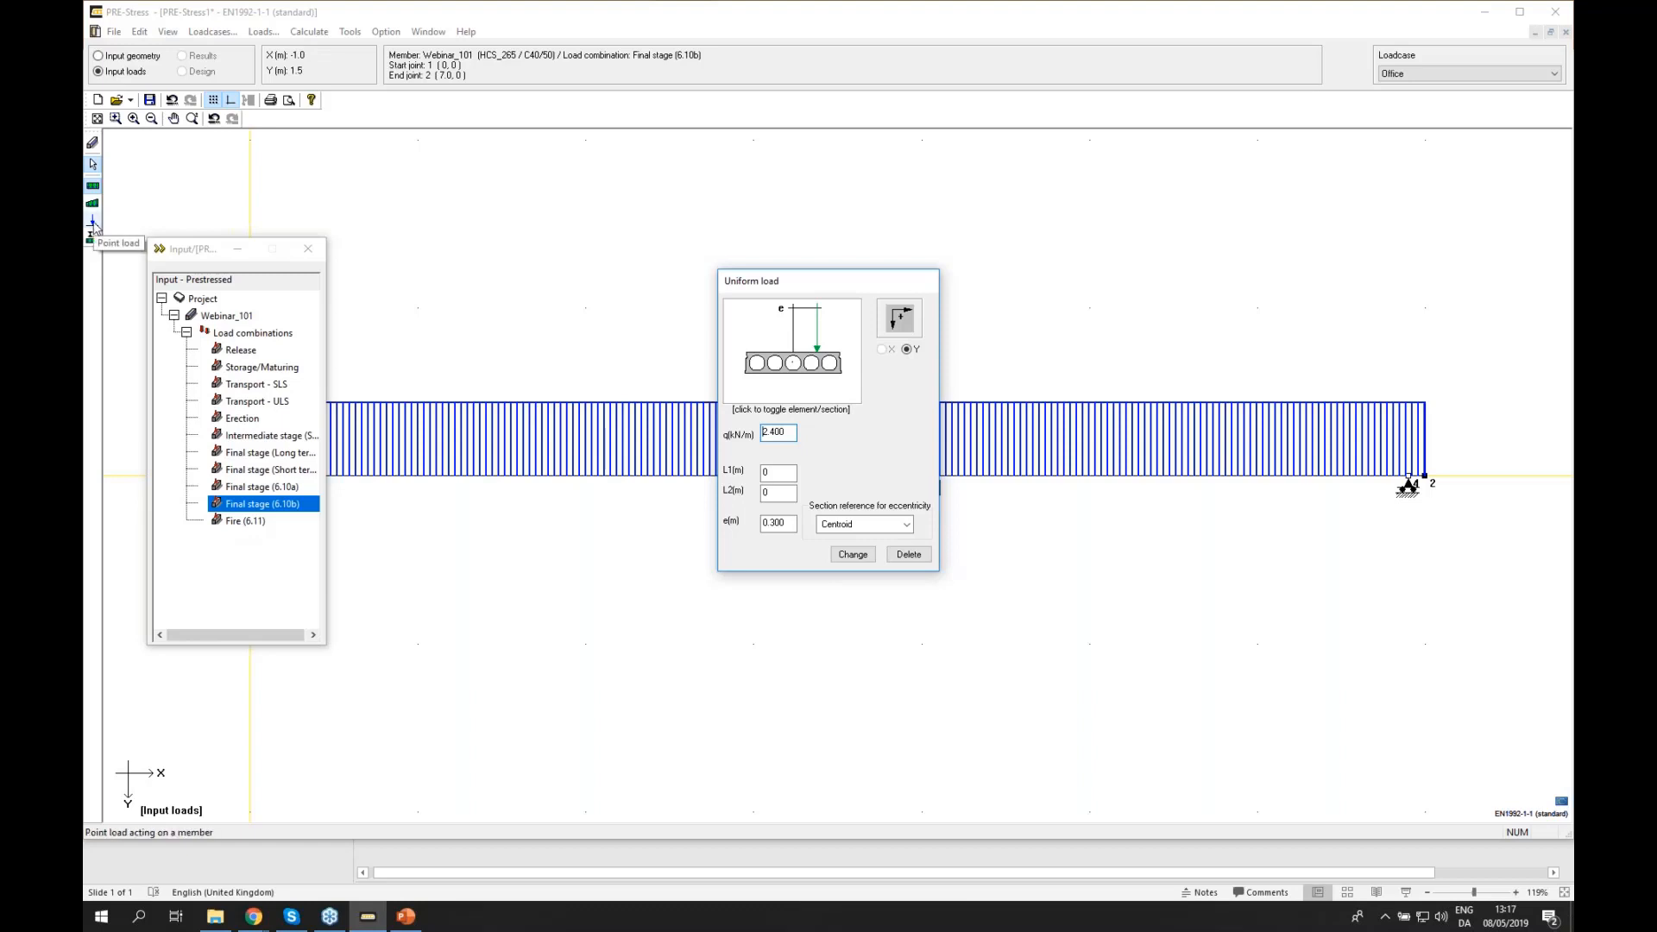
- Apply a 10 kN point load to the slab at L 2 m, with b 0,3 m and eccentricity 0,3 m, in Final stage (6.10b)
left_click(93, 226)
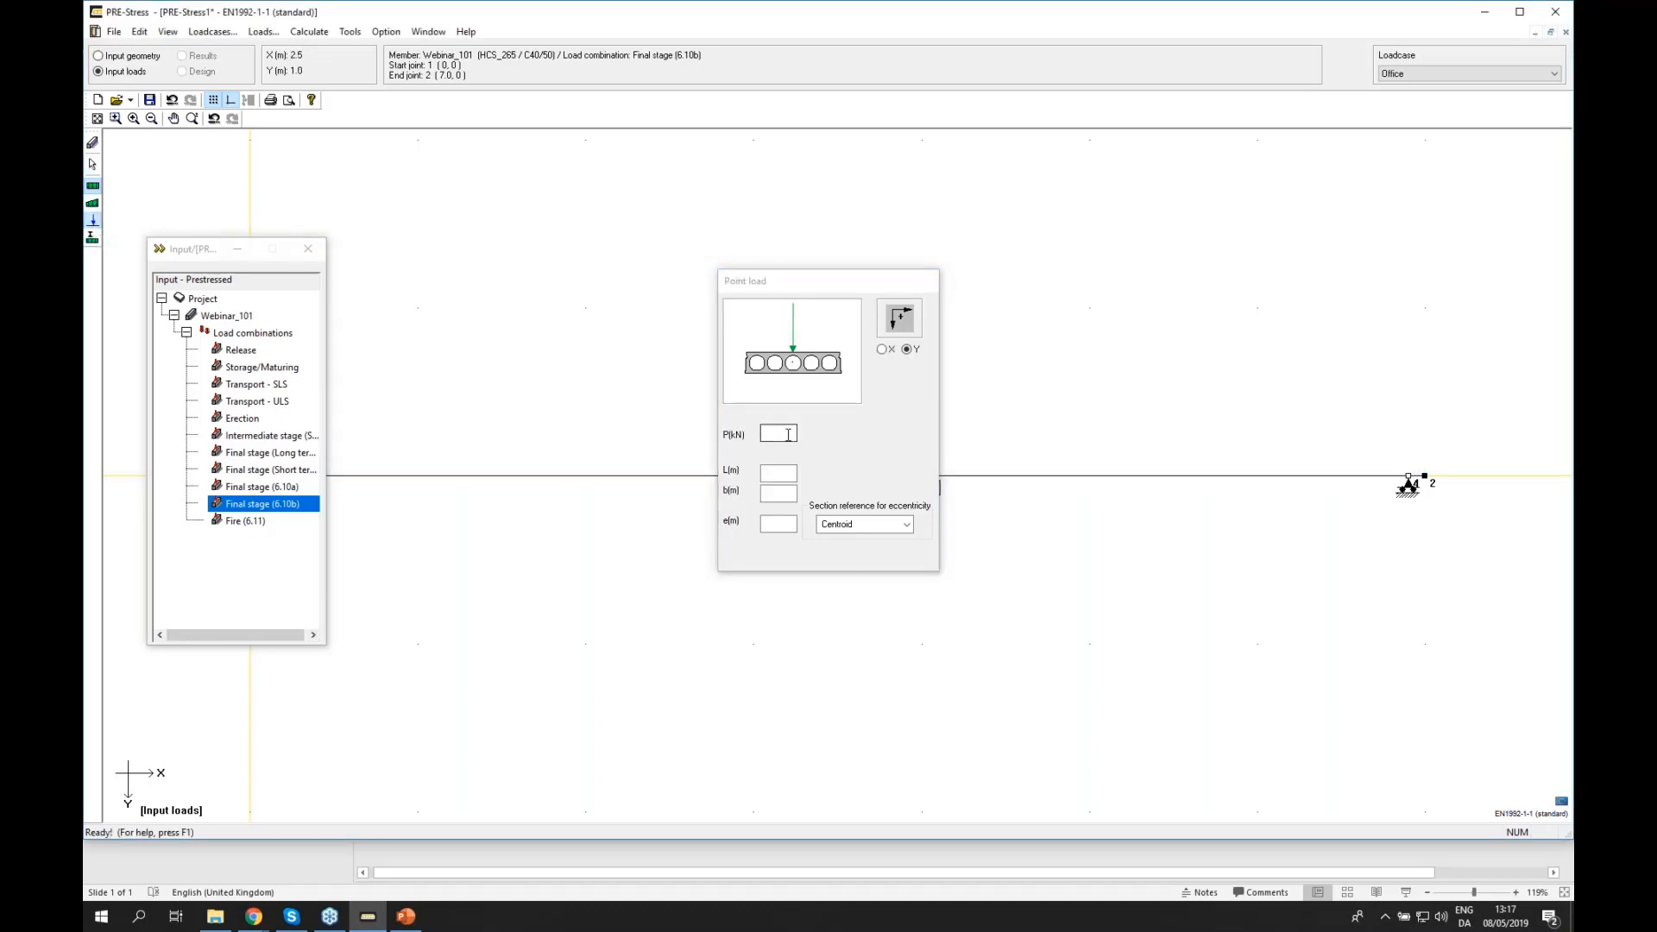
left_click(788, 435)
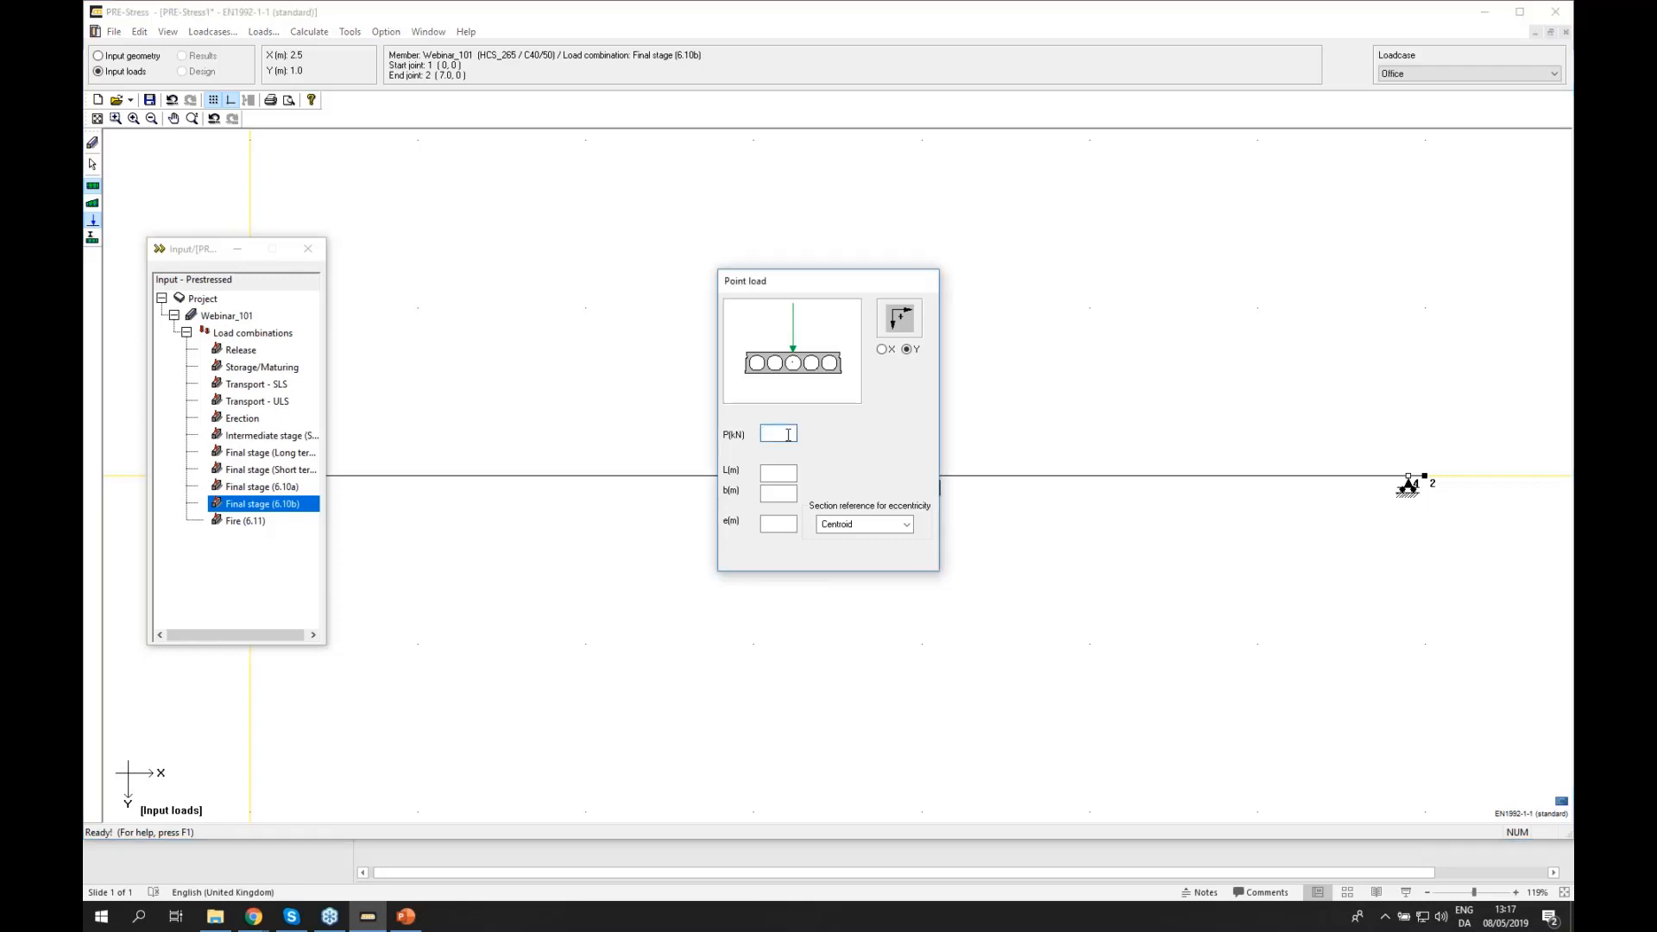
type("10")
left_click(789, 478)
type("2")
left_click(787, 521)
type(",3")
left_click(786, 492)
type("0,3")
left_click(586, 474)
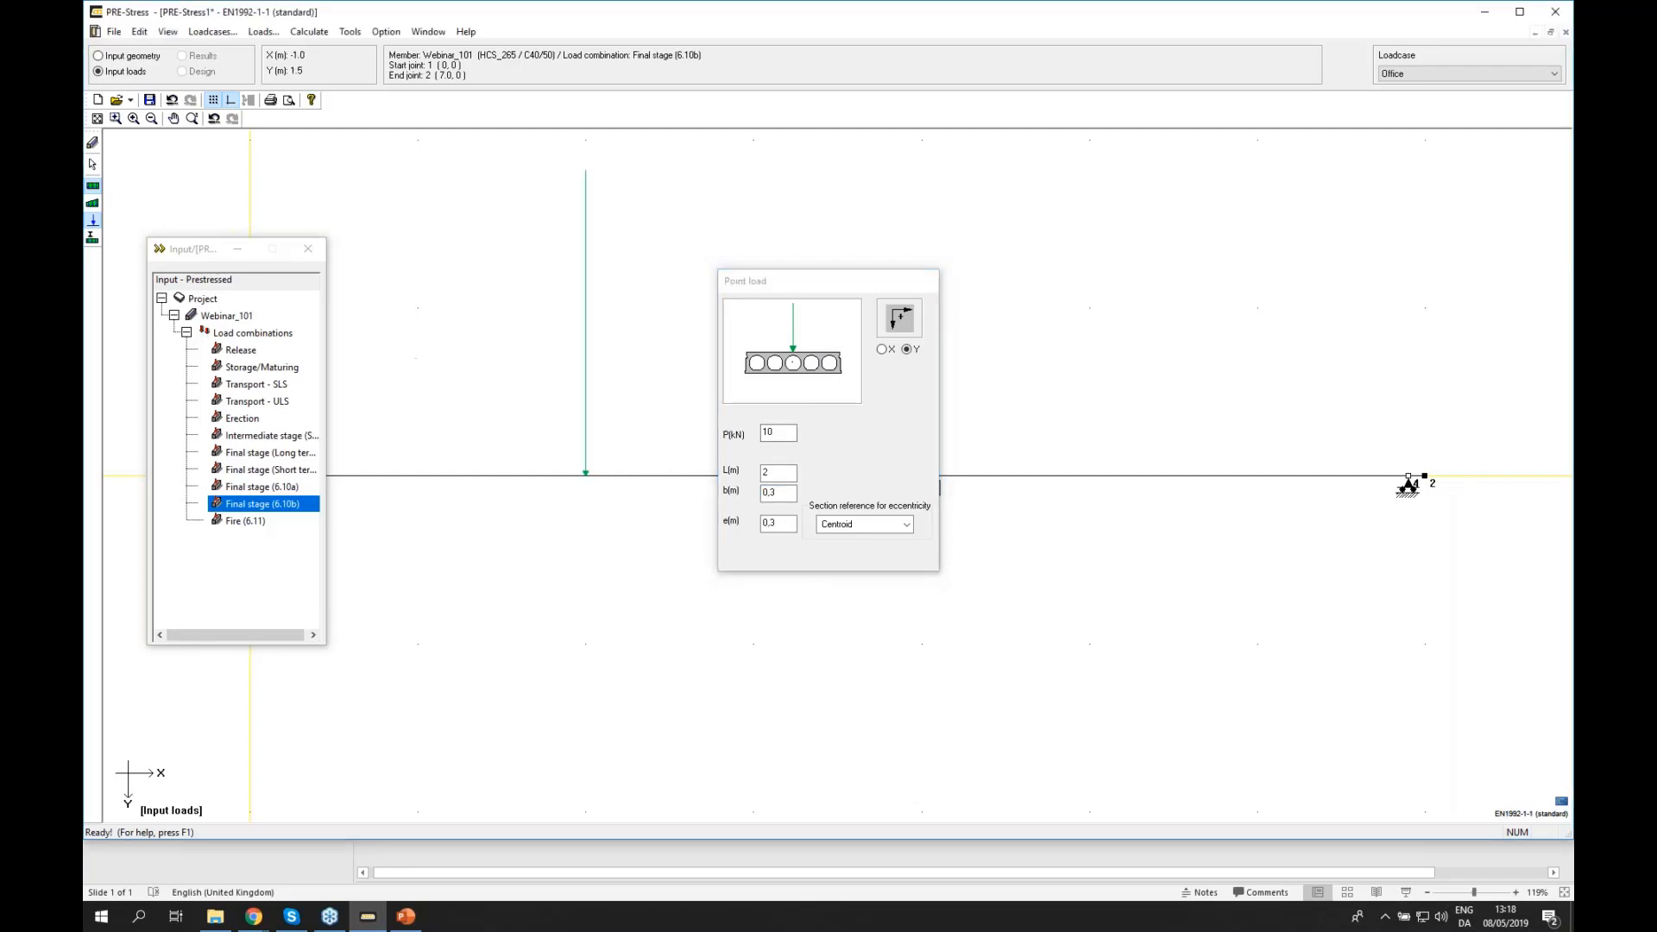
- Select the new point load and examine its eccentricity on the cross-section diagram
left_click(93, 164)
left_click(591, 422)
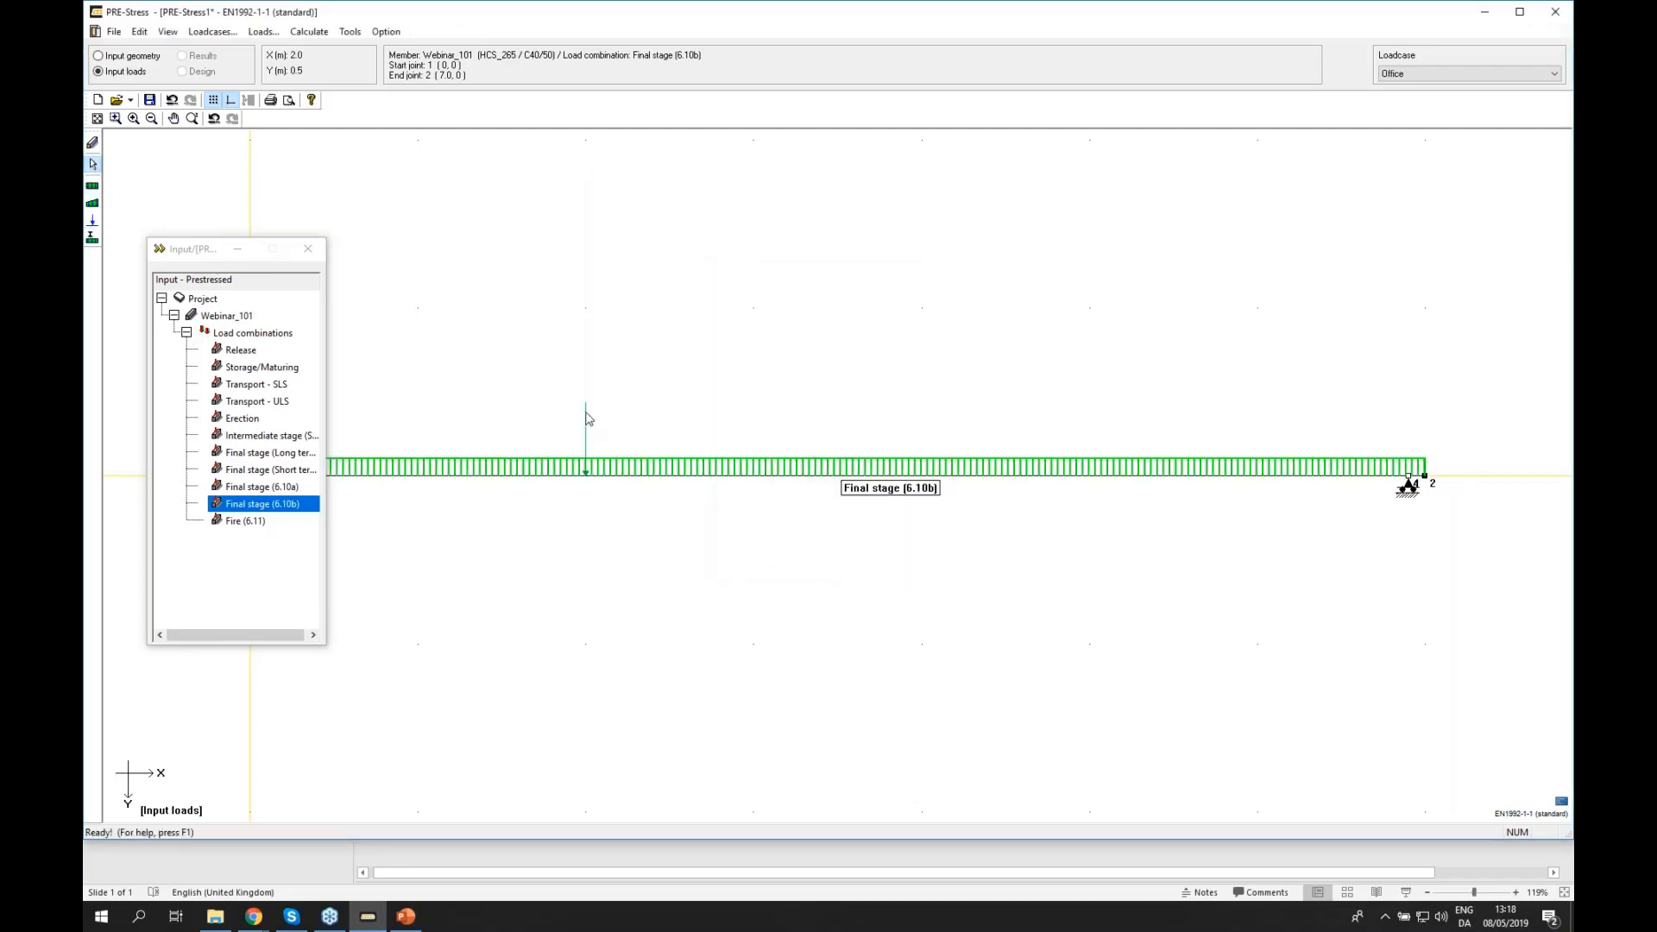
left_click(788, 371)
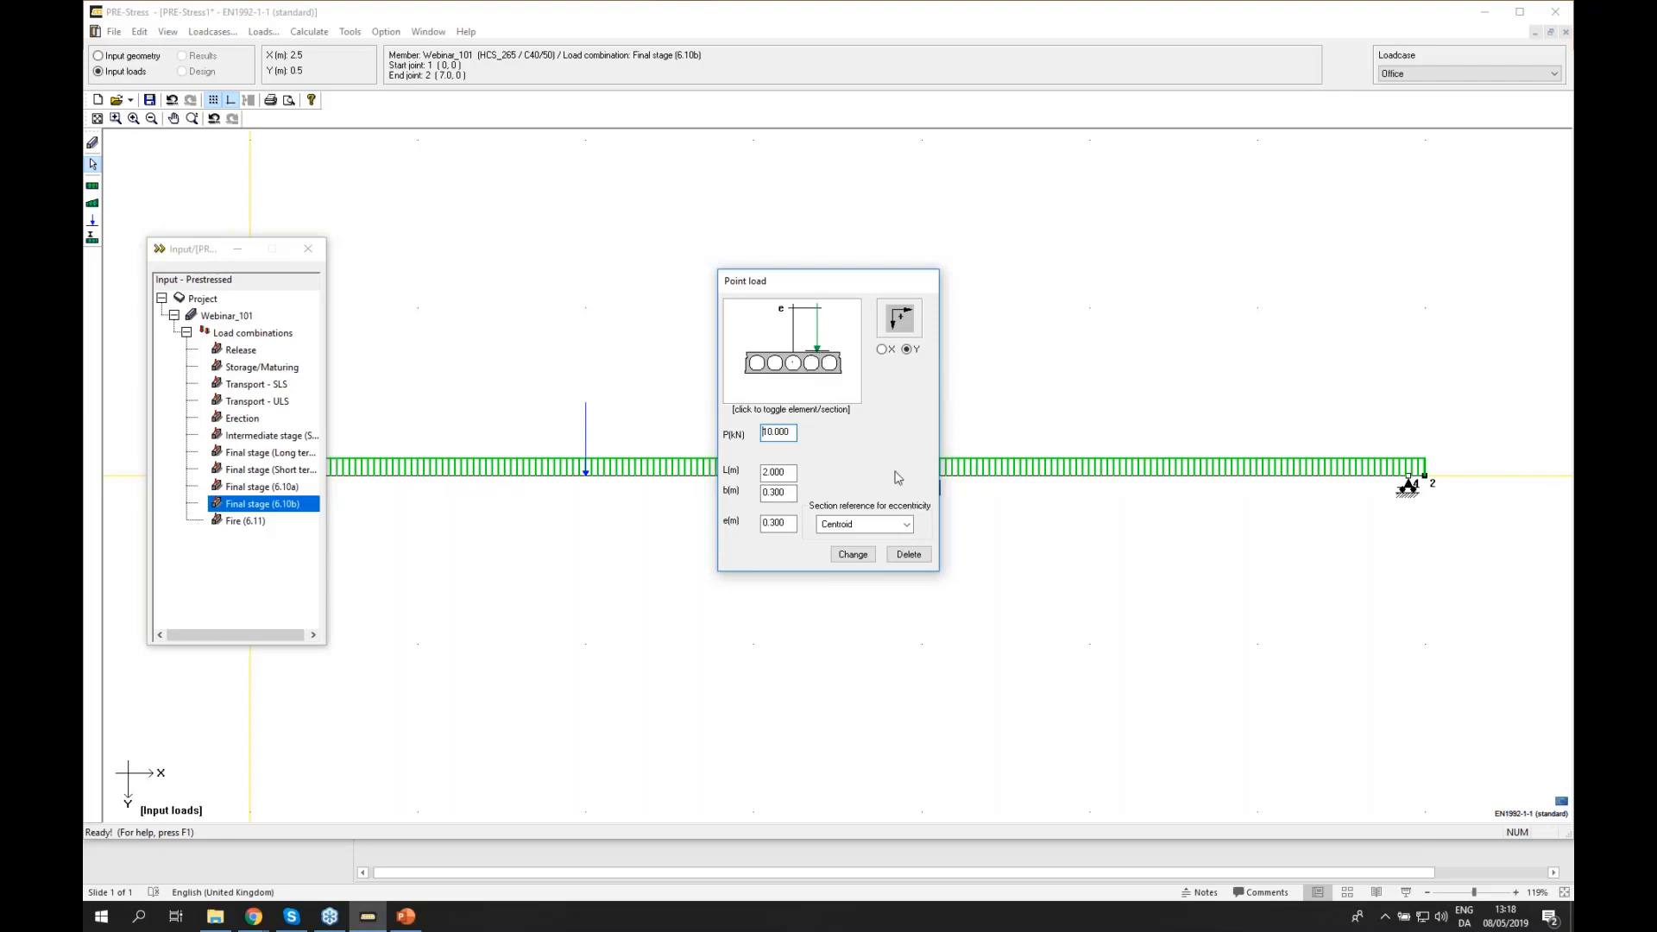
- Try the Left and Right section references for the point load's eccentricity, and return to Centroid
left_click(906, 526)
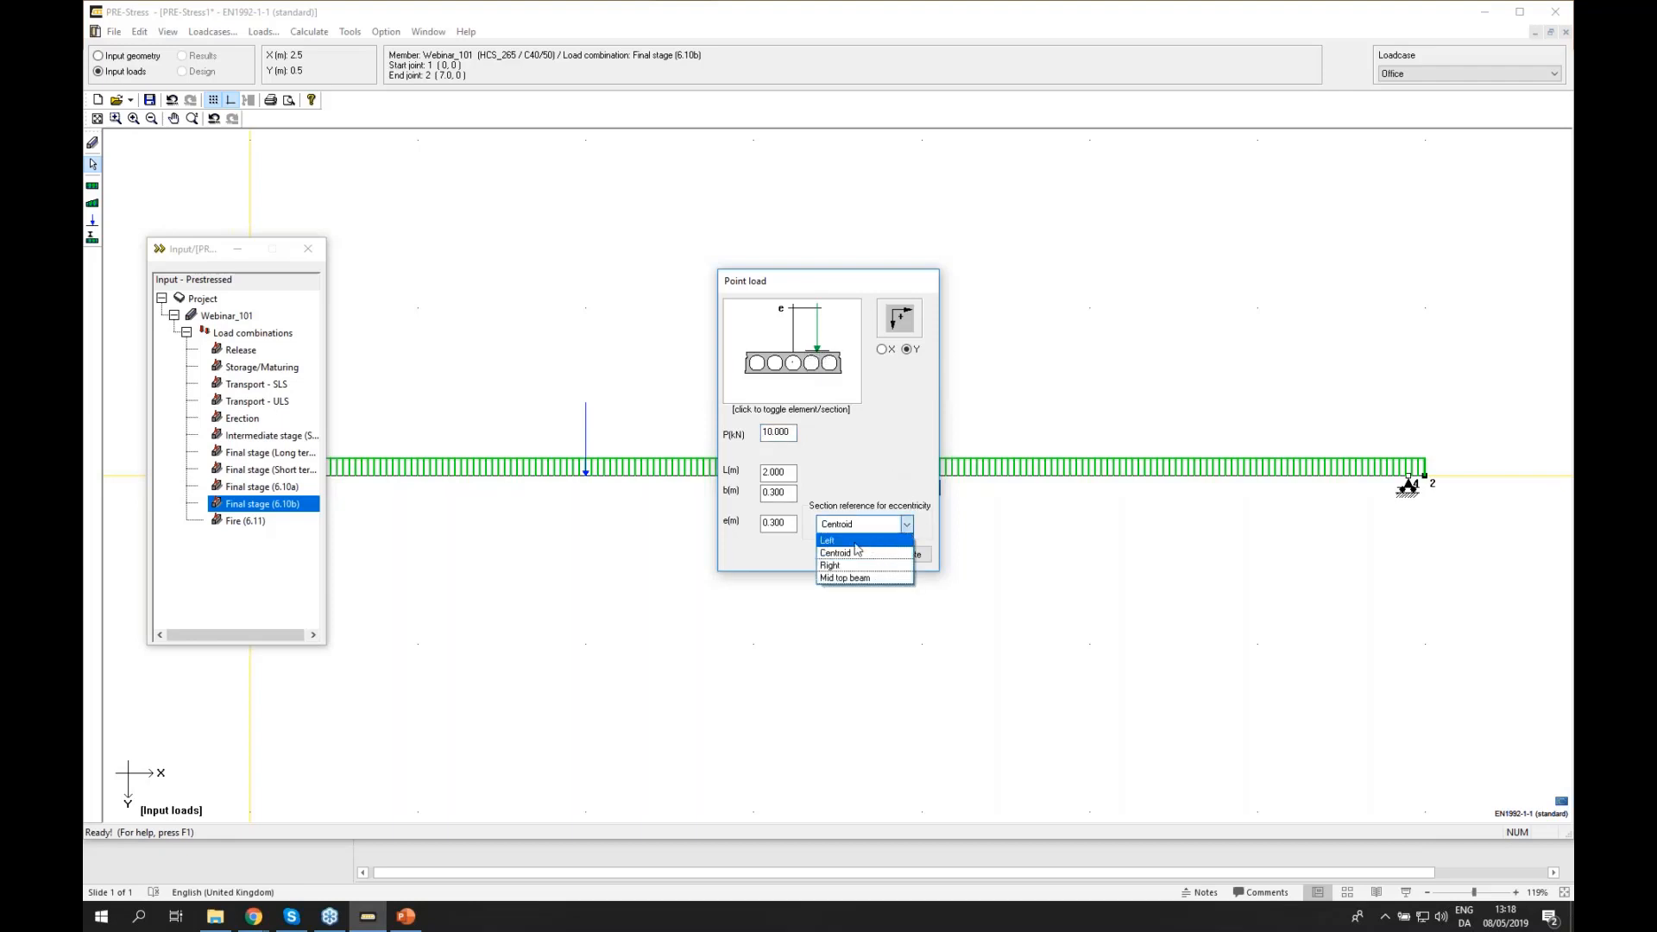
left_click(868, 541)
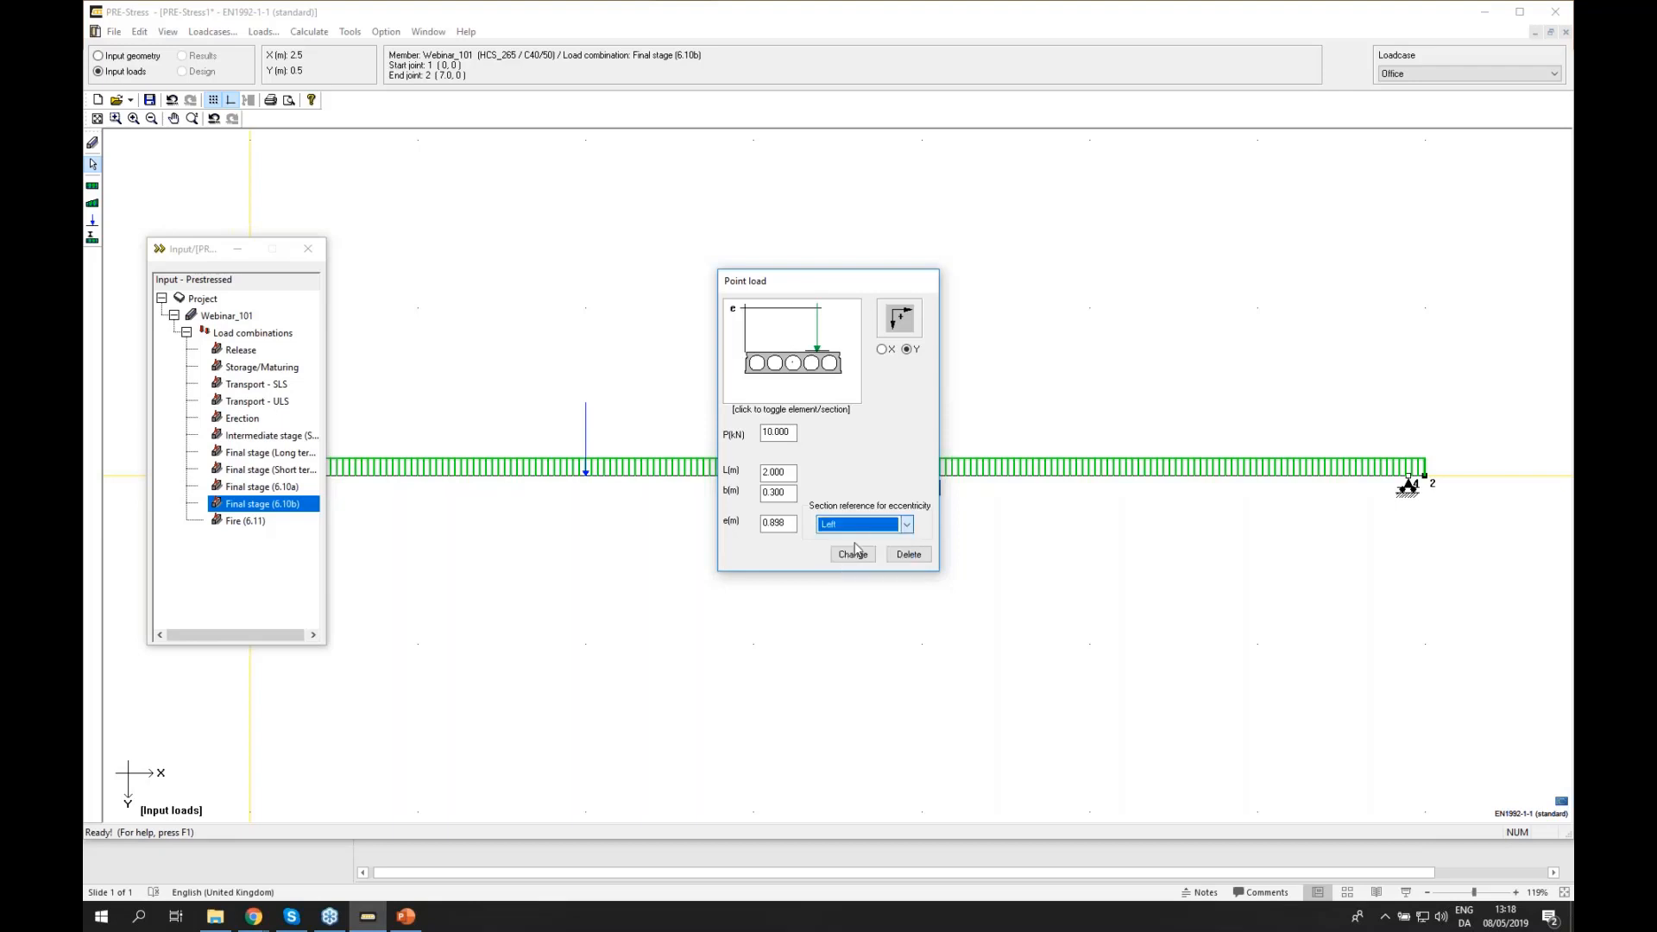
left_click(906, 526)
left_click(875, 567)
left_click(905, 526)
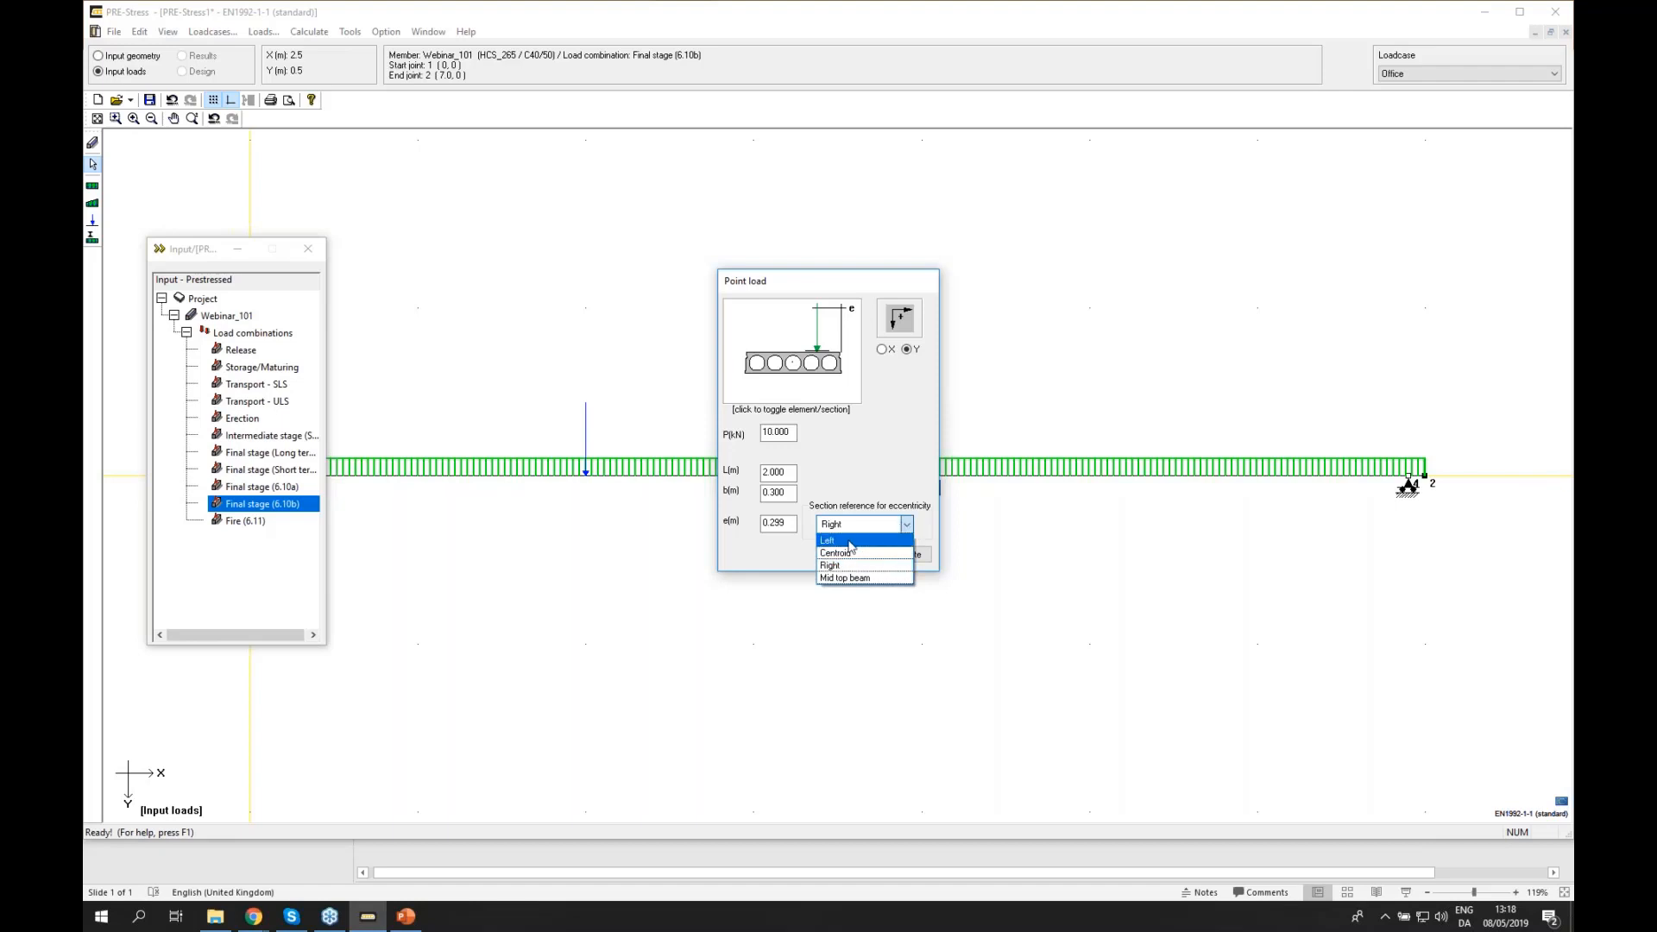
left_click(851, 554)
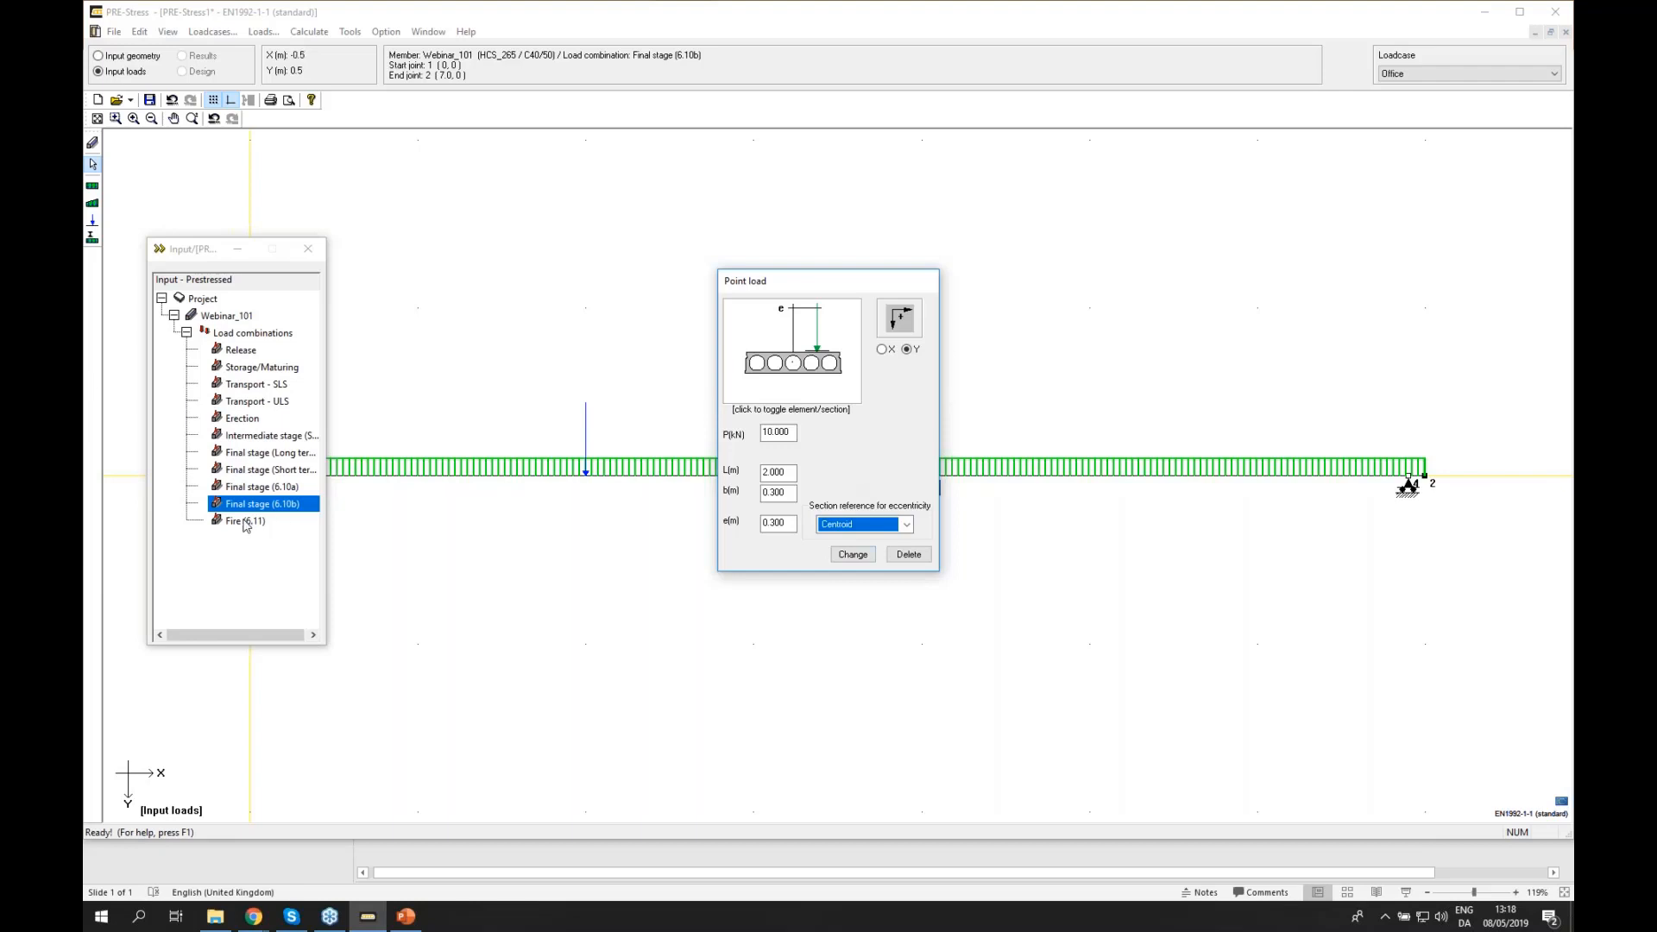
- Apply a uniform Office load of 2,4 kN/m to the slab in the Fire (6.11) combination
left_click(246, 523)
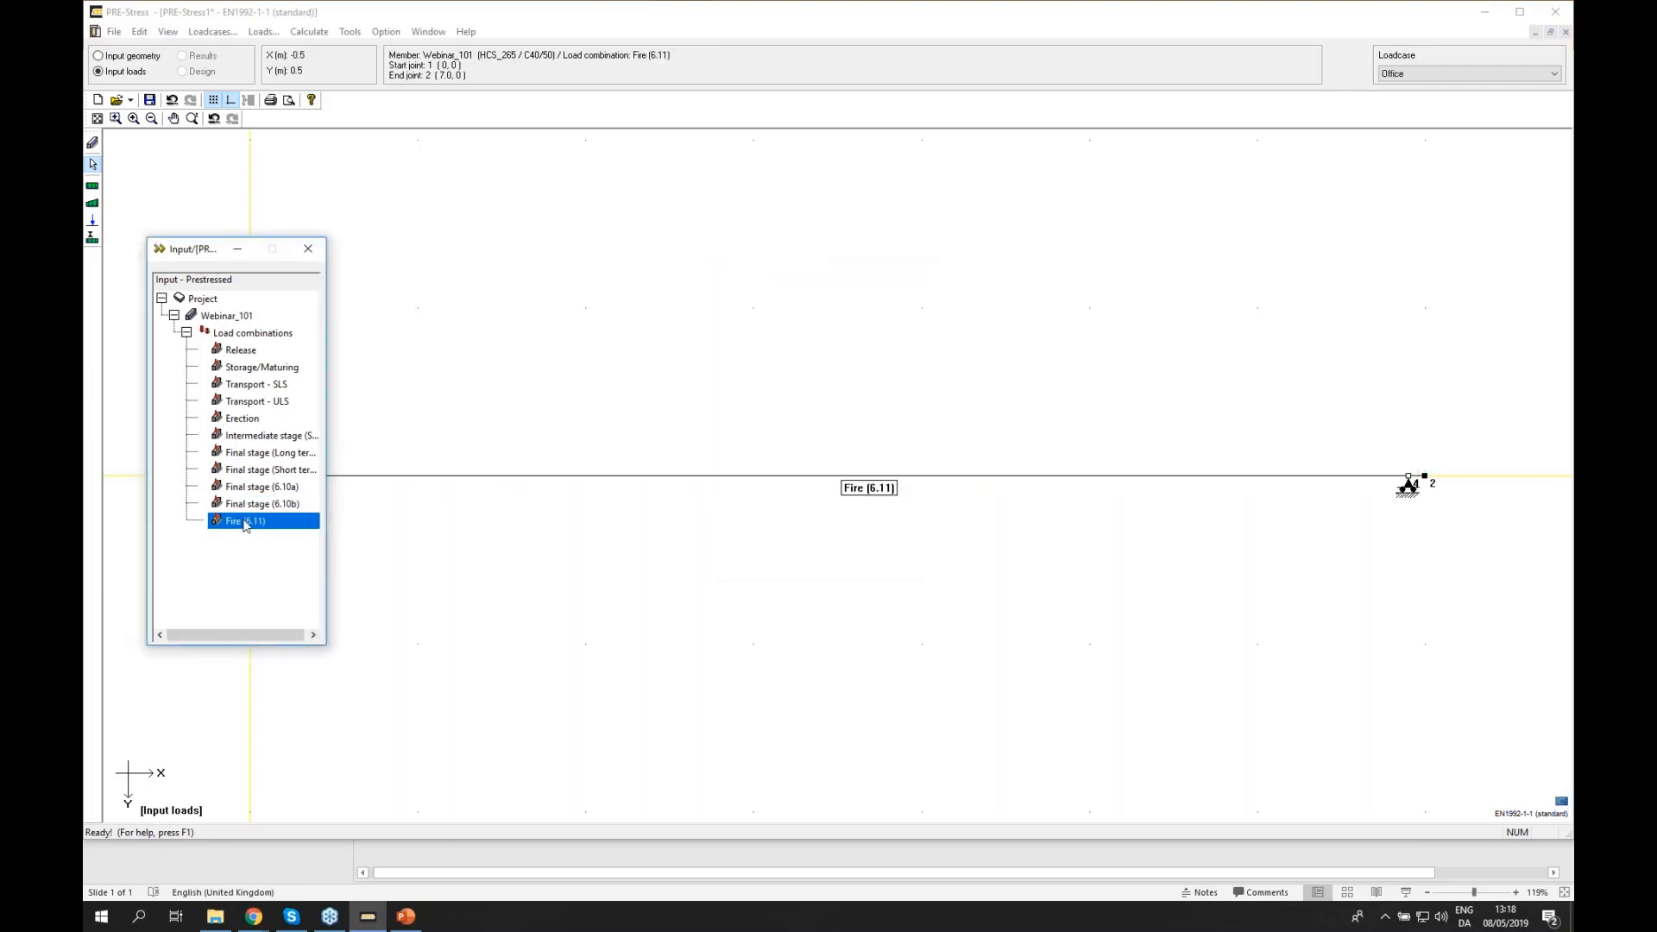
left_click(93, 188)
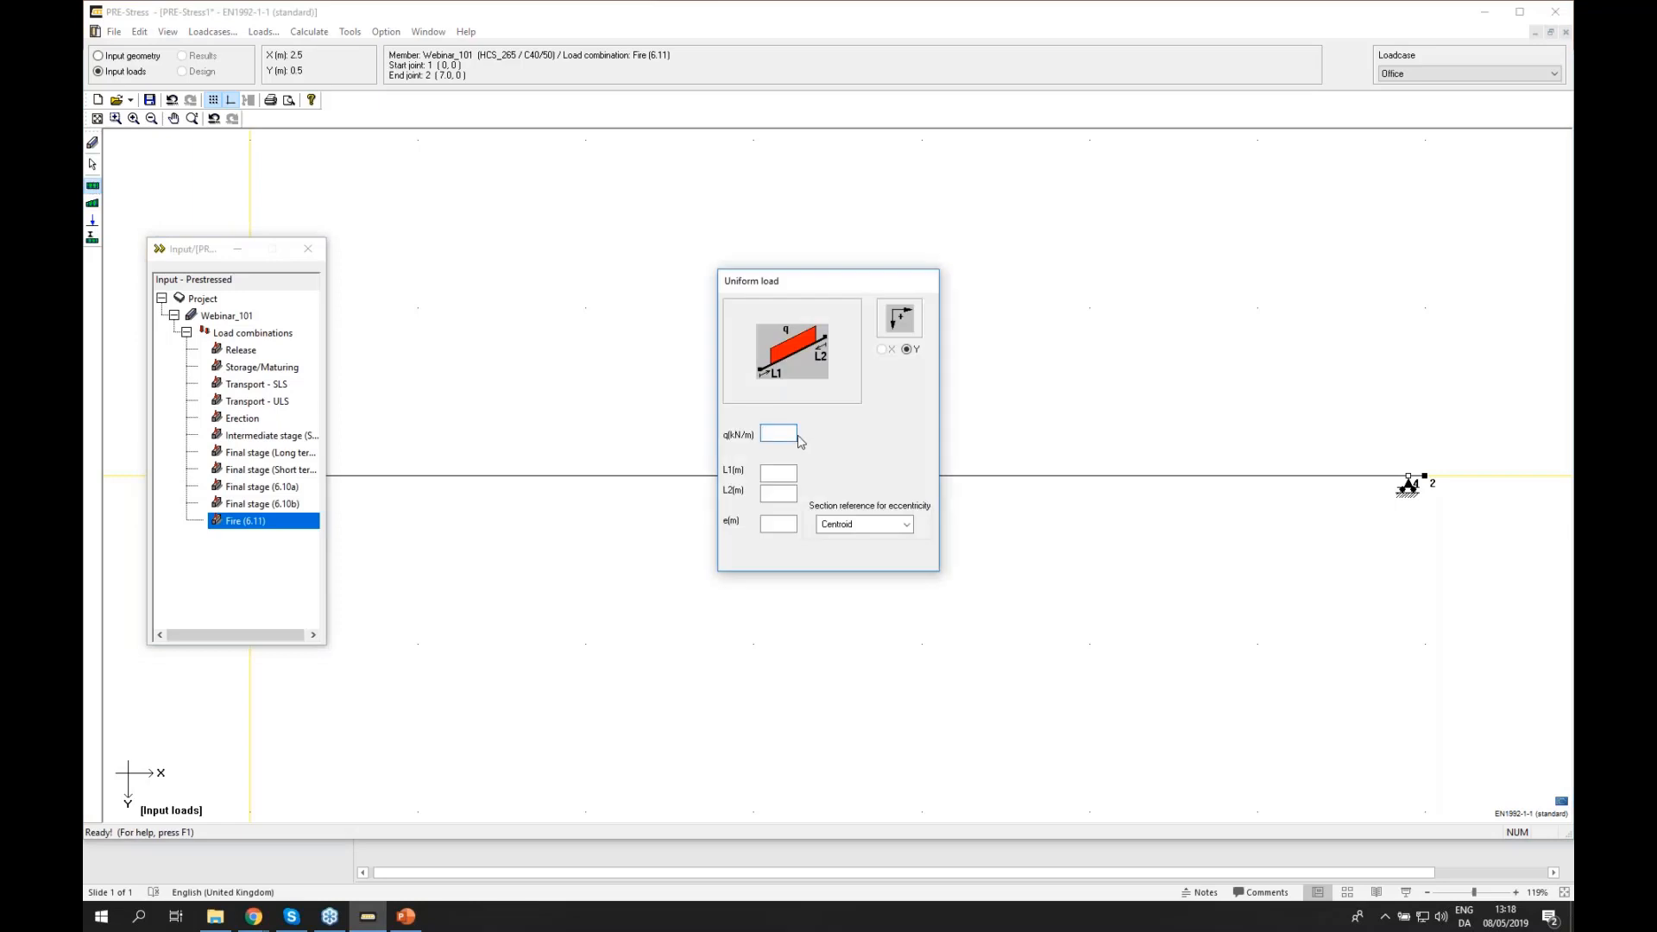
type("2,4")
left_click(587, 485)
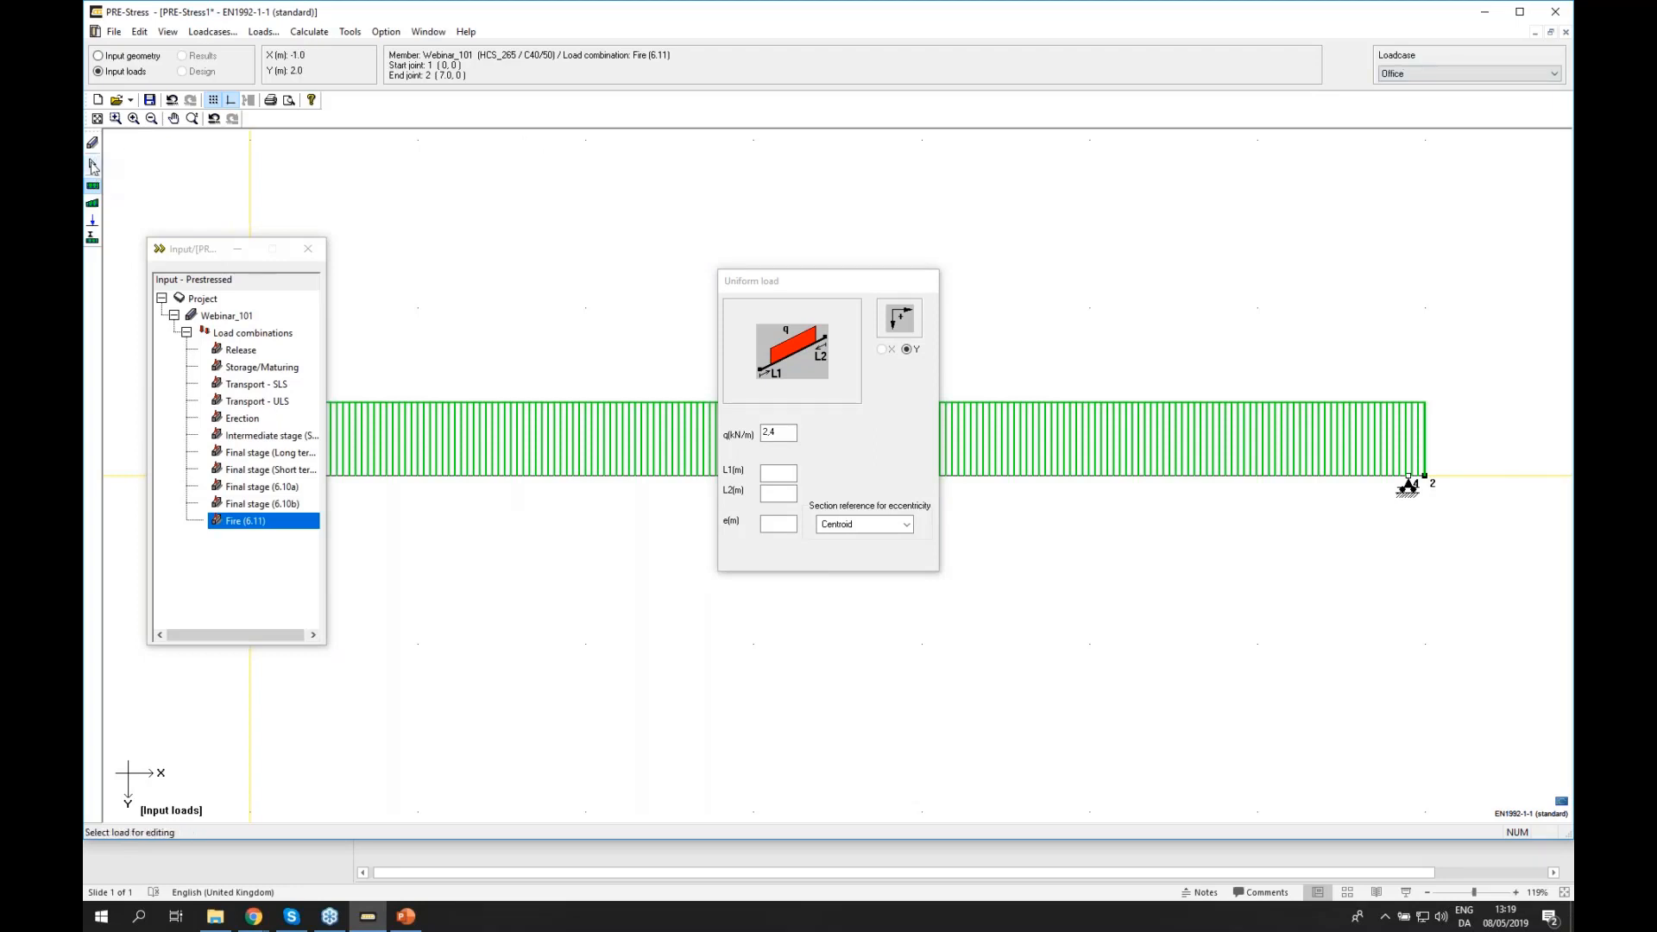
- Show all load combinations together and check the applied loads for load cases G, Screed and Office
left_click(281, 336)
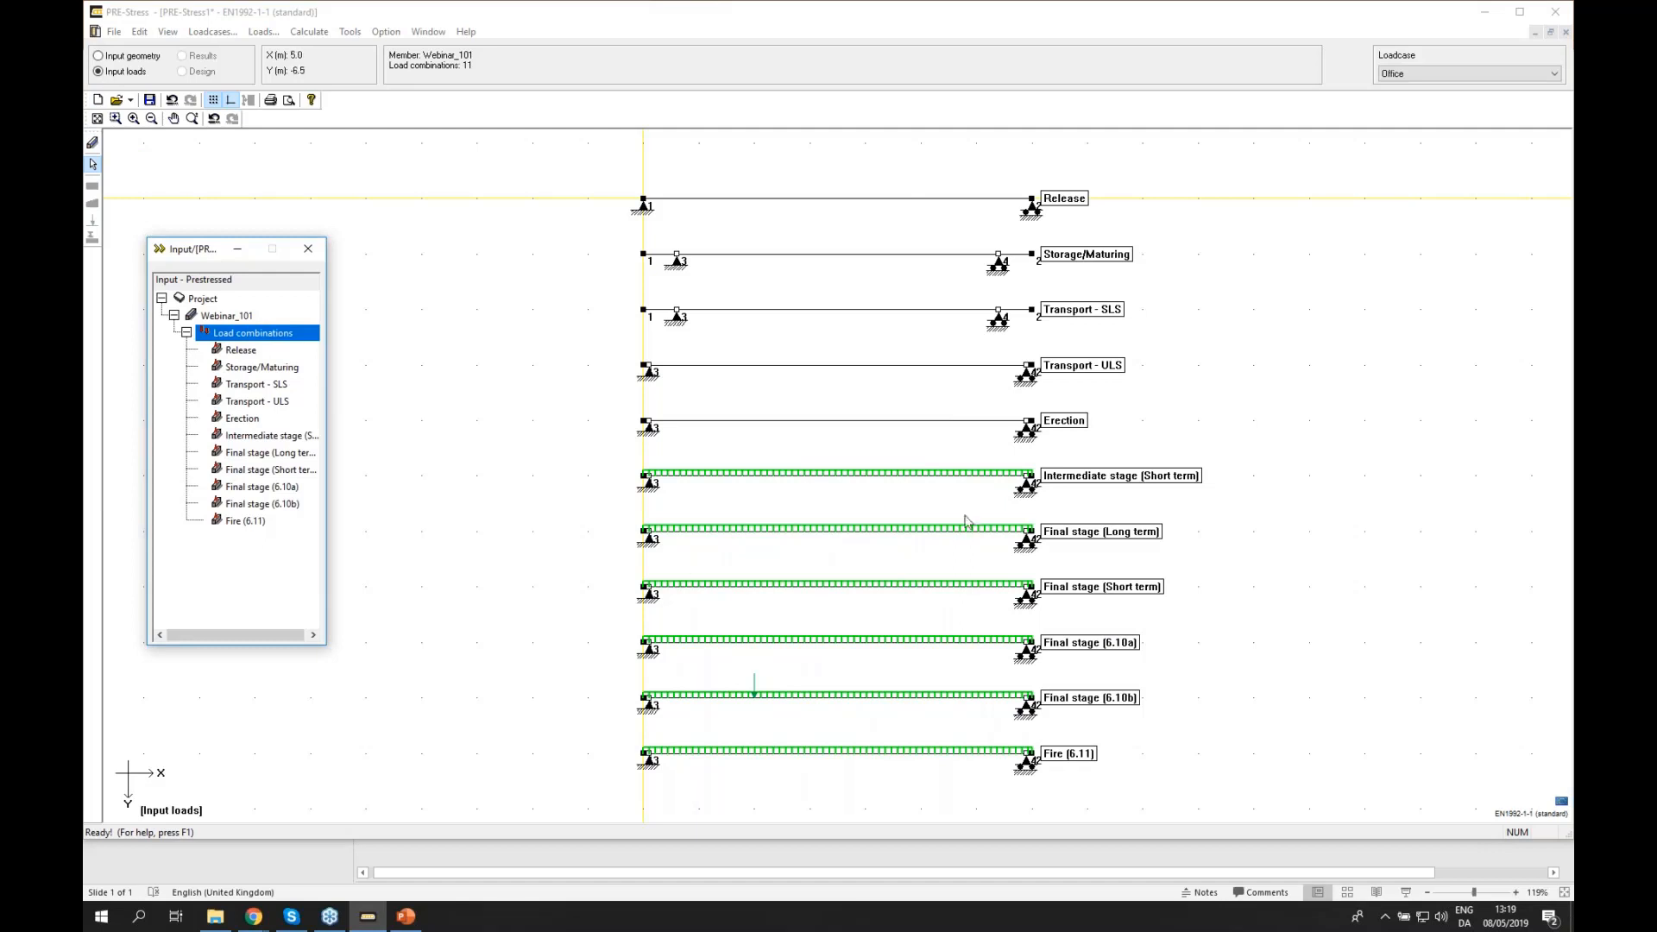
left_click(1459, 74)
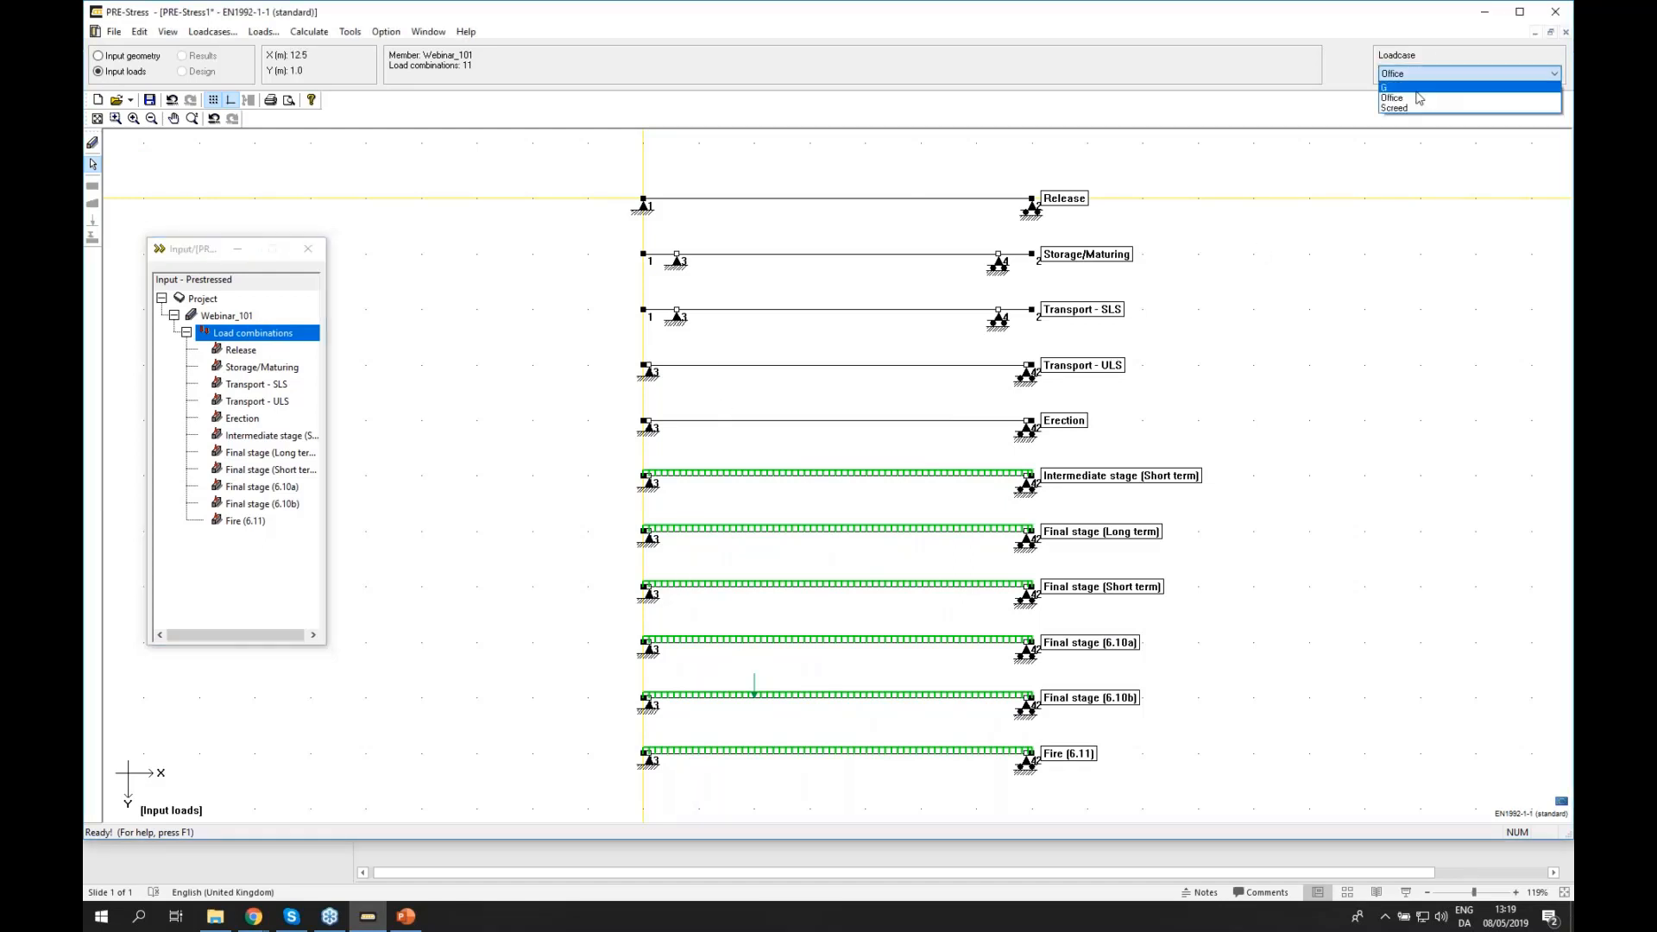
left_click(1411, 90)
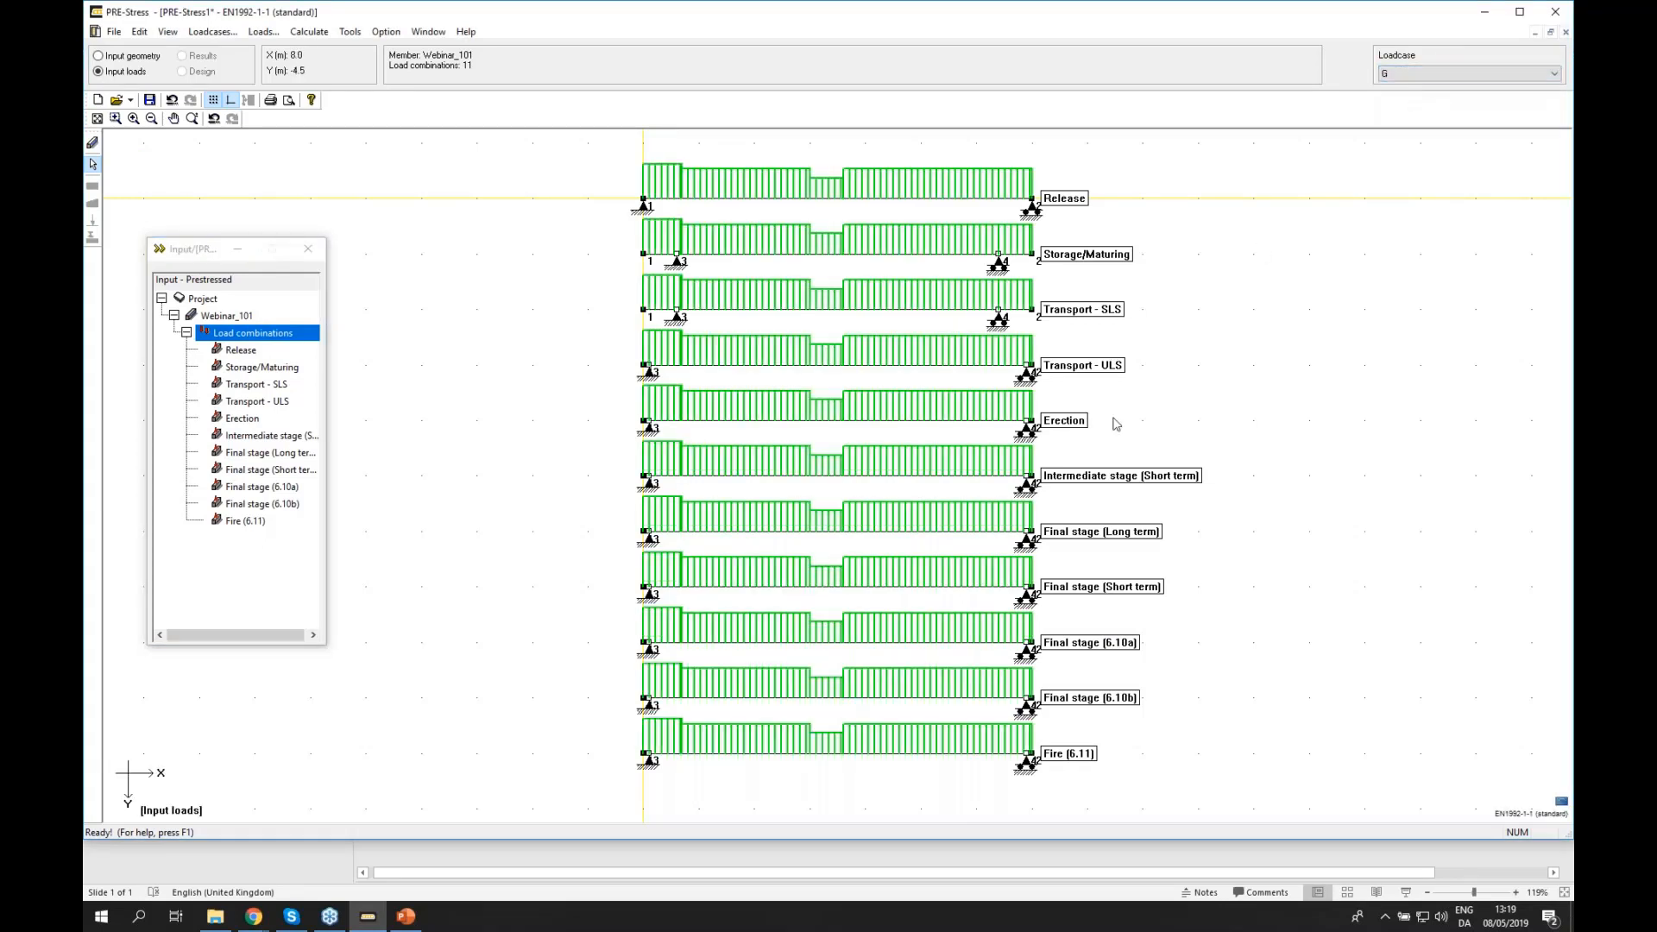
left_click(1412, 72)
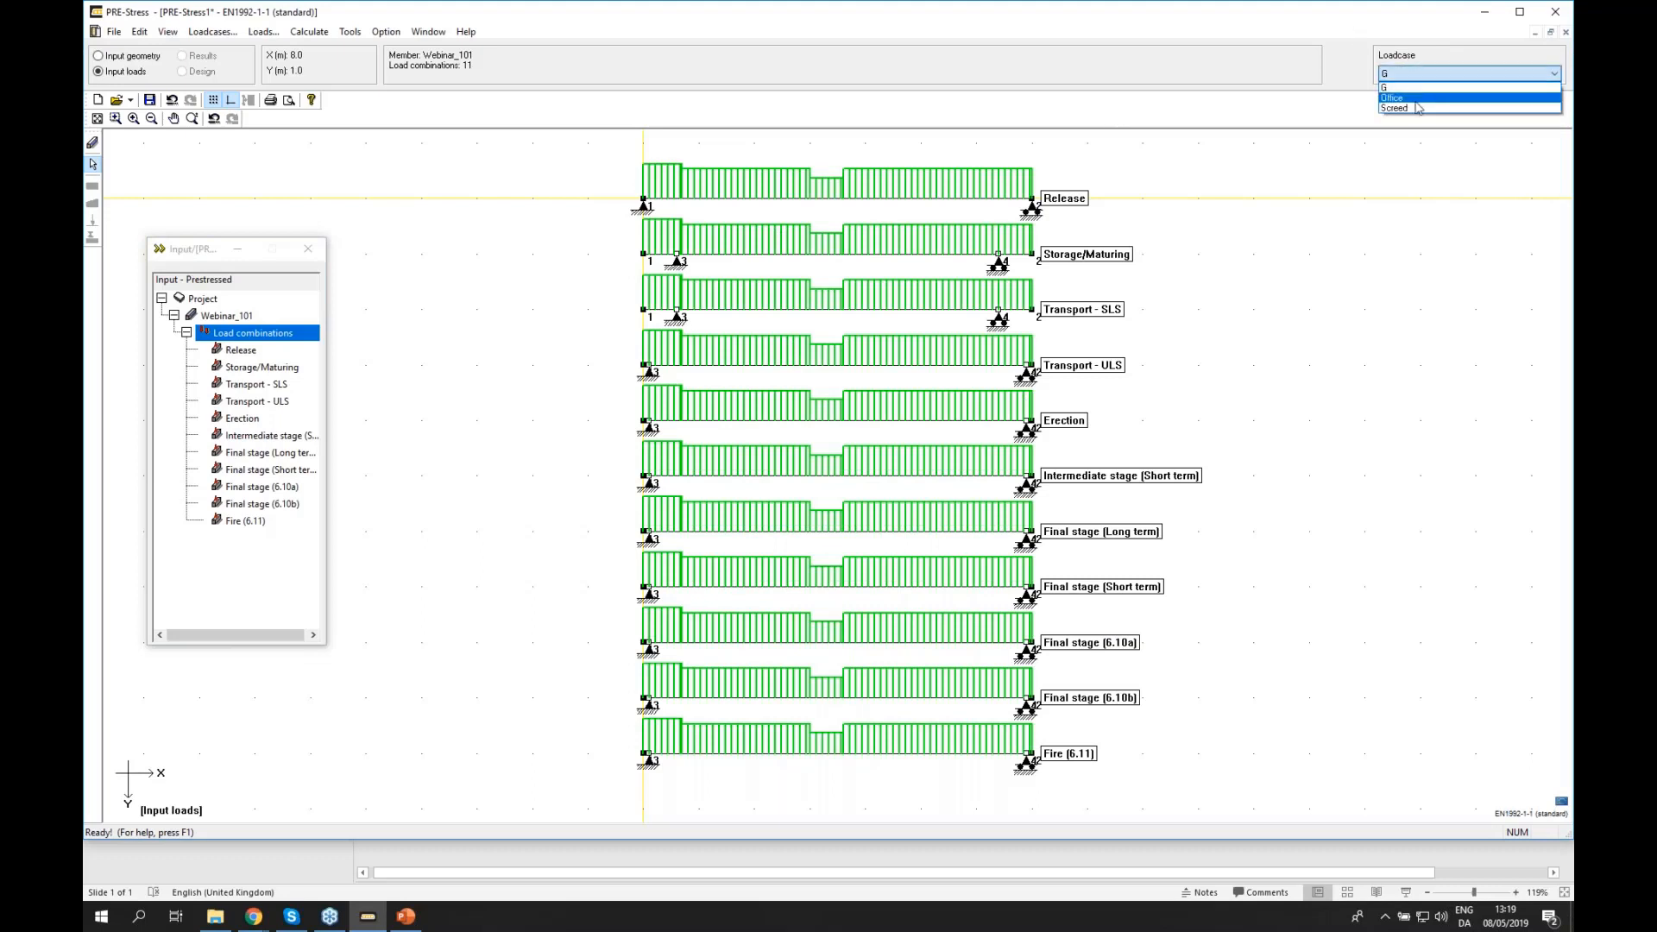
left_click(1413, 114)
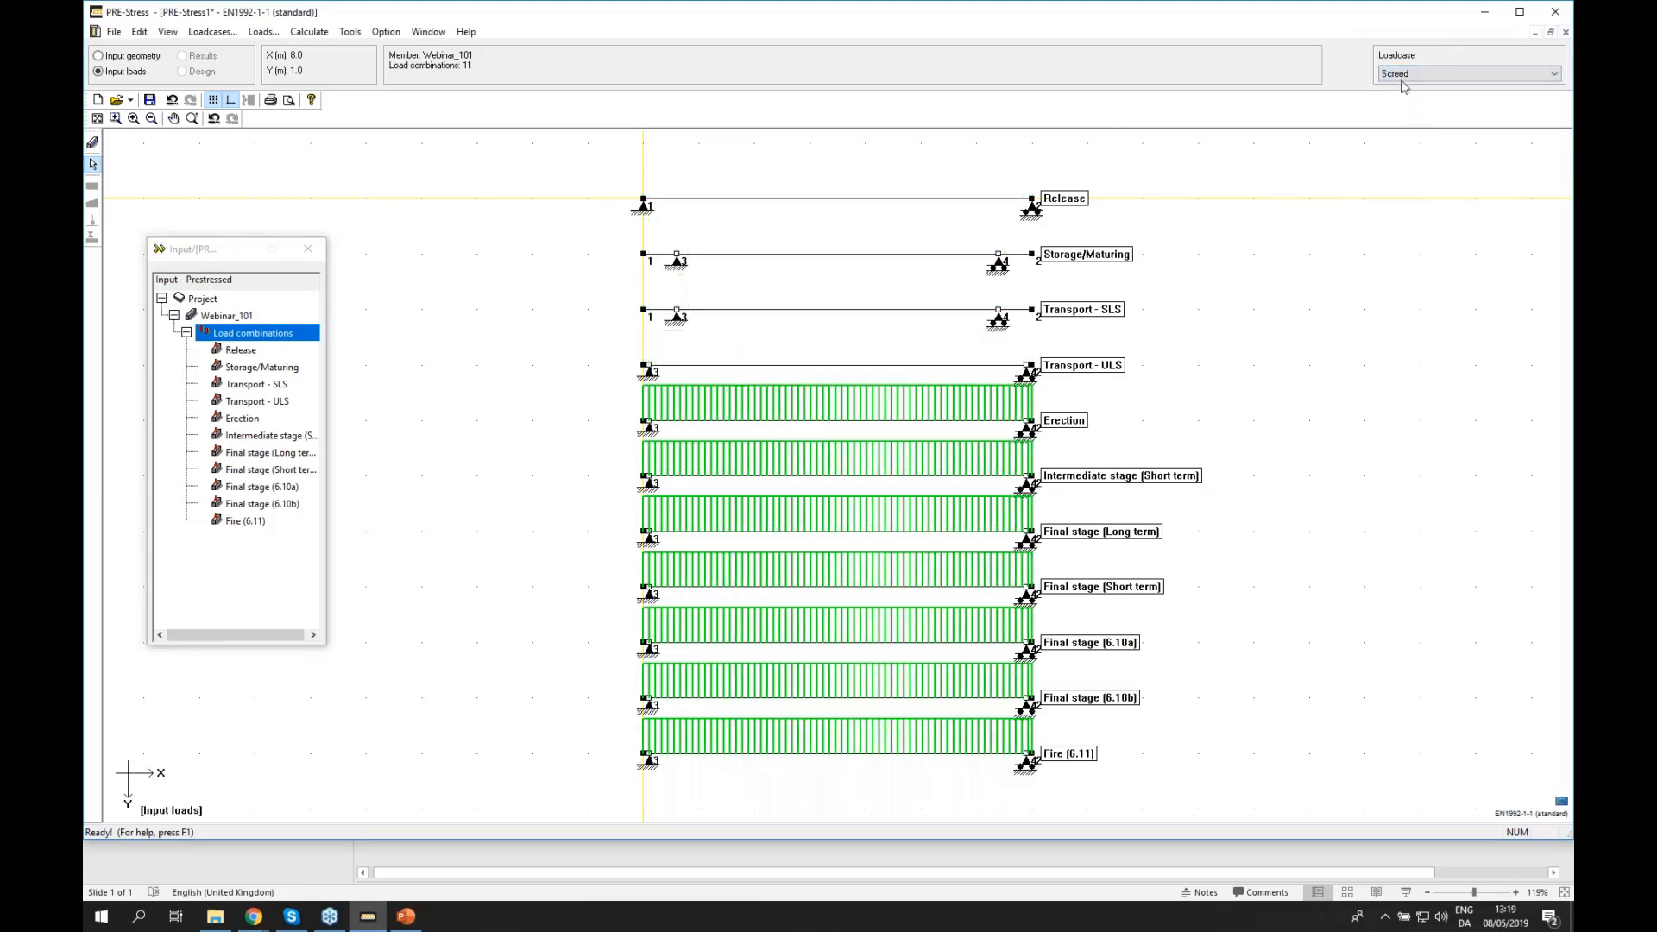
left_click(1405, 76)
left_click(1404, 99)
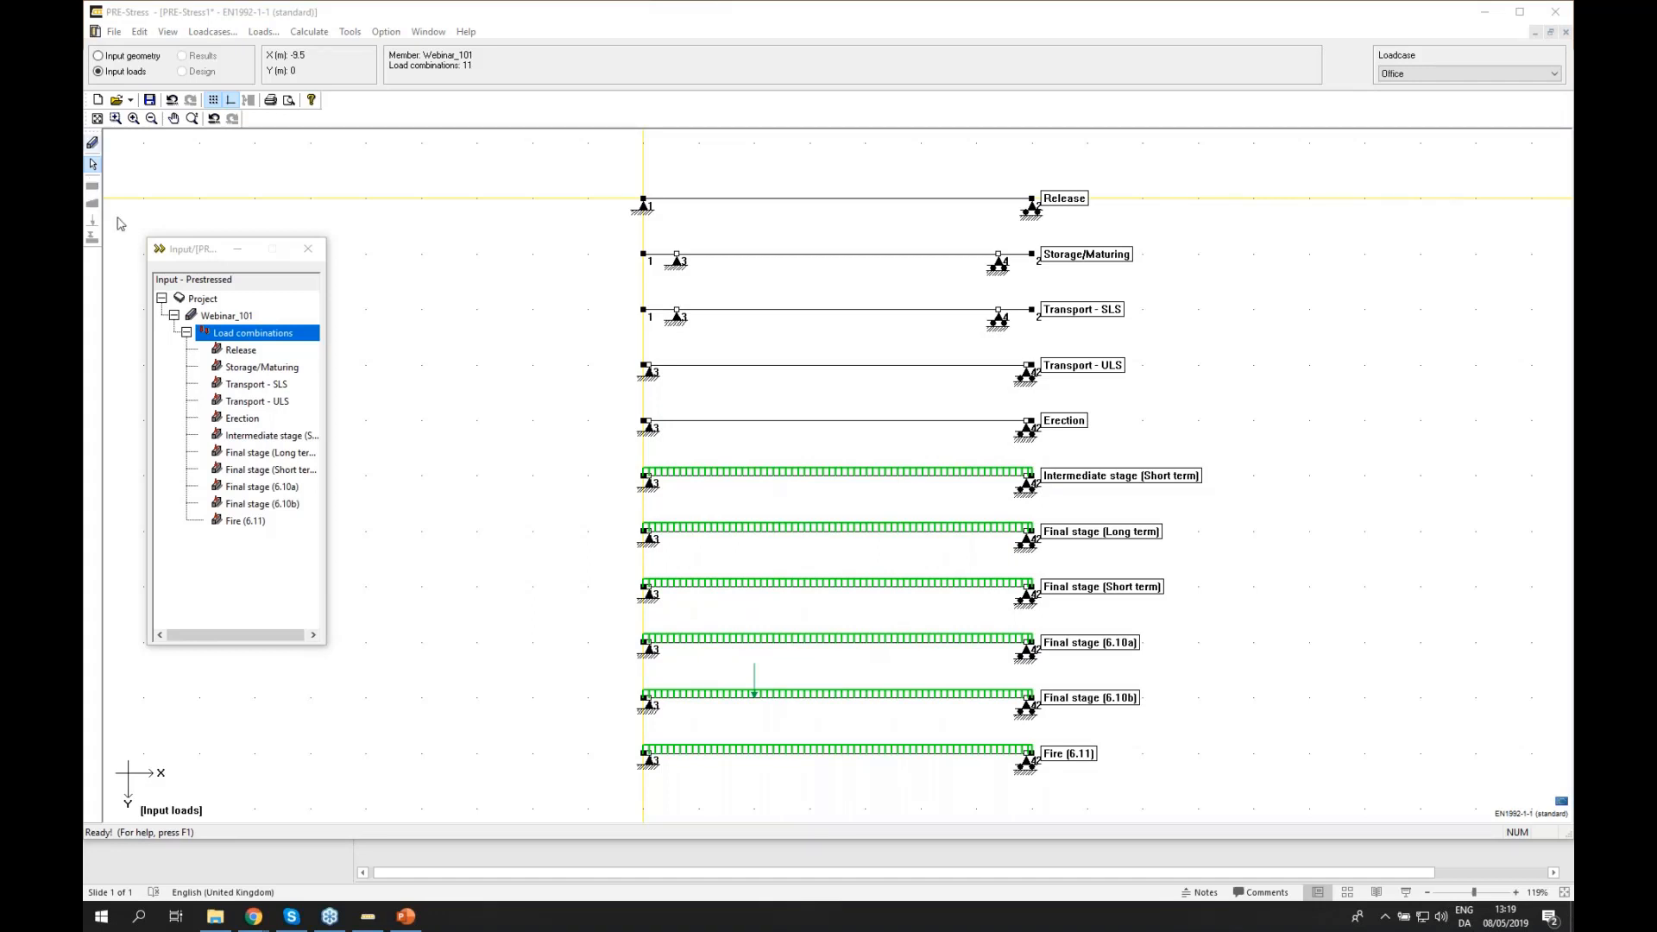
- Expand the input window to the load combination table and examine the Storage/Maturing, Transport and Erection combinations
left_click(159, 251)
left_click_drag(561, 251, 881, 290)
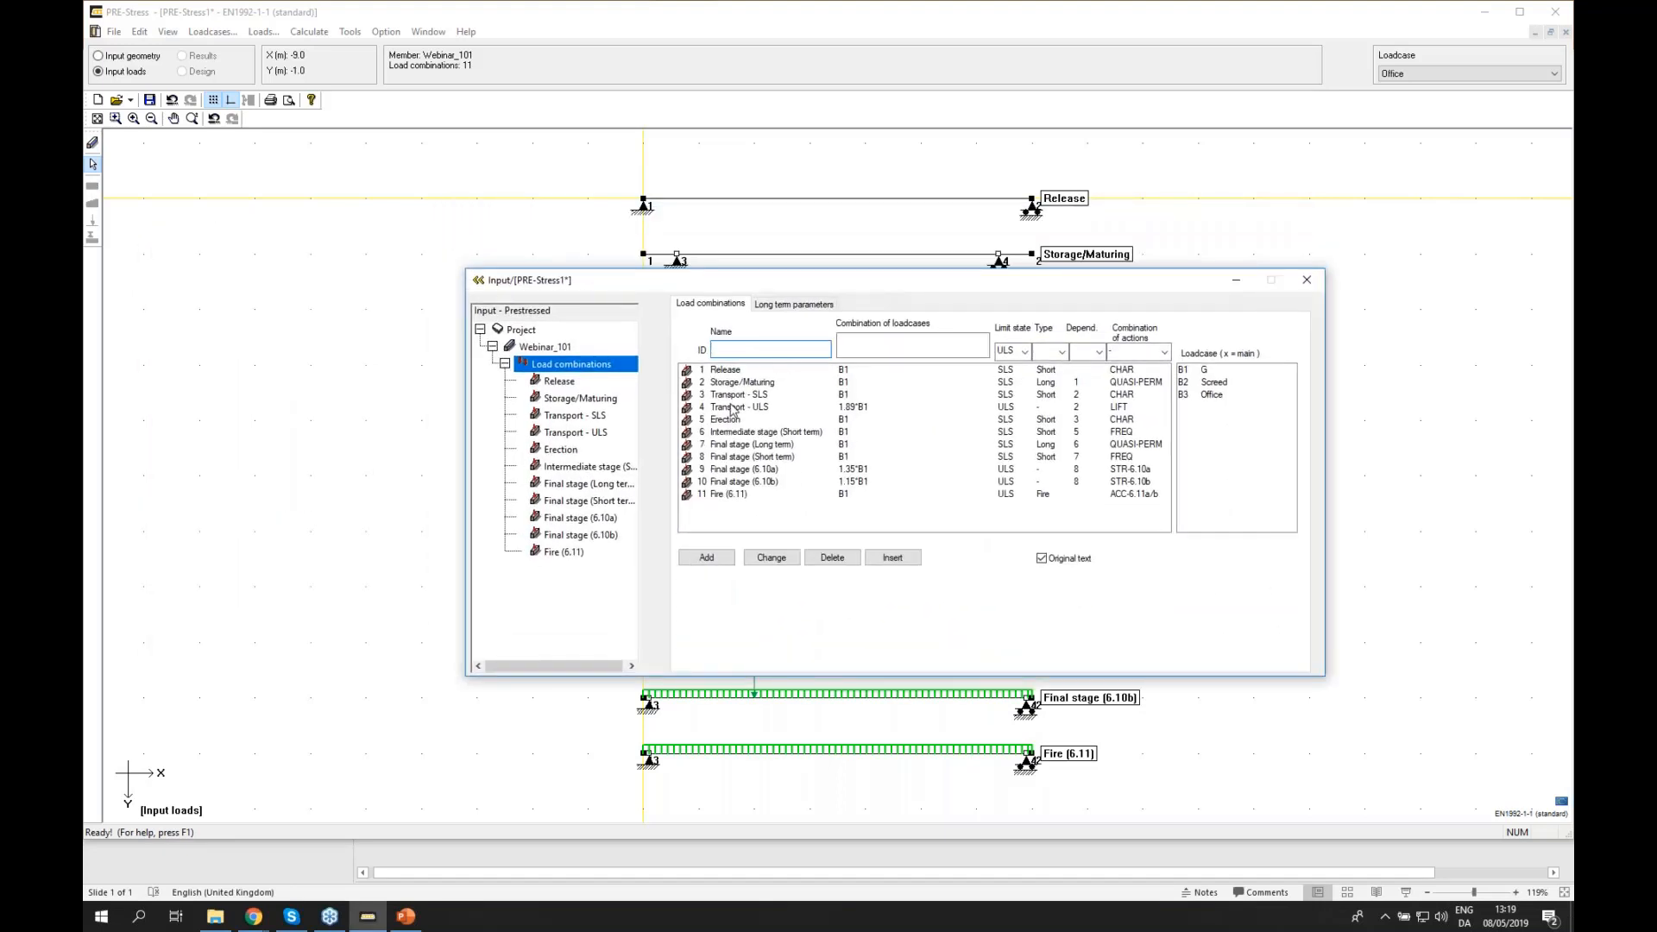
left_click(756, 384)
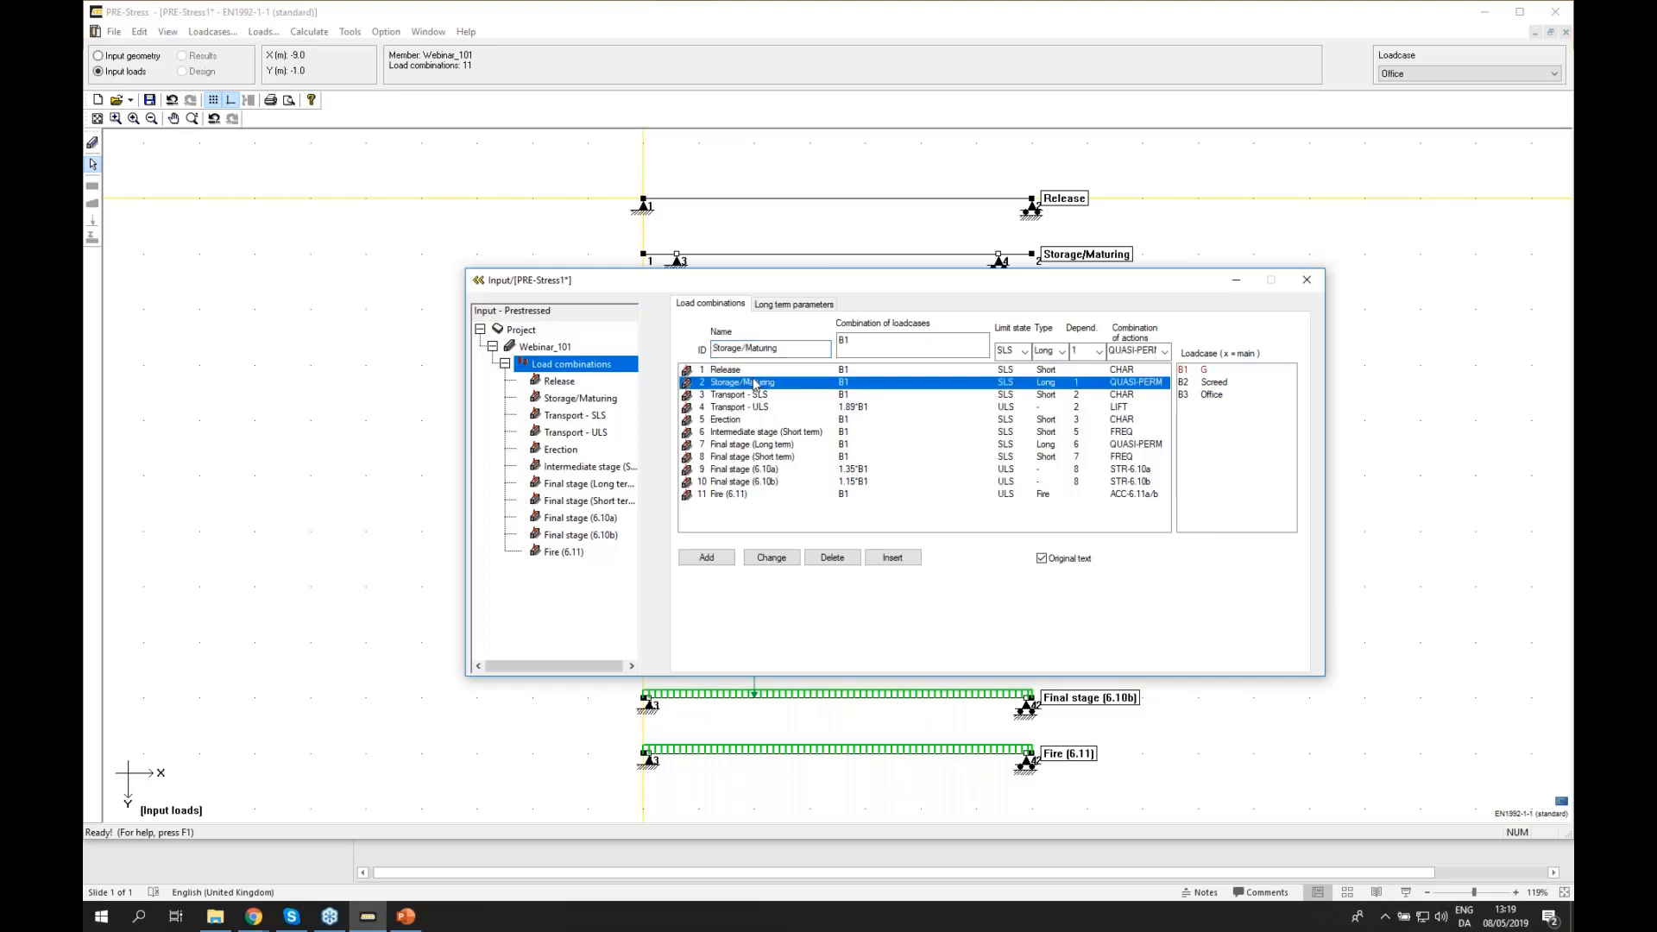
left_click(768, 396)
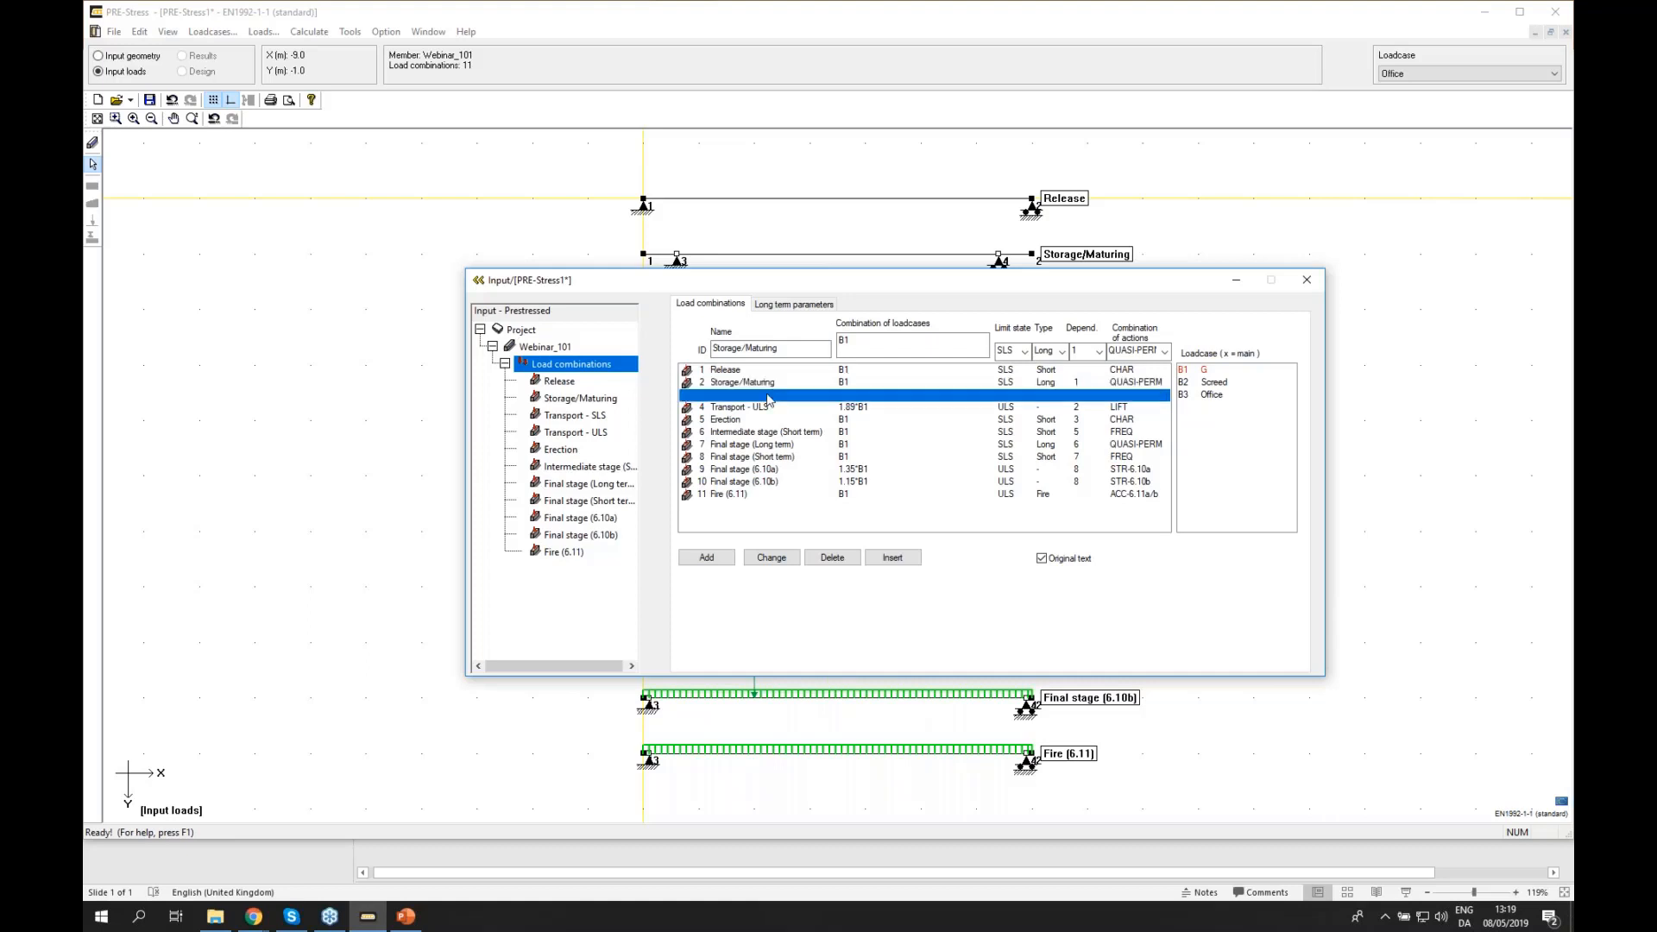
left_click(768, 408)
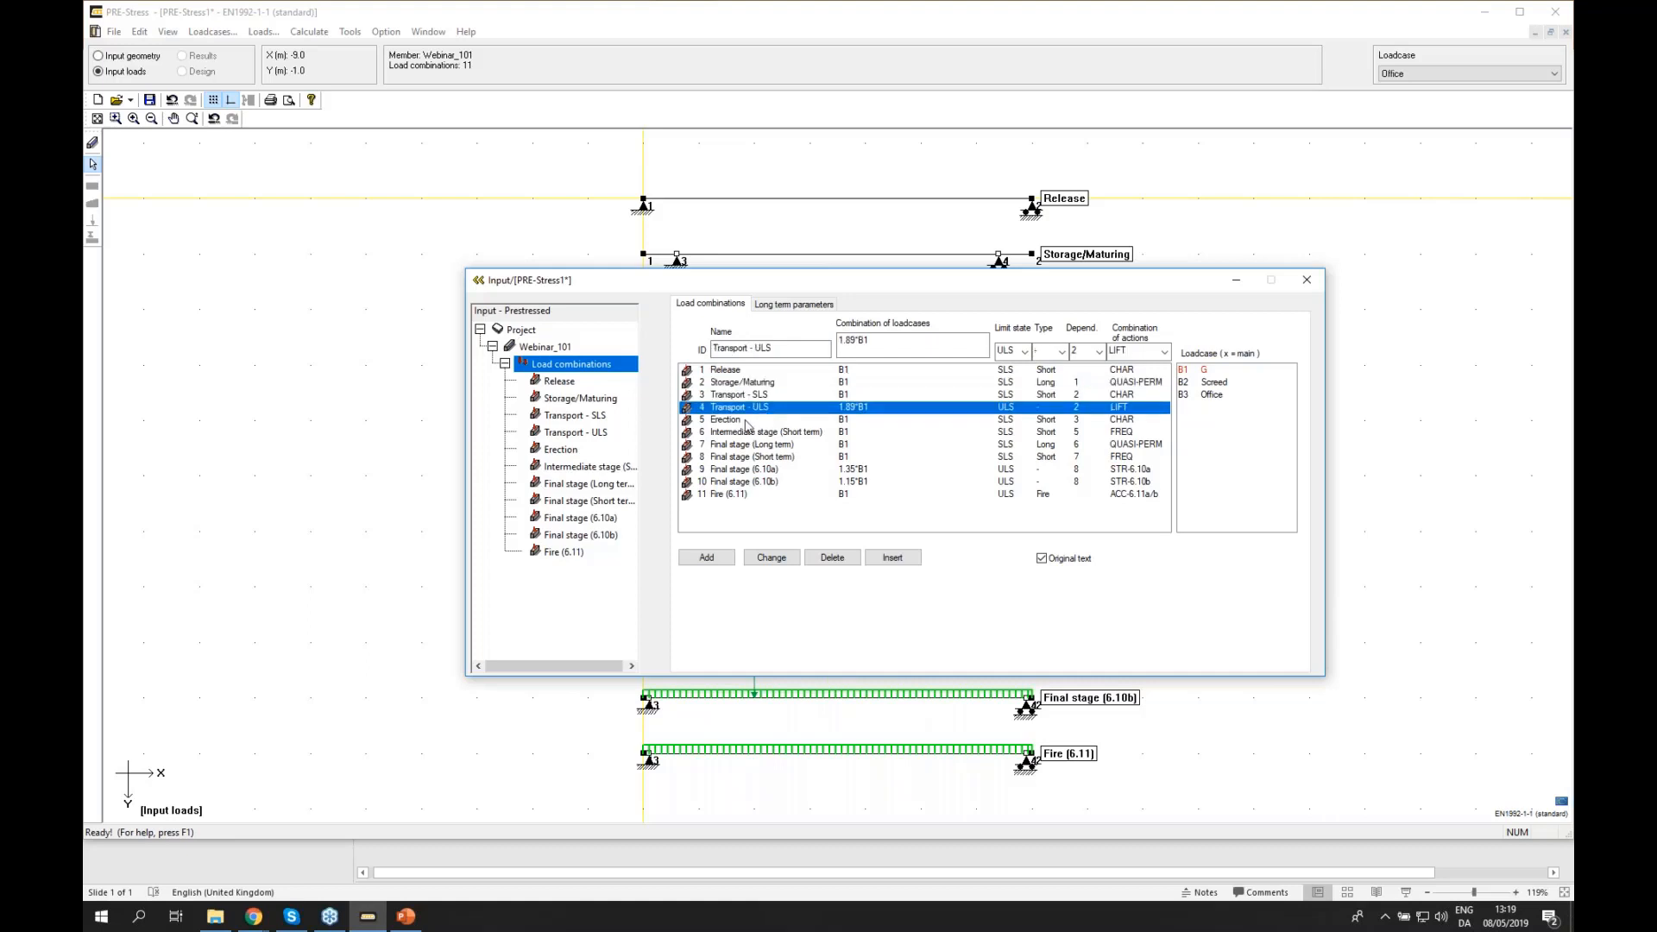
left_click(747, 420)
left_click(744, 409)
- Add the Screed and Office load cases to the Erection and Intermediate stage (Short term) combinations
left_click(734, 422)
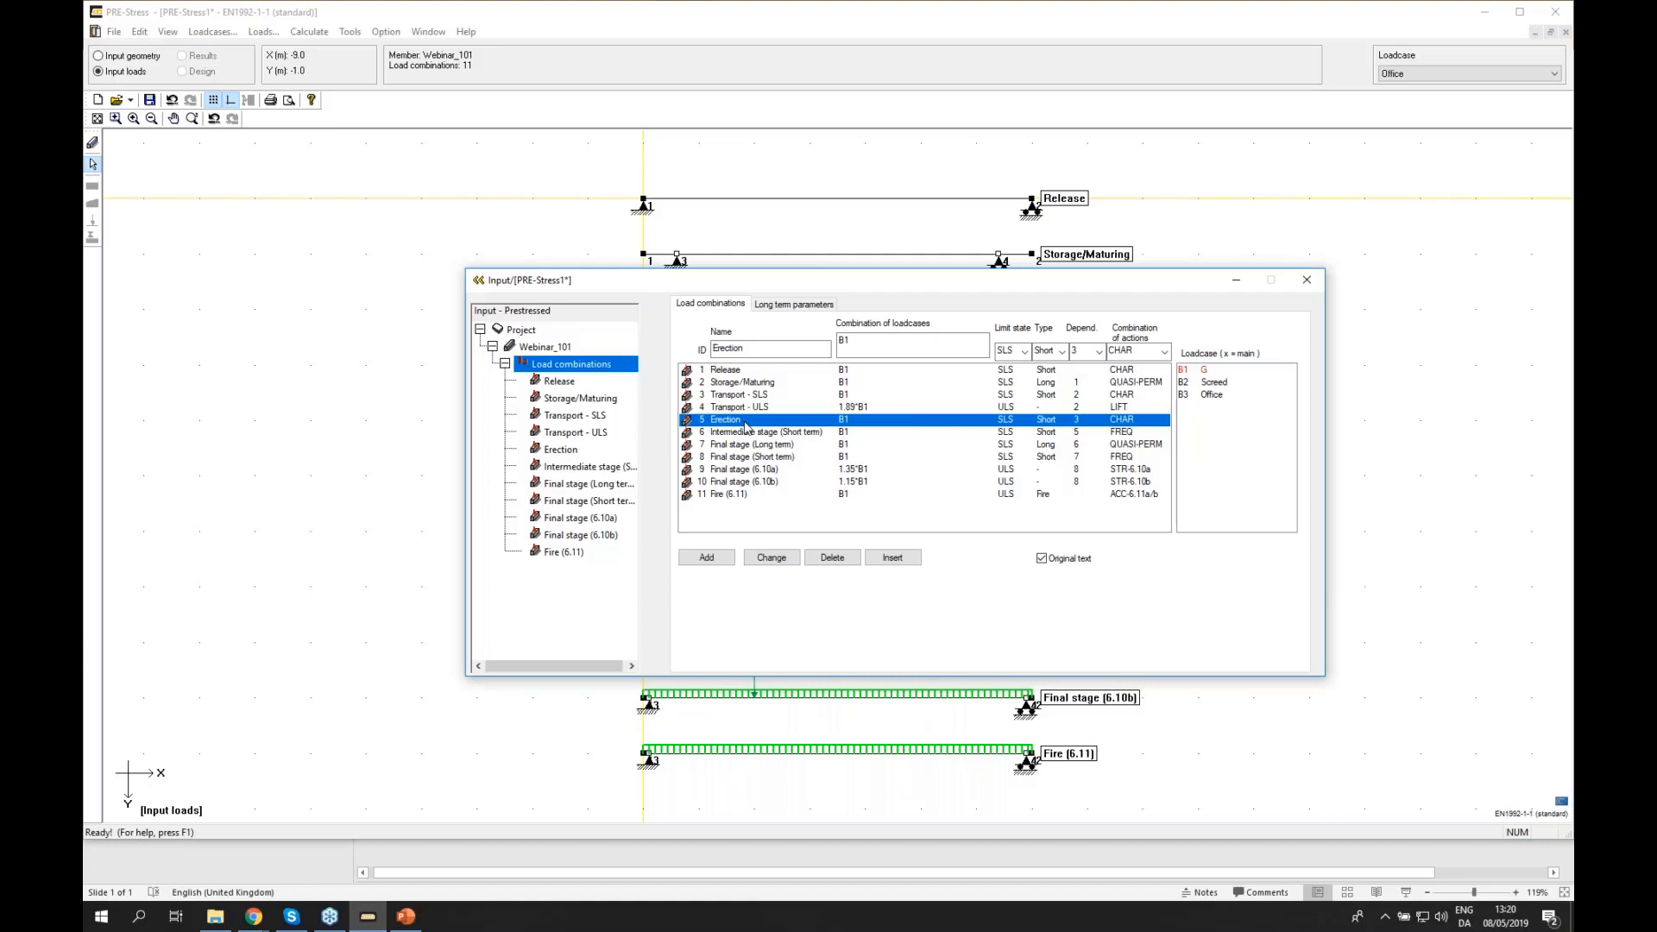
left_click(1228, 385)
left_click(1229, 395)
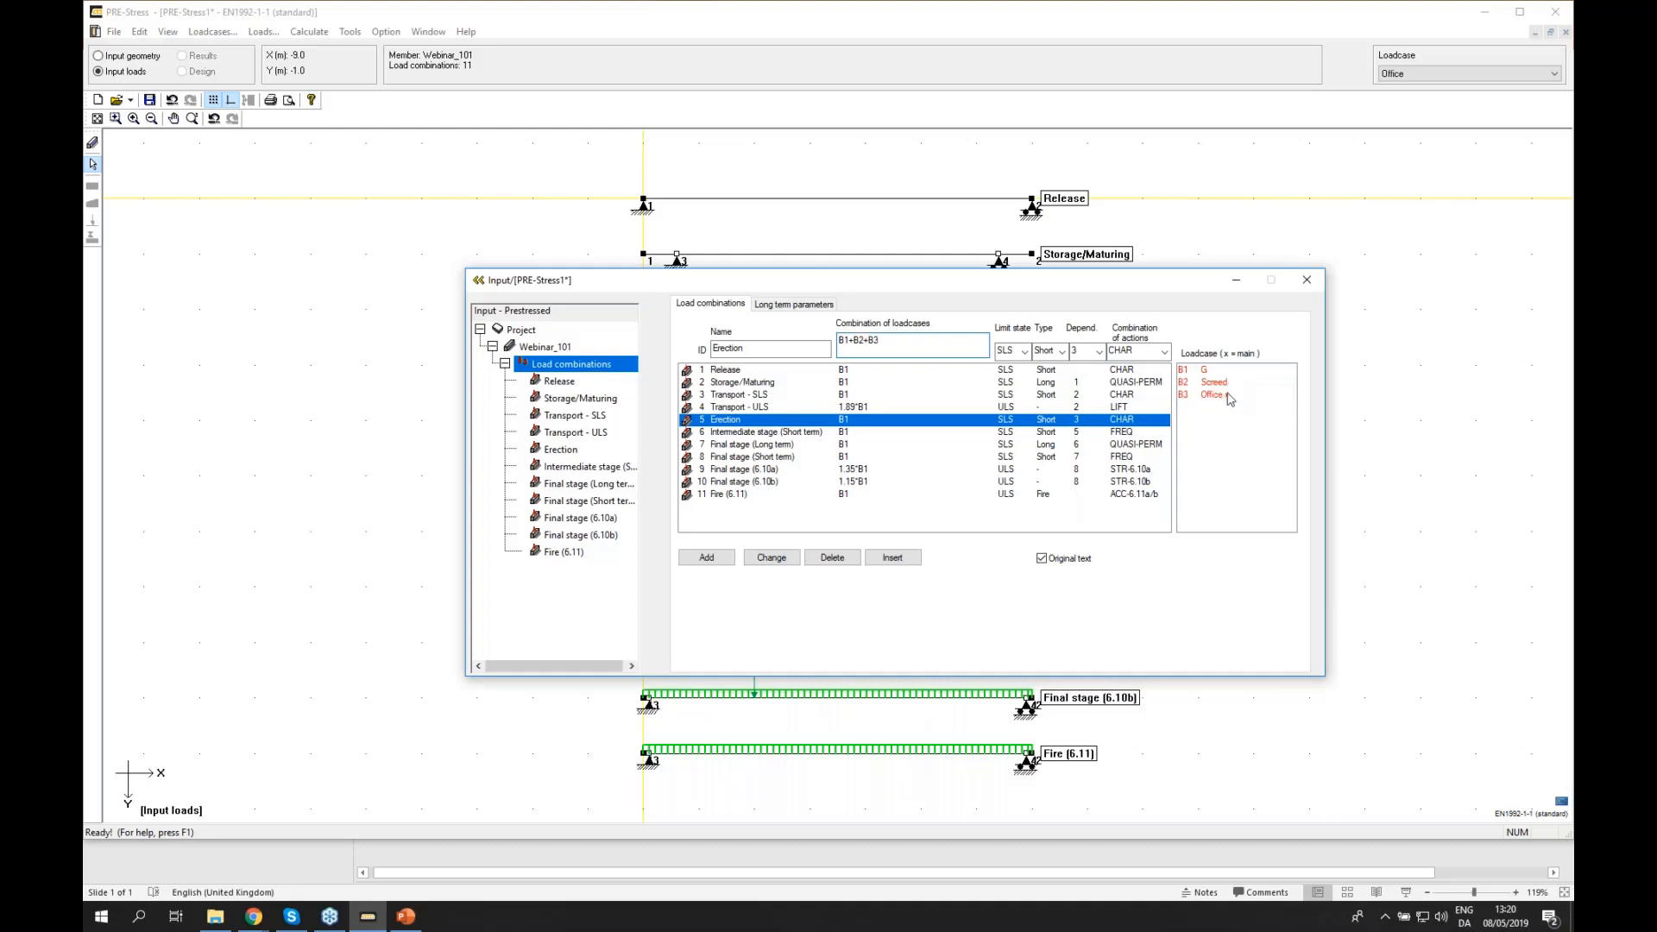
left_click(772, 559)
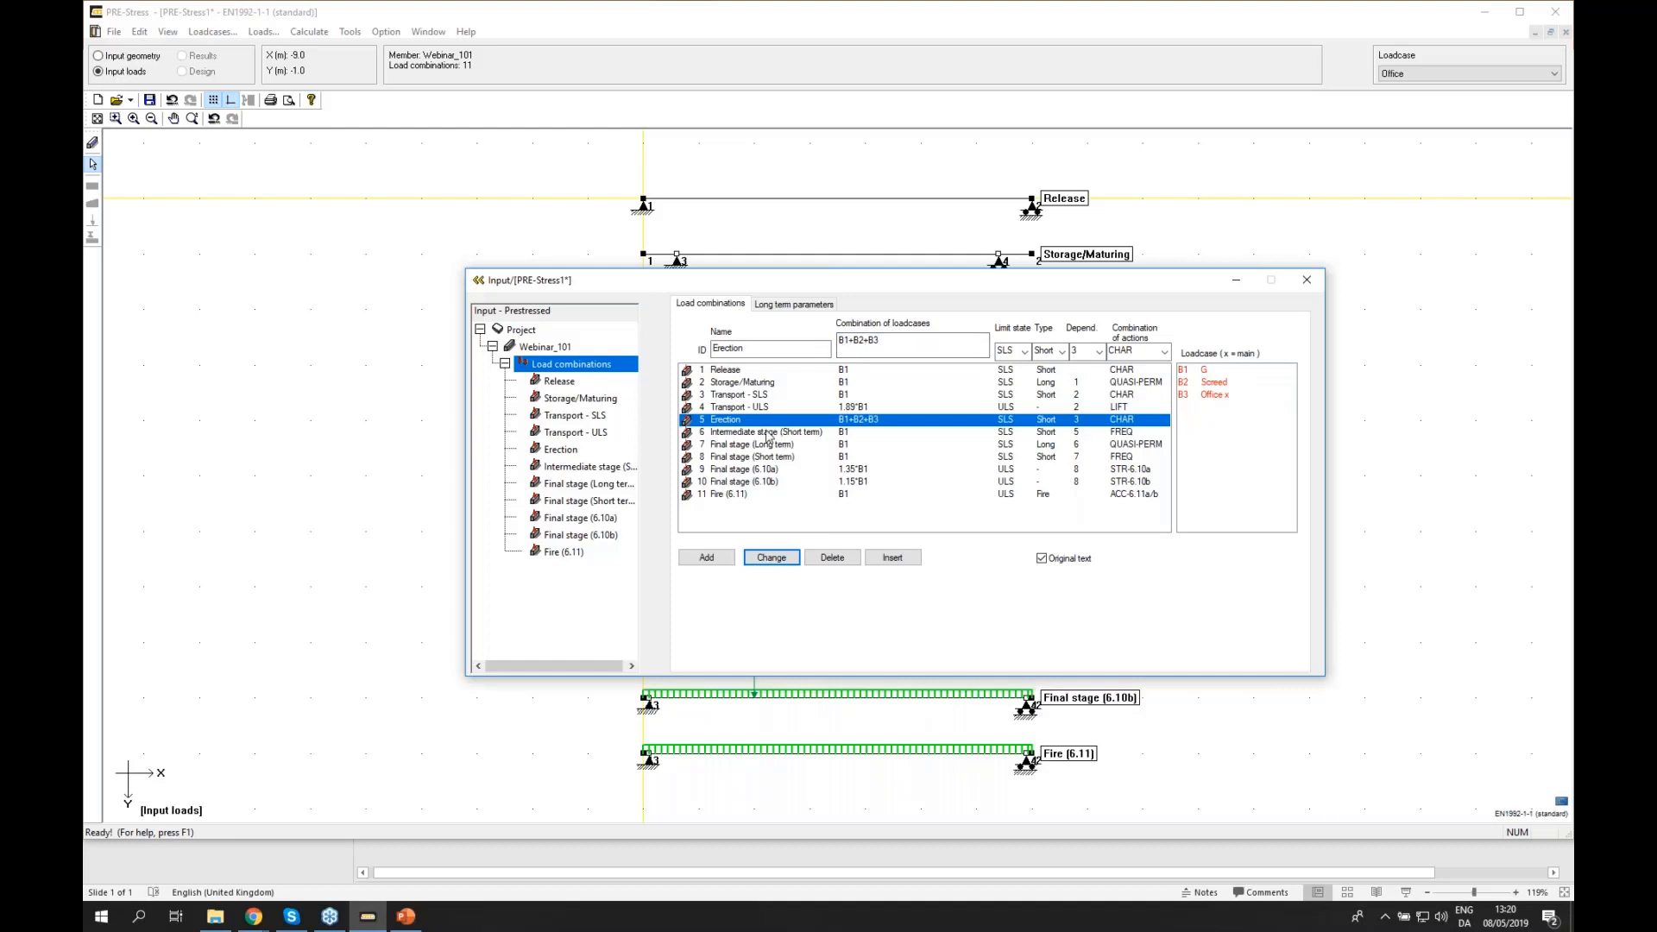
left_click(767, 434)
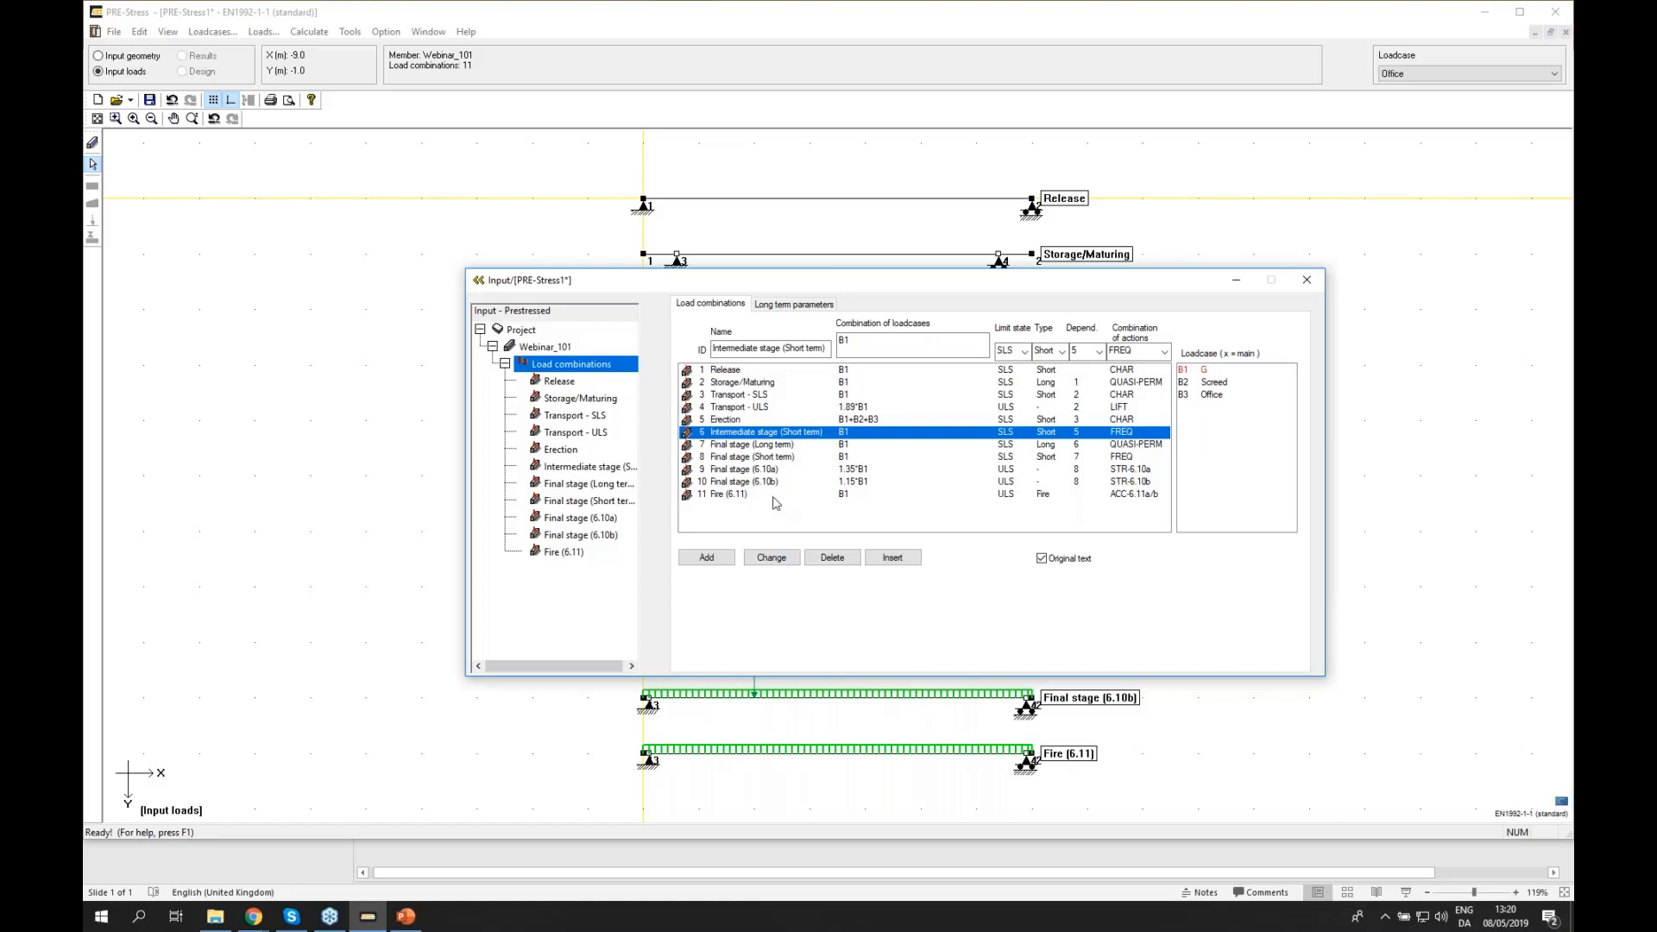
left_click(1220, 384)
left_click(1221, 396)
left_click(771, 559)
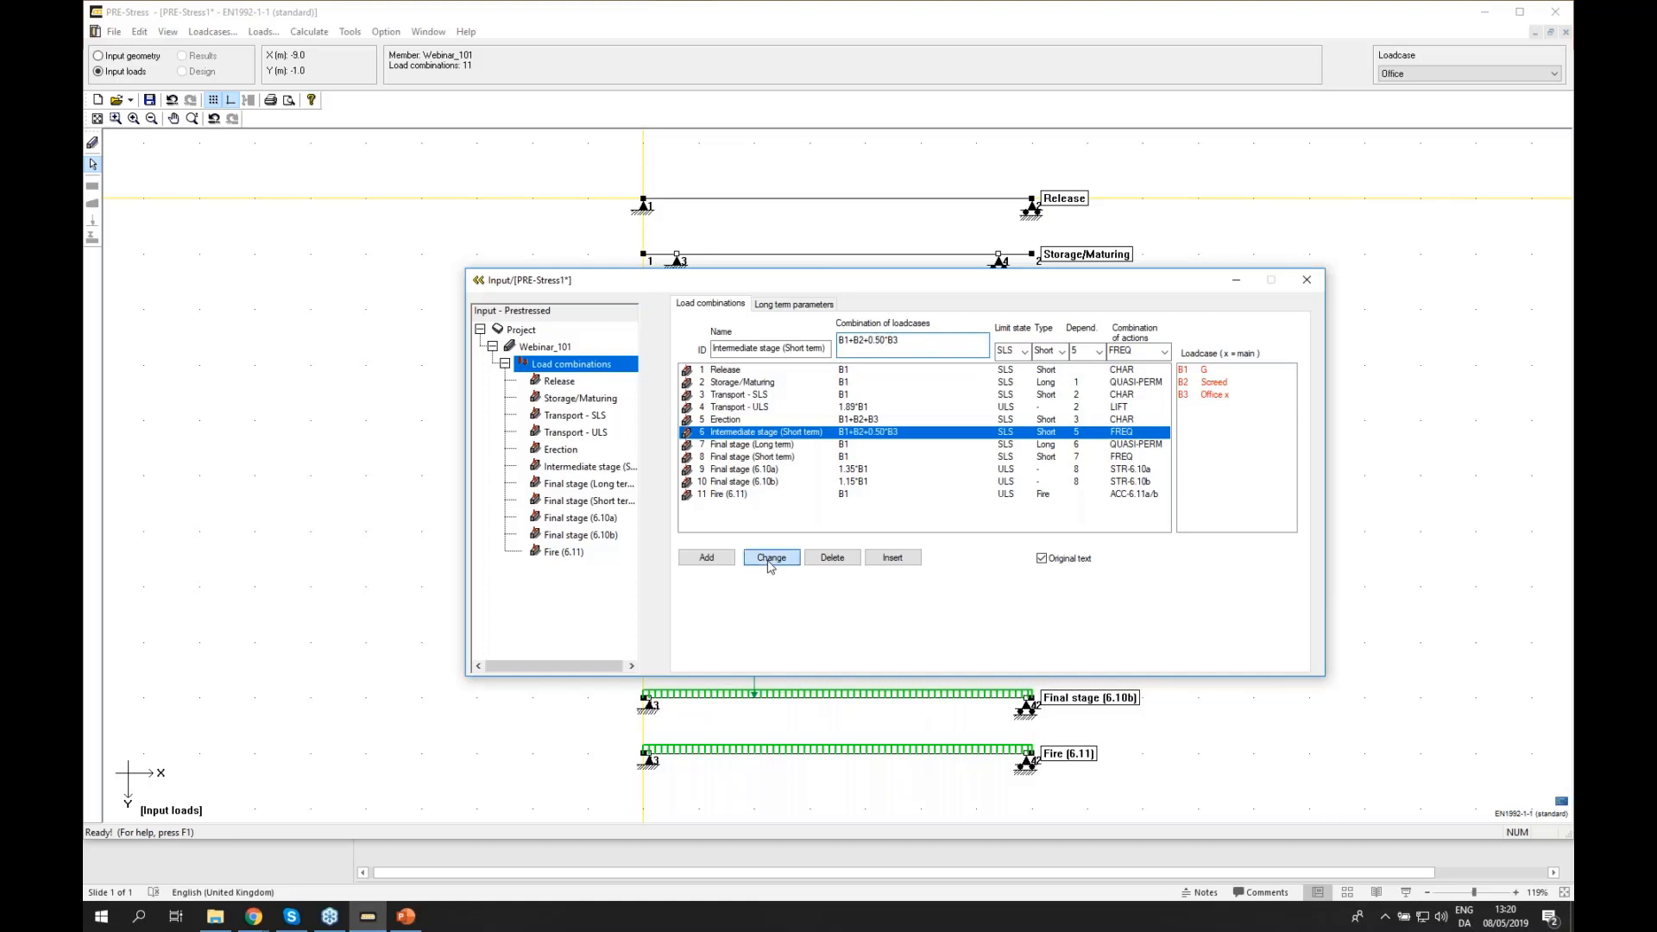
- Add the Screed and Office load cases to the Final stage (Long term) and Final stage (Short term) combinations
left_click(764, 445)
left_click(1213, 383)
left_click(1209, 395)
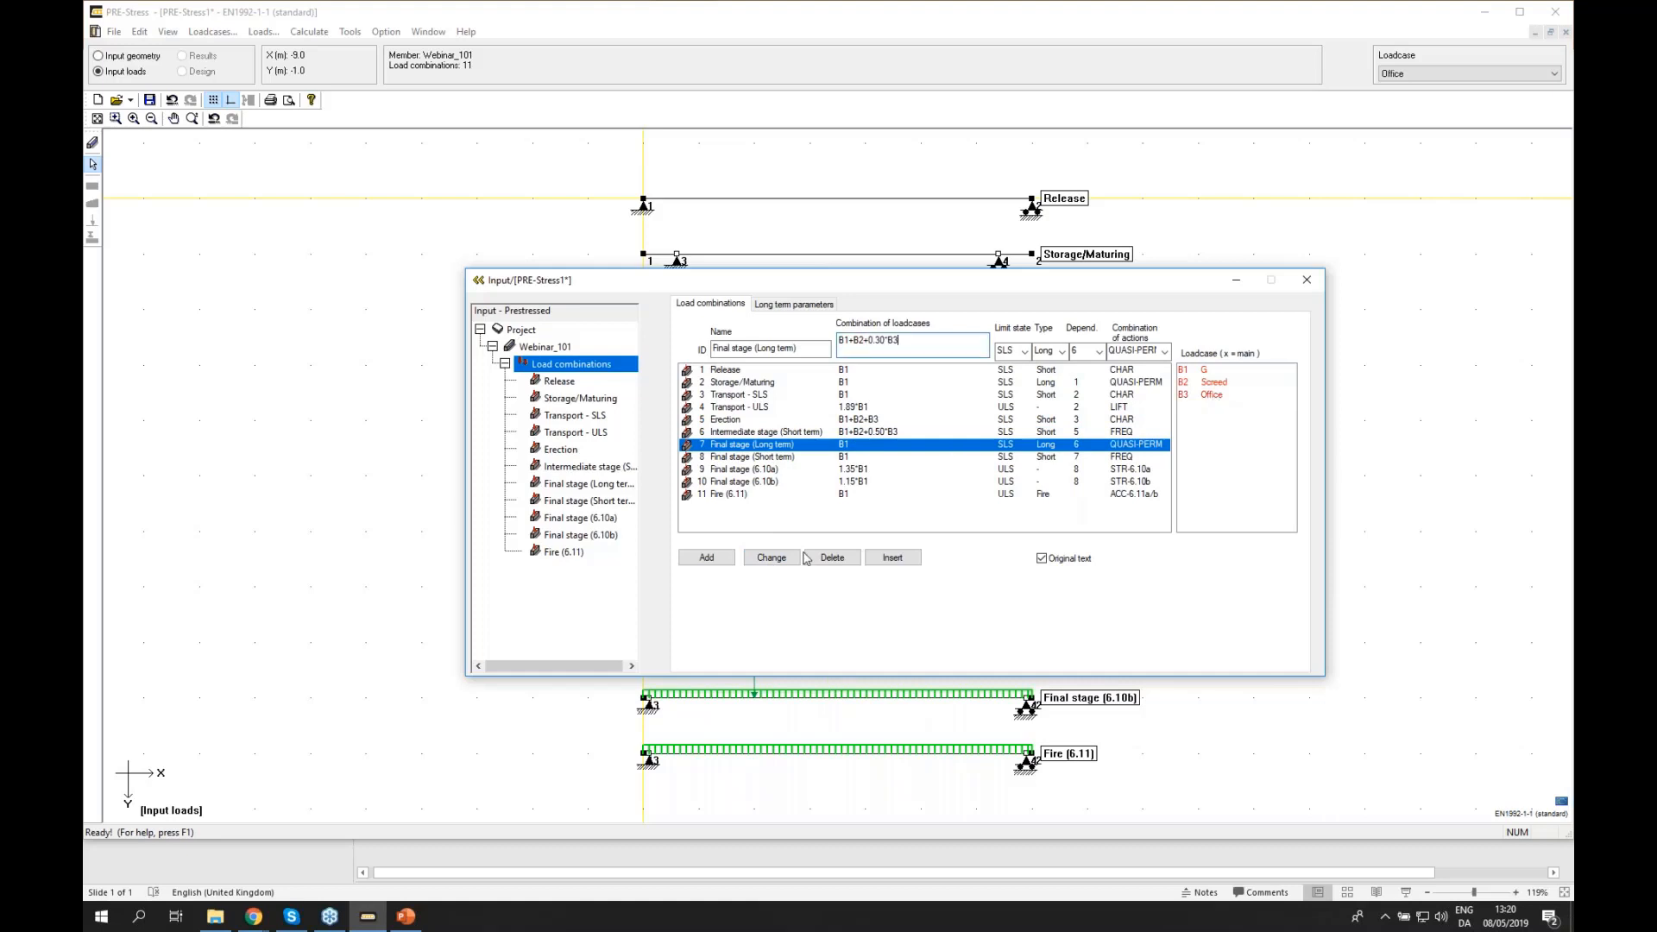
left_click(771, 559)
left_click(790, 458)
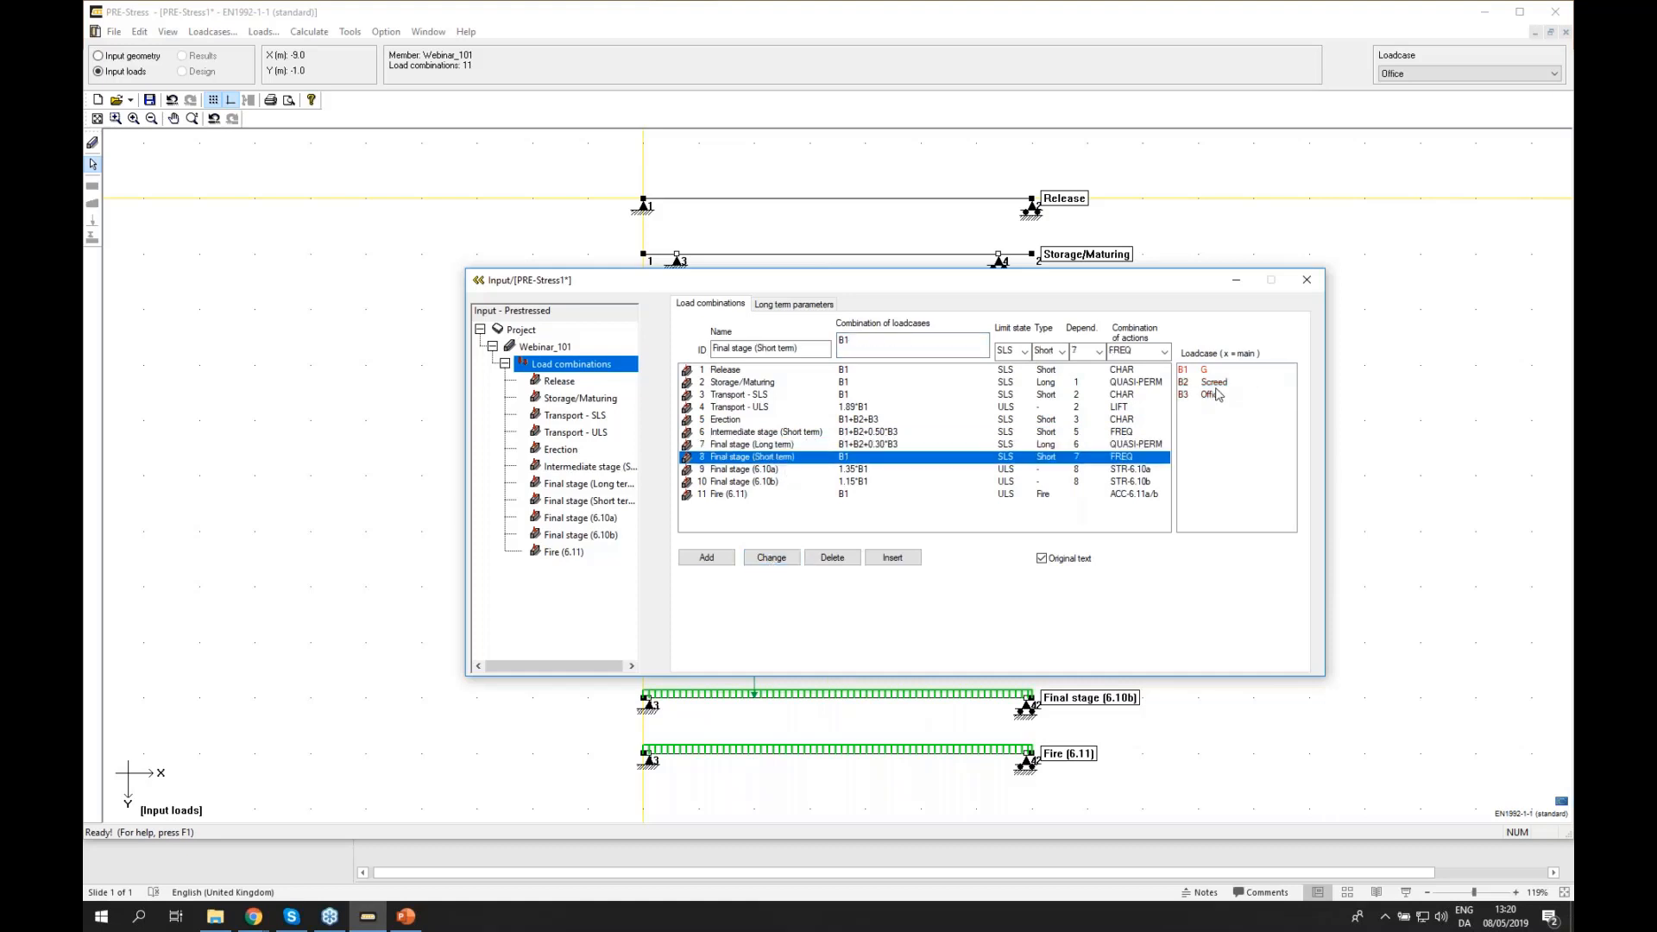
left_click(1212, 382)
left_click(1213, 395)
left_click(785, 564)
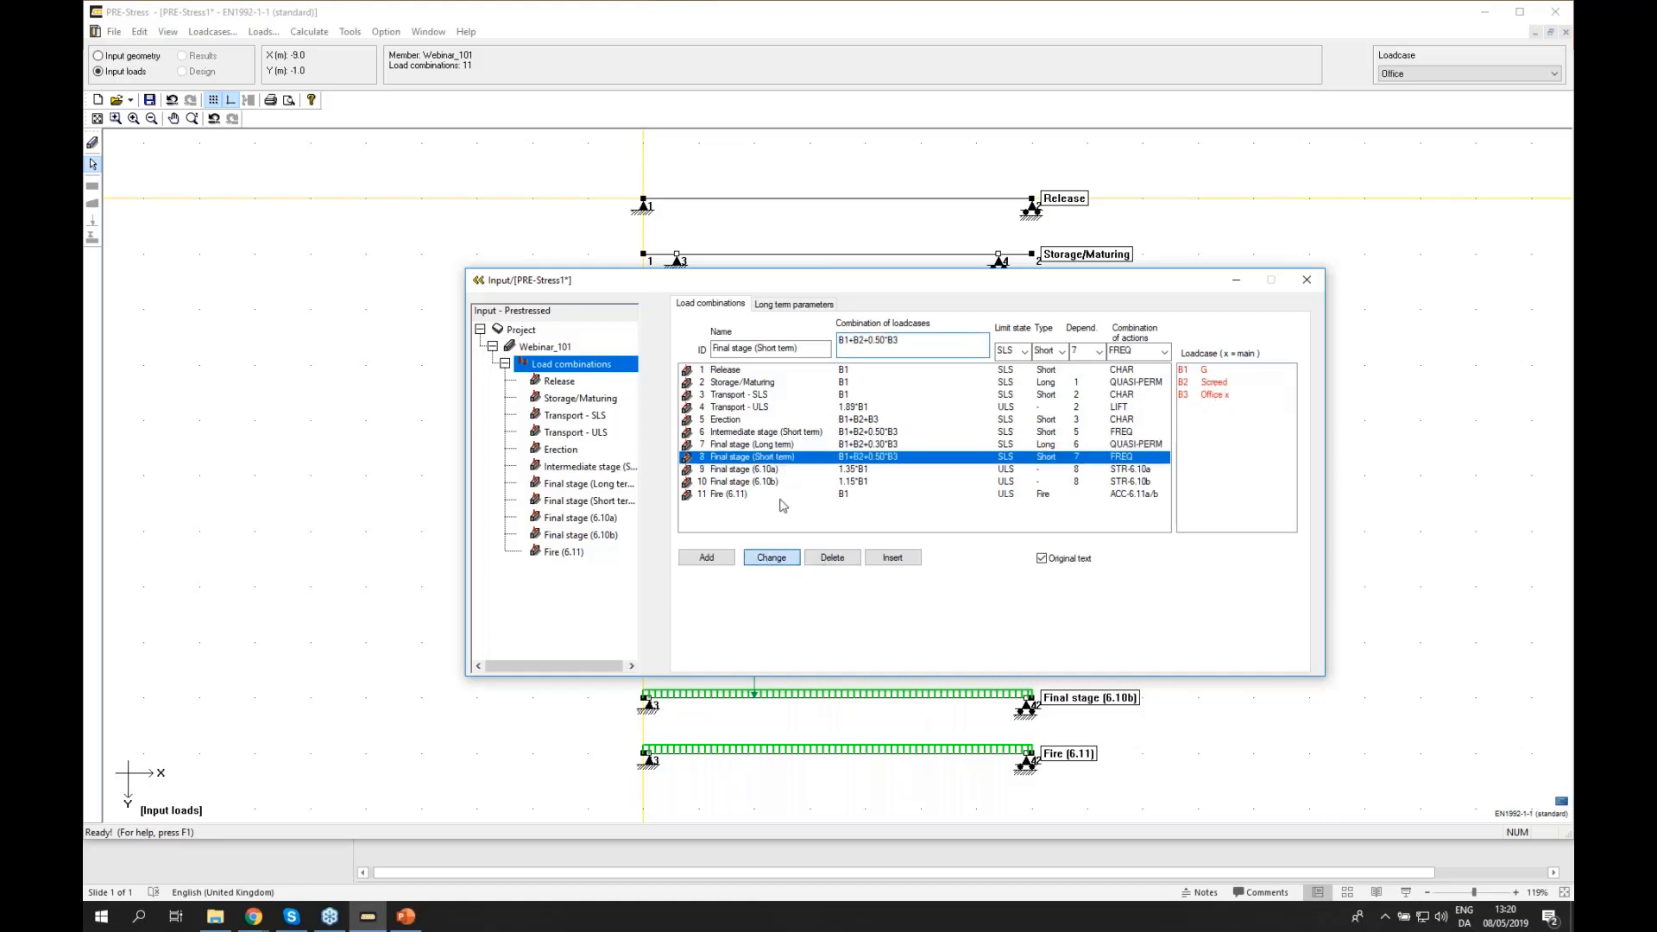
- Add the Screed and Office load cases to the Final stage (6.10a) and Final stage (6.10b) combinations
left_click(784, 471)
left_click(1212, 382)
left_click(1213, 394)
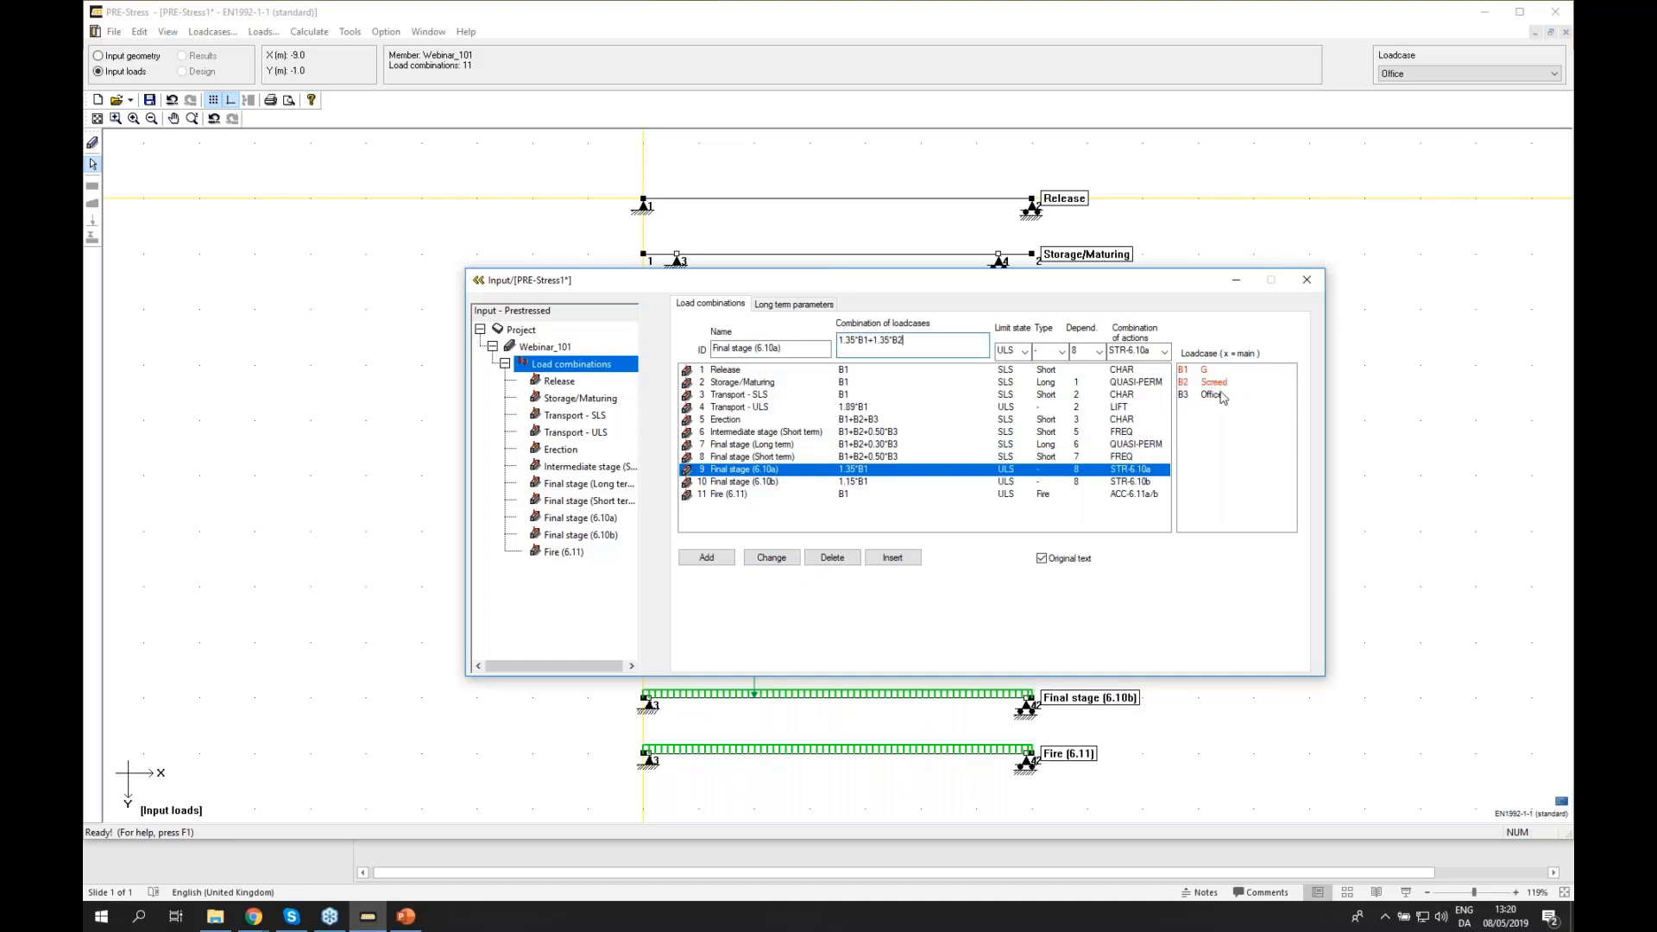
left_click(772, 558)
left_click(785, 482)
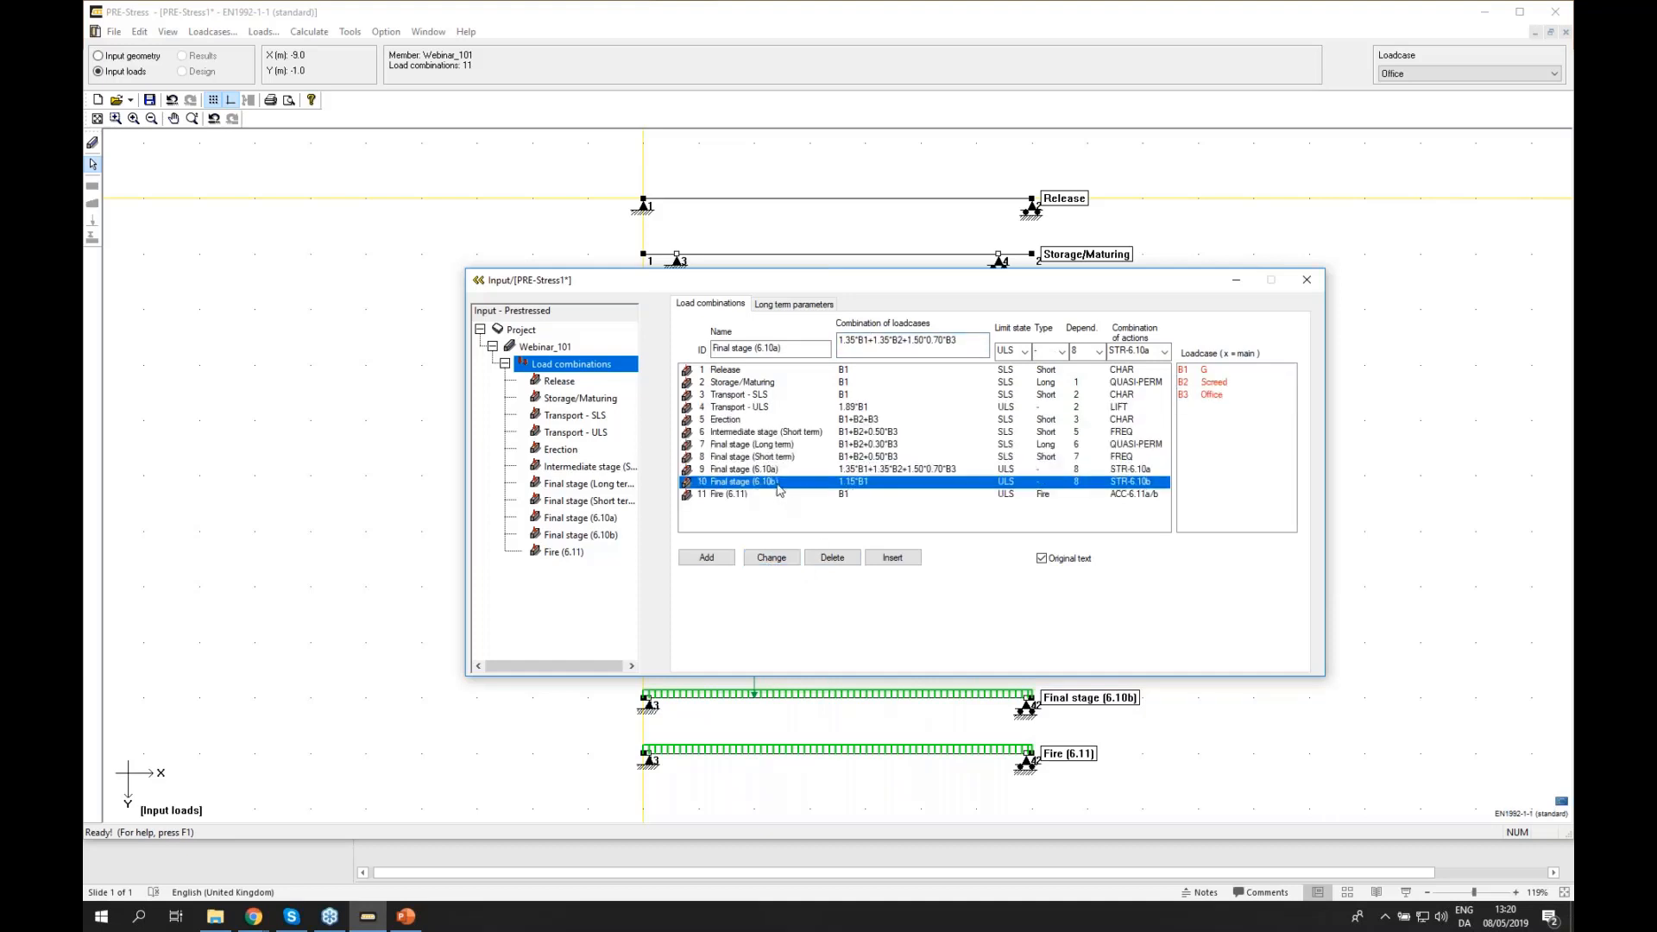
left_click(1213, 383)
left_click(1213, 395)
left_click(772, 558)
- Add the Screed and Office load cases to the Fire (6.11) combination and apply the change
left_click(774, 495)
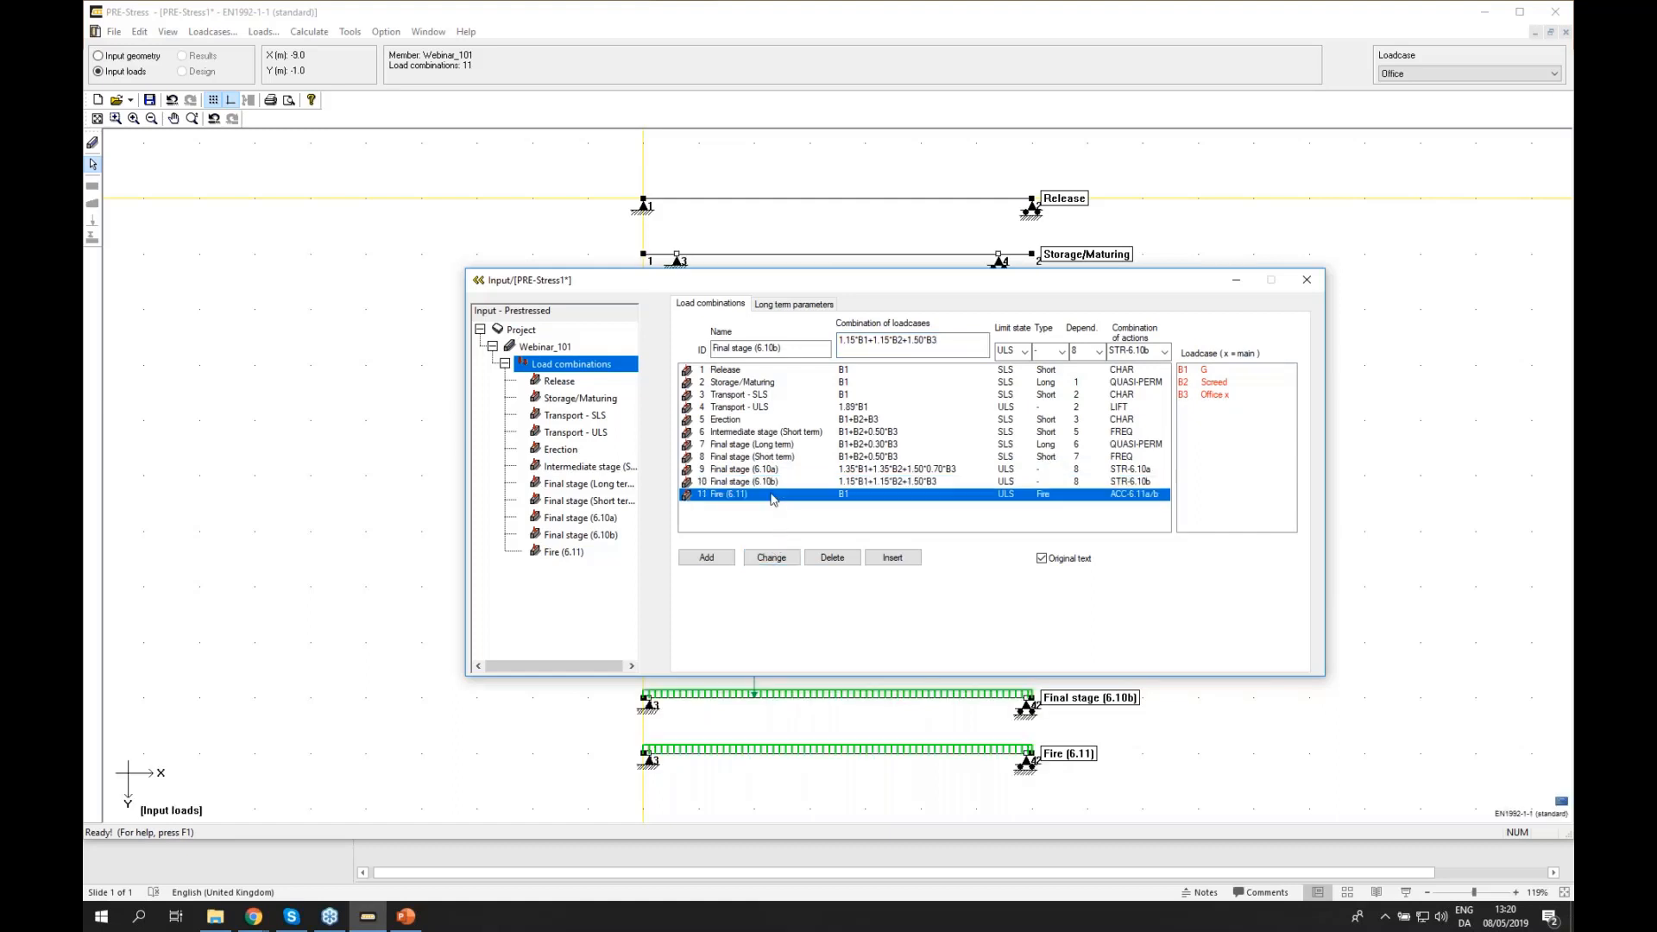
left_click(1213, 382)
left_click(1213, 394)
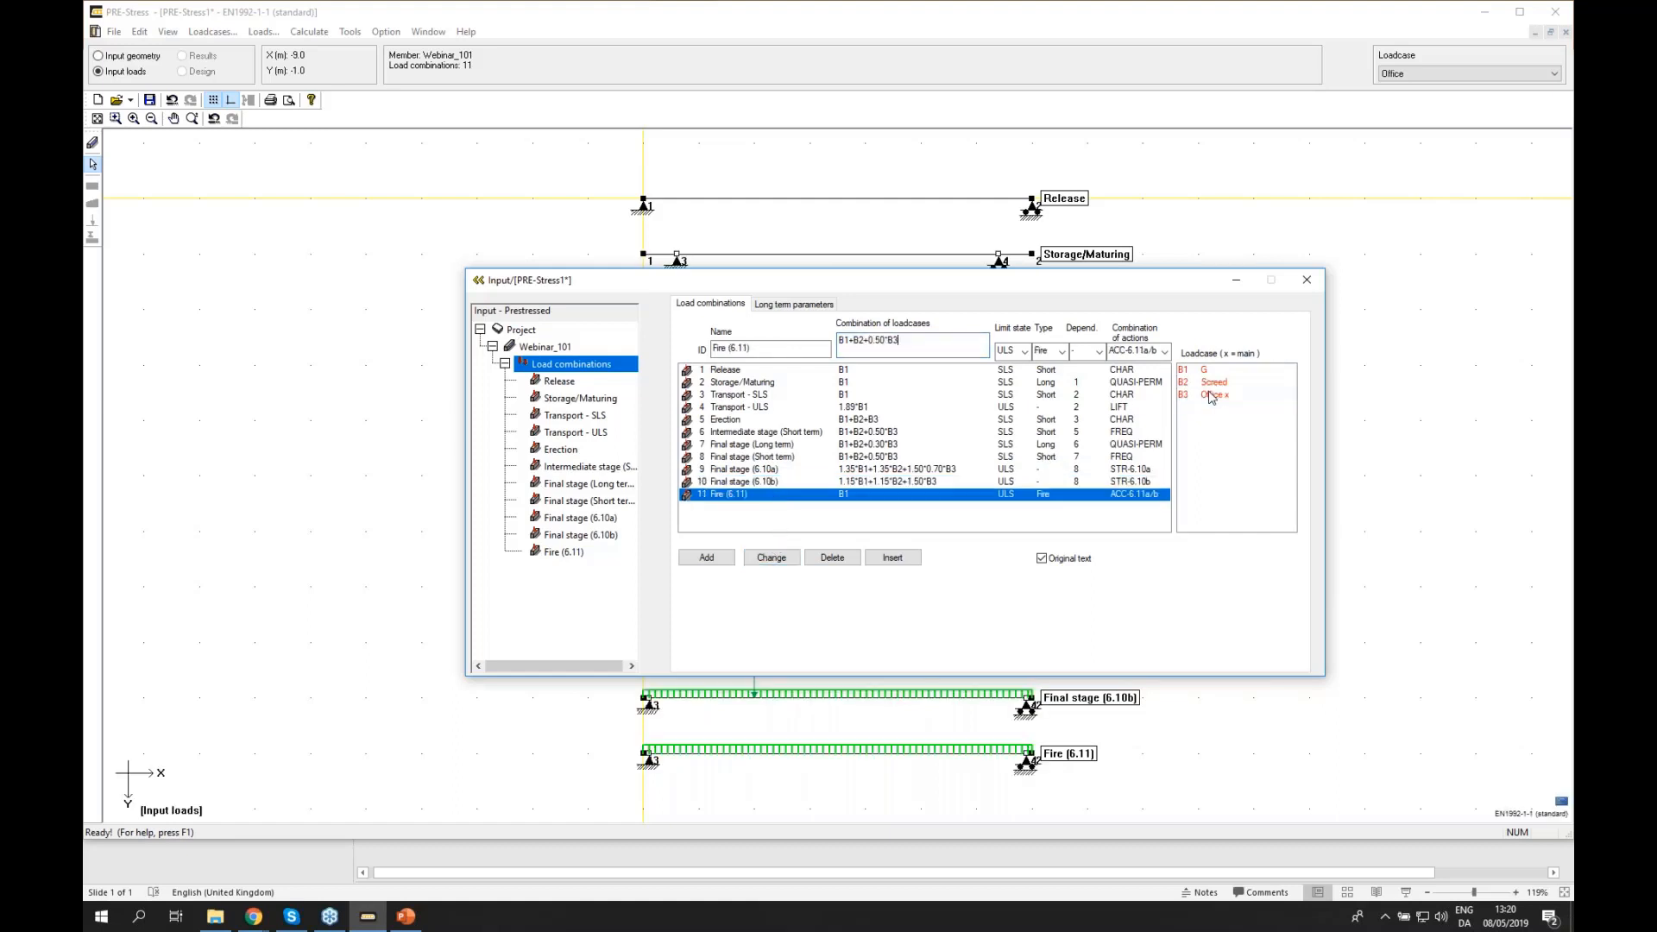
left_click(773, 557)
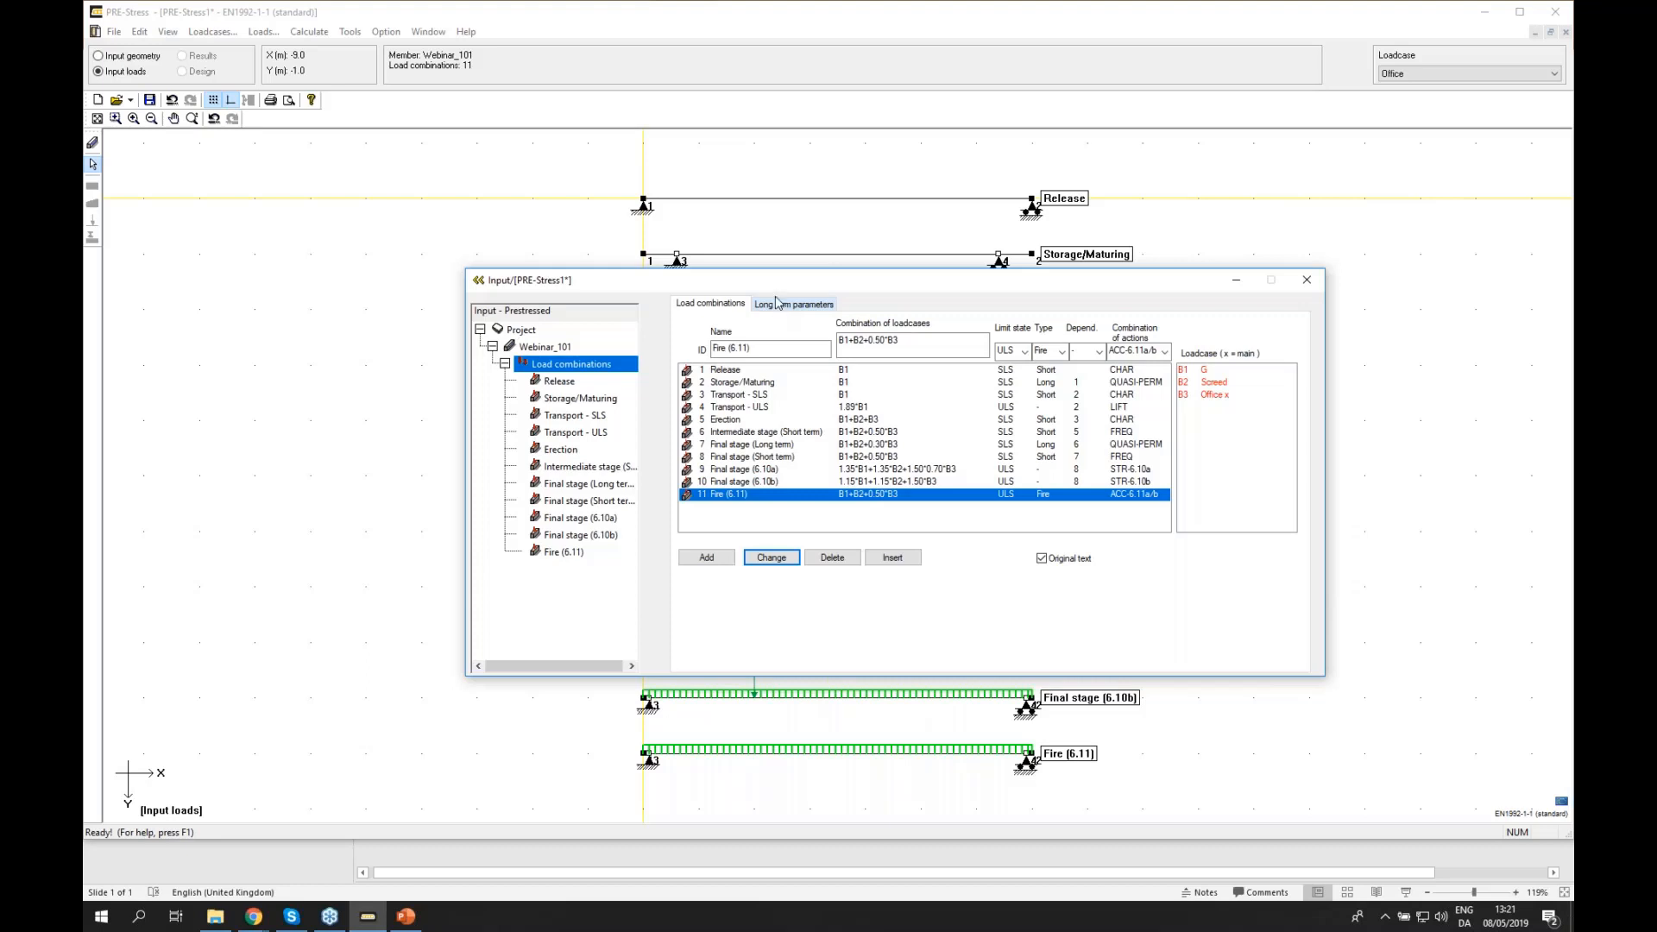
- Check the long term creep and shrinkage parameters, and shift the input window aside with the load combination table expanded
left_click(816, 308)
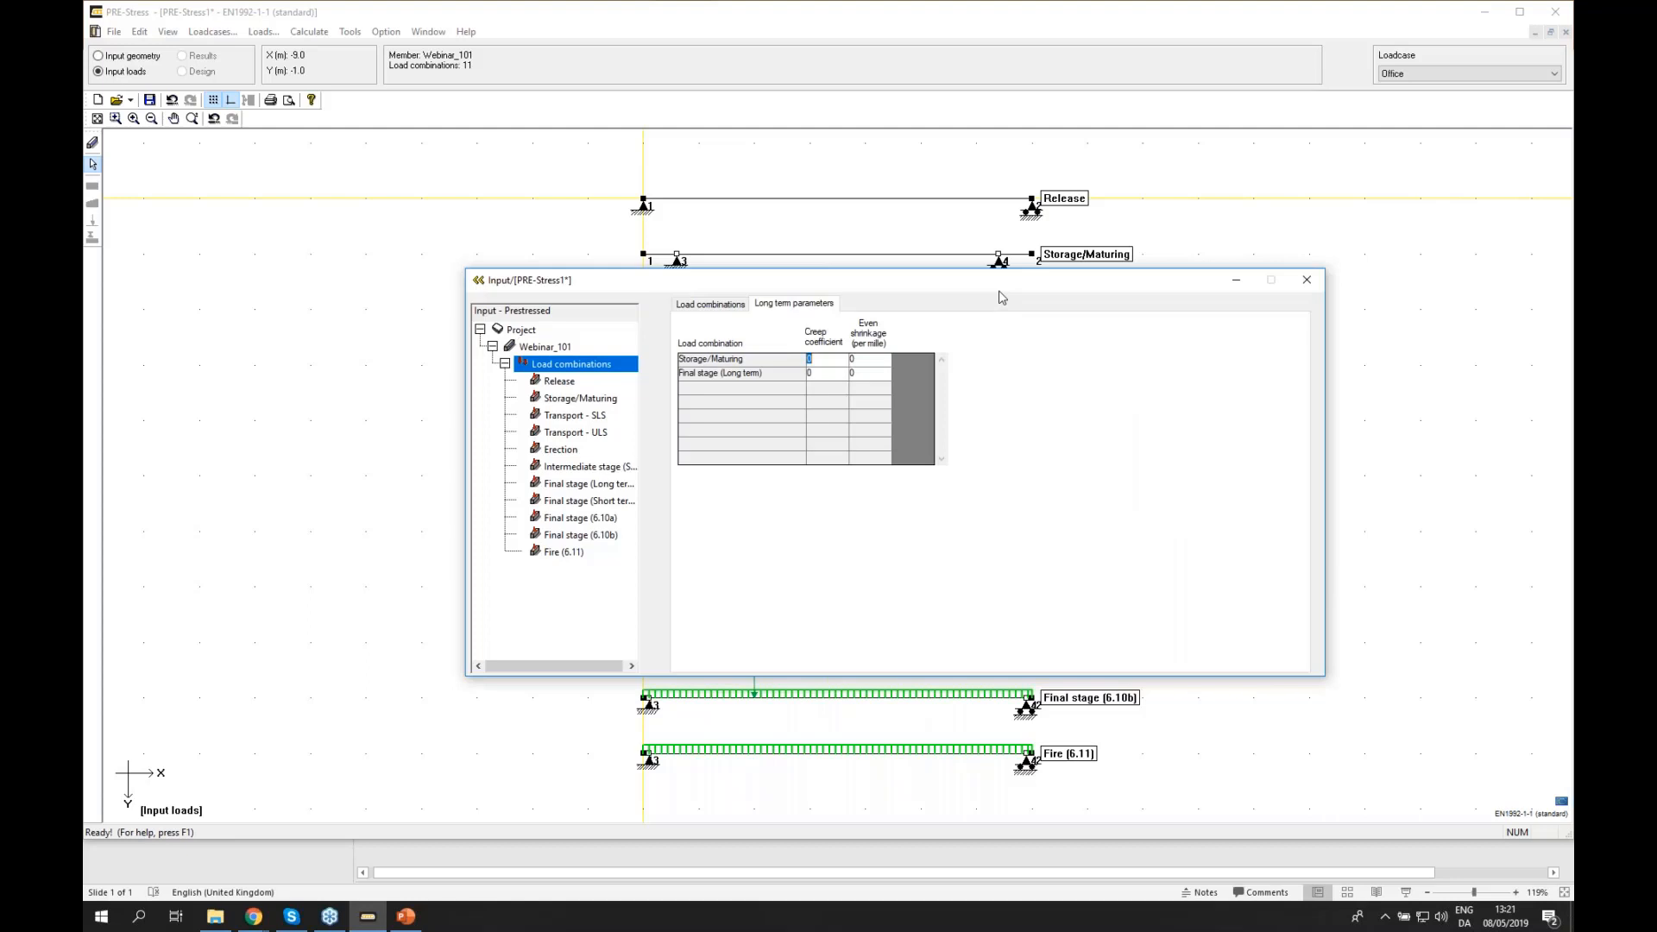
left_click(705, 304)
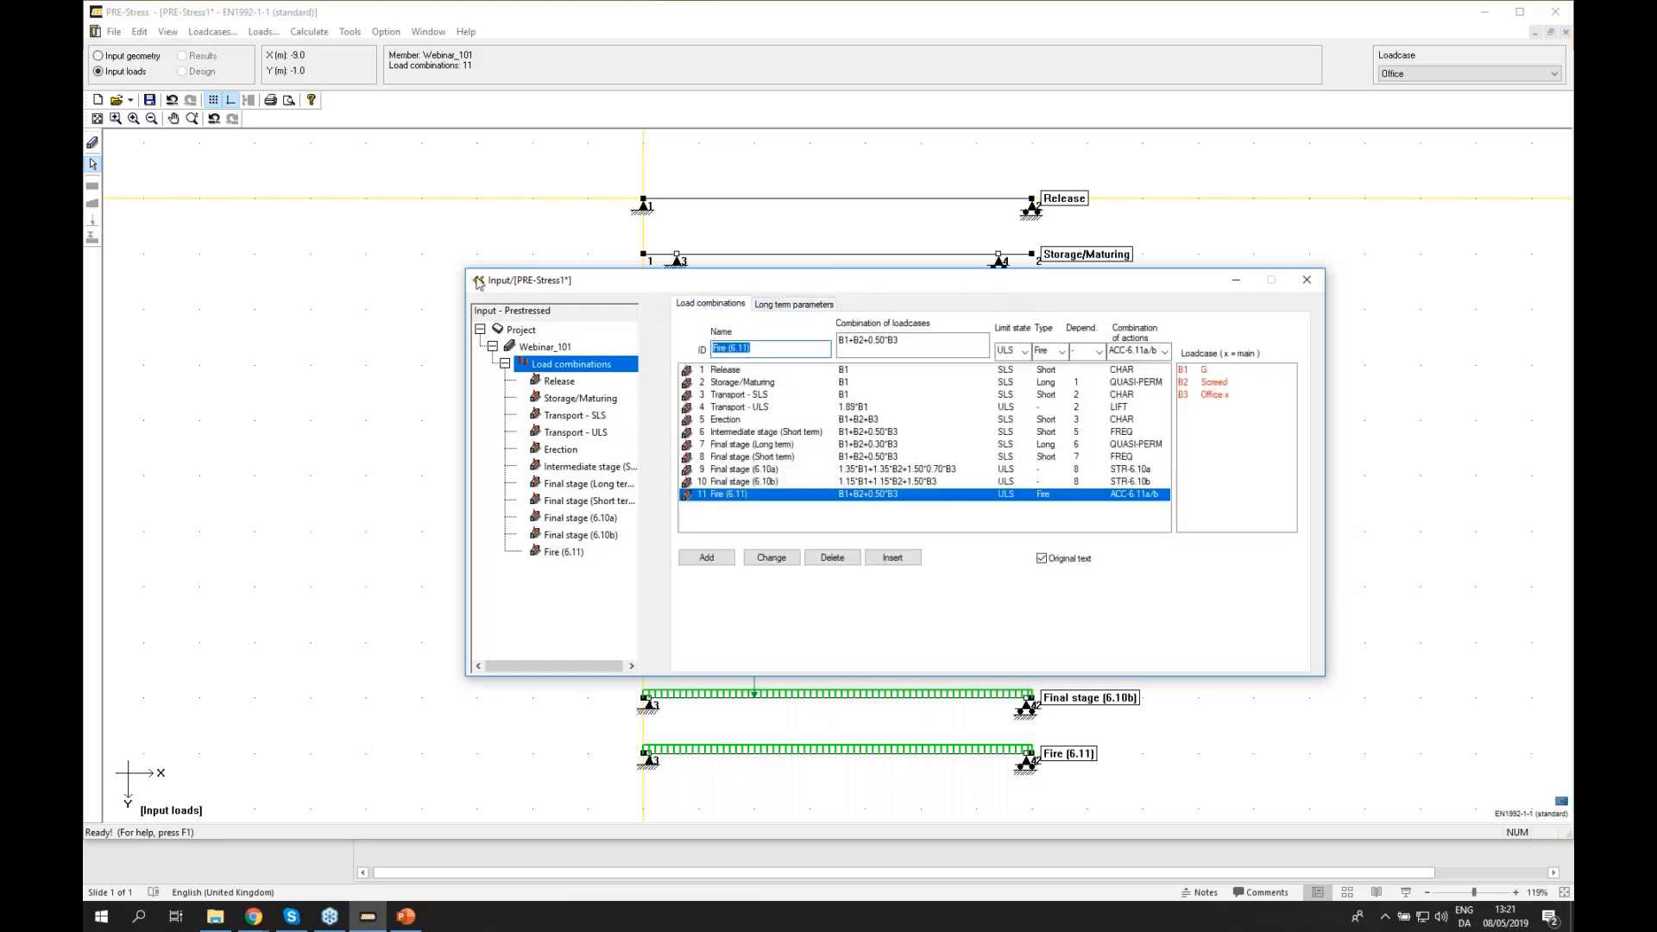
left_click(477, 282)
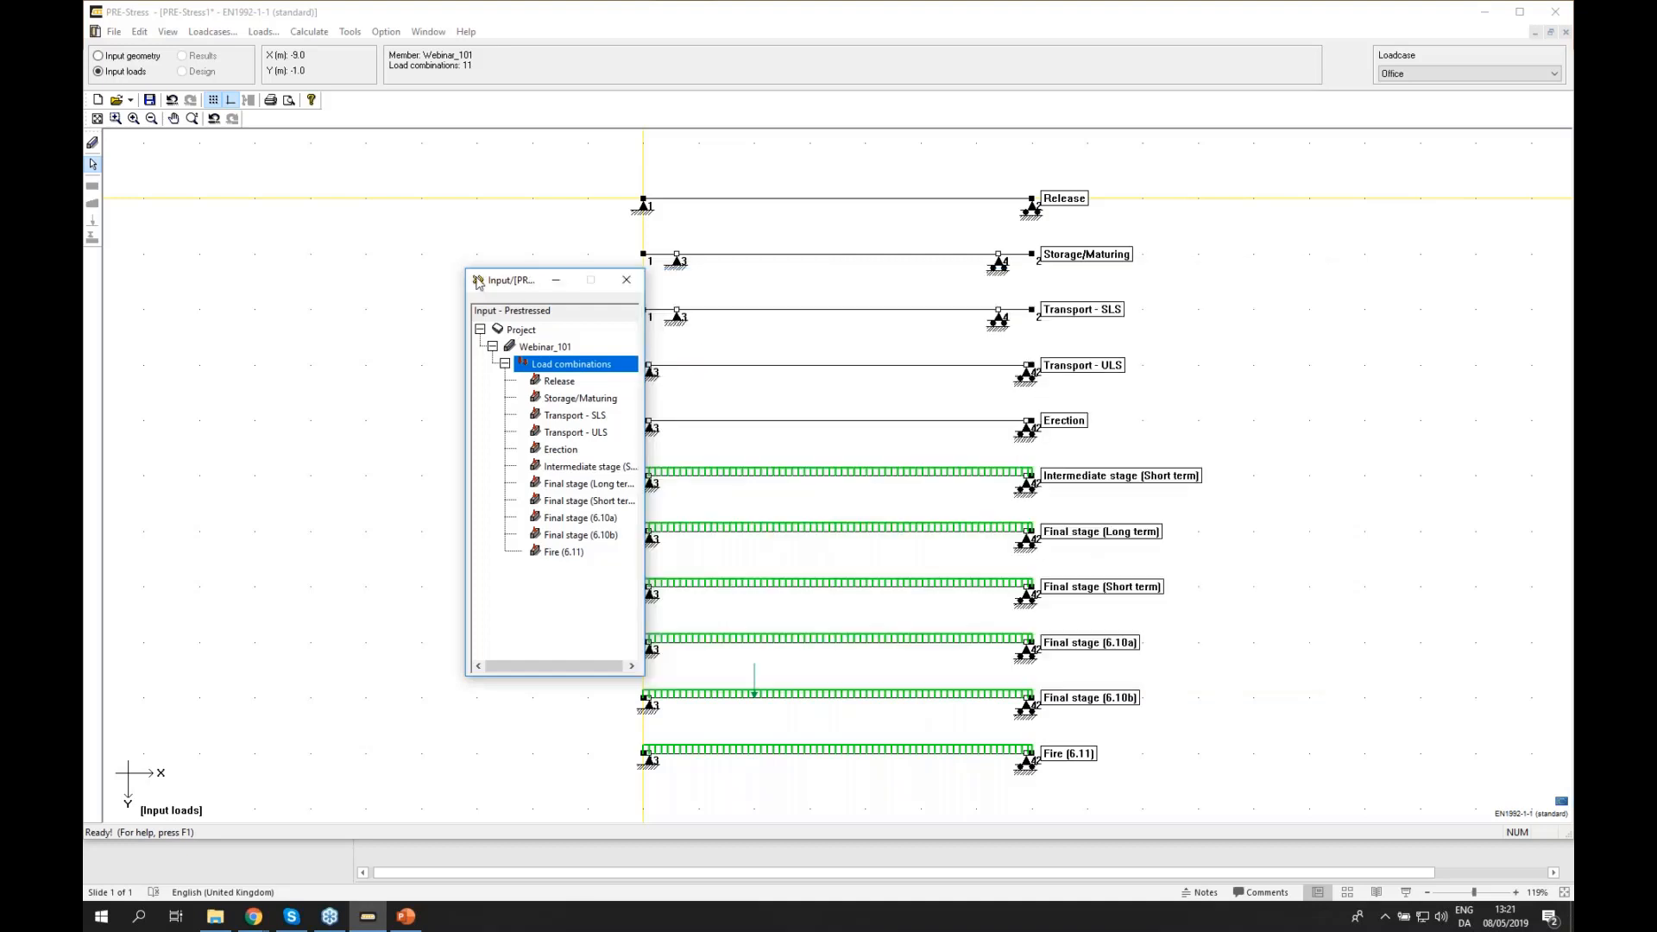
left_click_drag(505, 281, 420, 285)
left_click(393, 279)
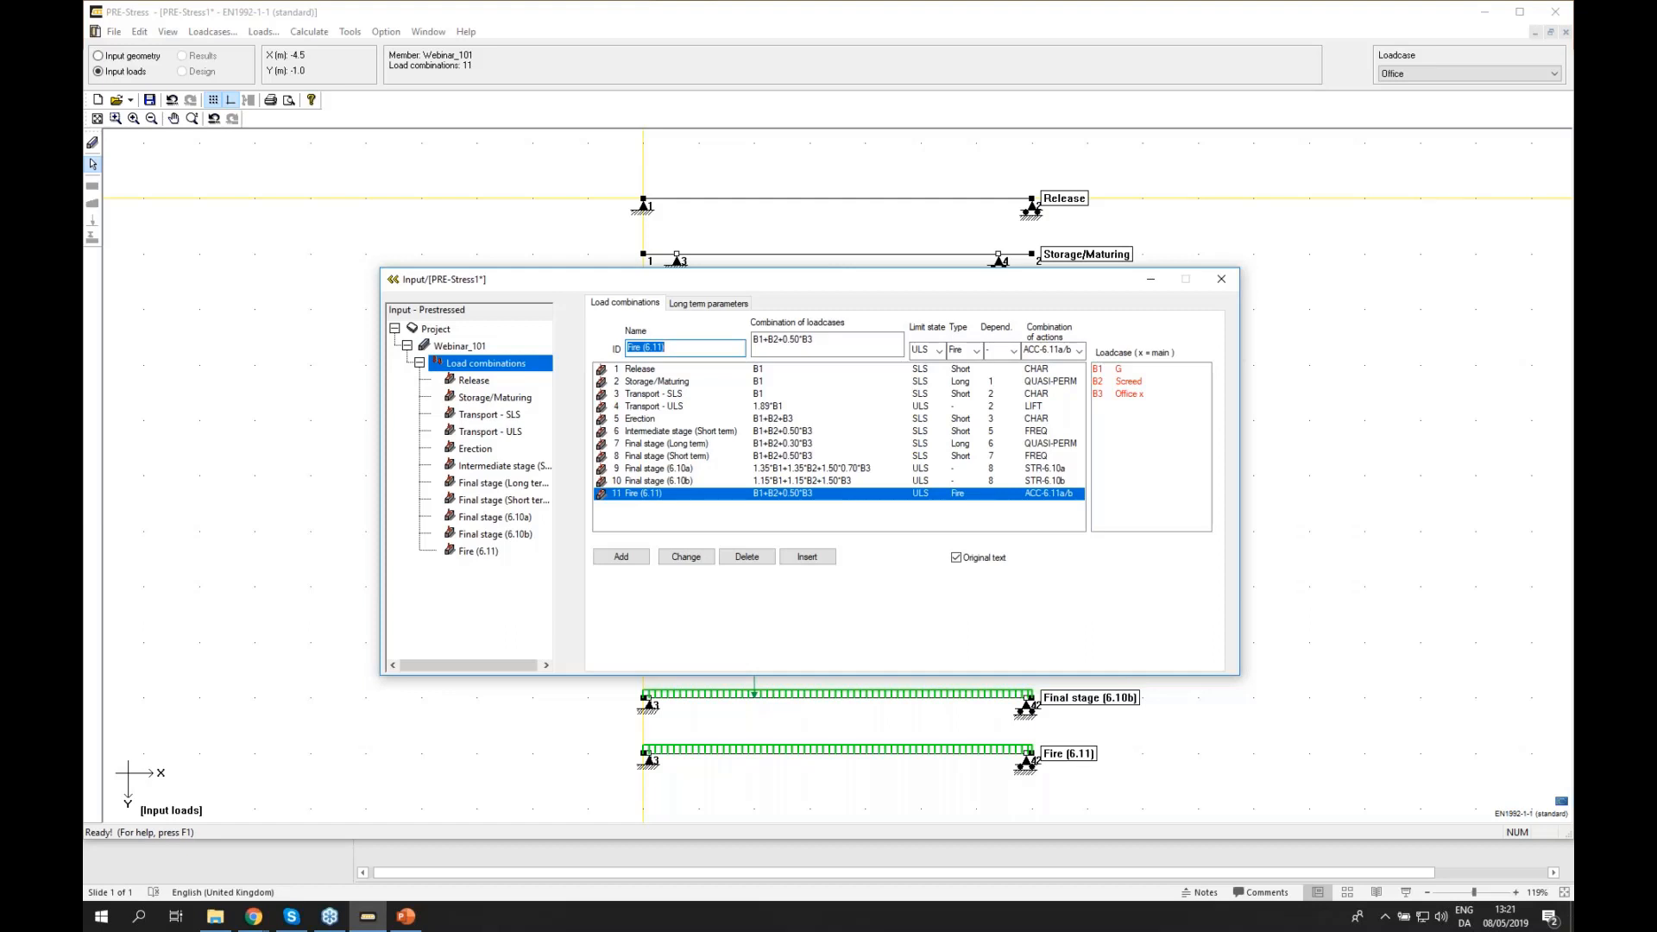
- Run the analysis for all prestressed elements with cracked section analysis enabled
left_click(309, 32)
left_click(324, 54)
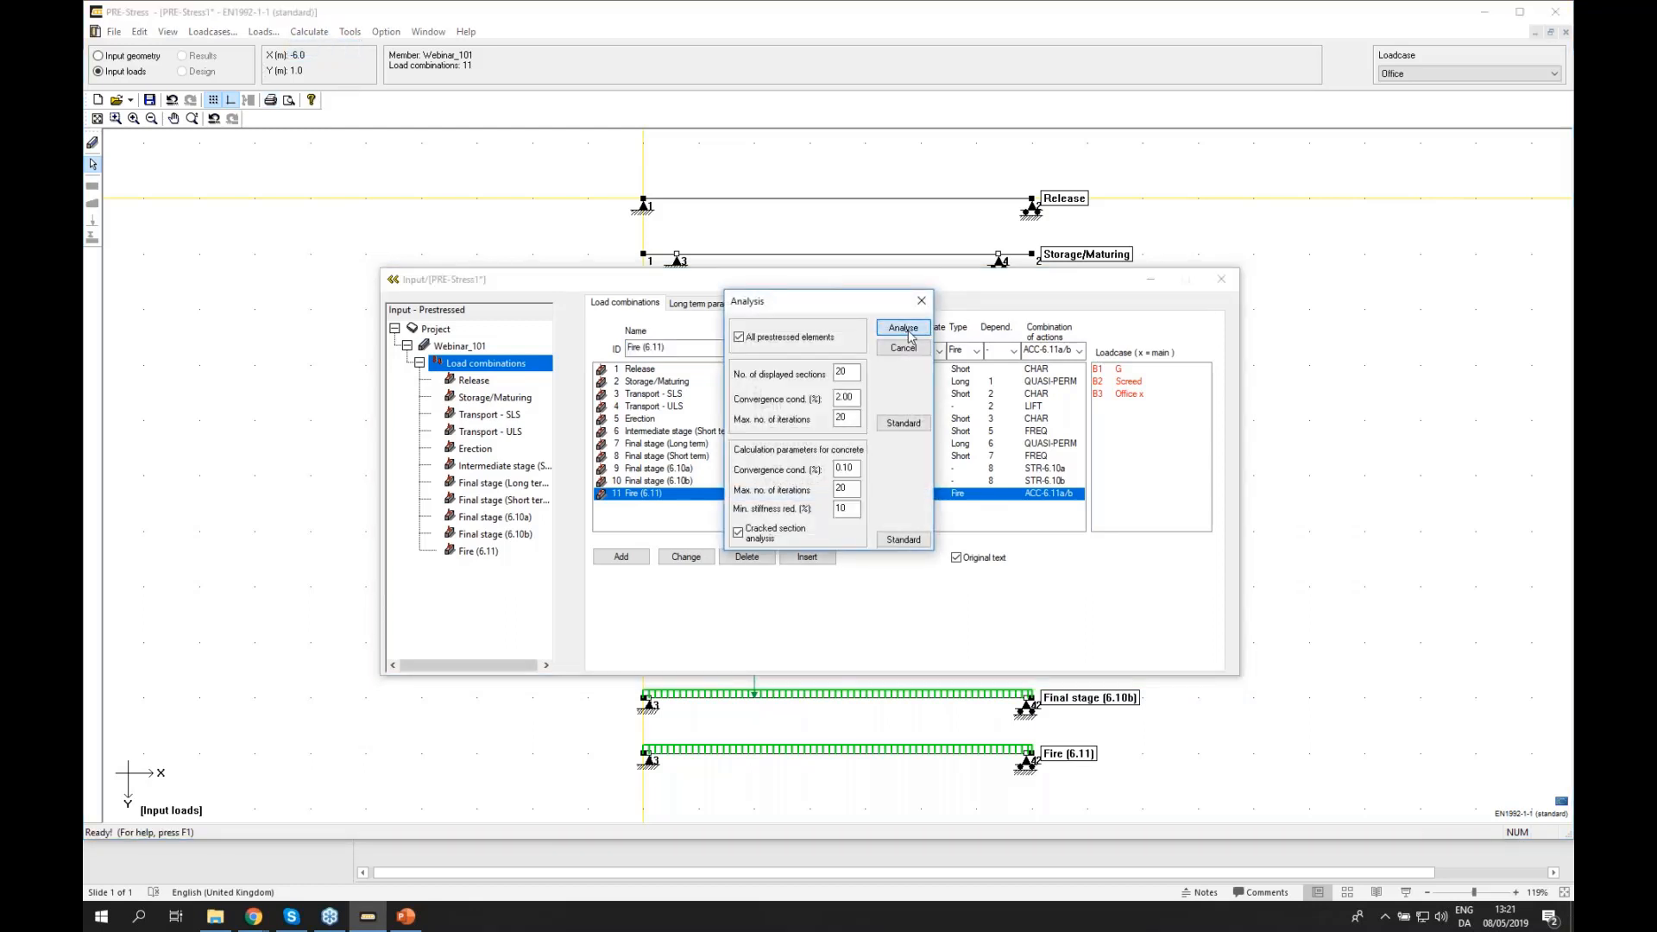
left_click(903, 328)
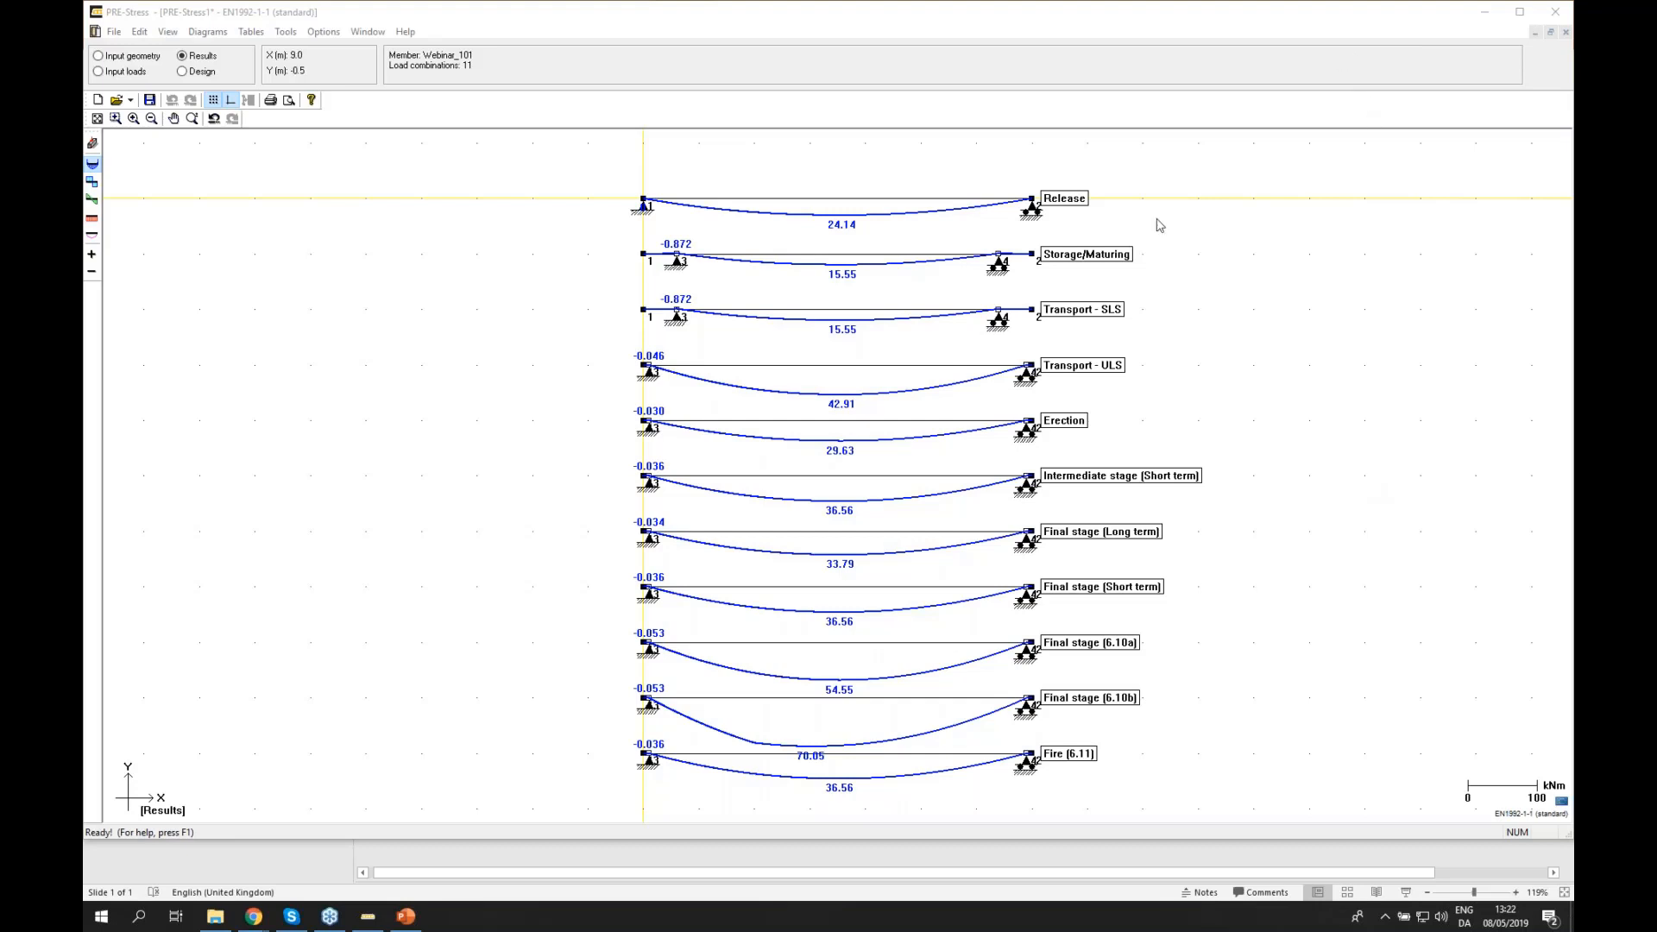
- Examine the torsion, shear force and displacement diagrams of all load combinations, hiding the moment and torsion diagrams
left_click(93, 182)
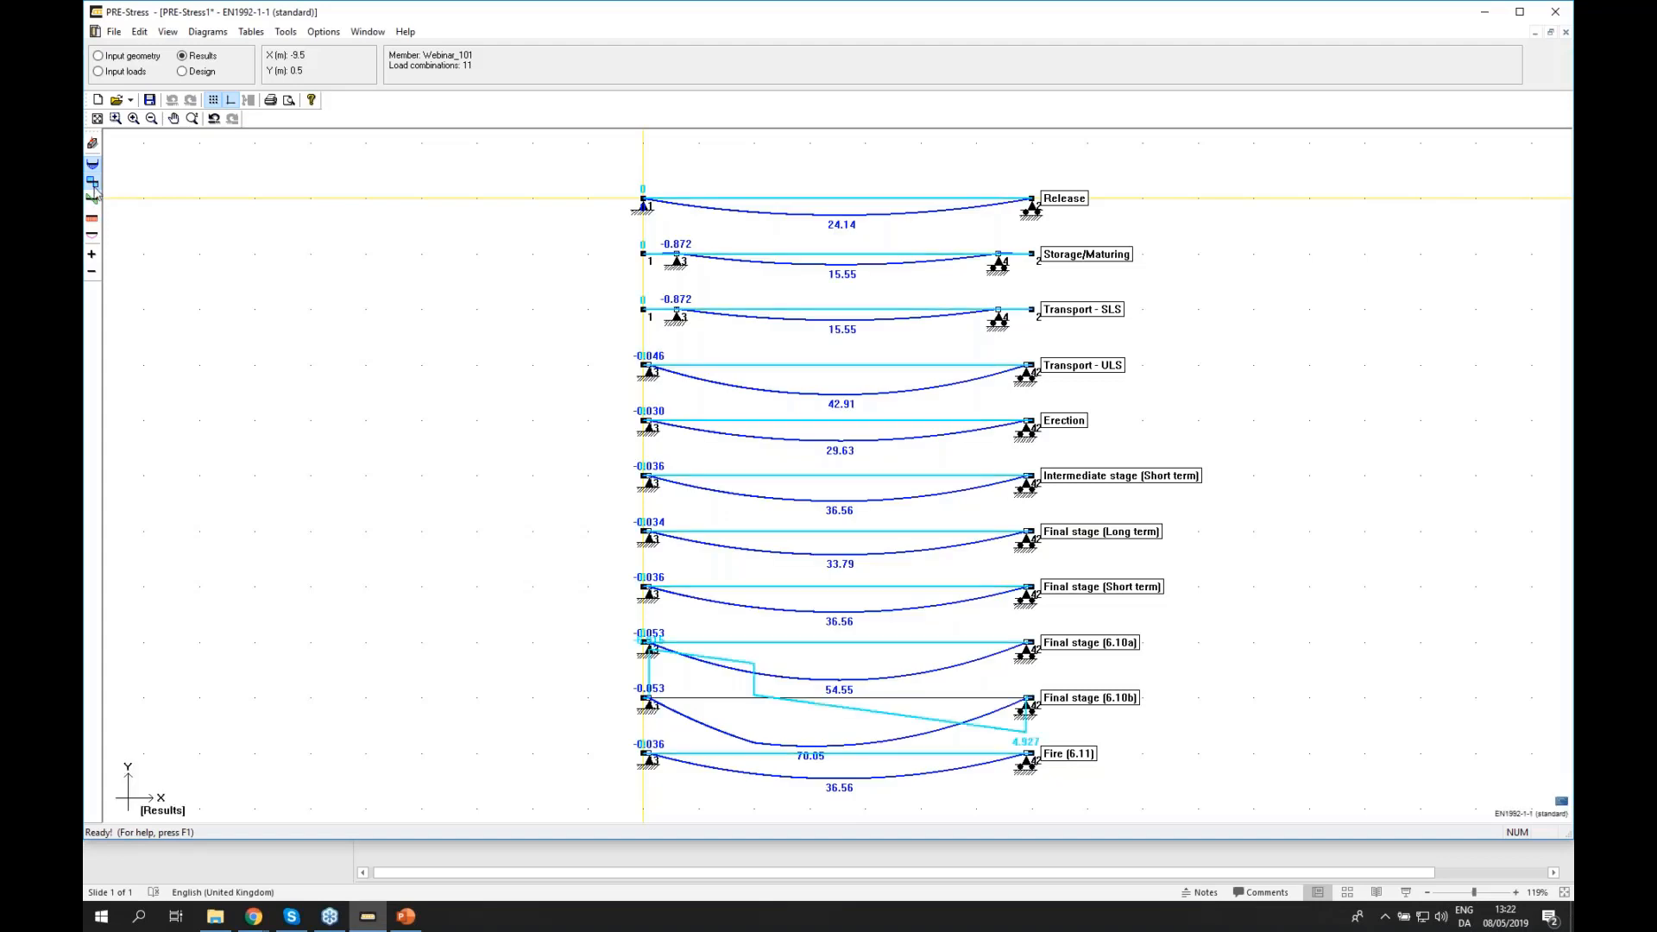
left_click(93, 166)
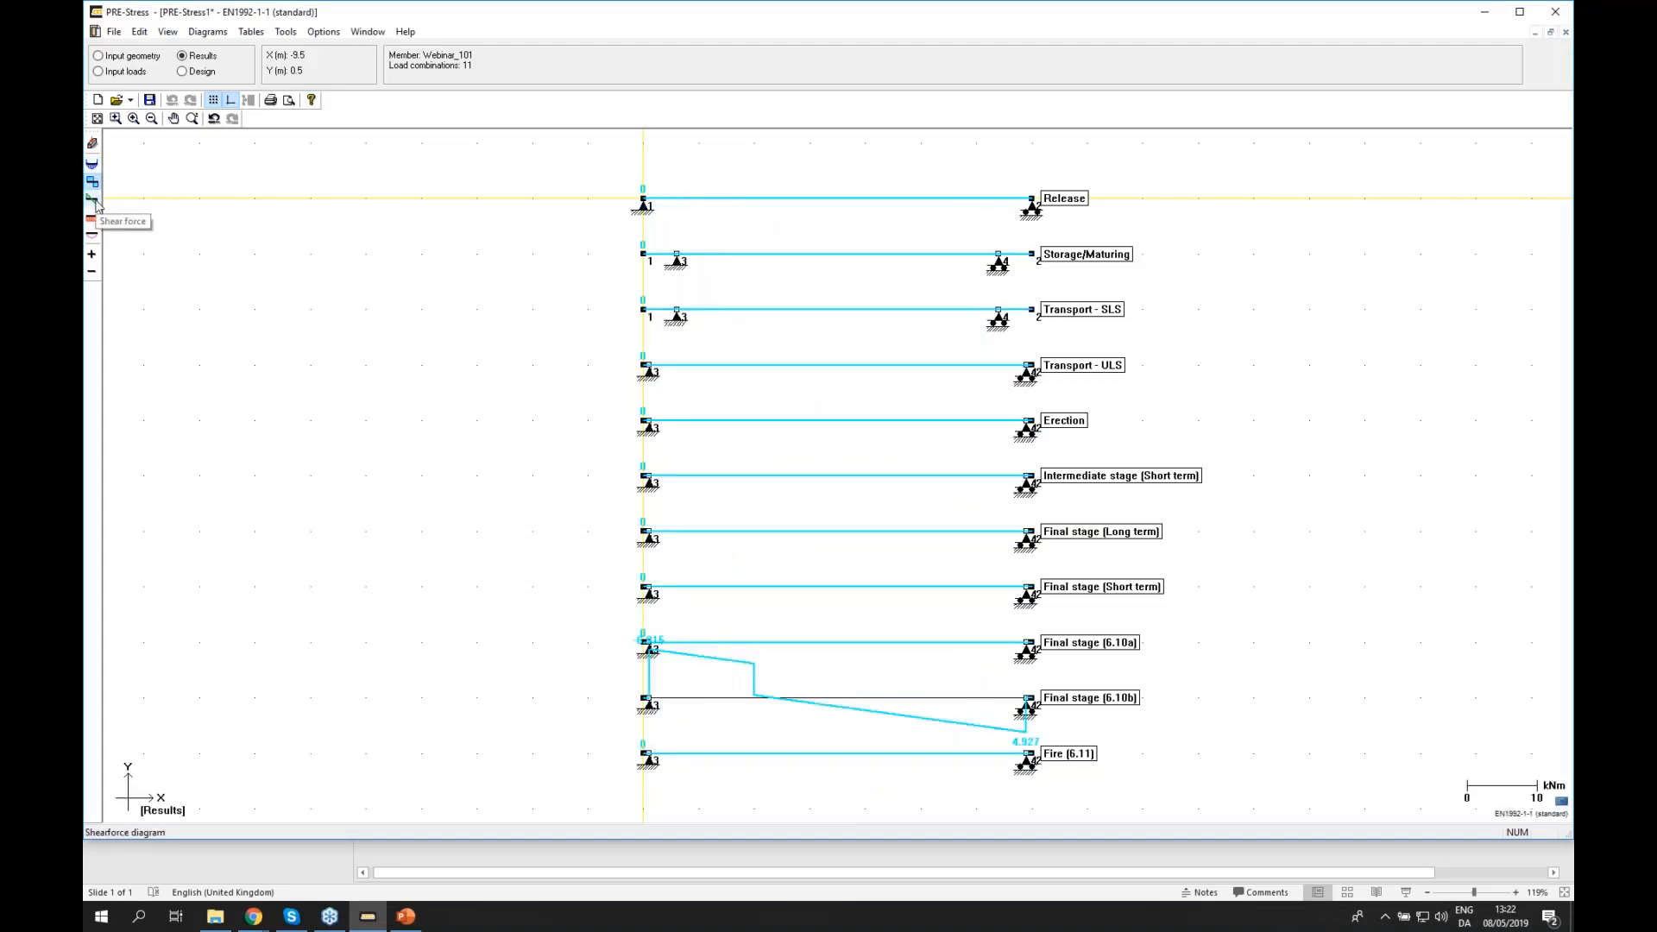
left_click(93, 202)
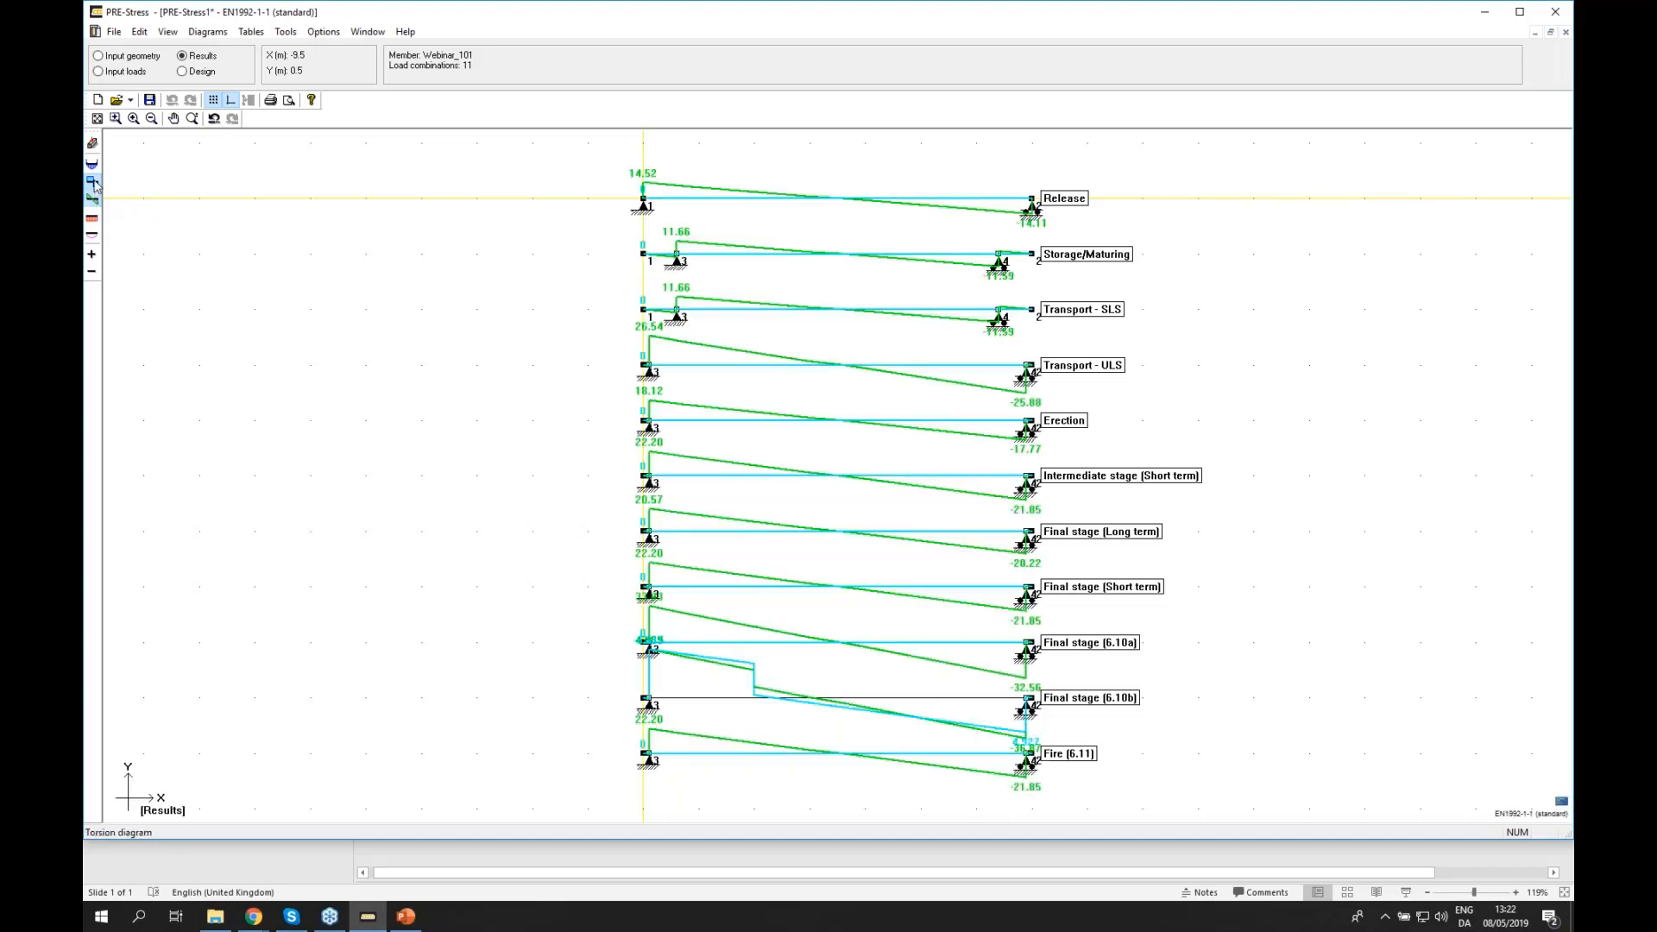
left_click(95, 184)
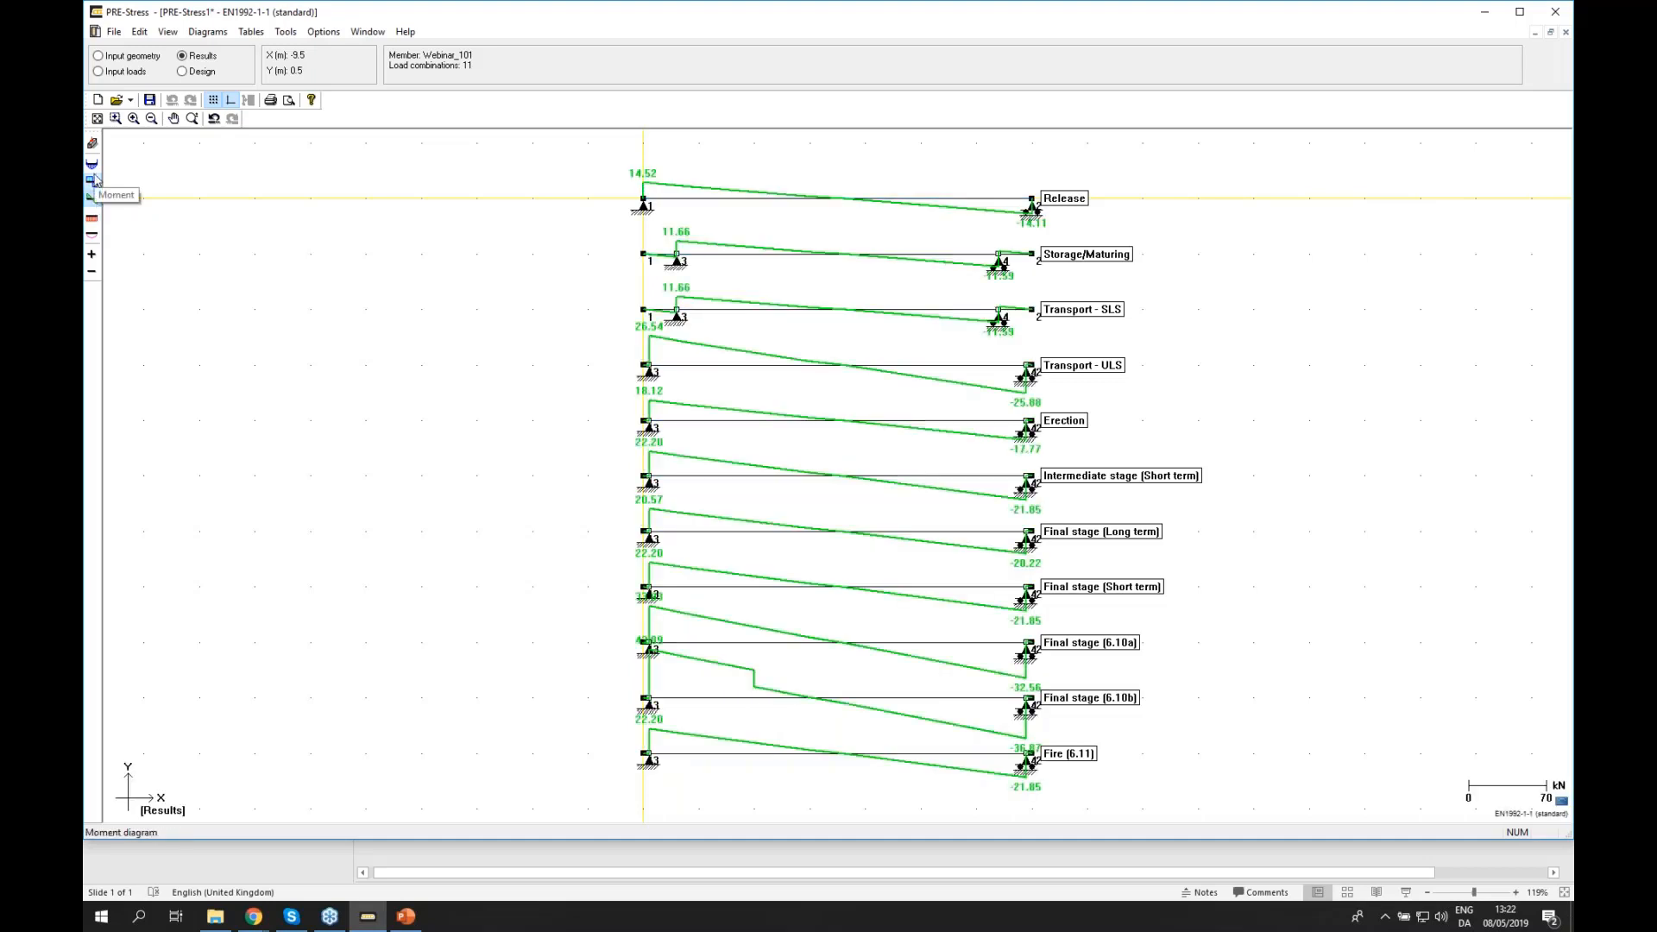
left_click(92, 234)
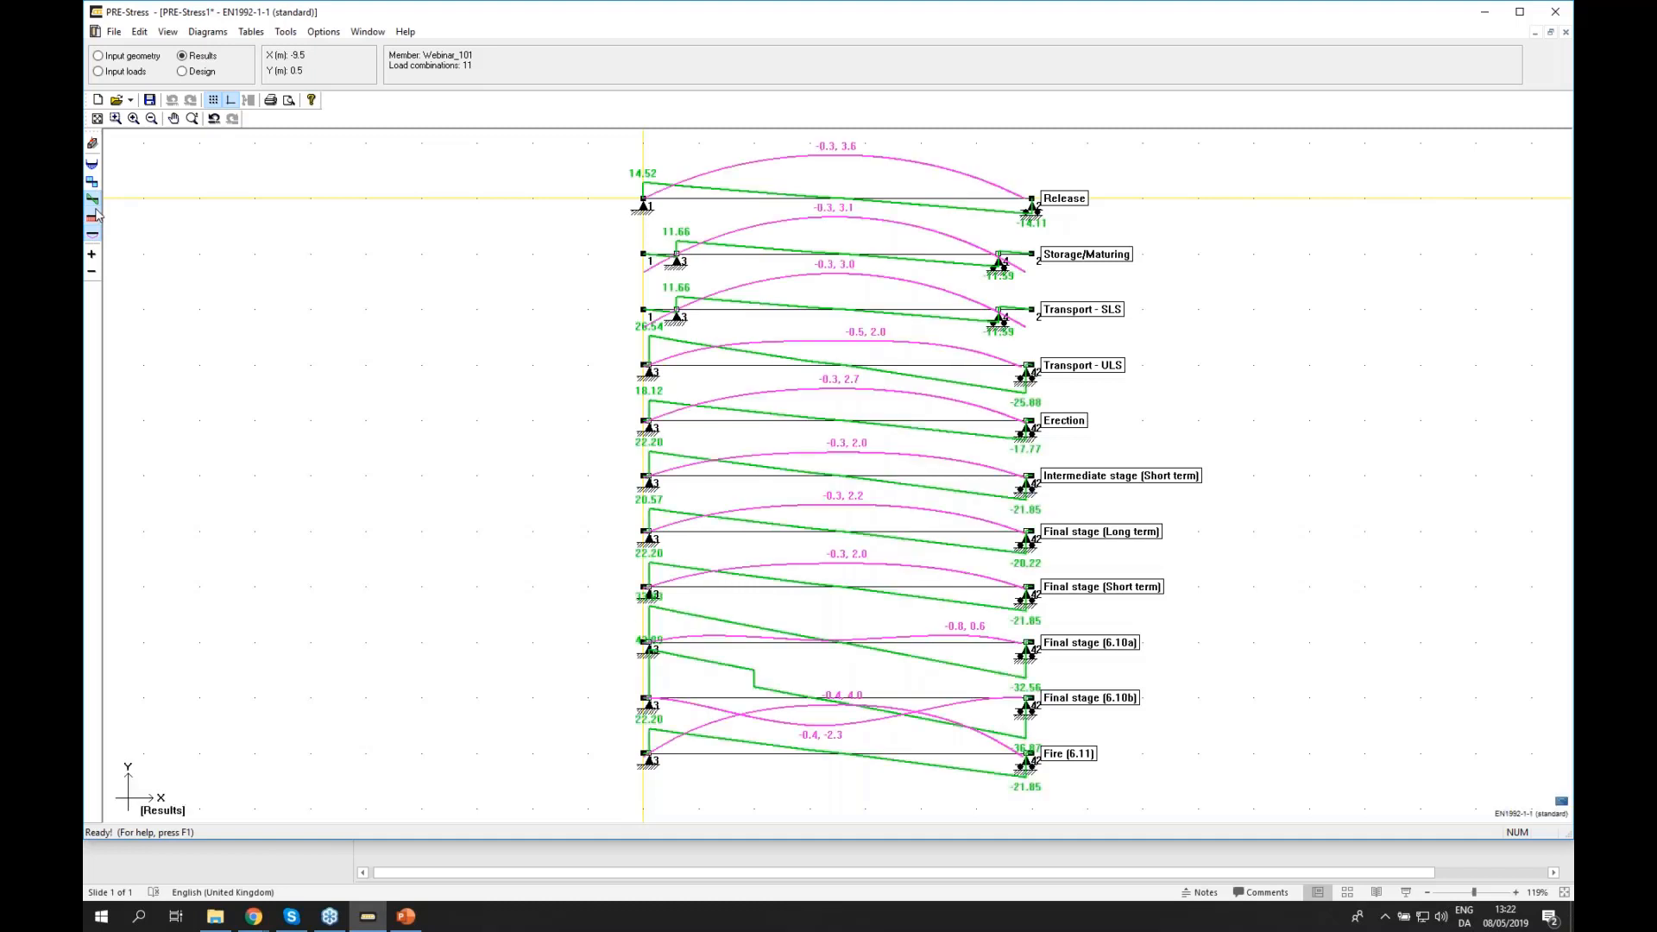
left_click(95, 215)
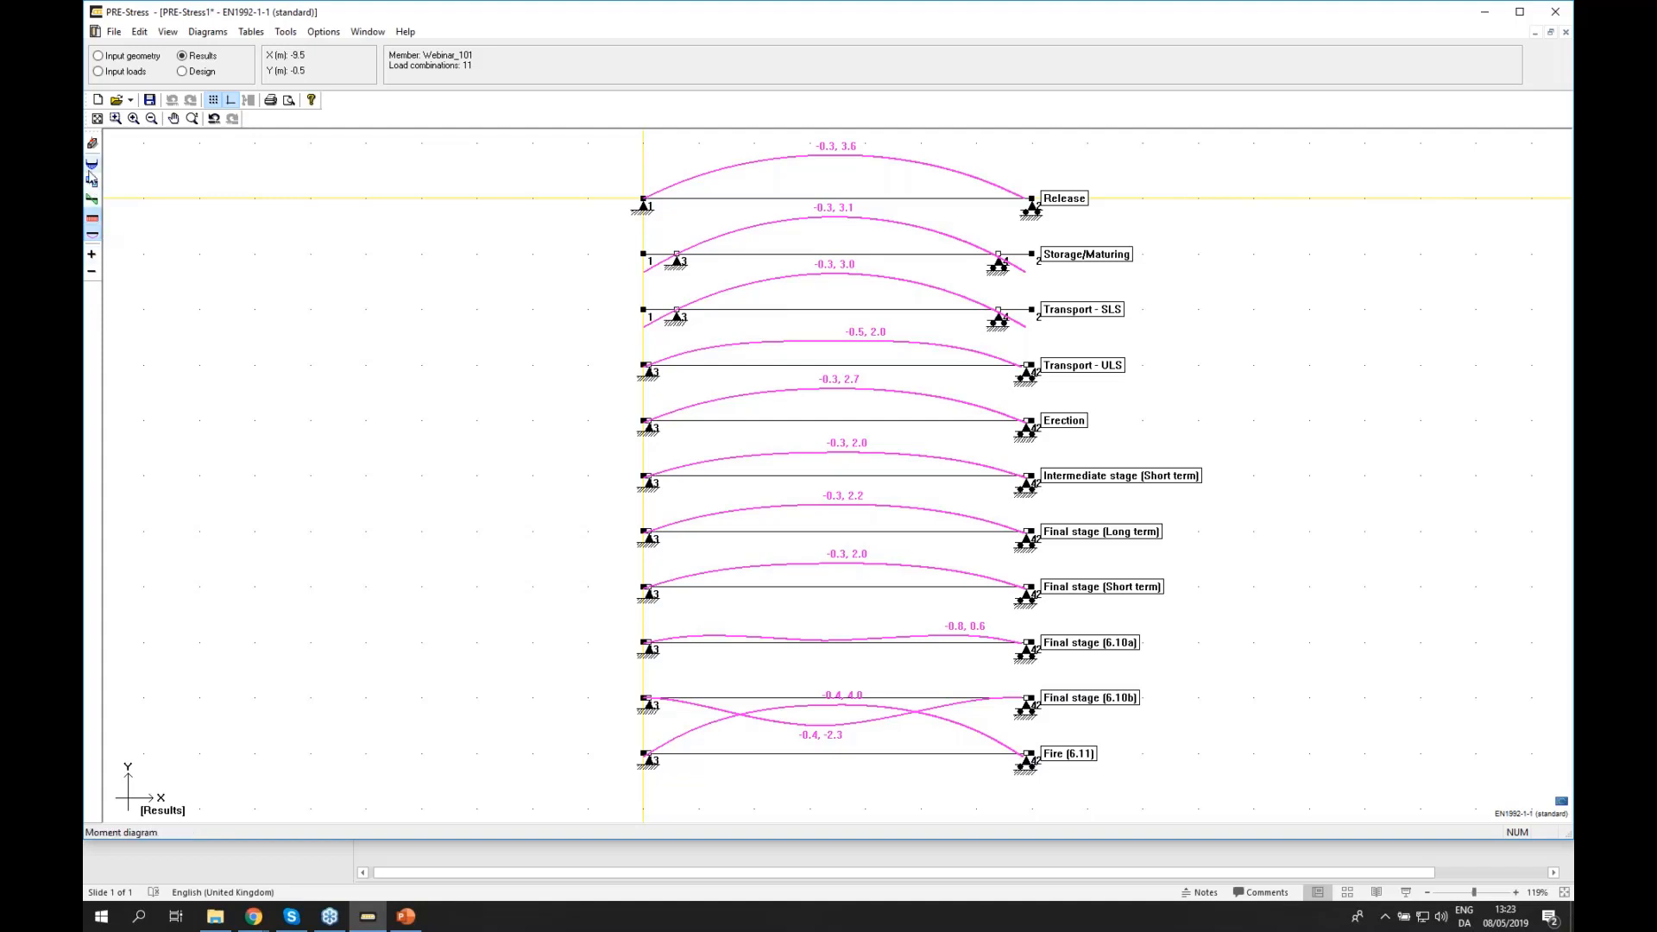
- Read through the support reactions table for all elements and close it
left_click(249, 32)
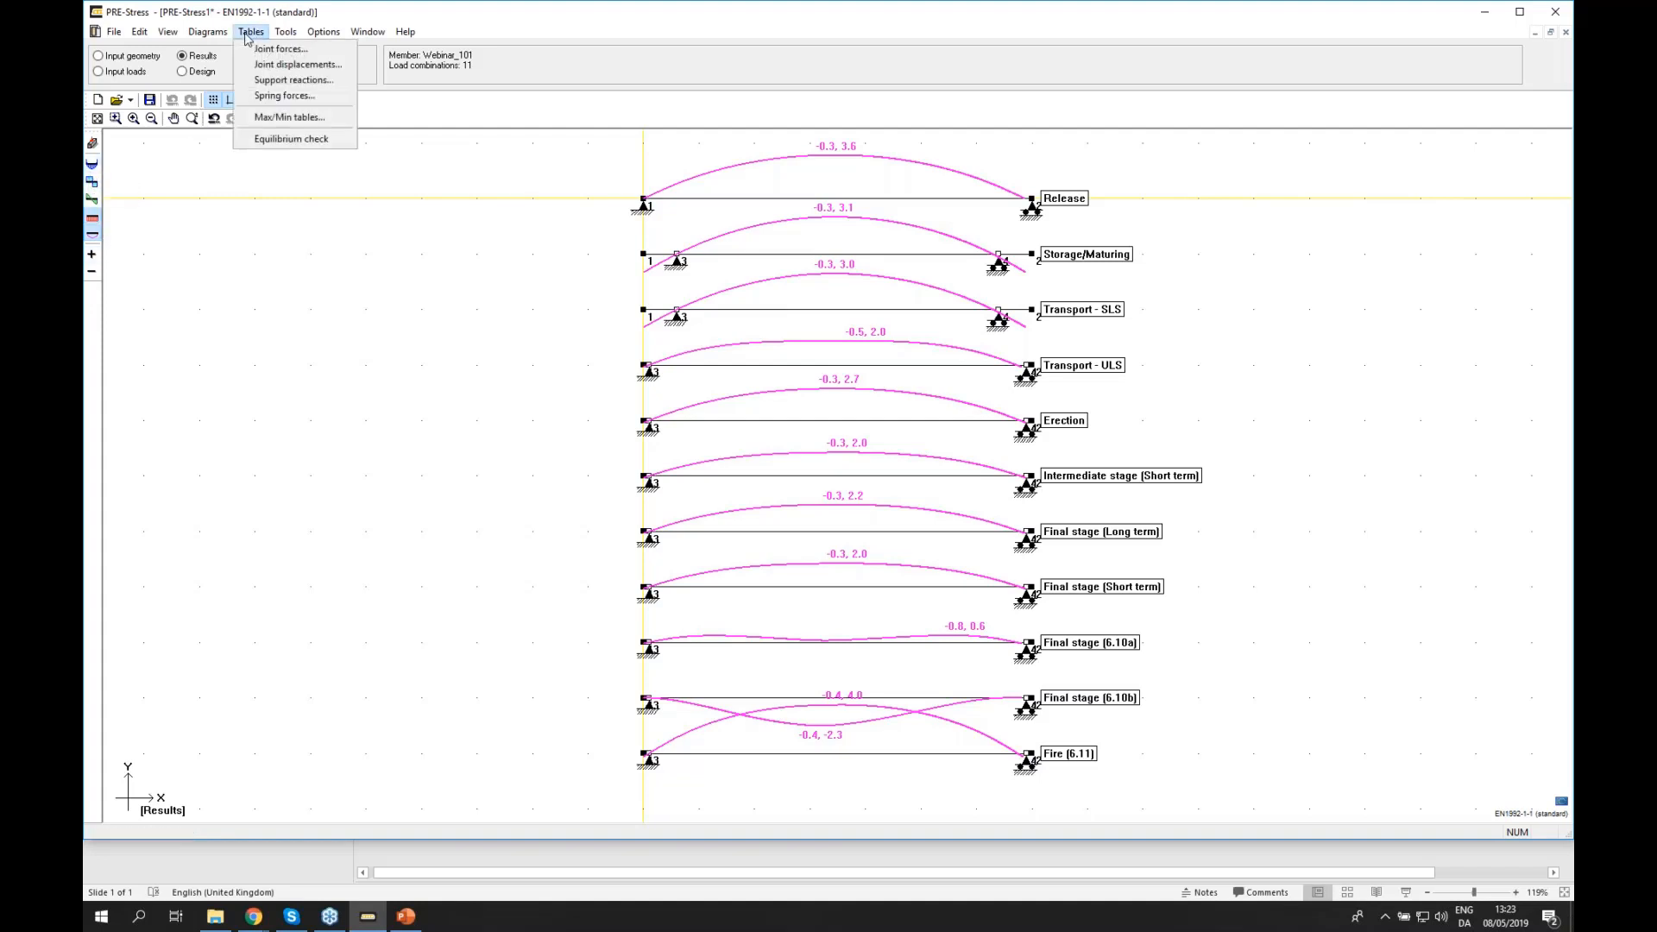
left_click(263, 81)
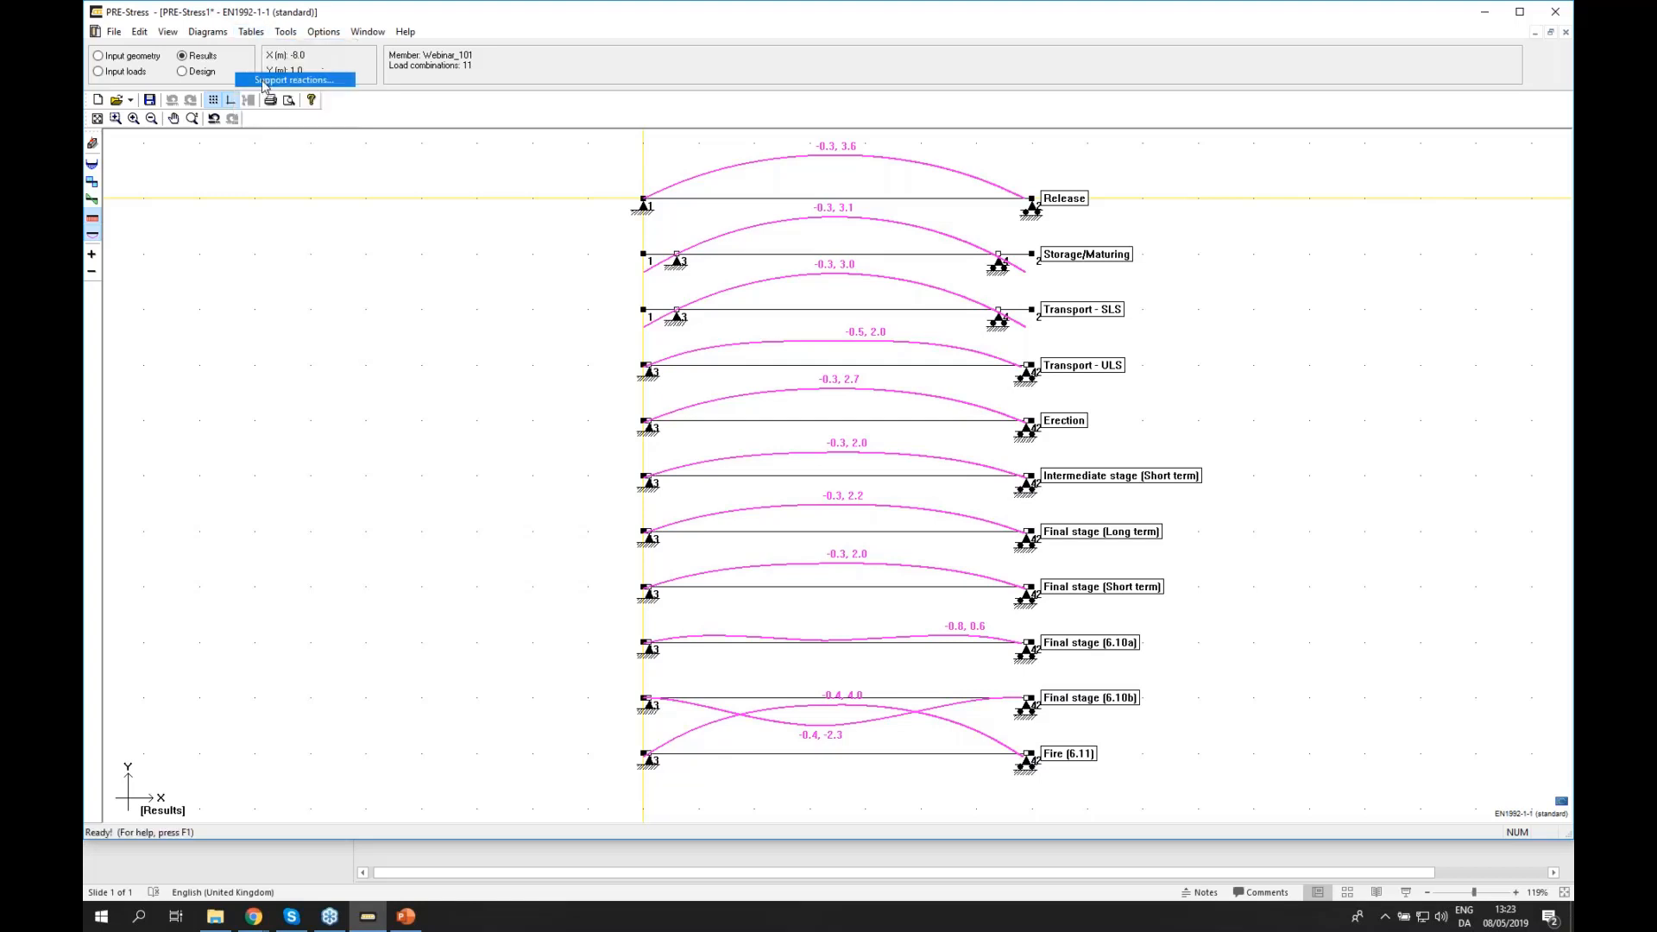
left_click_drag(235, 148, 386, 163)
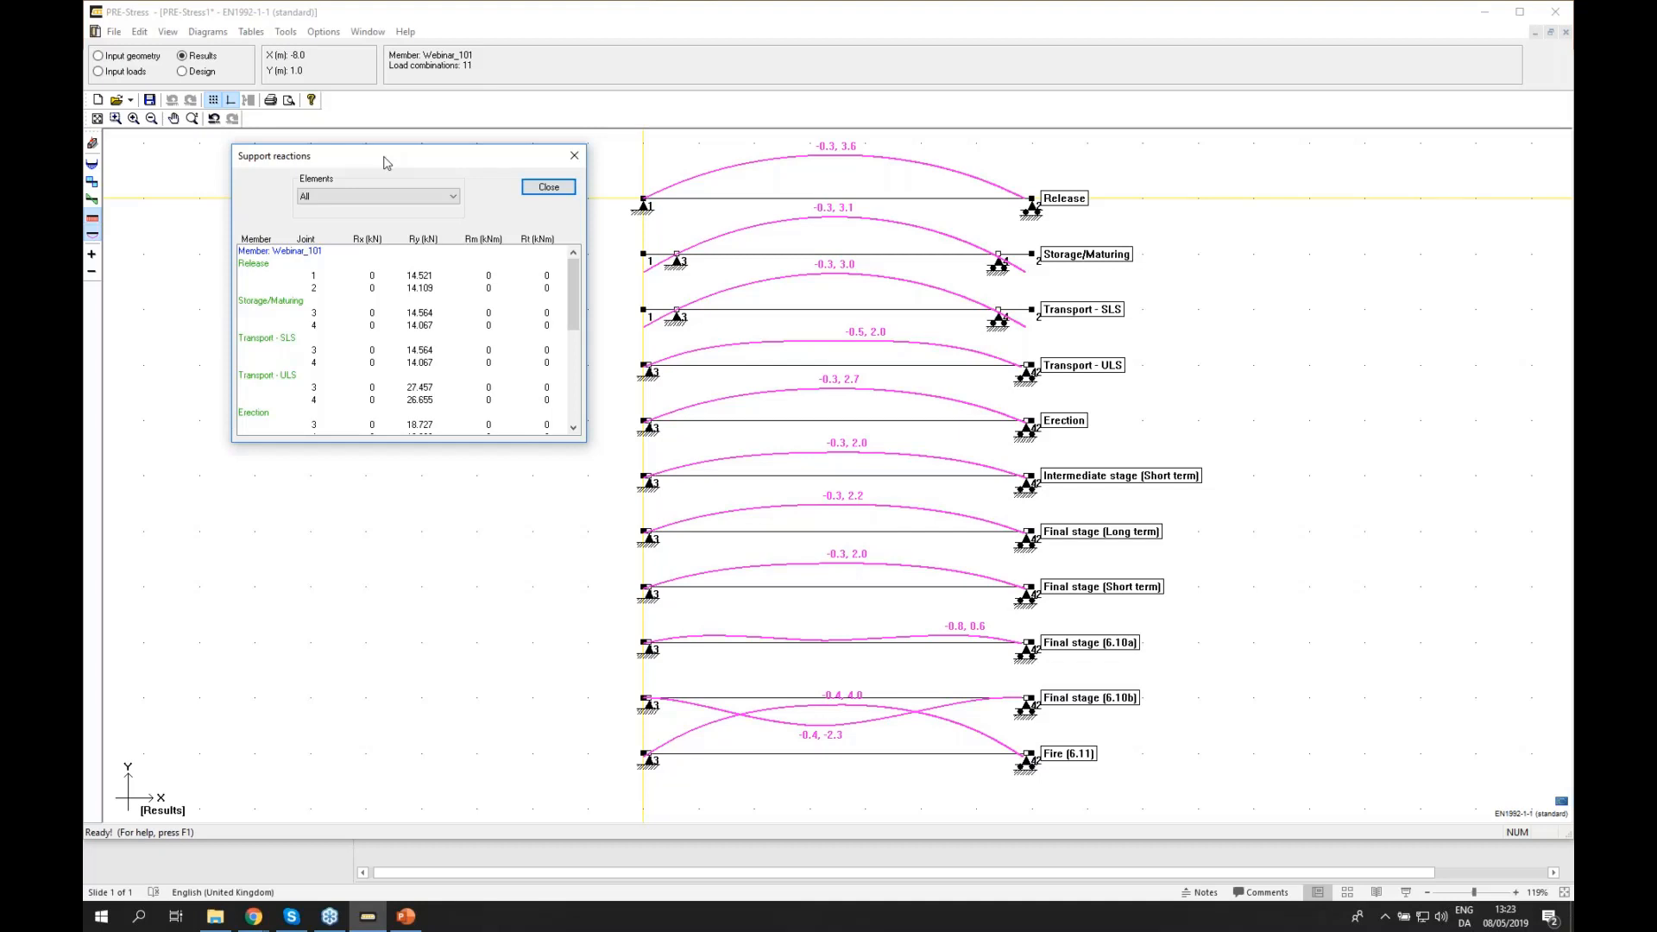
left_click_drag(576, 282, 576, 380)
left_click(549, 187)
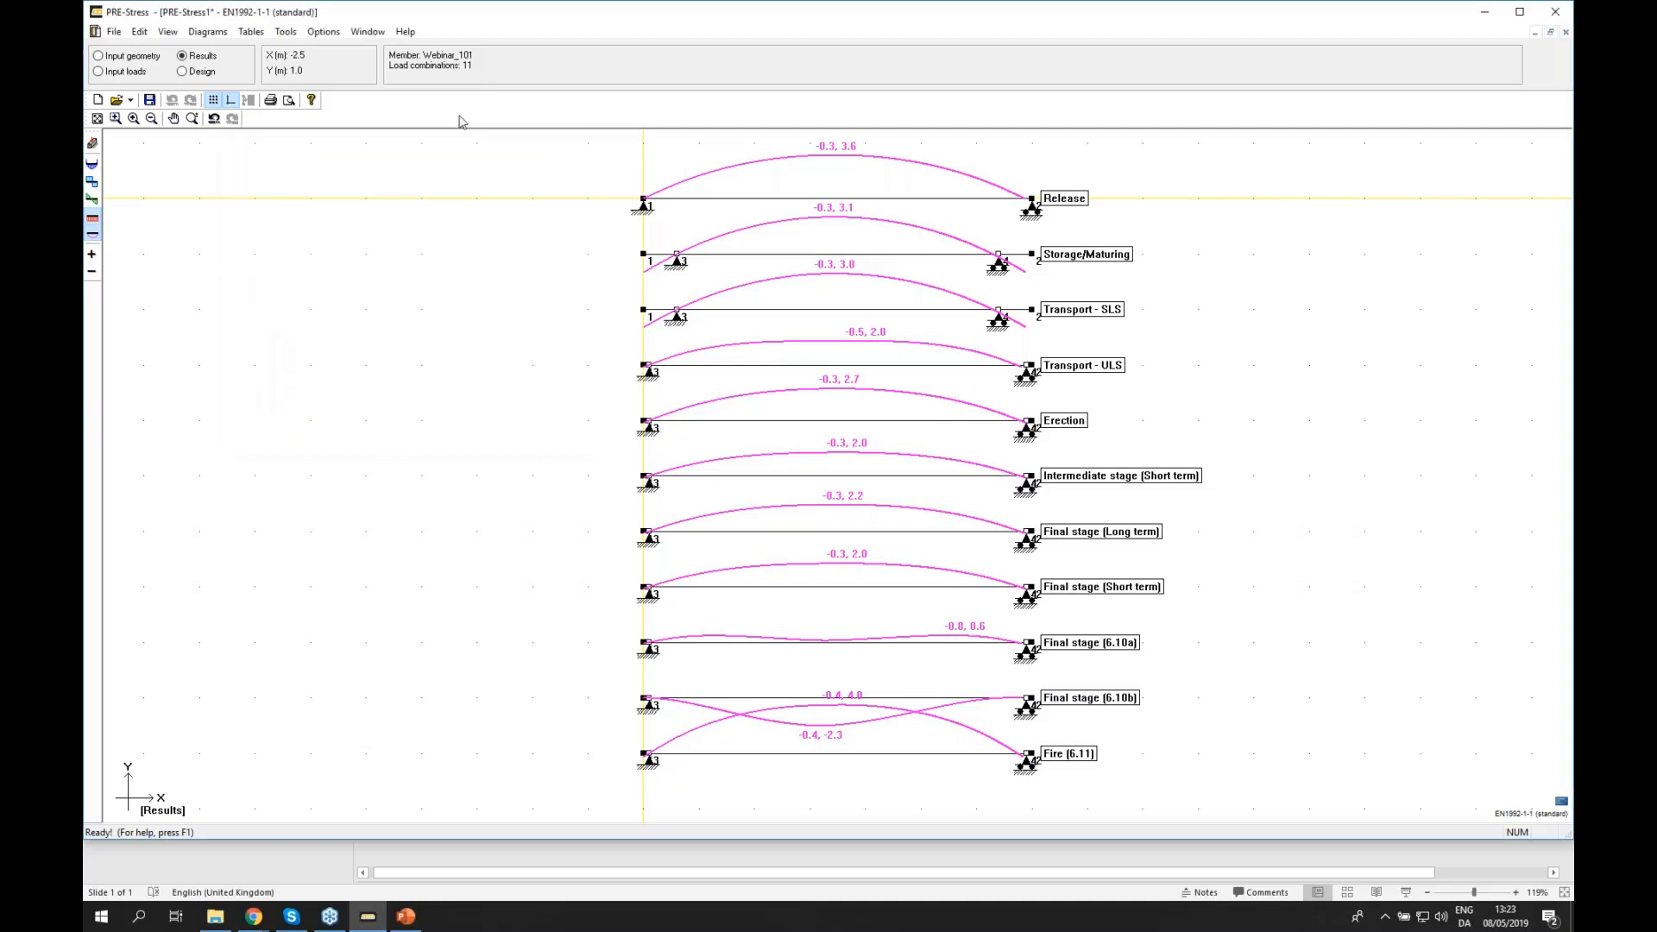
left_click(251, 31)
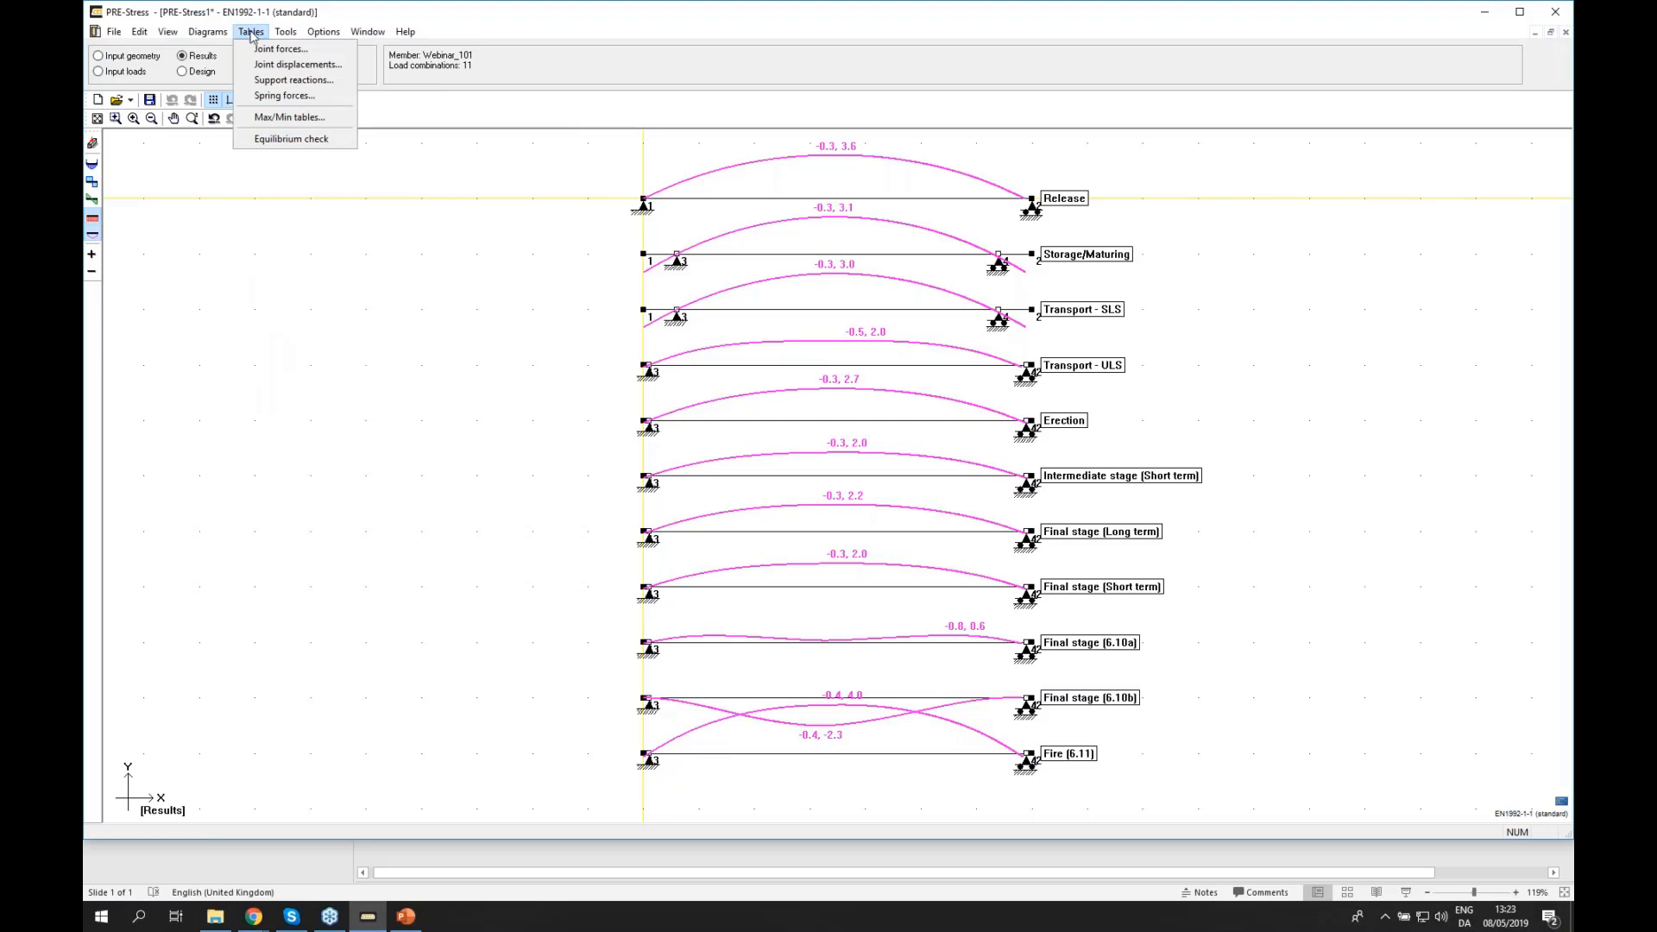
left_click(250, 33)
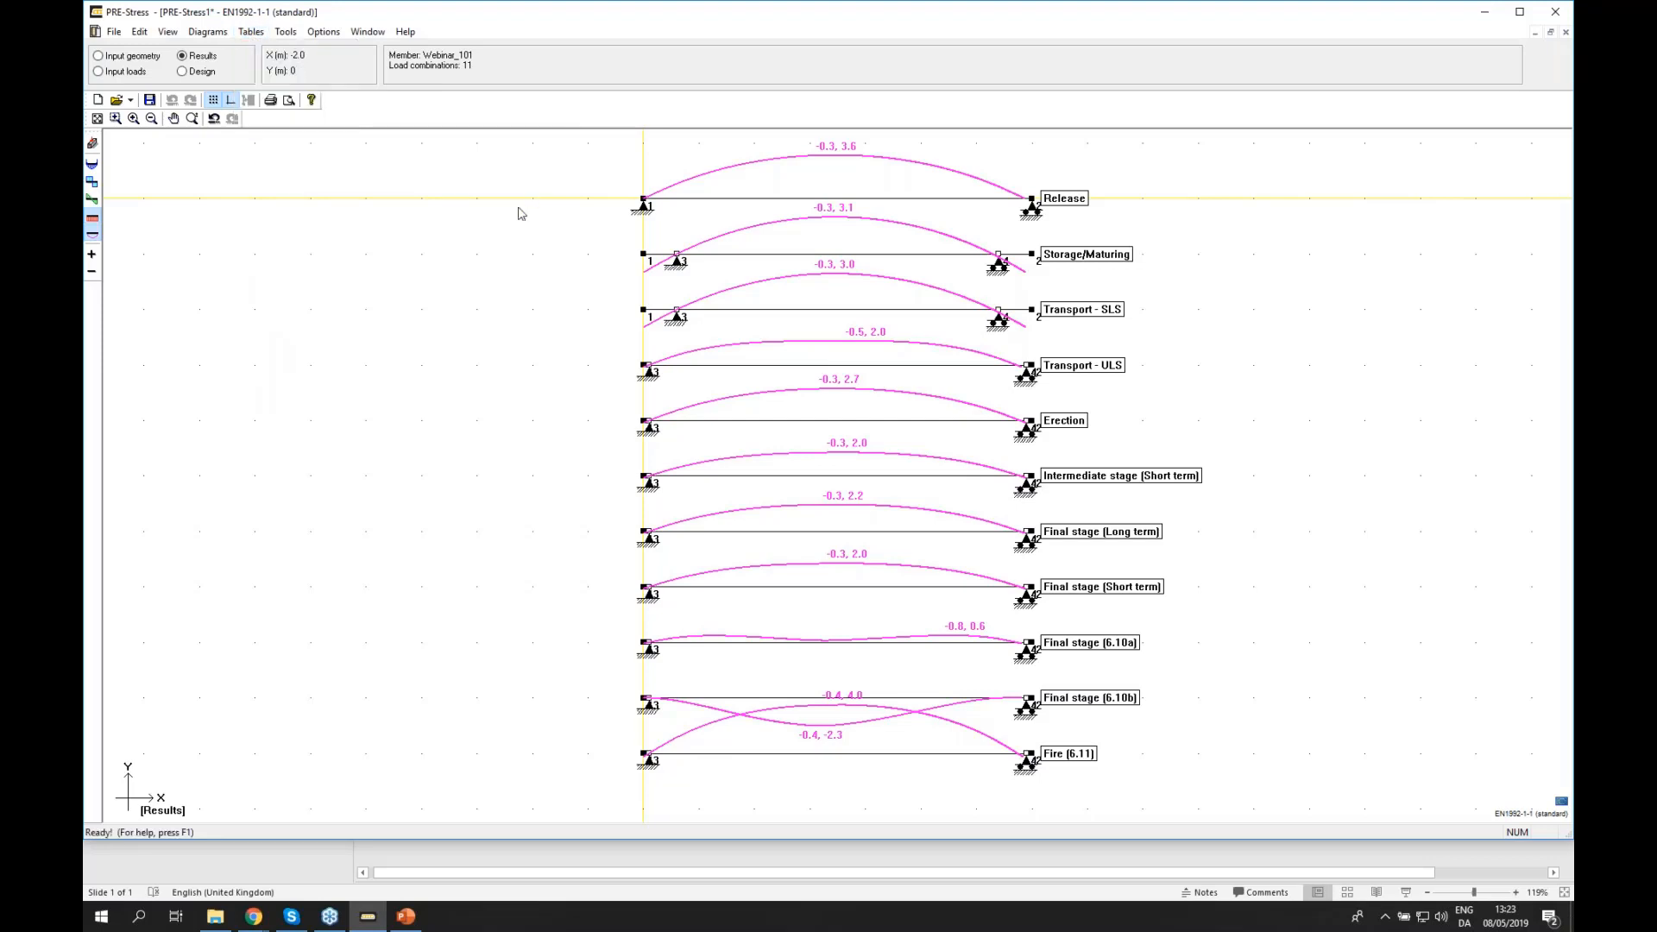
scroll(618, 380, "down", 1)
scroll(618, 366, "up", 1)
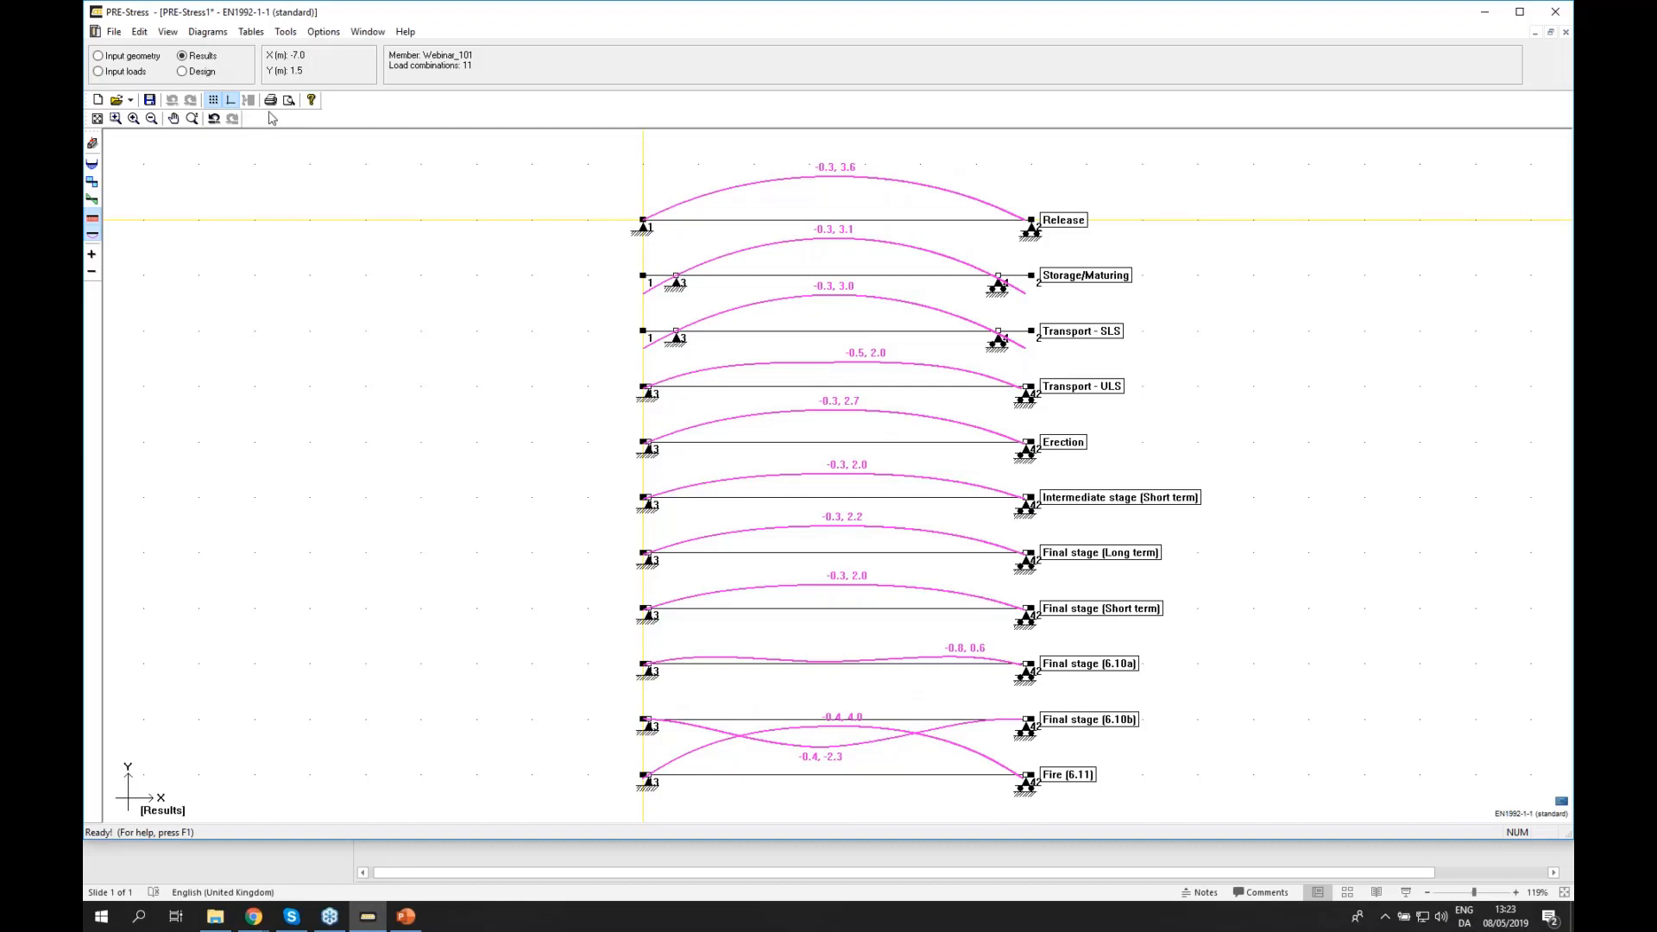
- Switch to design mode and run the code check of the slab for all load combinations
left_click(192, 72)
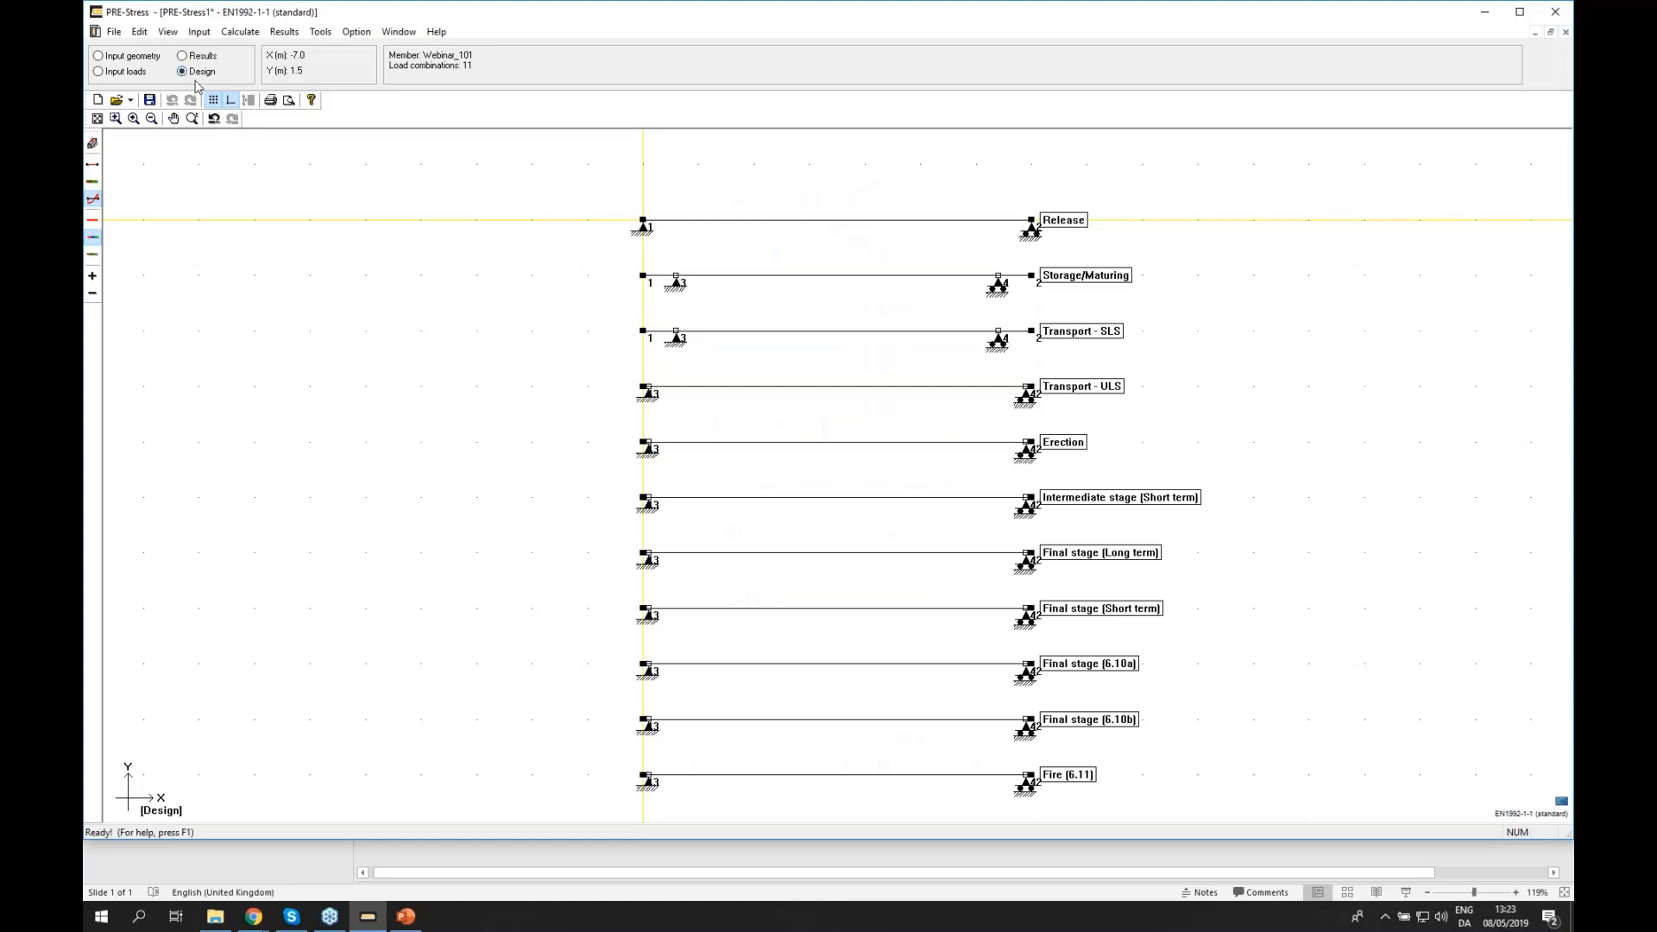
left_click(240, 32)
left_click(264, 48)
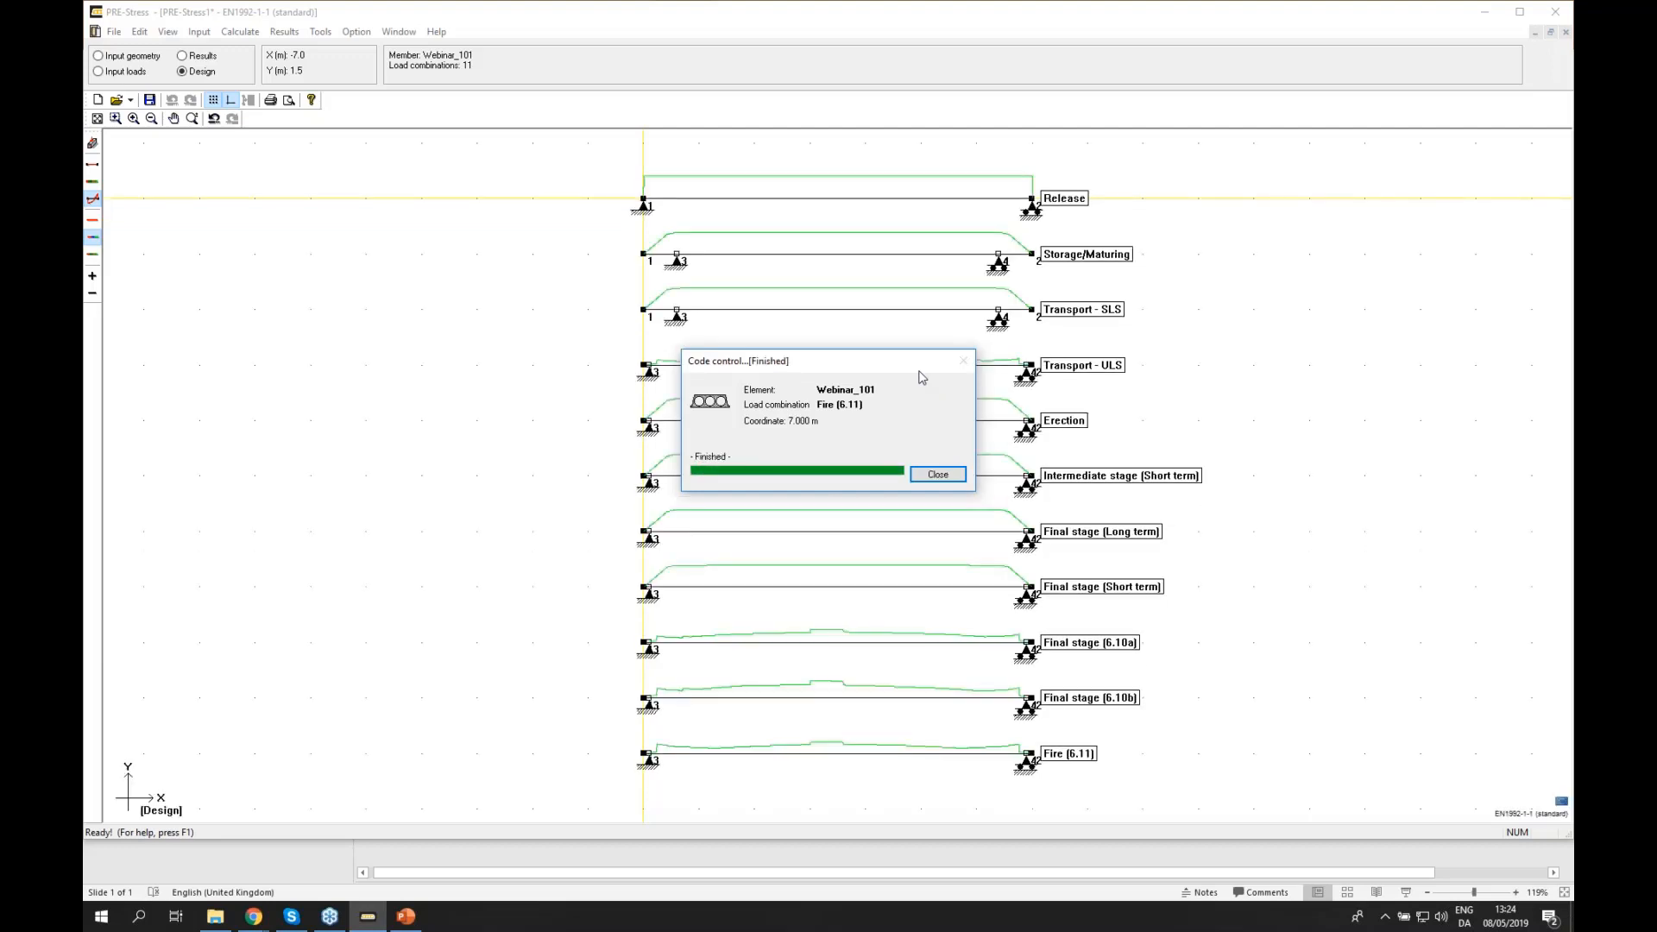
left_click(935, 474)
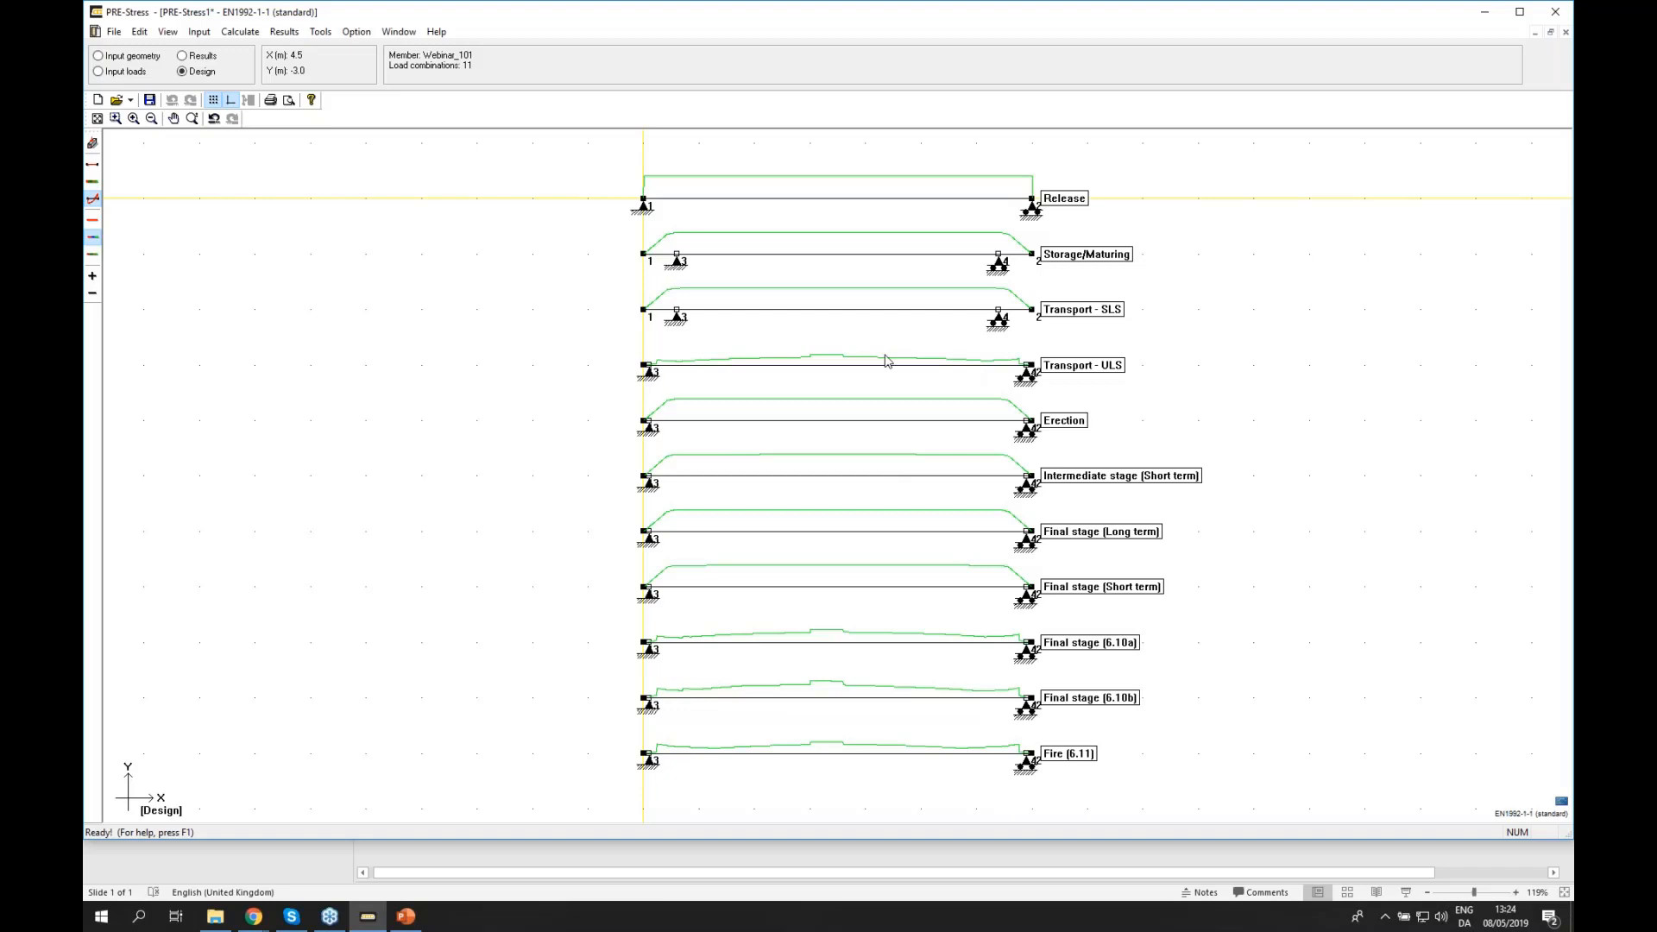
- Examine the design result curves of the load combinations, especially around midspan in Final stage (6.10a) and Final stage (6.10b)
scroll(843, 345, "up", 1)
scroll(866, 399, "down", 1)
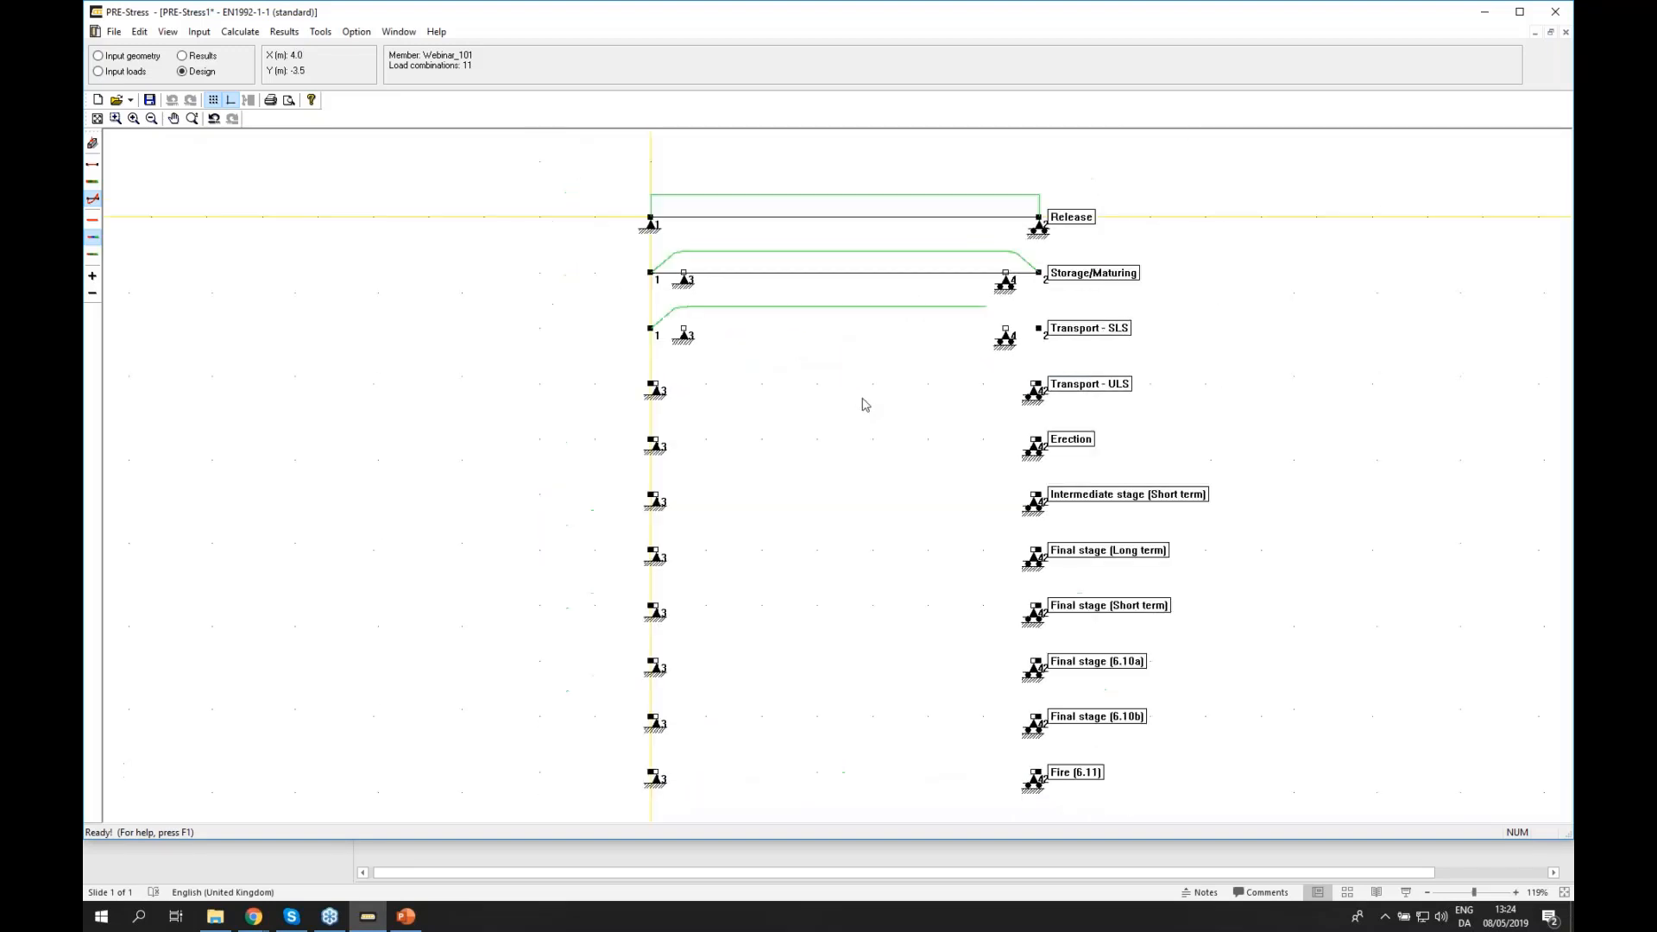
scroll(785, 206, "down", 1)
scroll(827, 529, "up", 2)
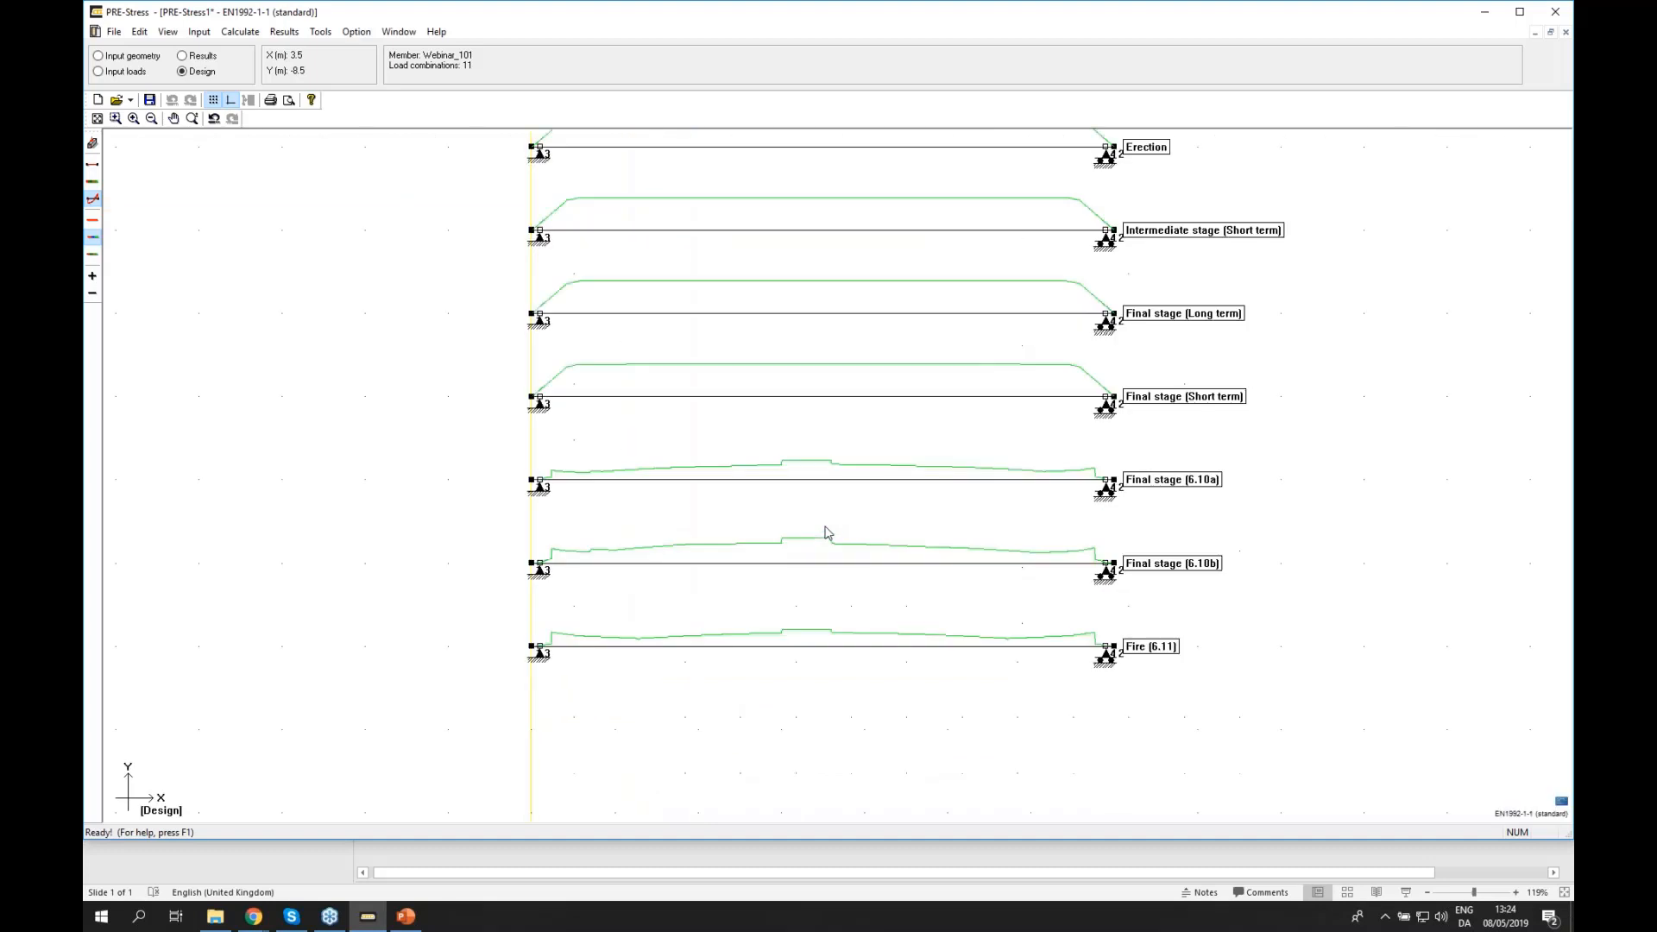
scroll(820, 501, "up", 1)
scroll(807, 470, "up", 2)
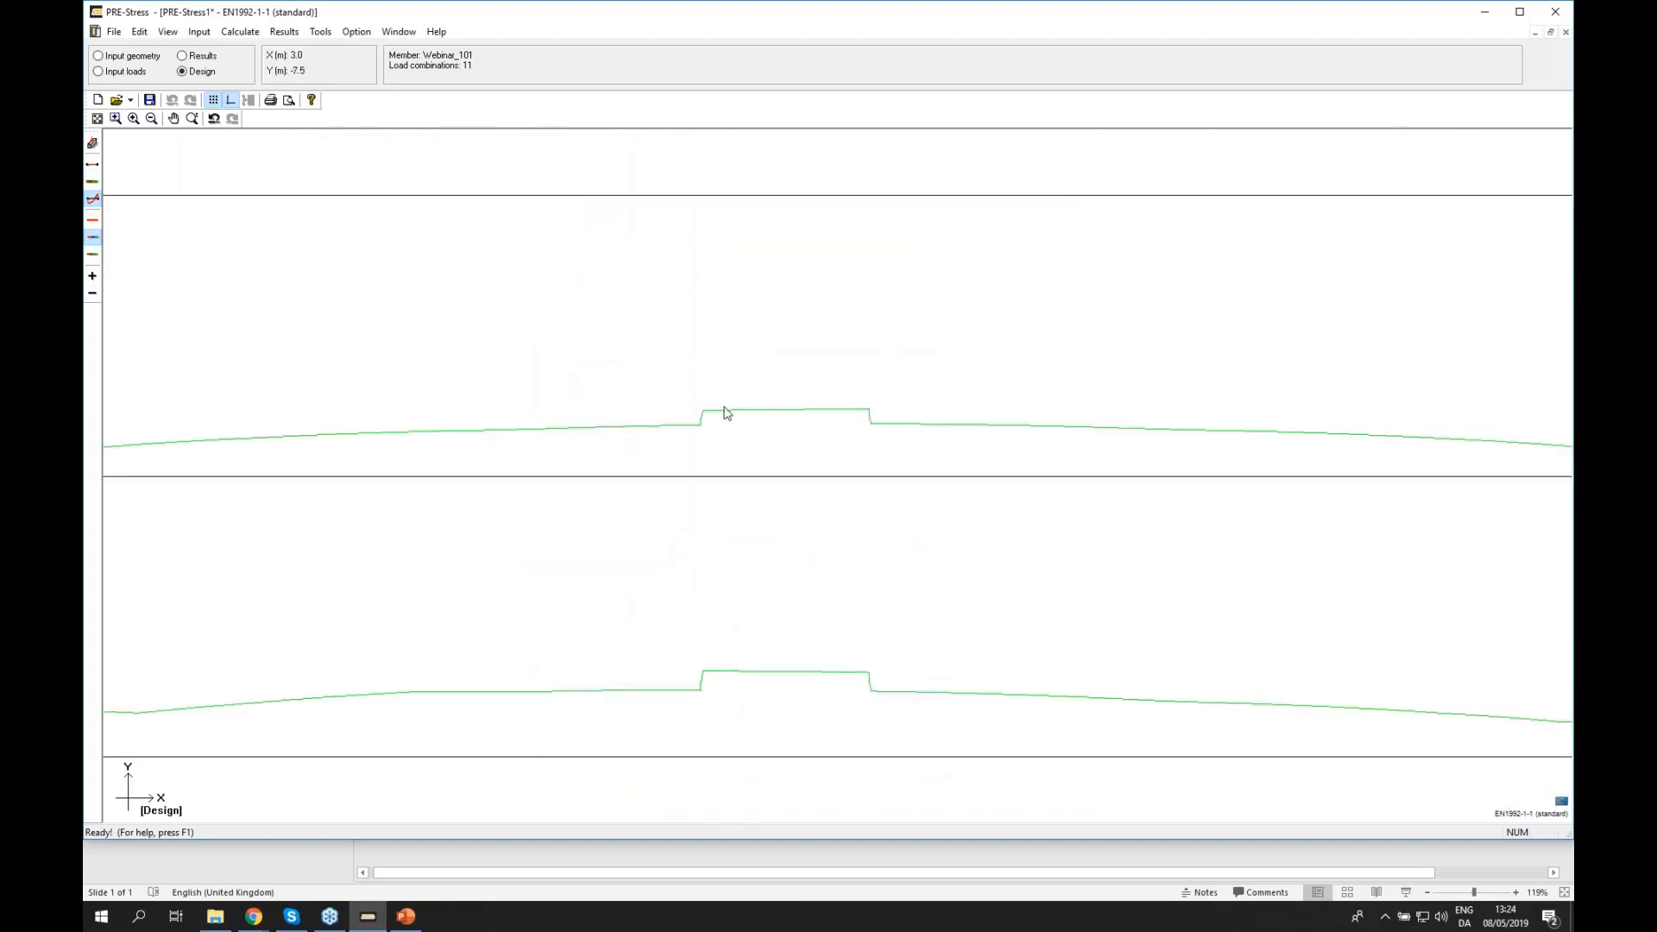
scroll(727, 417, "down", 2)
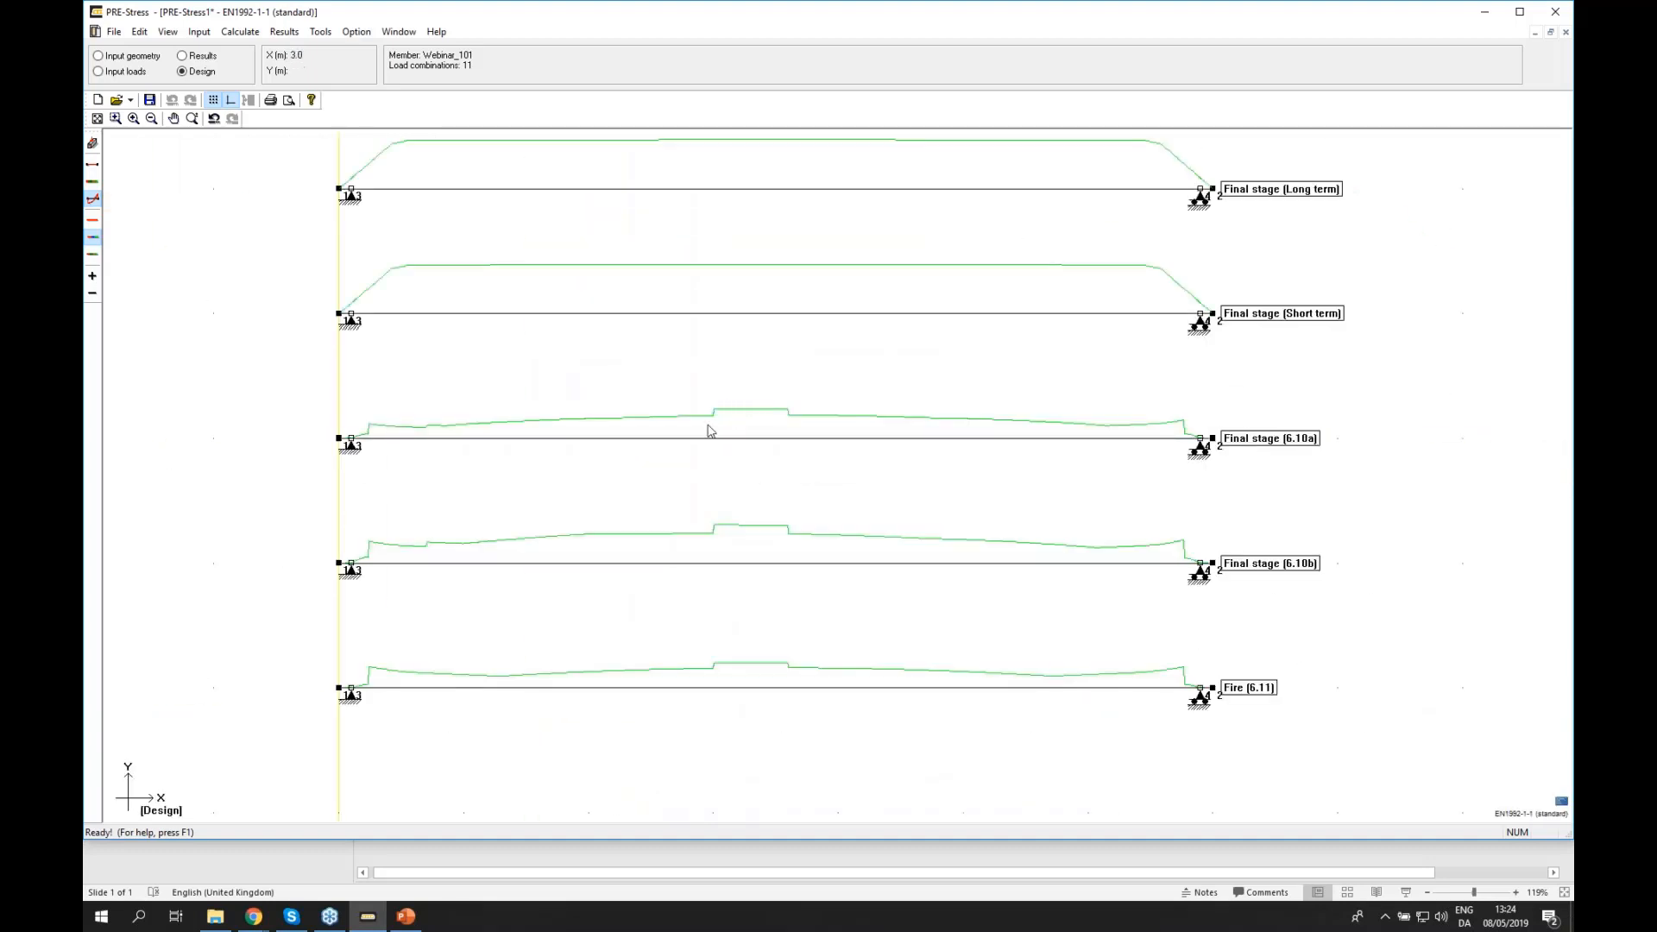
scroll(703, 412, "up", 2)
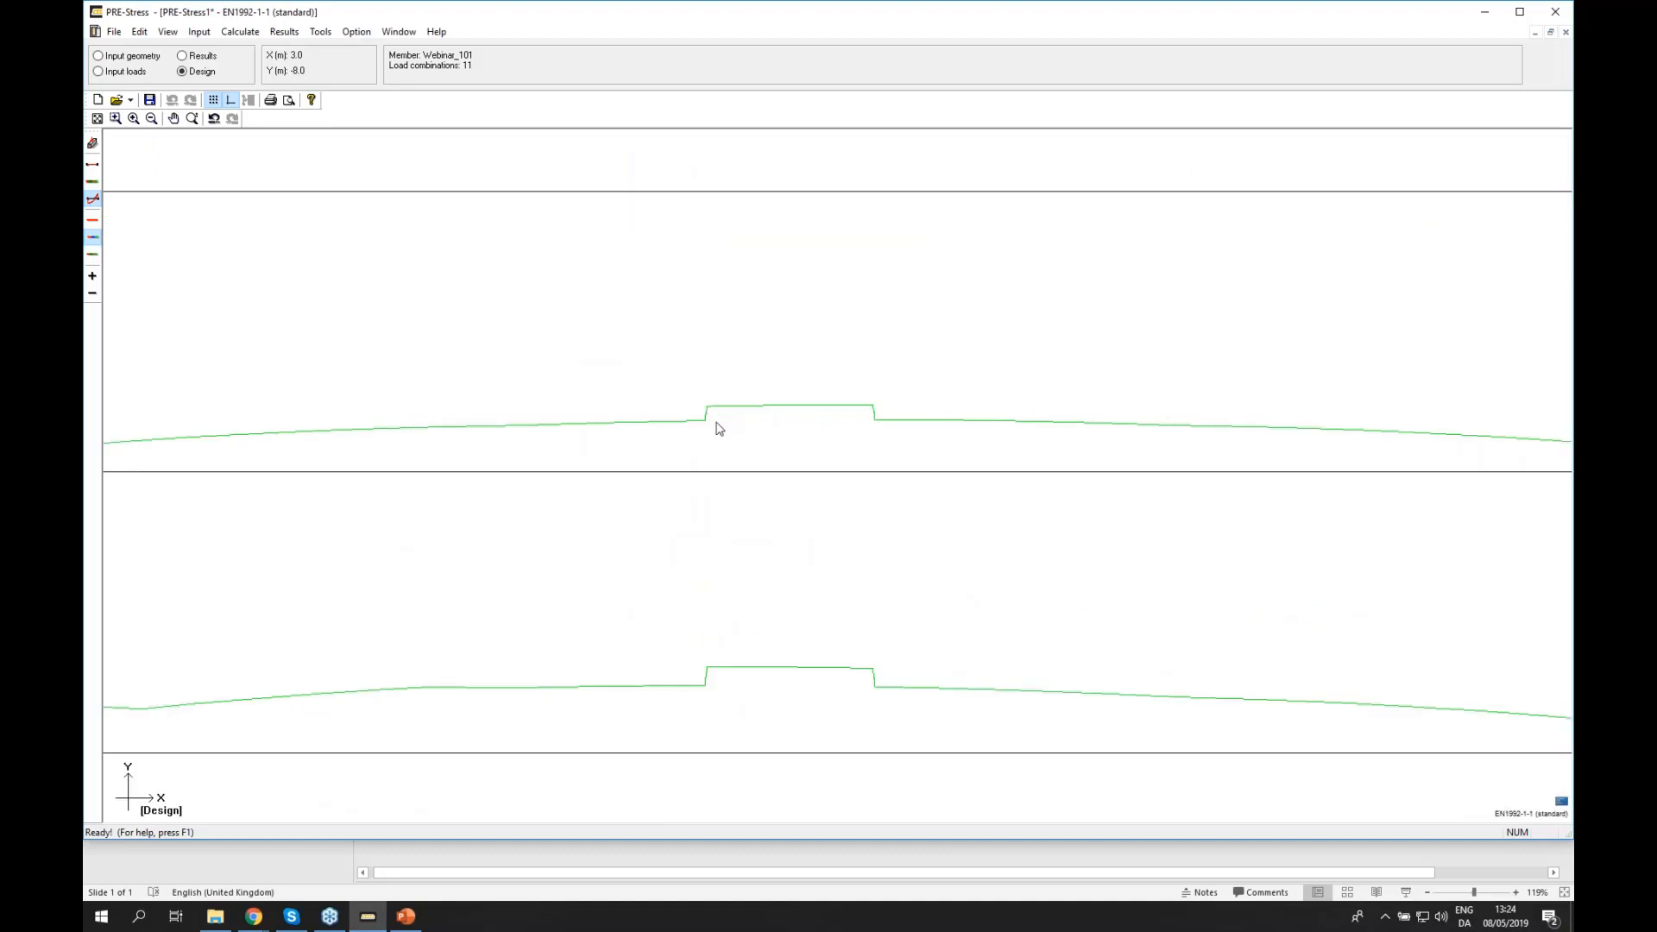
scroll(719, 437, "down", 3)
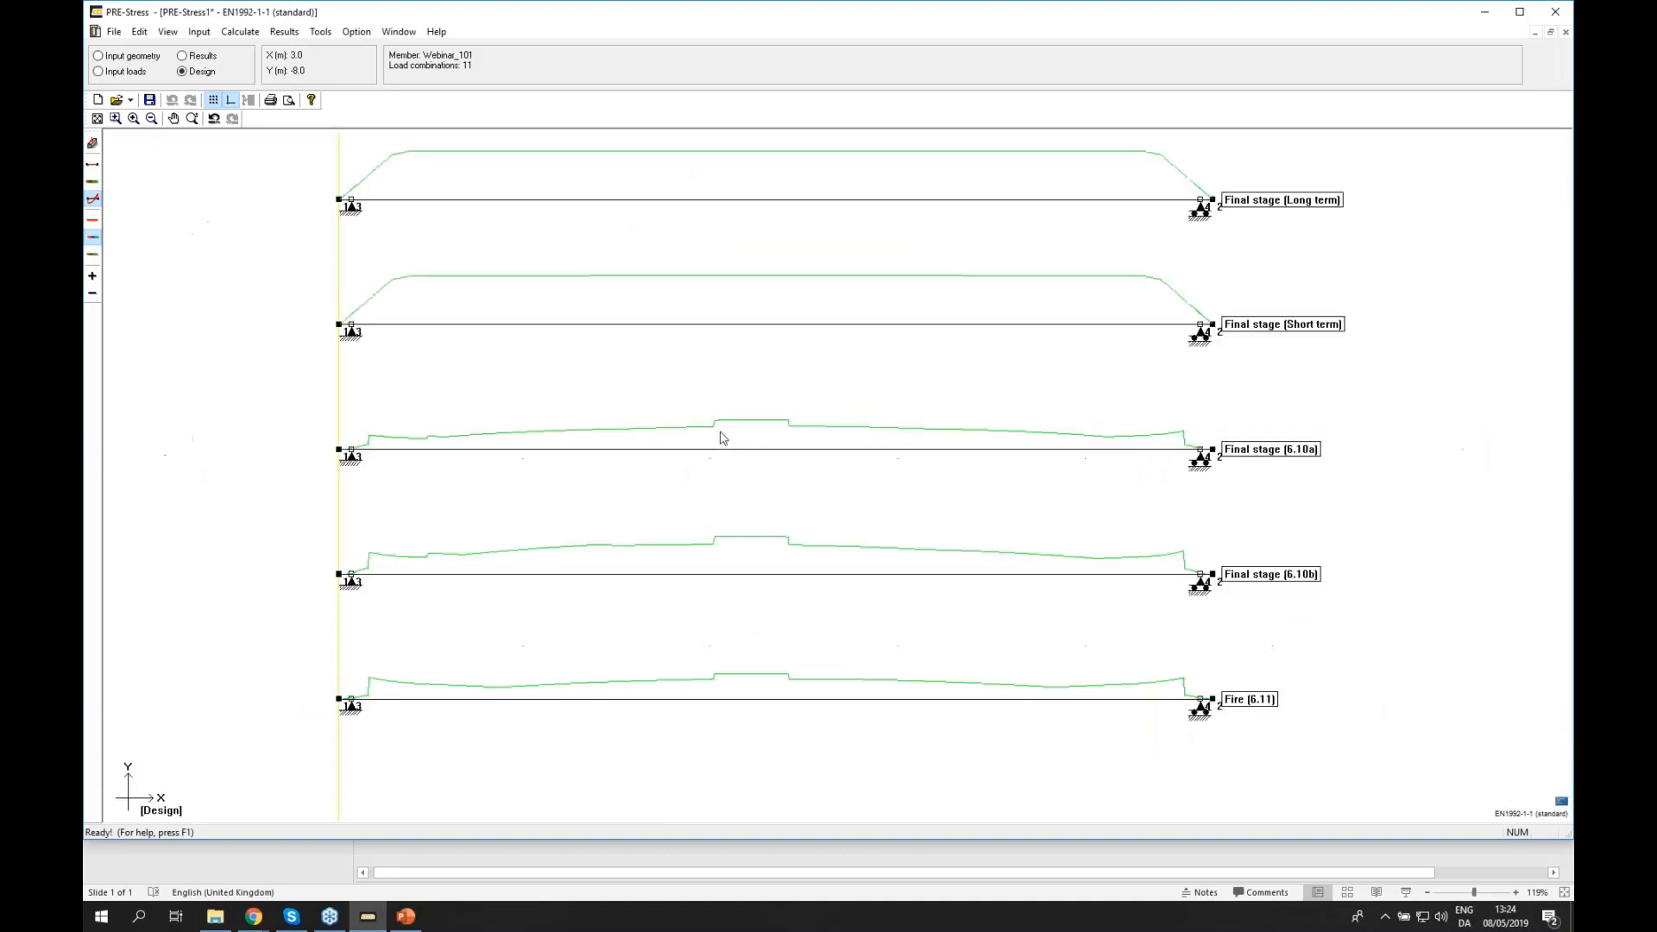
scroll(924, 619, "down", 3)
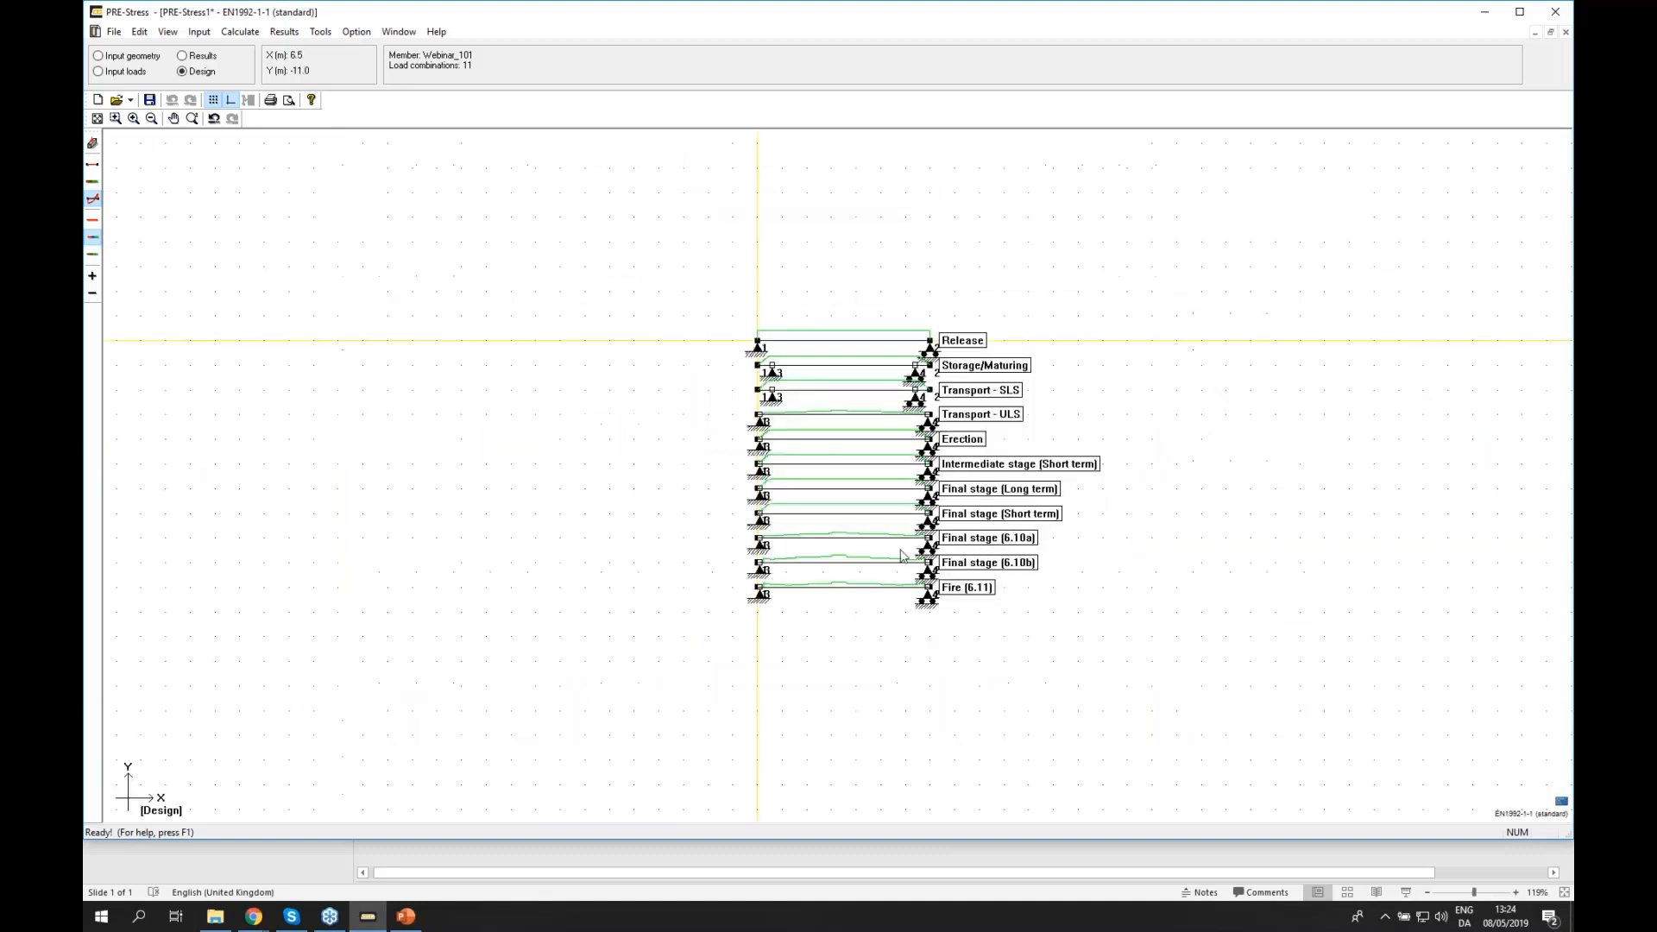
scroll(857, 434, "up", 2)
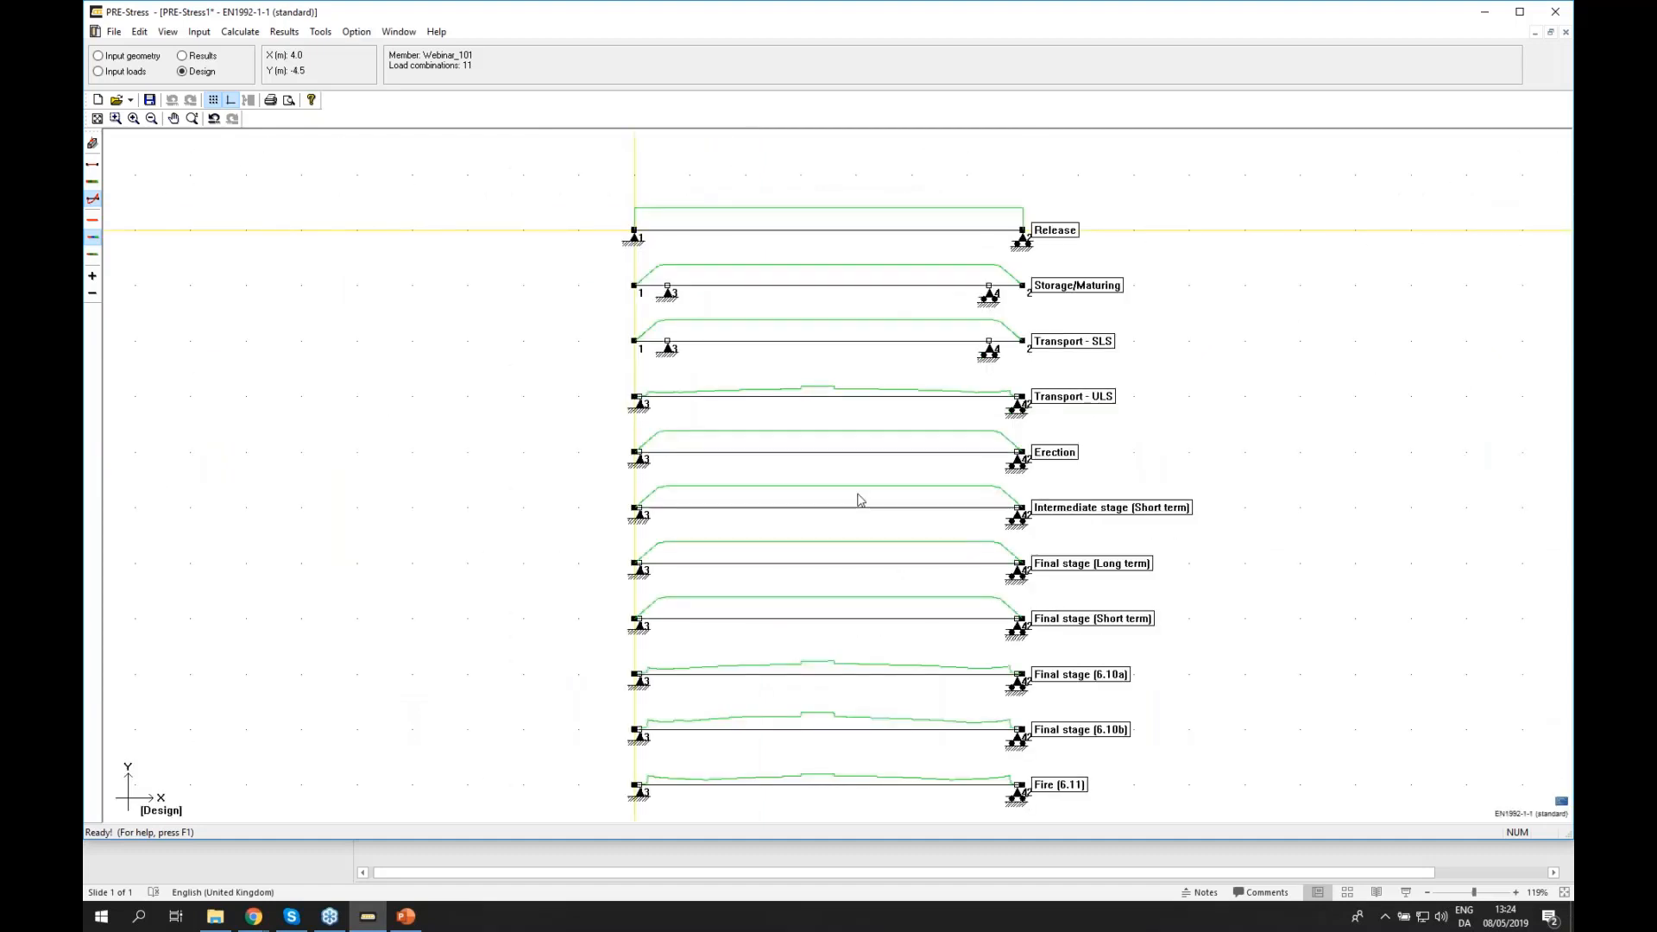
- Review the code check details for the Release, Transport - SLS, Final stage (6.10a), Final stage (6.10b) and Fire (6.11) load cases
left_click(286, 32)
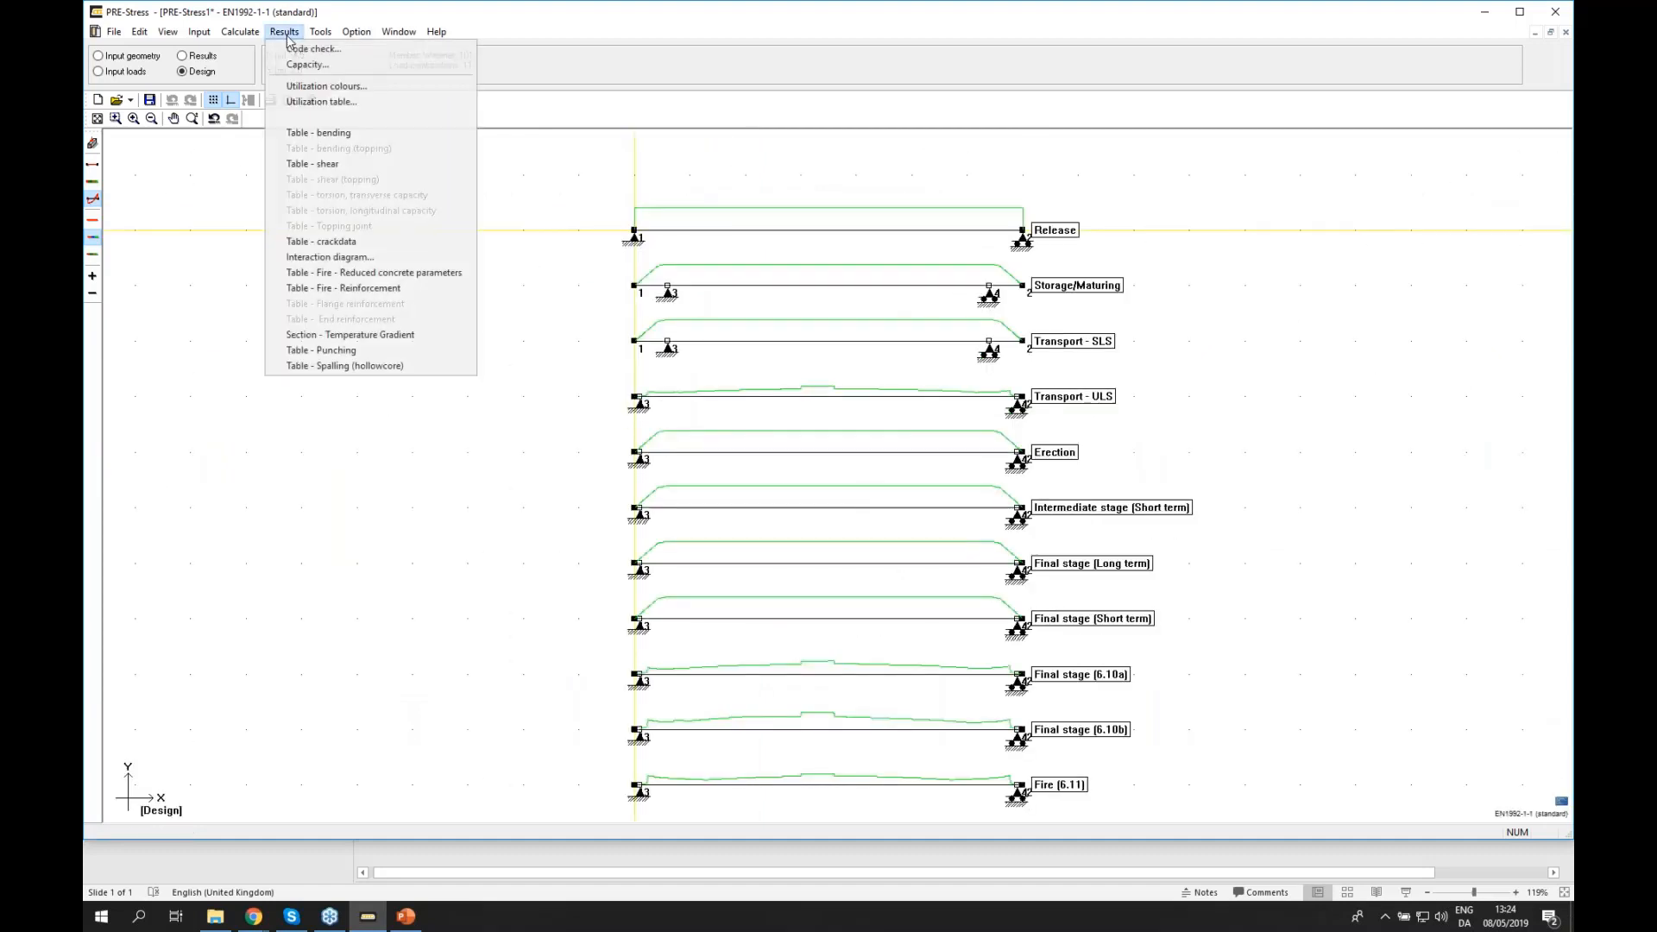
left_click(344, 55)
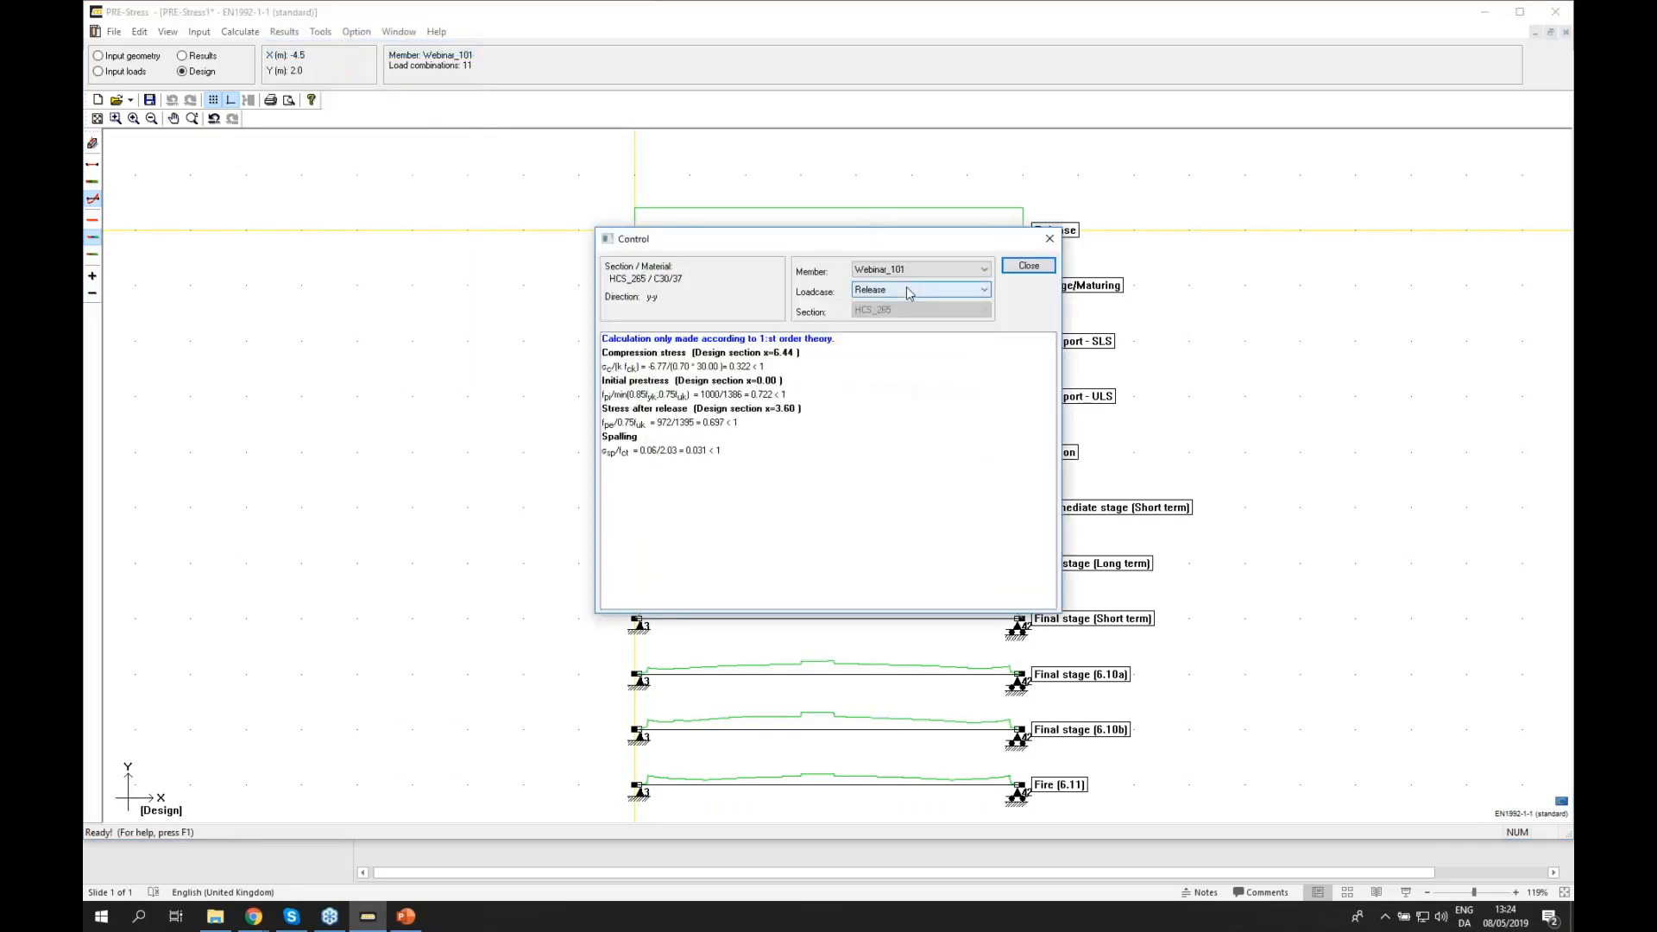
left_click(909, 292)
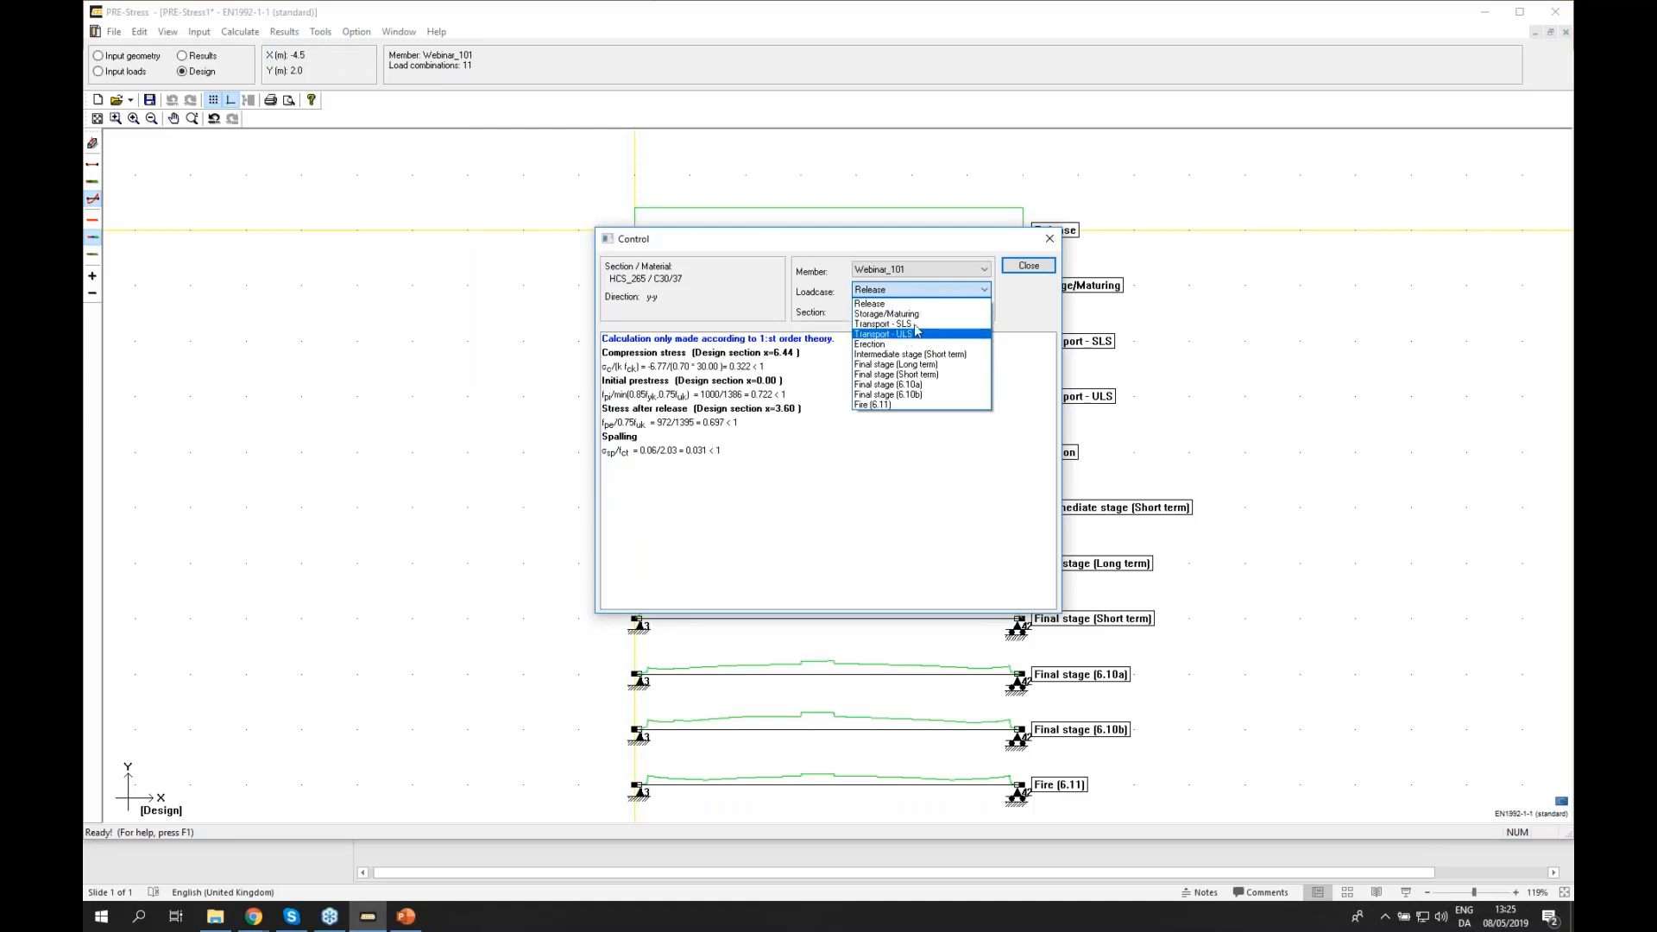
left_click(915, 325)
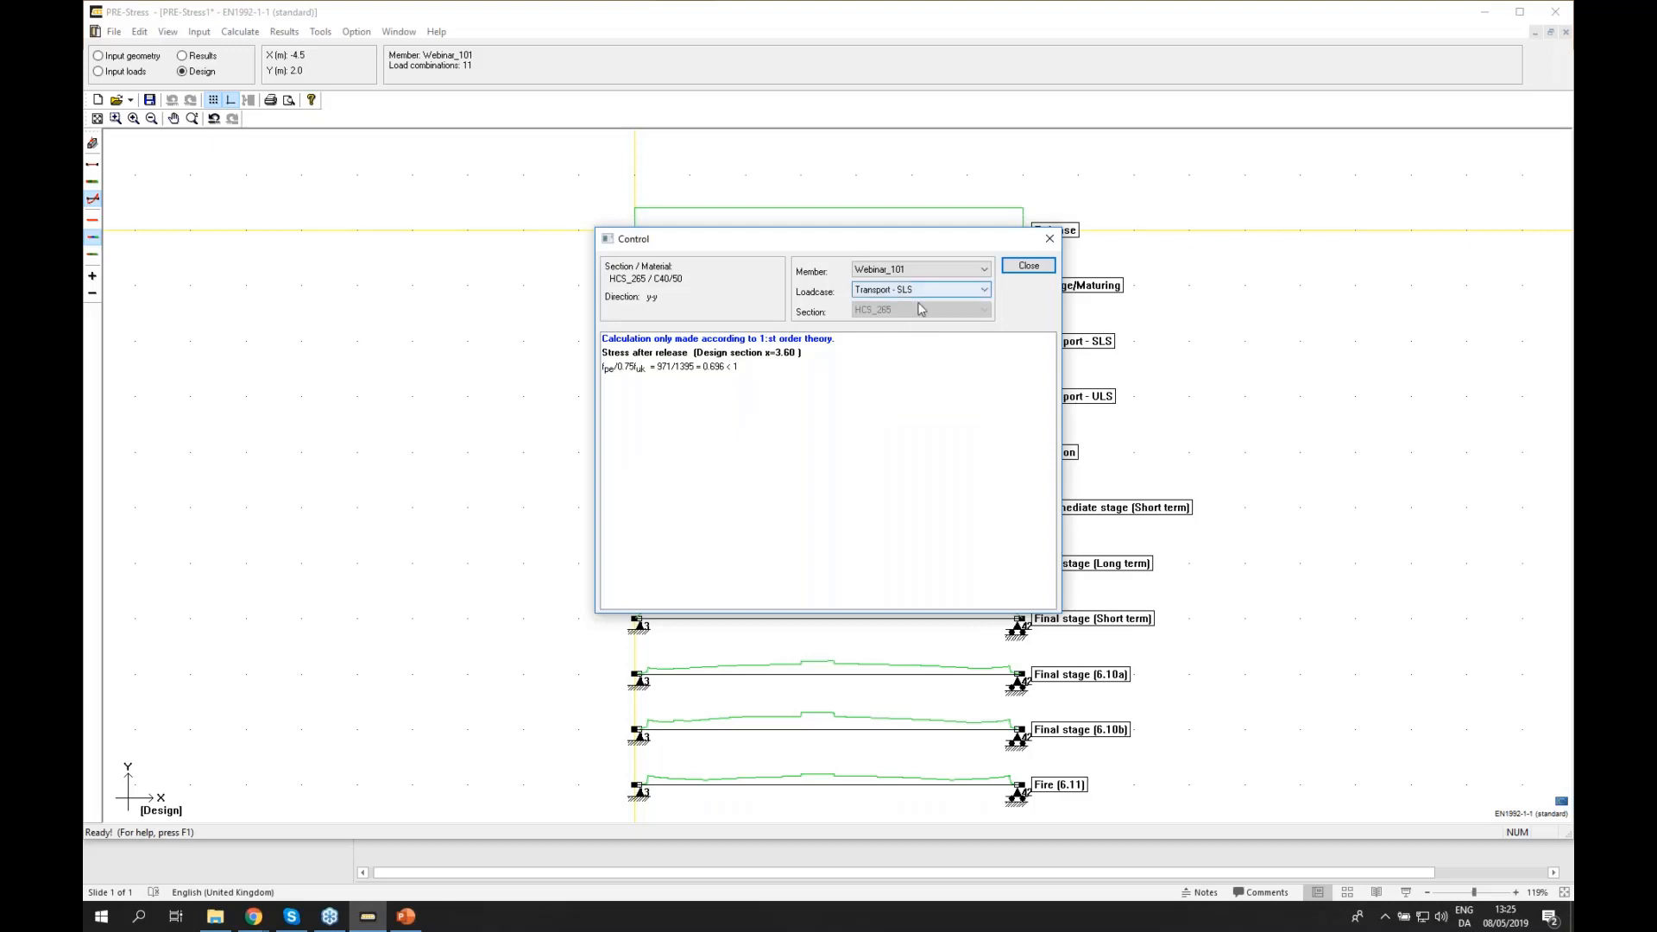
left_click(920, 294)
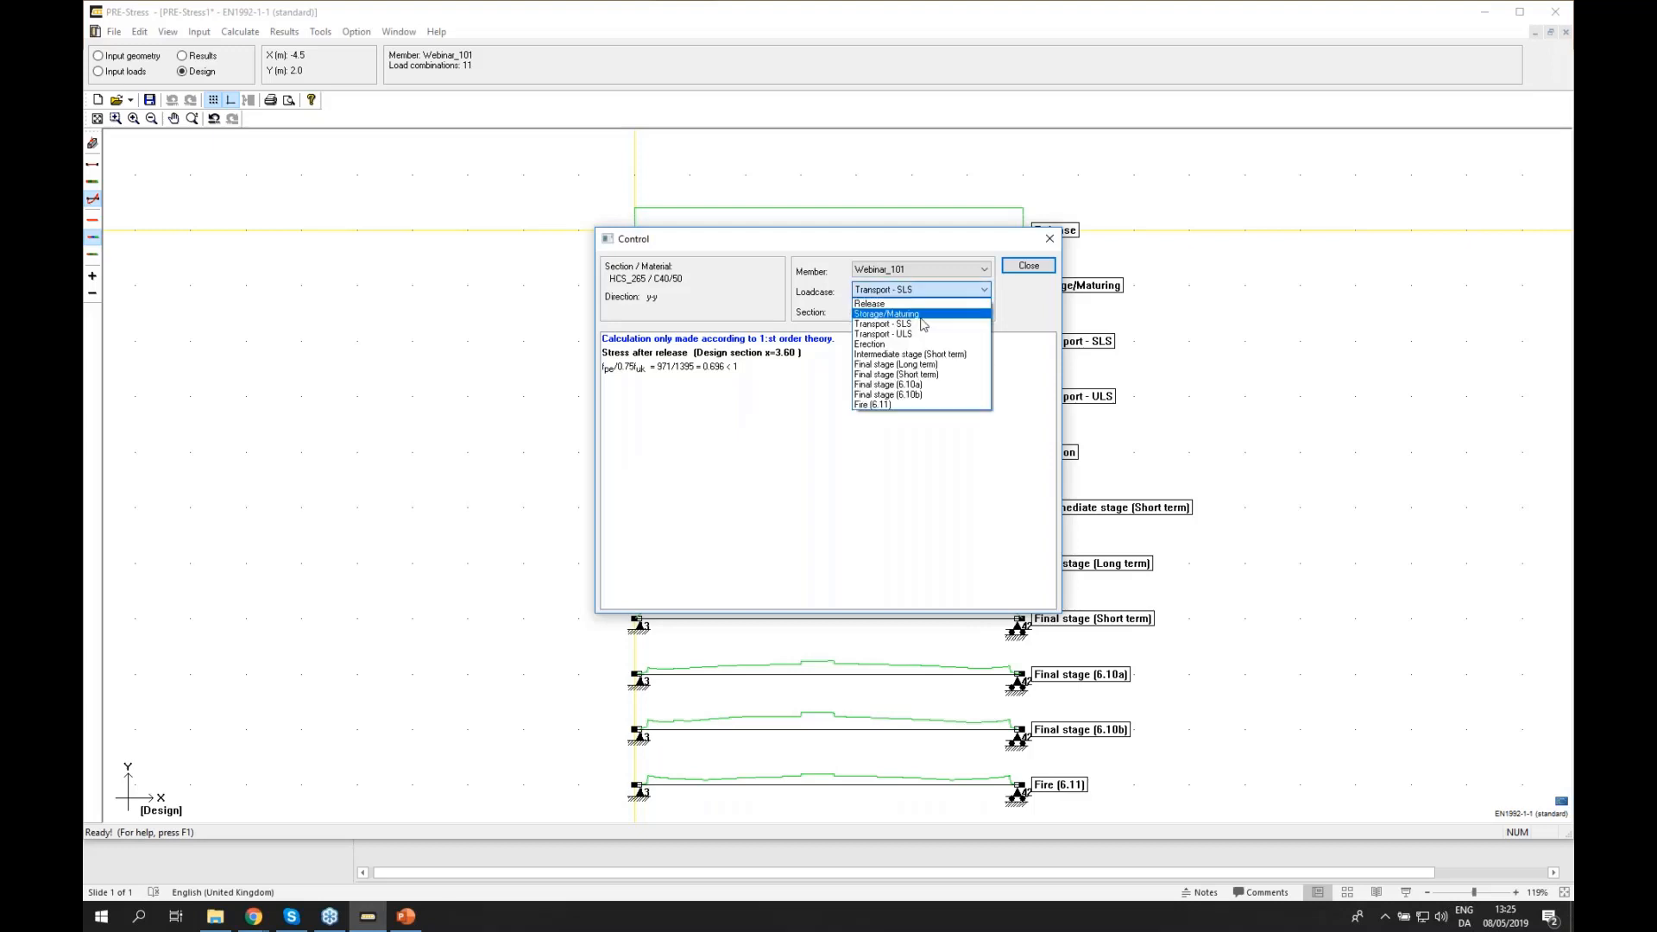
left_click(928, 386)
left_click(916, 292)
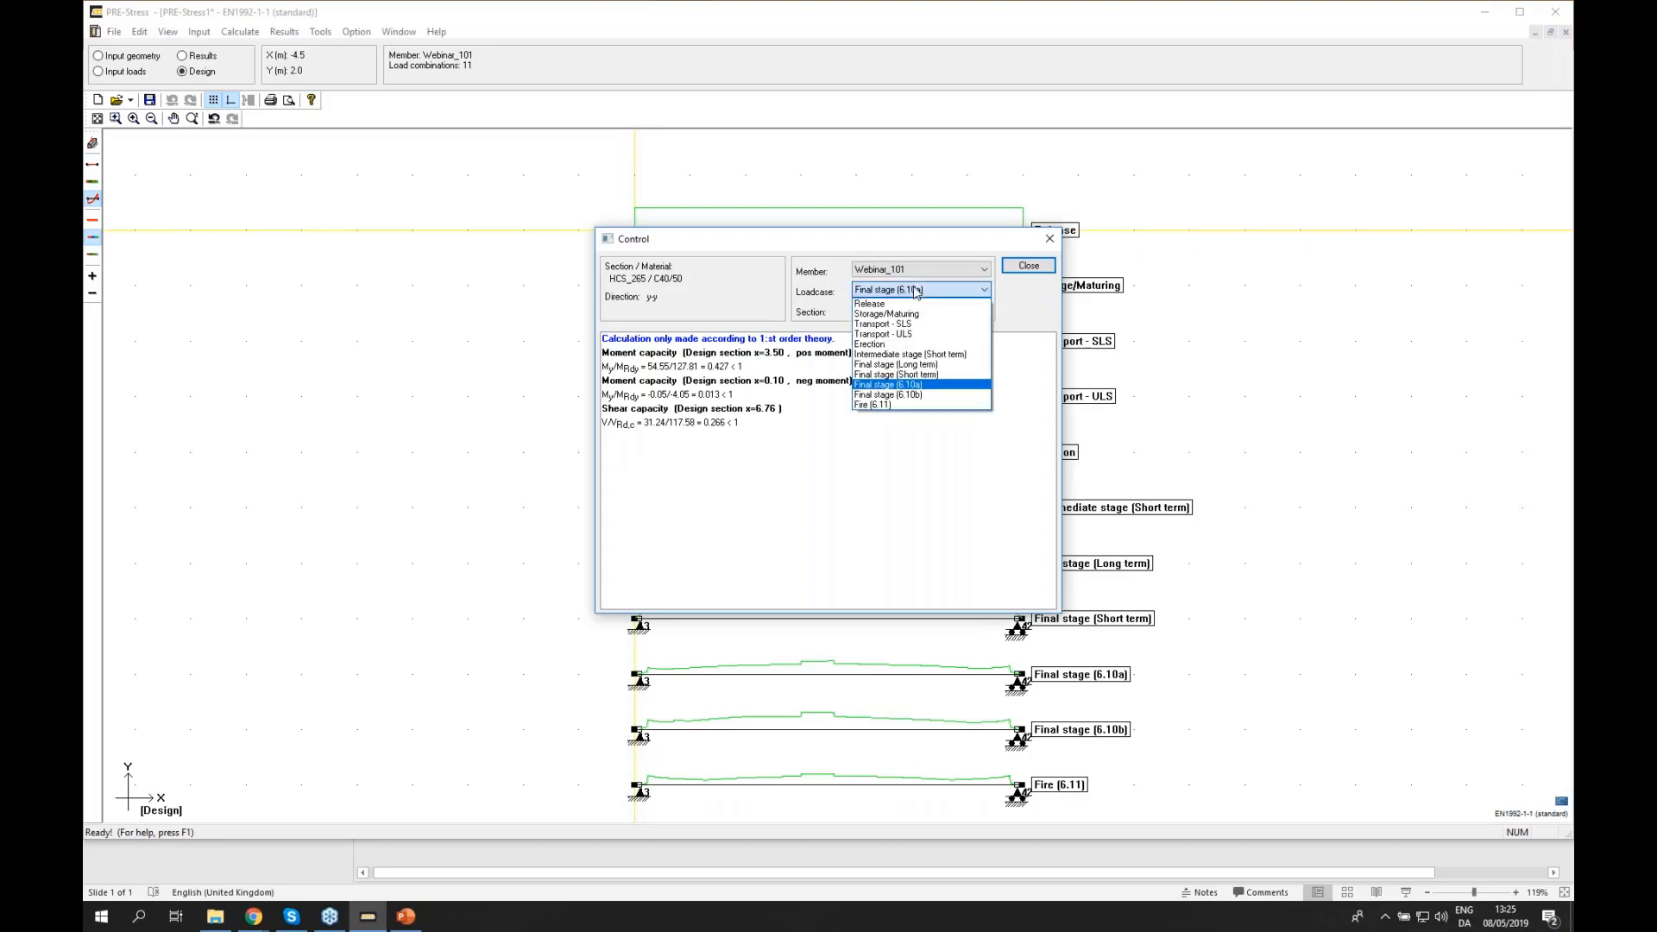
left_click(927, 394)
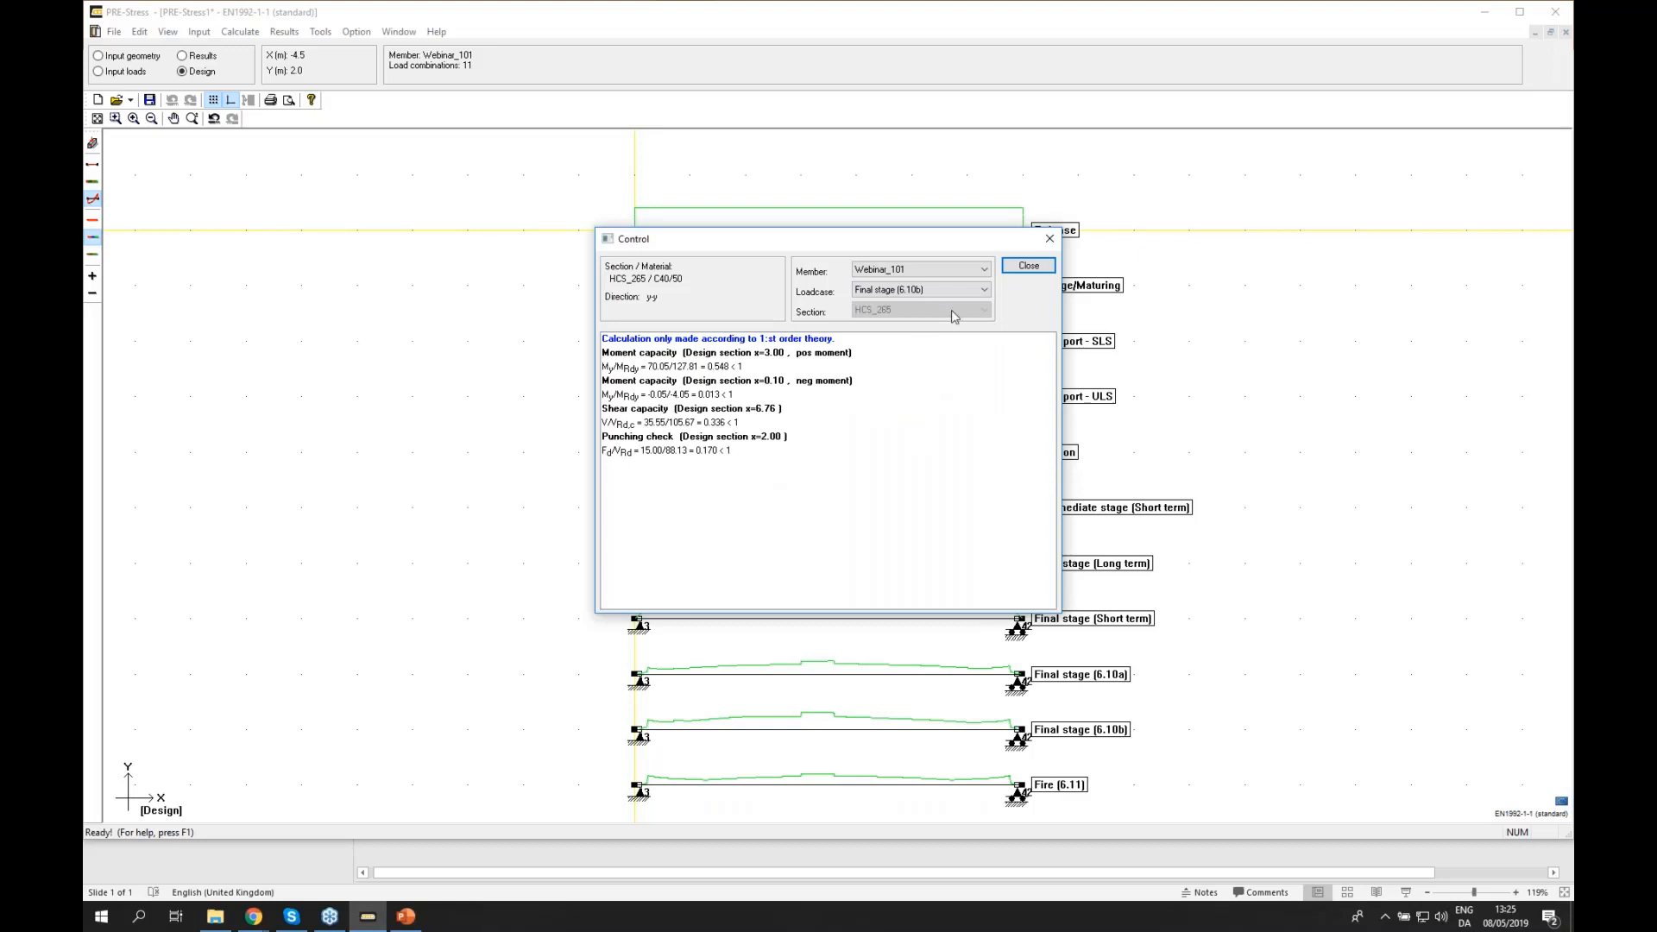
left_click(1028, 270)
left_click(904, 293)
left_click(891, 406)
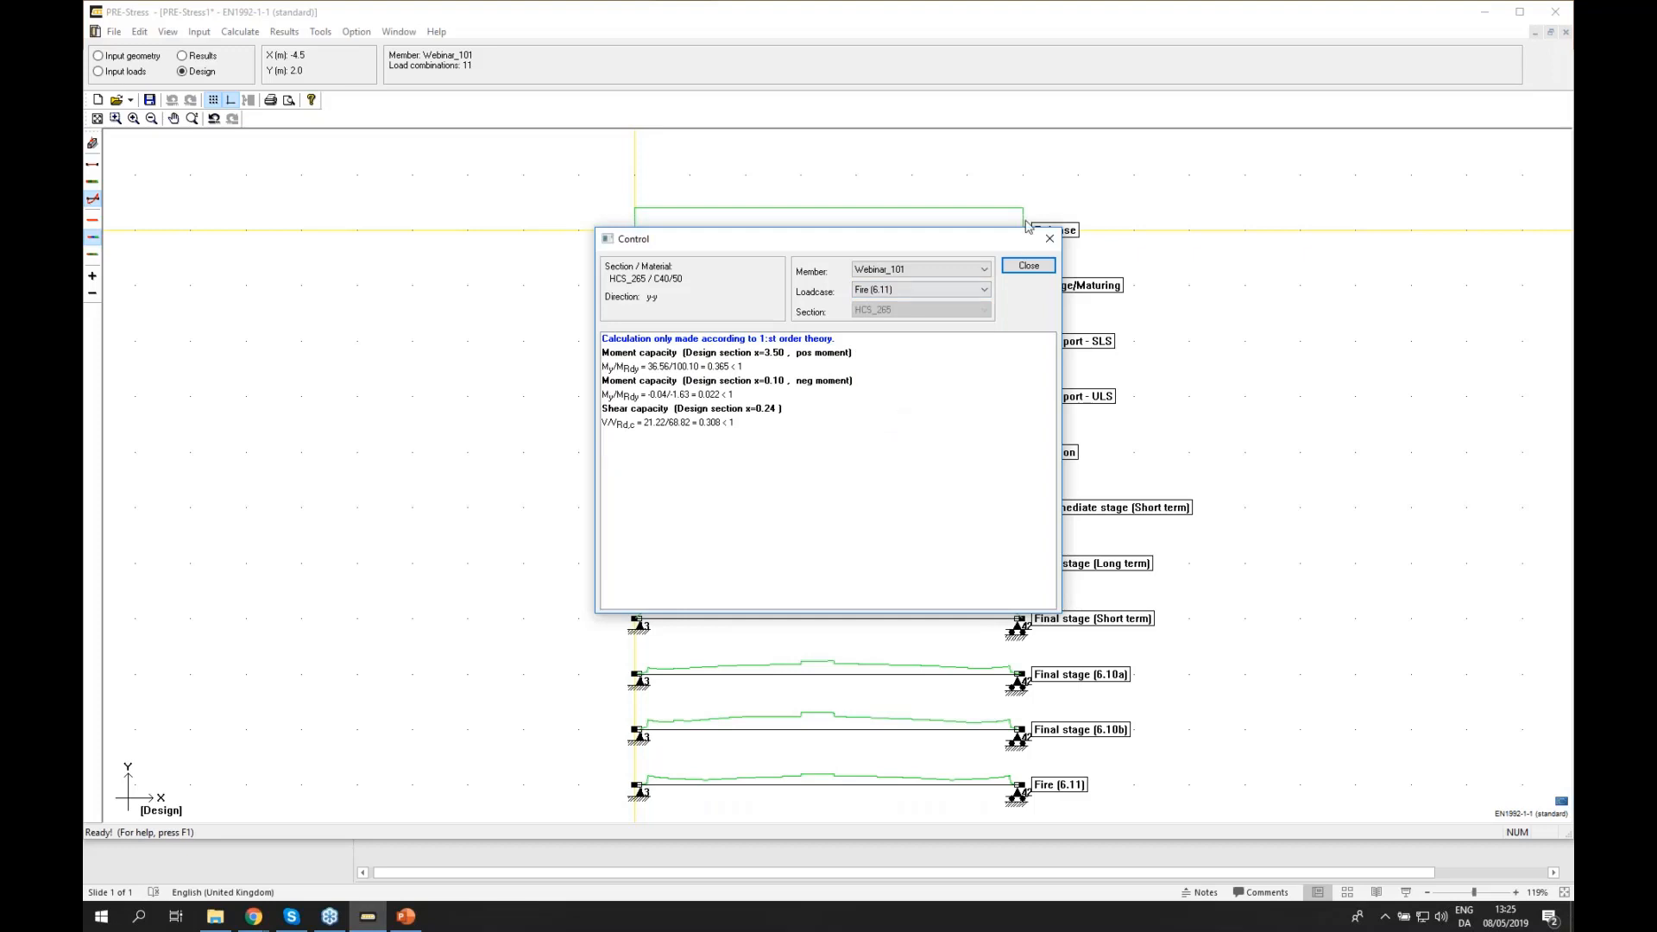
left_click(1036, 271)
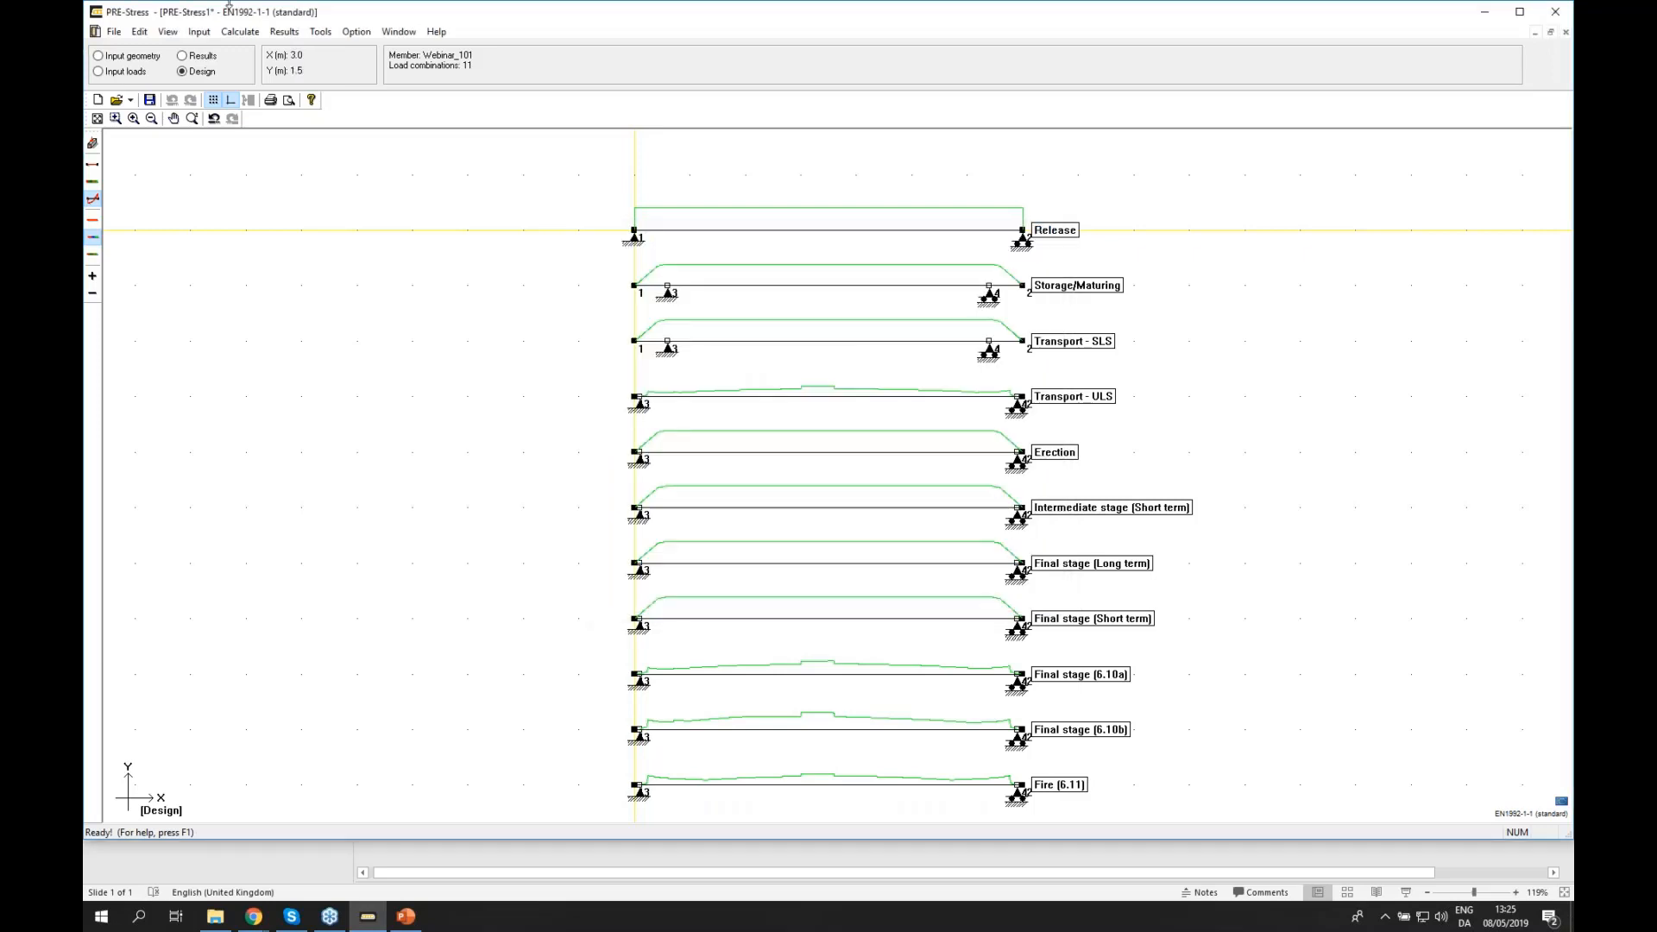
- Read through the bending results table of the slab for the Release load case
left_click(284, 31)
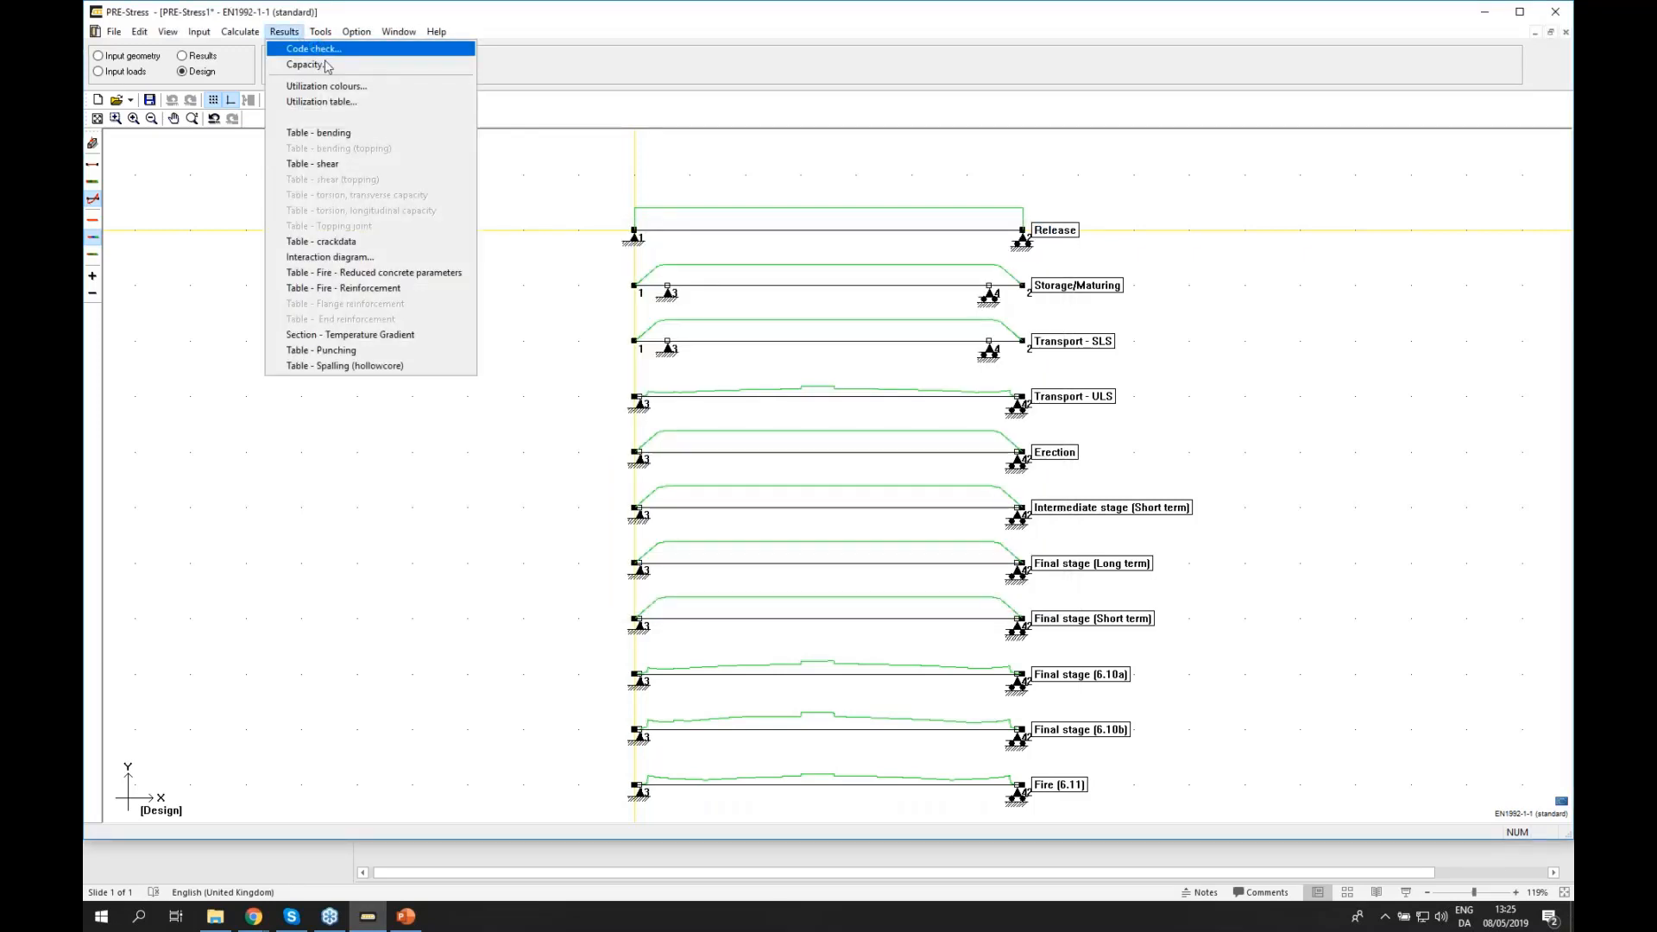
left_click(342, 134)
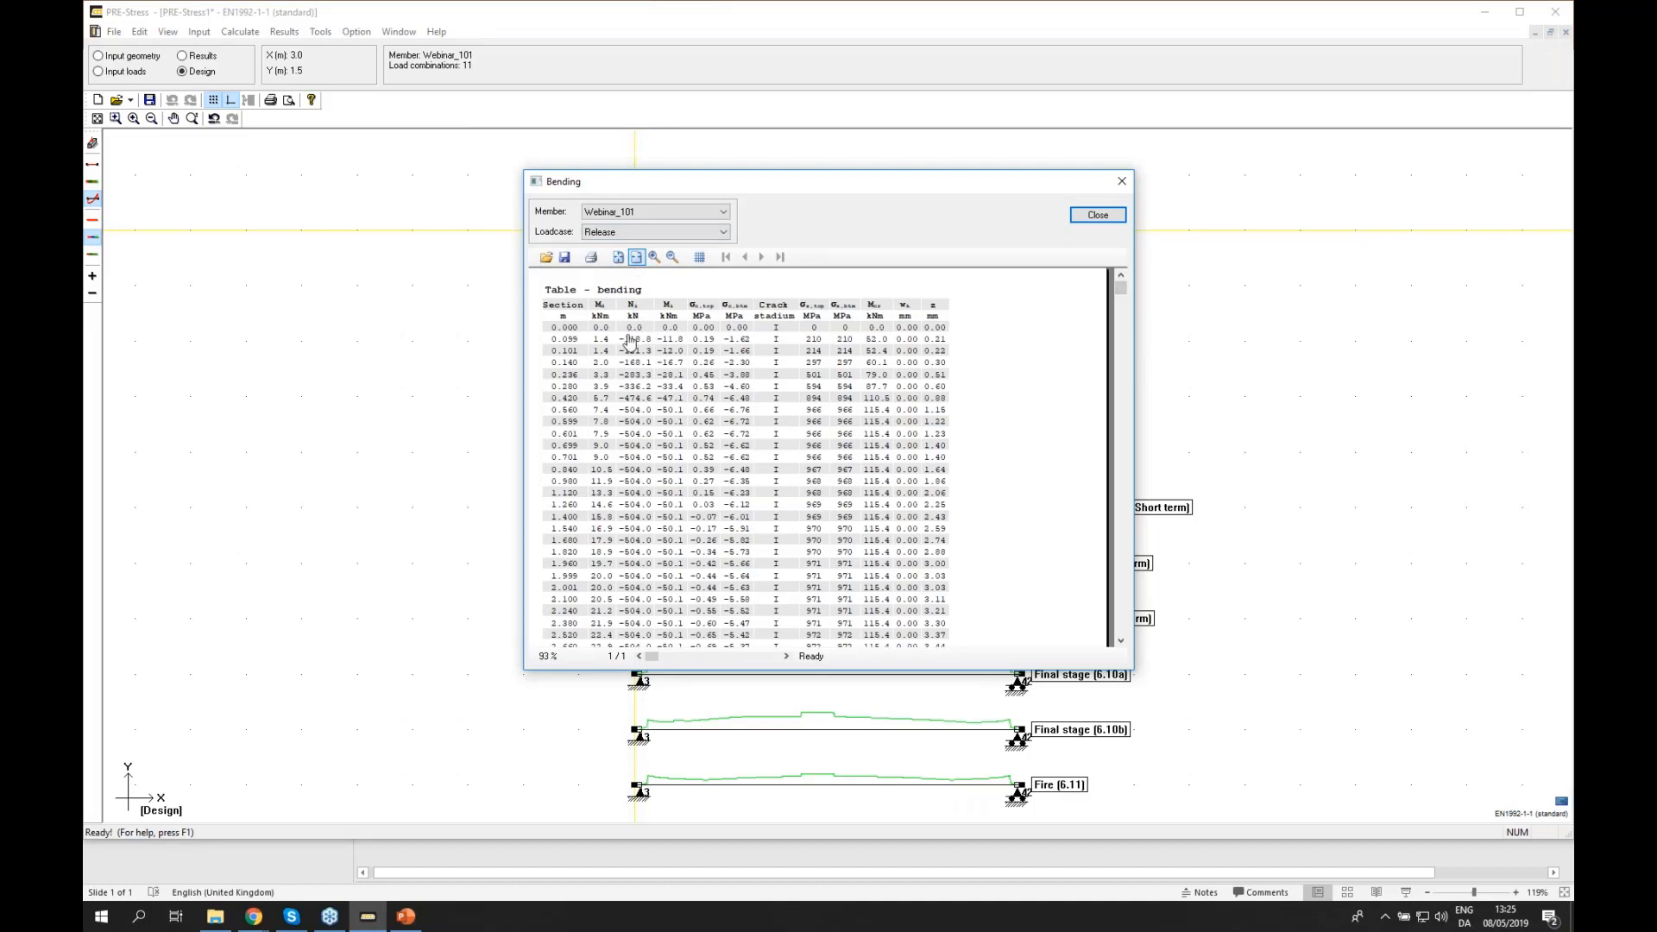
scroll(631, 343, "down", 2)
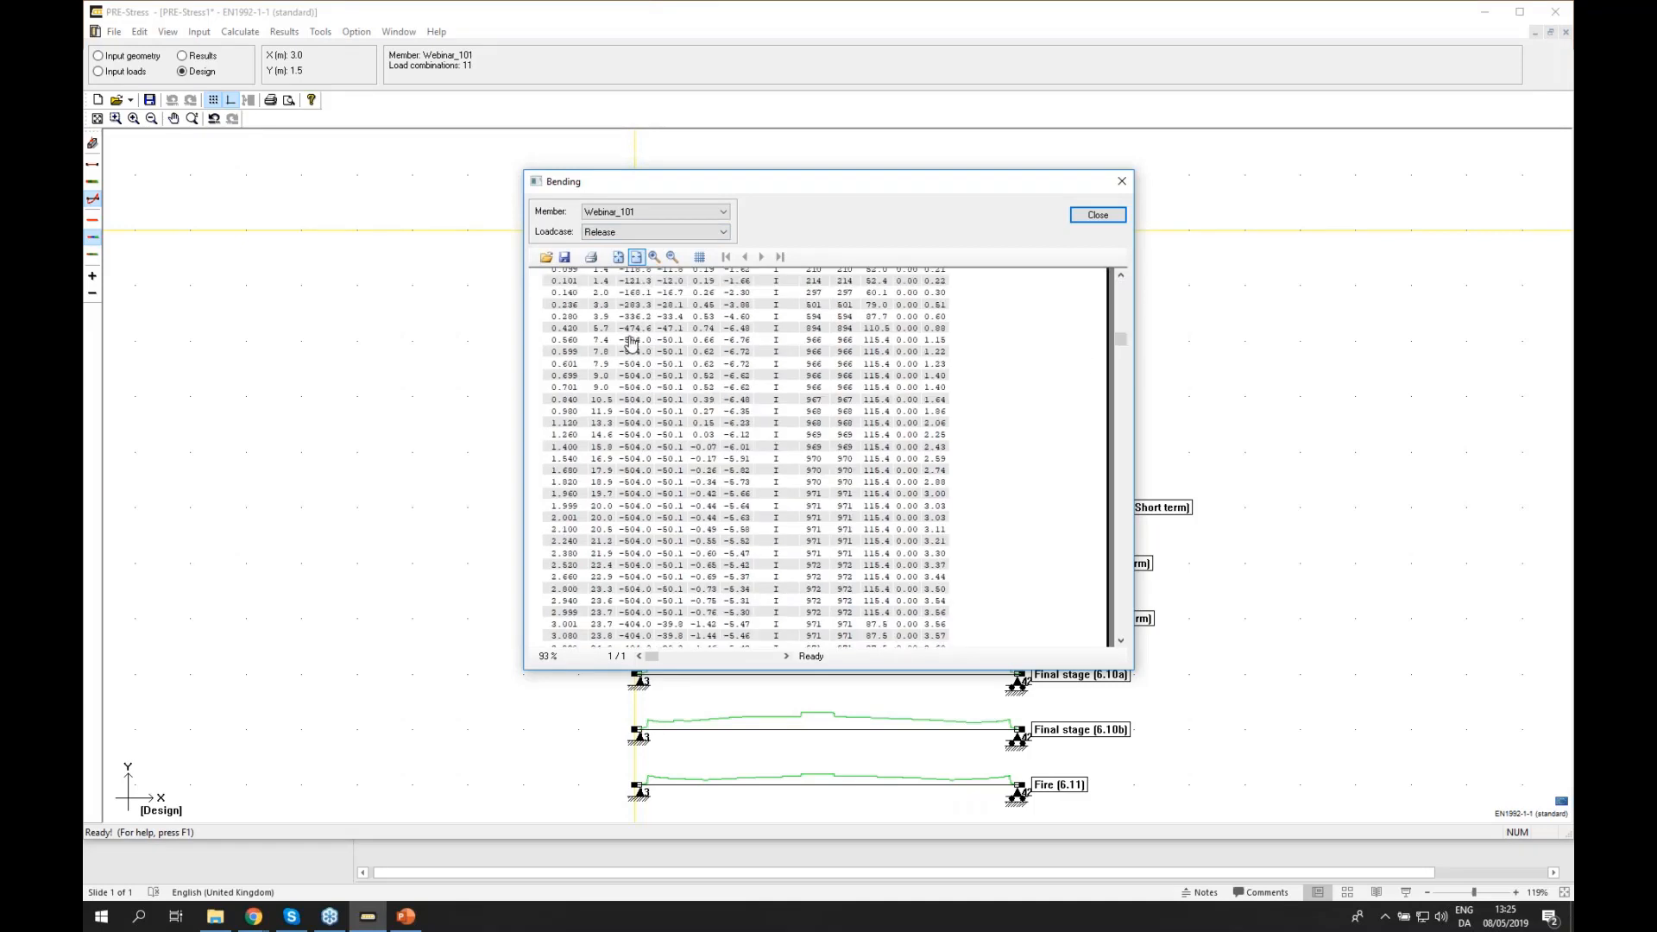
scroll(631, 343, "up", 2)
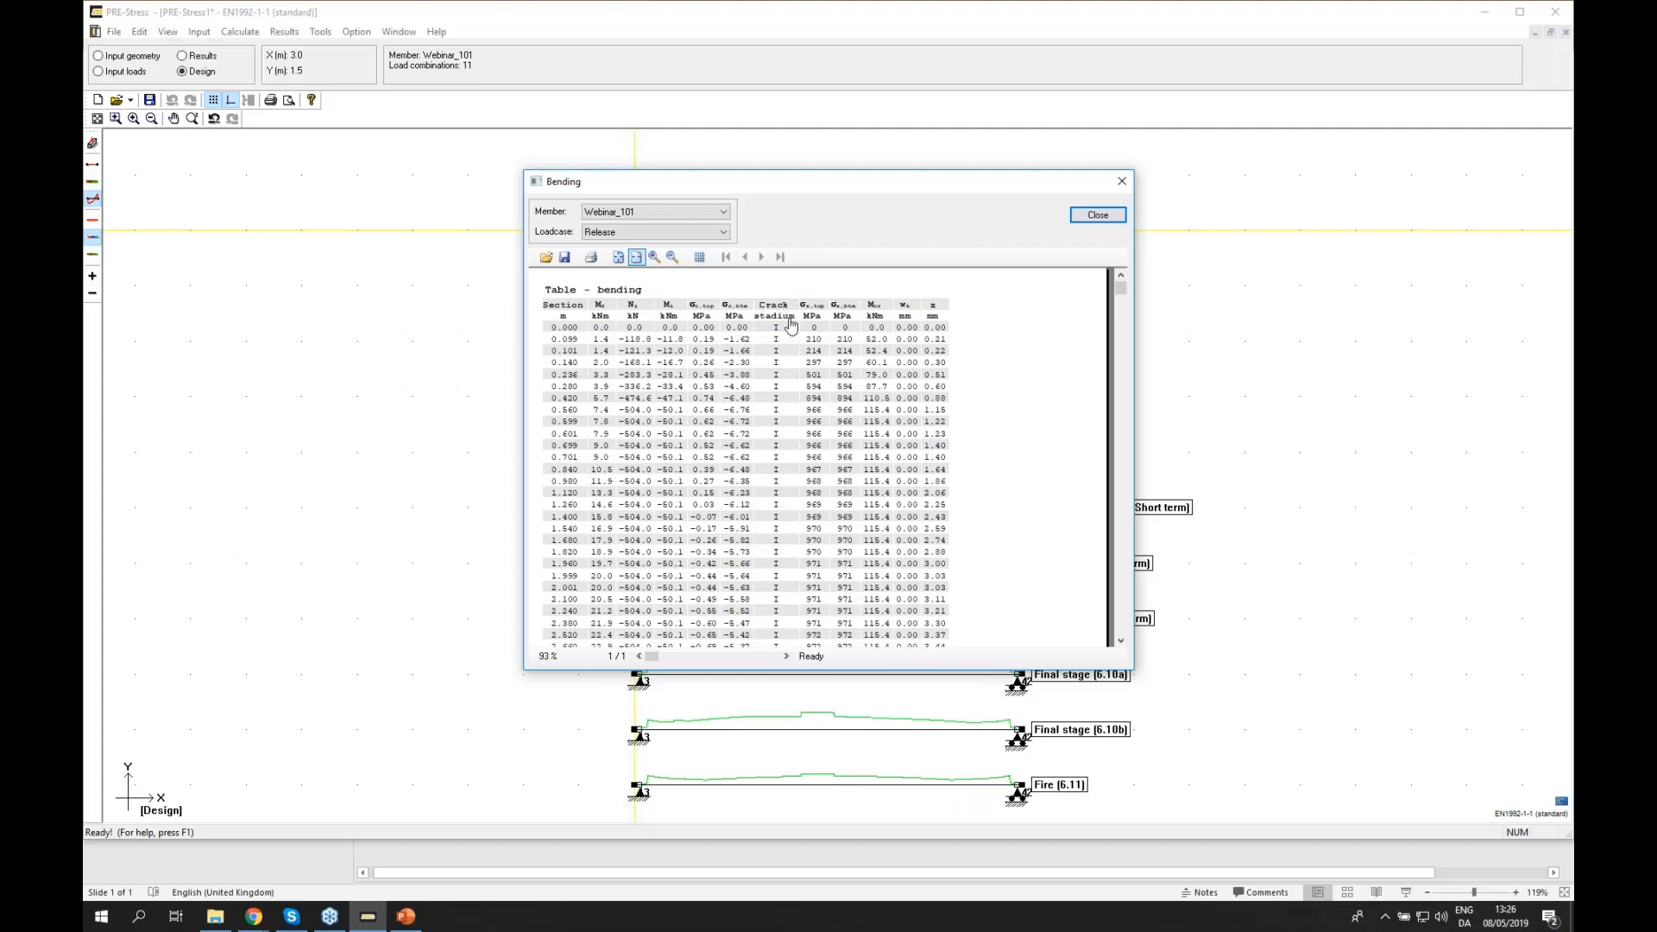
scroll(788, 354, "down", 10)
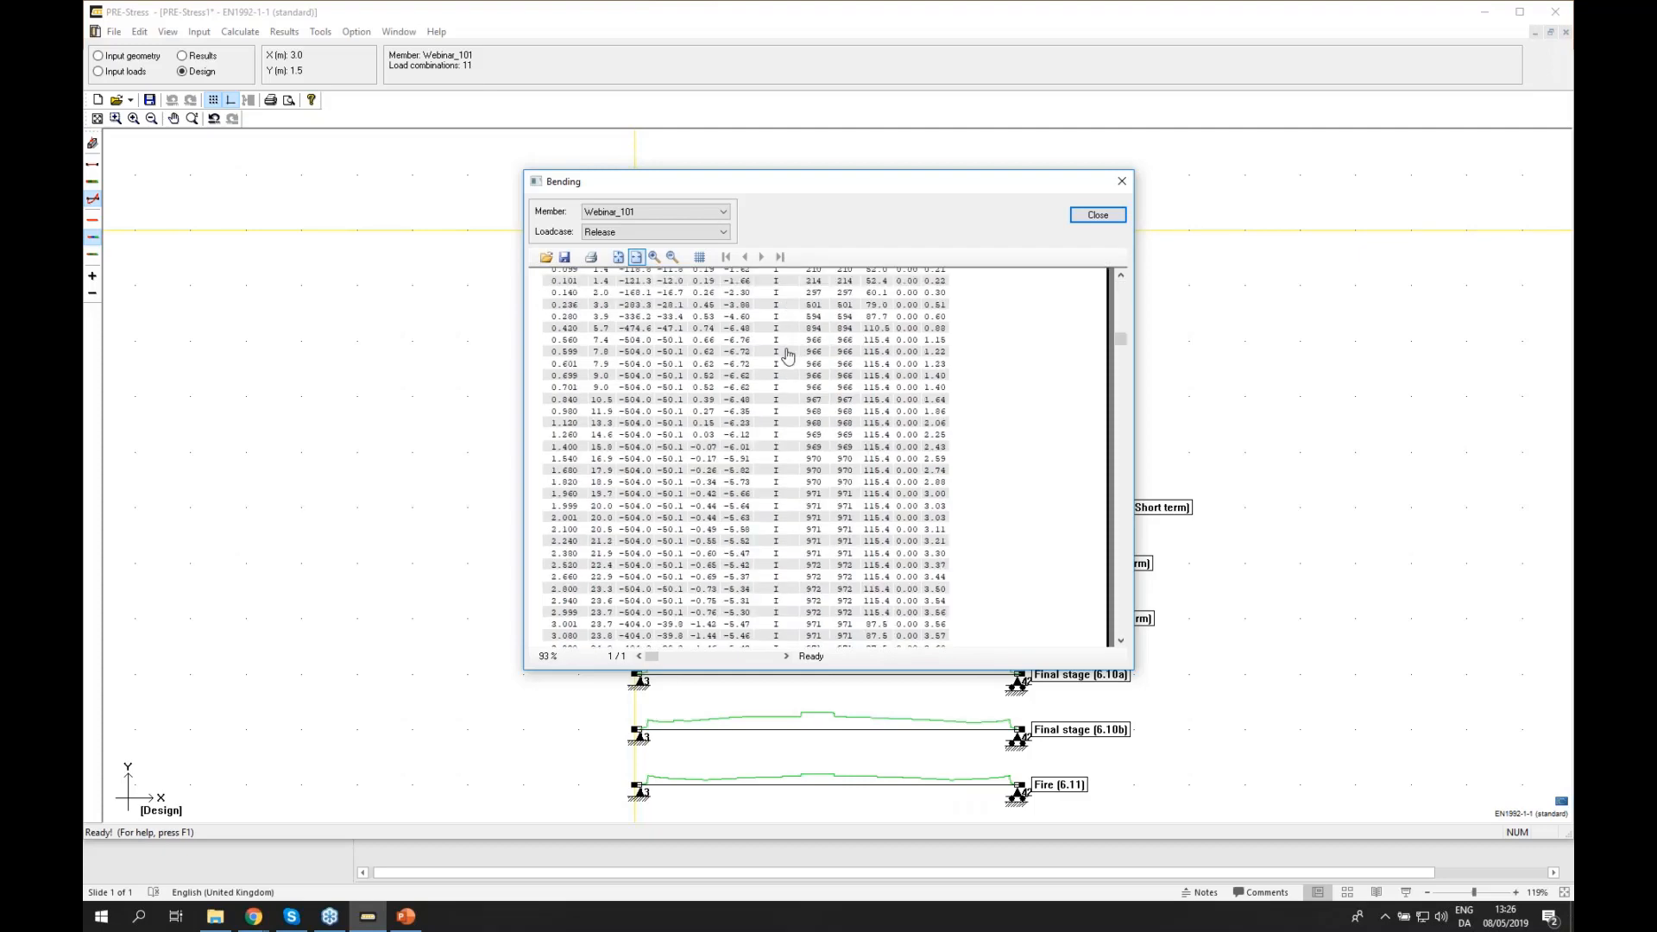
scroll(788, 354, "up", 10)
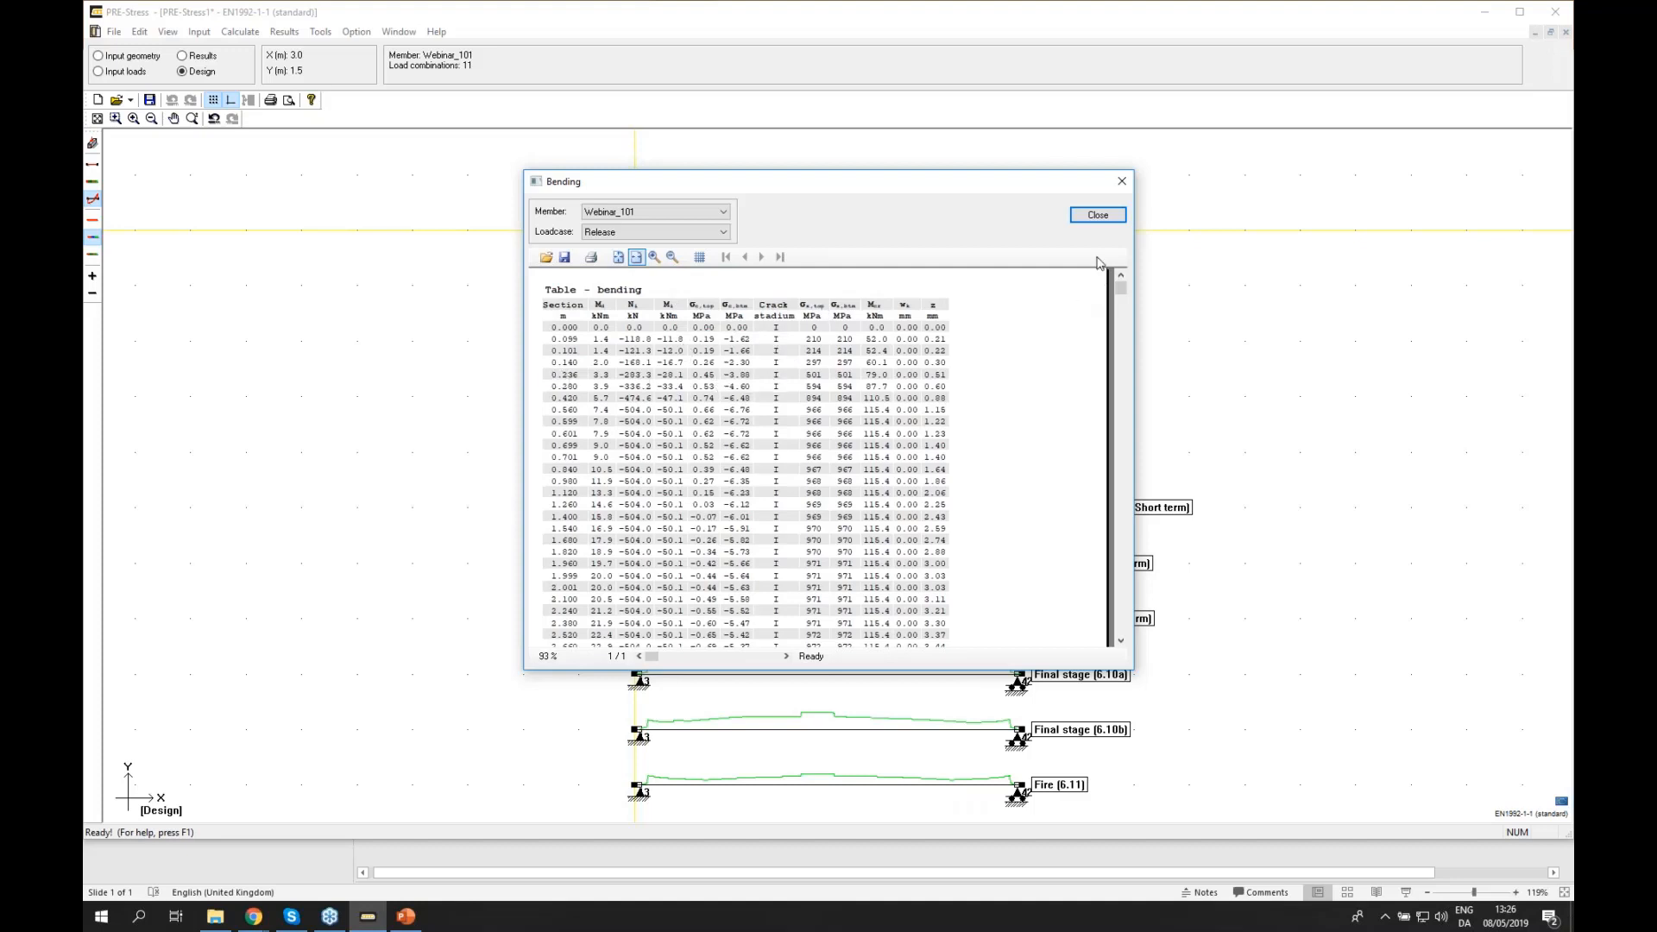
- Compare the bending results for Final stage (6.10a) and Final stage (6.10b), and close the table
left_click(724, 232)
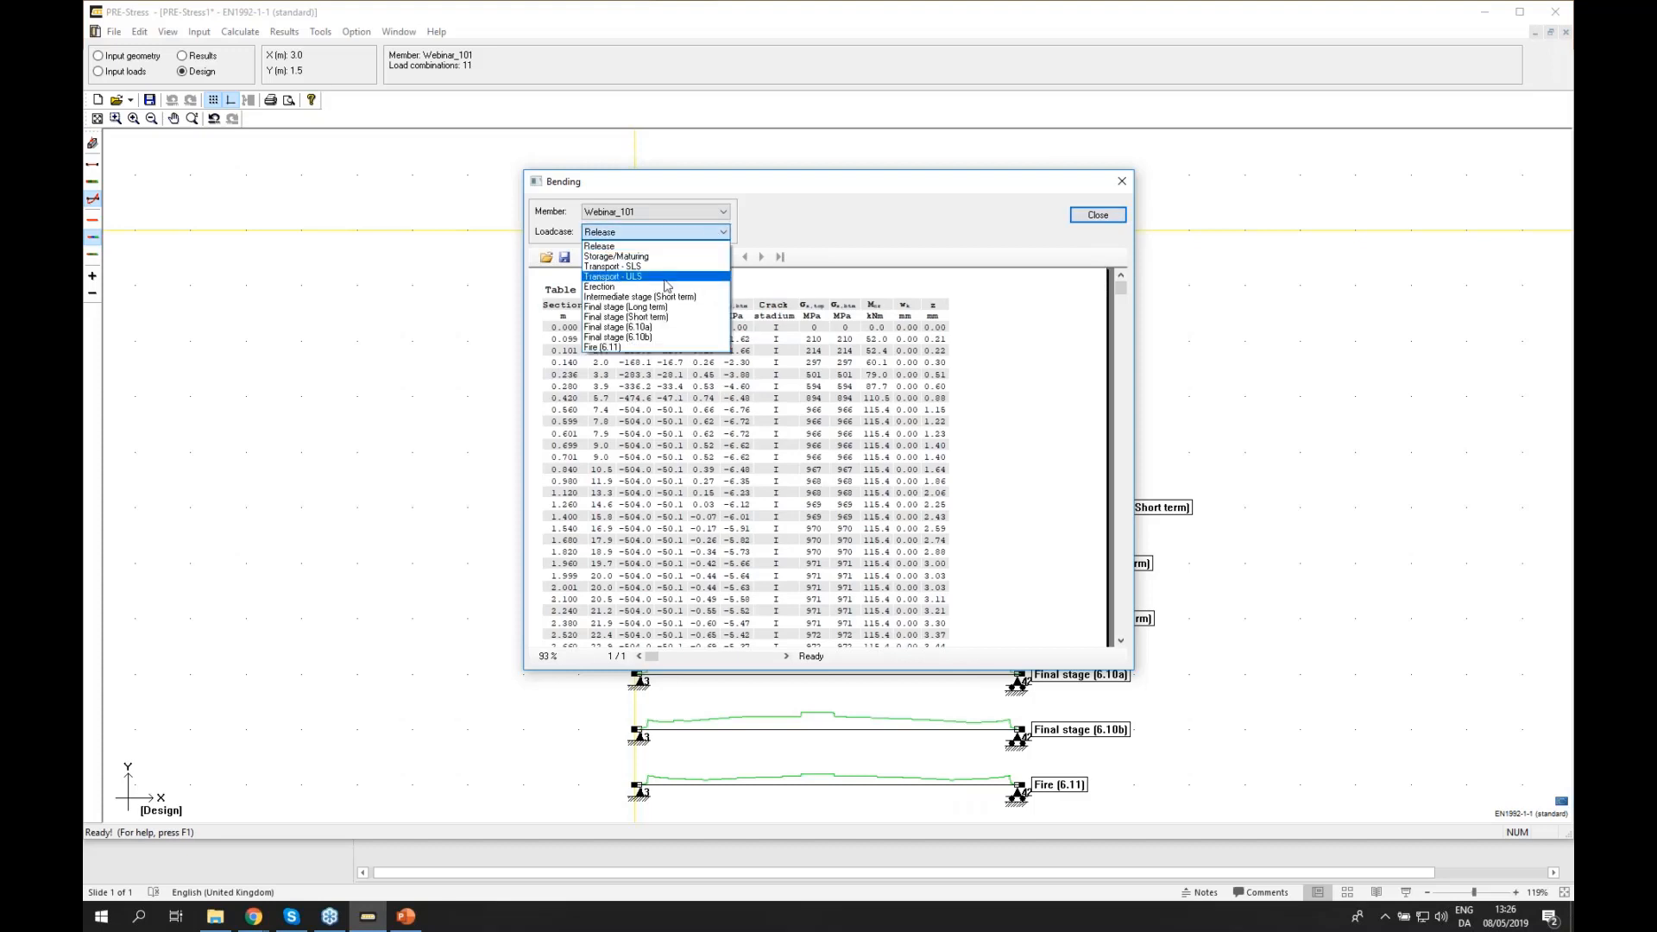
left_click(654, 327)
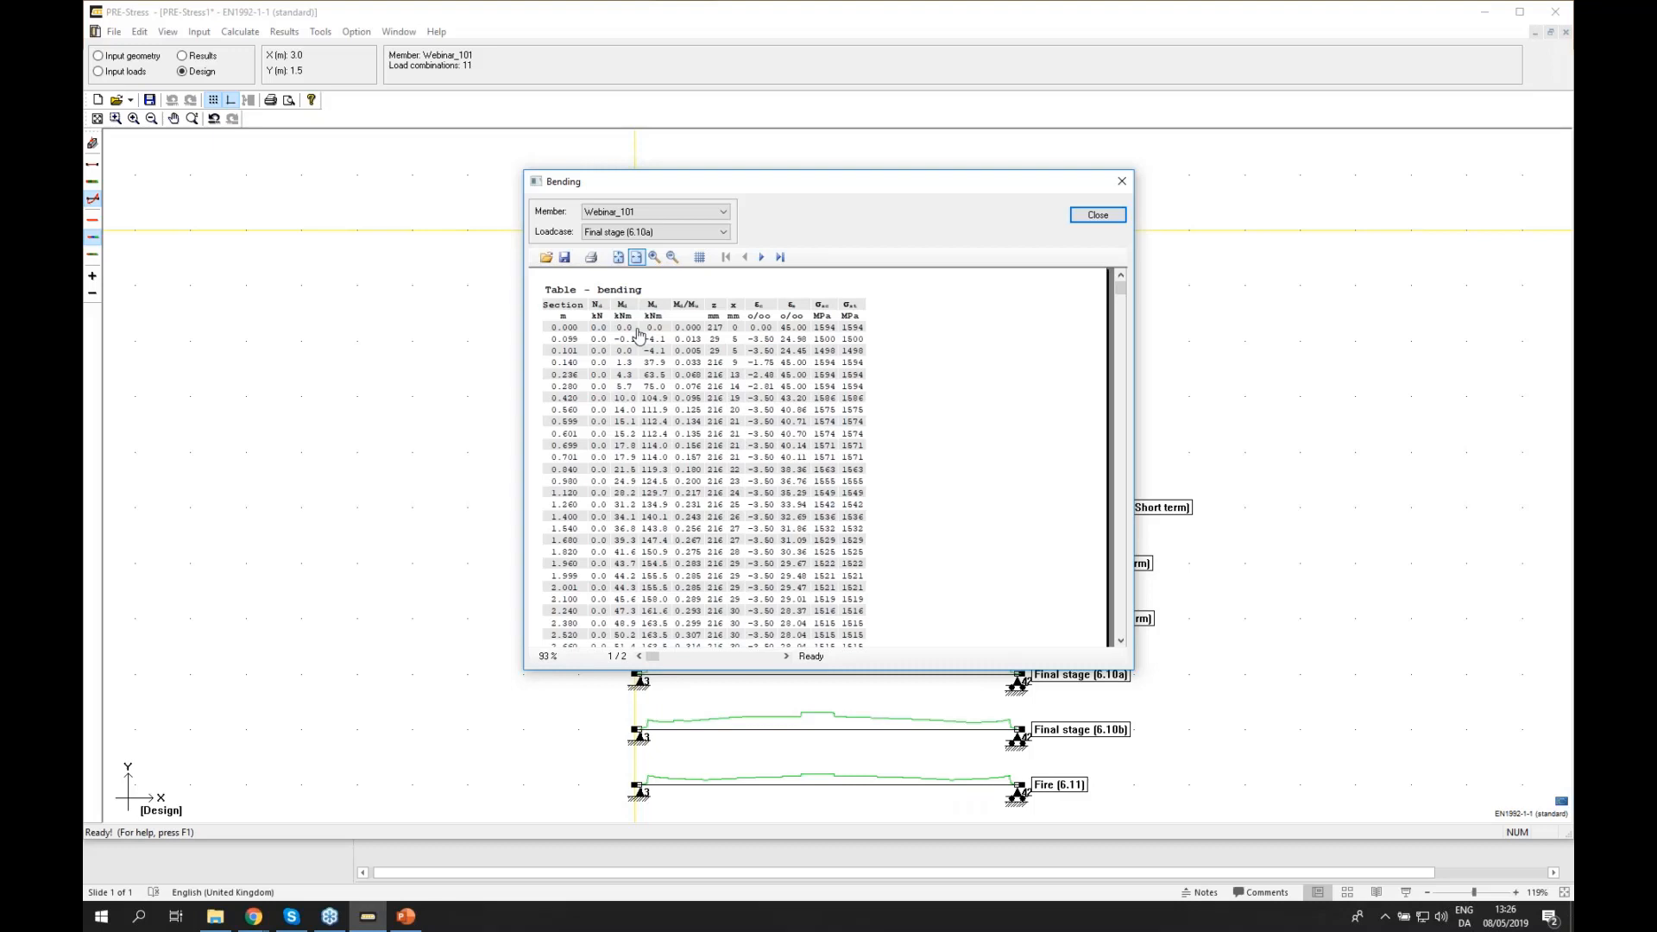
left_click(646, 235)
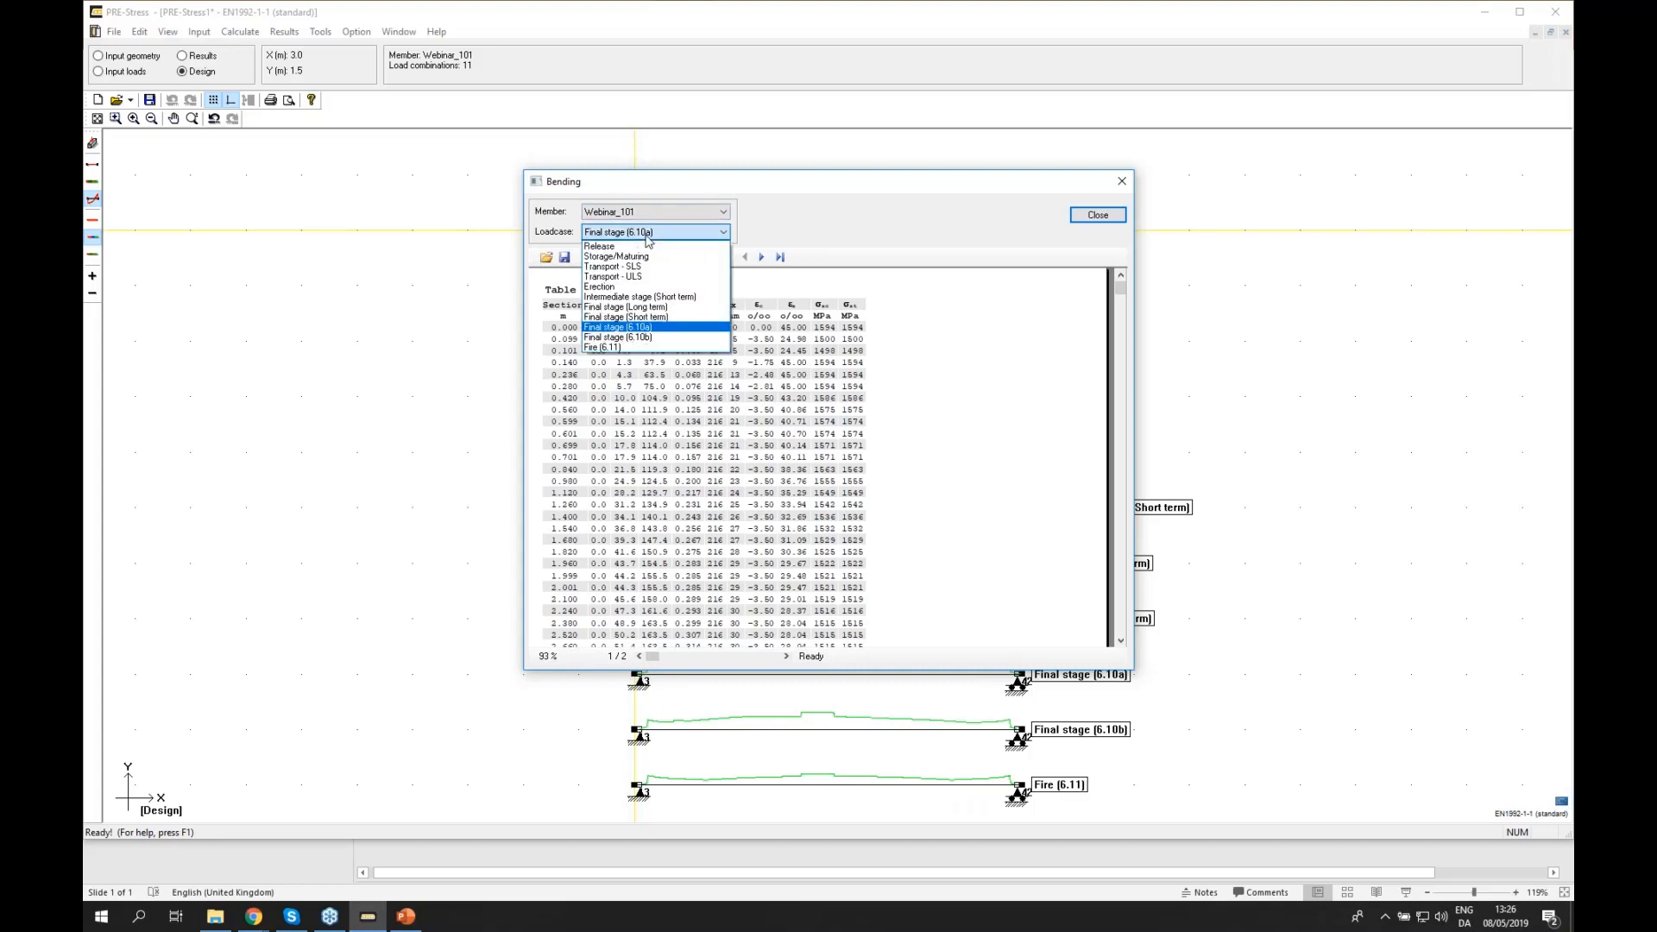
left_click(618, 337)
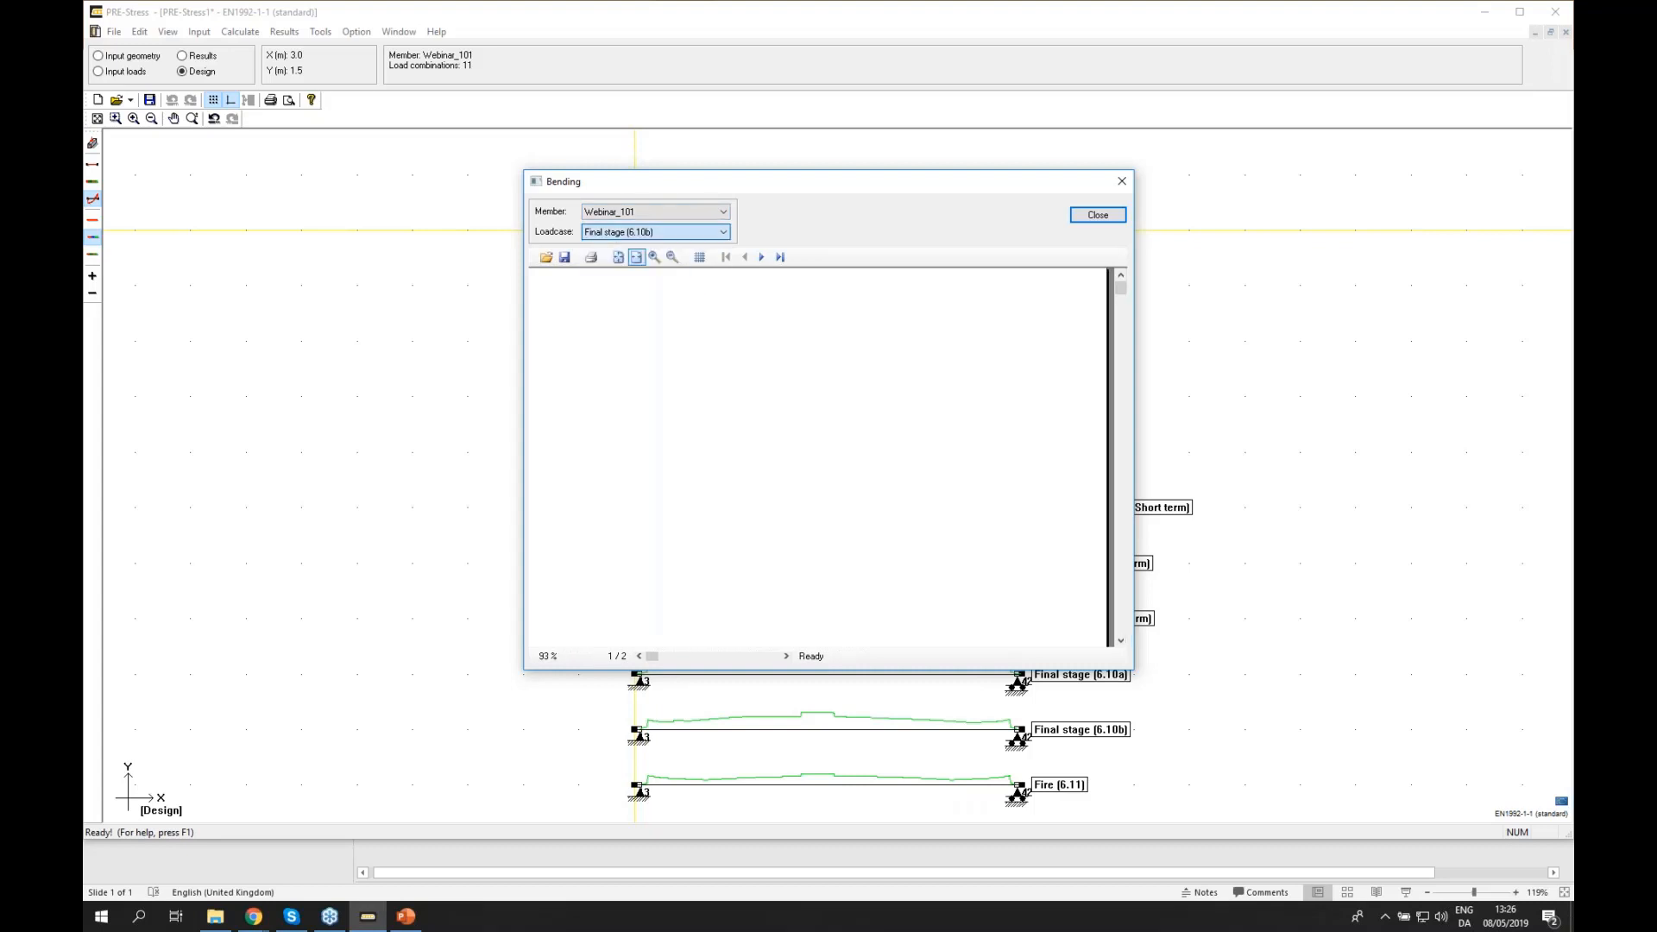
left_click(1098, 215)
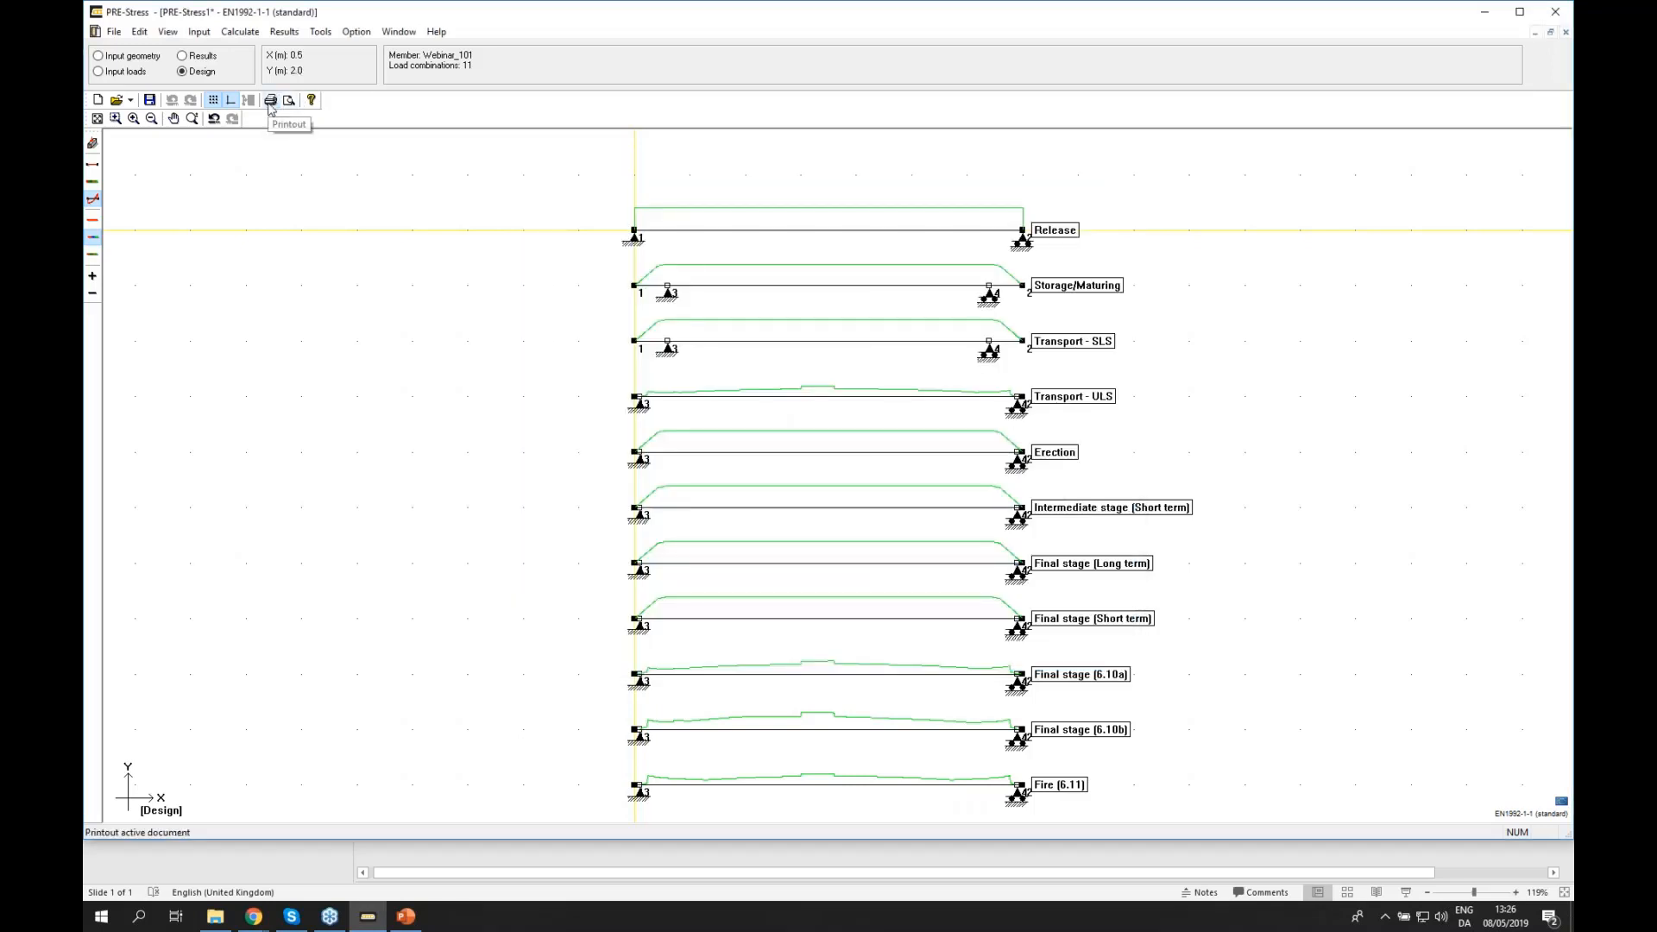
- Review the fire tables of reduced concrete parameters and reinforcement for the Fire (6.11) load case, closing each one
left_click(290, 32)
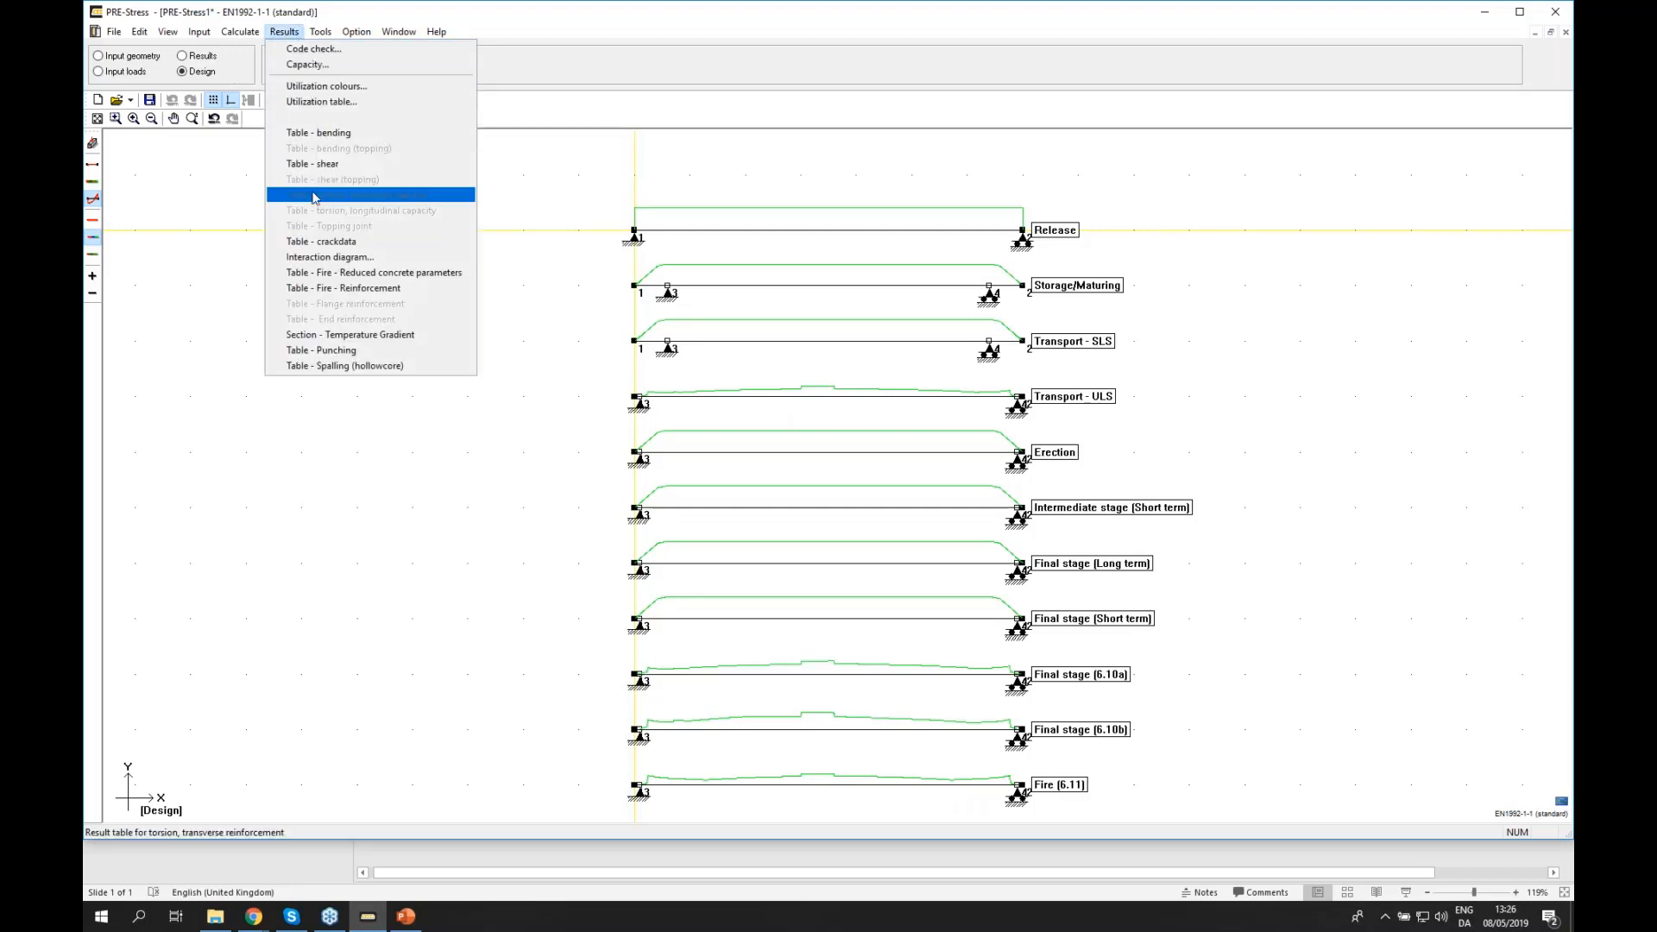
left_click(380, 273)
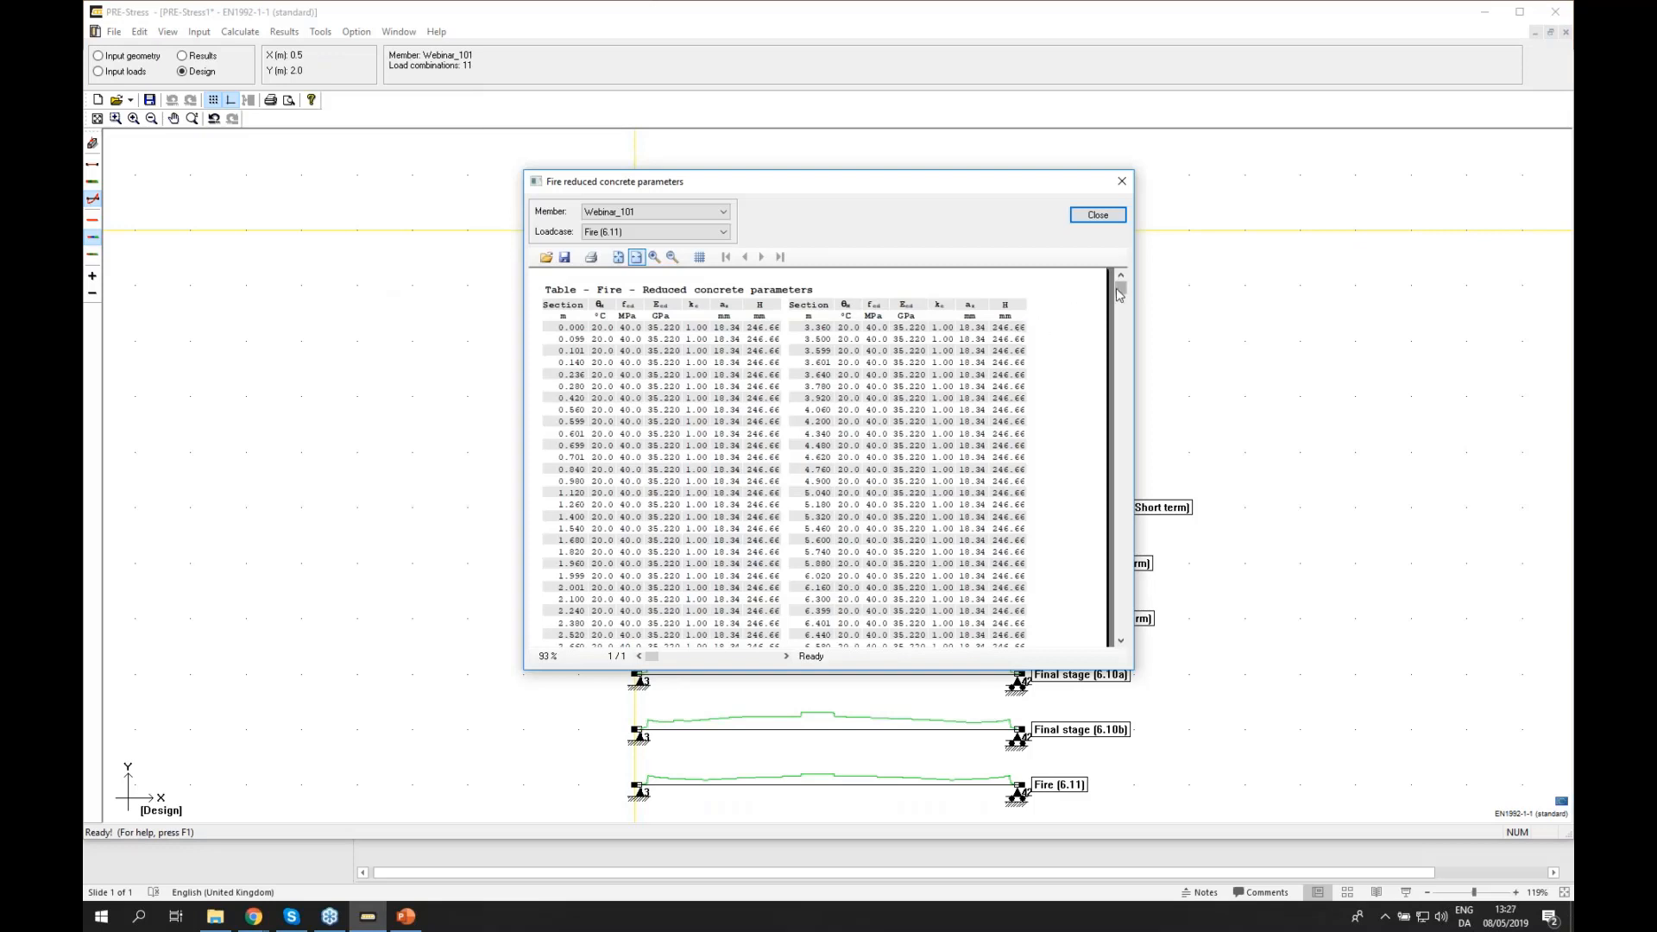
left_click_drag(1124, 296, 1106, 264)
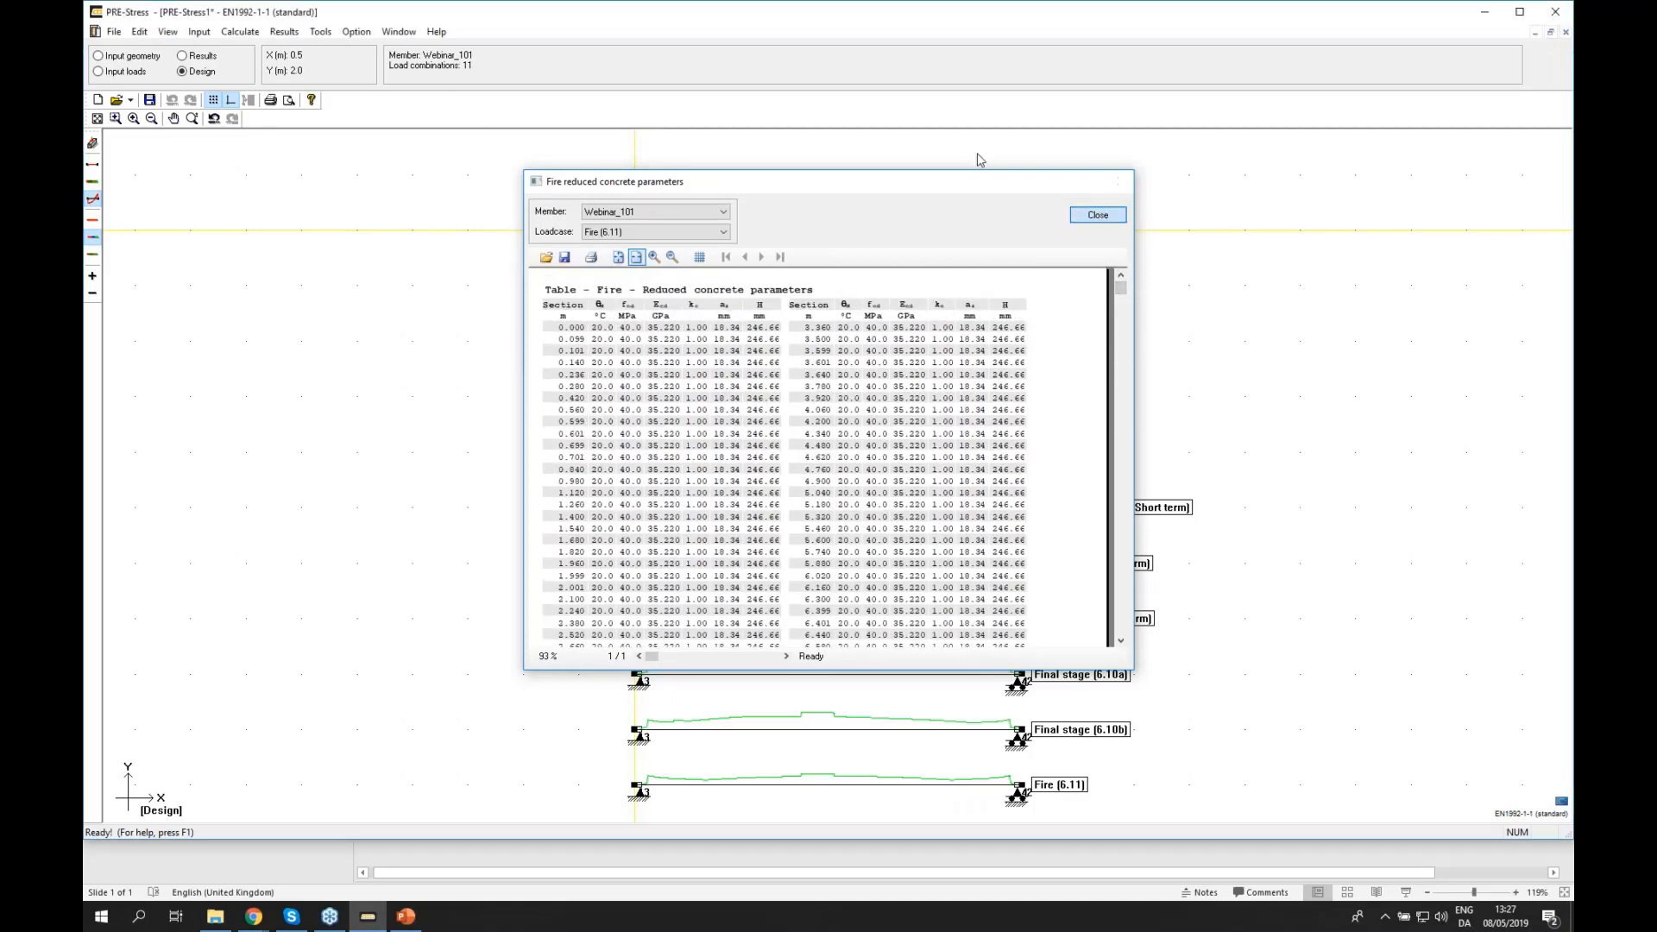
left_click(1098, 215)
left_click(284, 32)
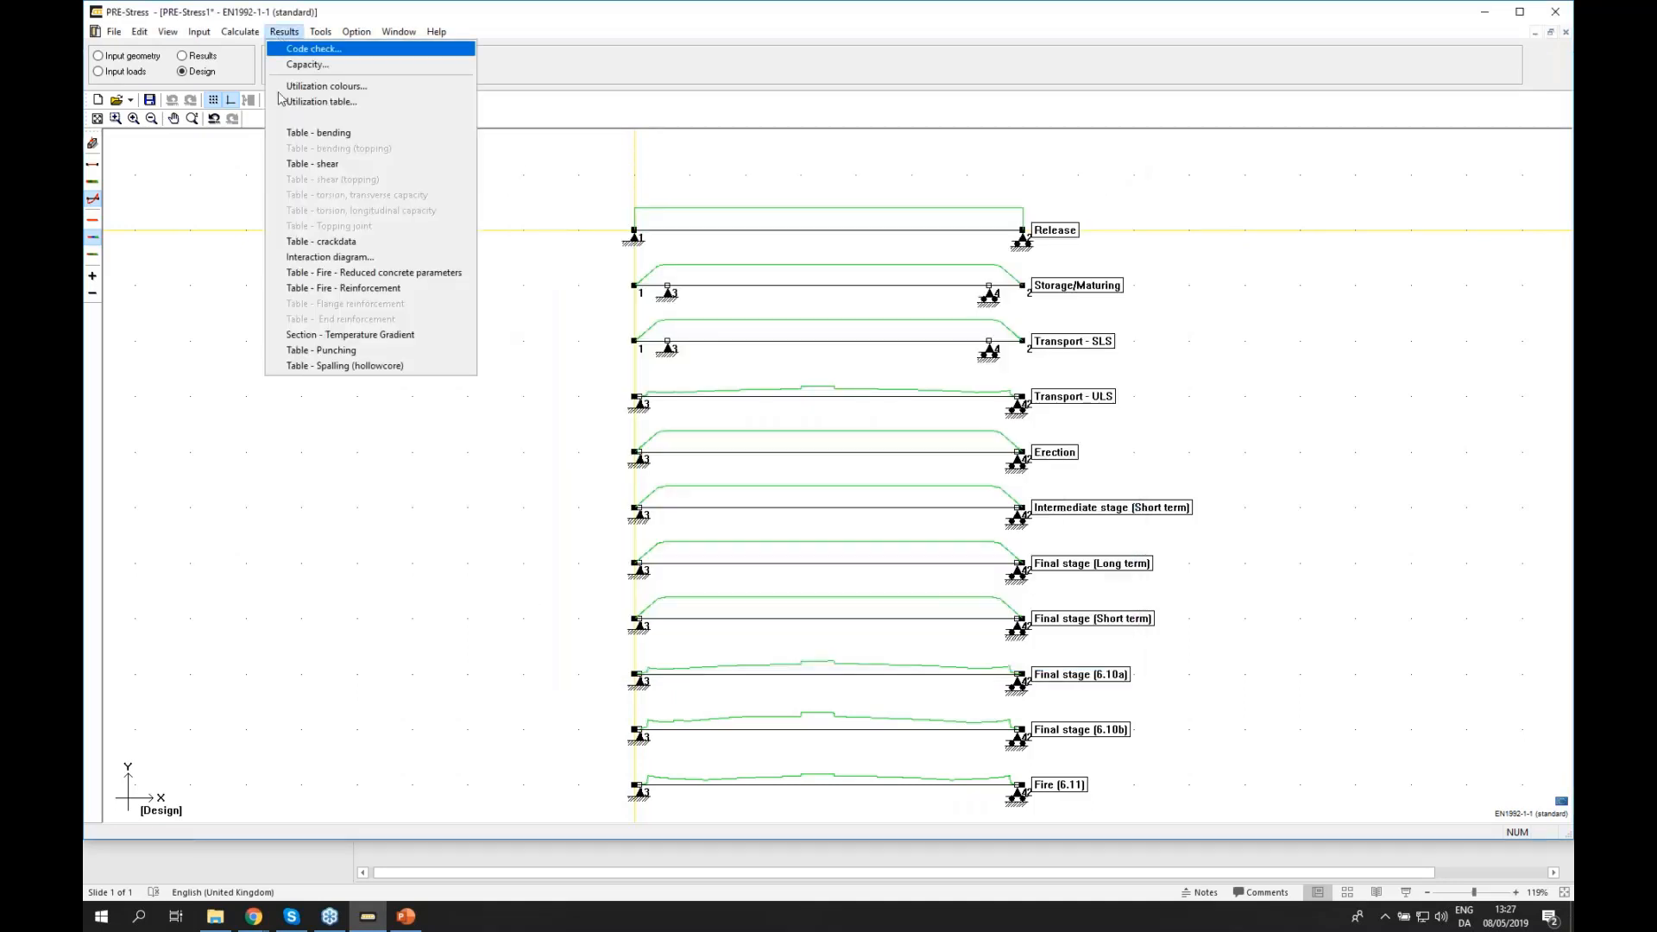
left_click(384, 295)
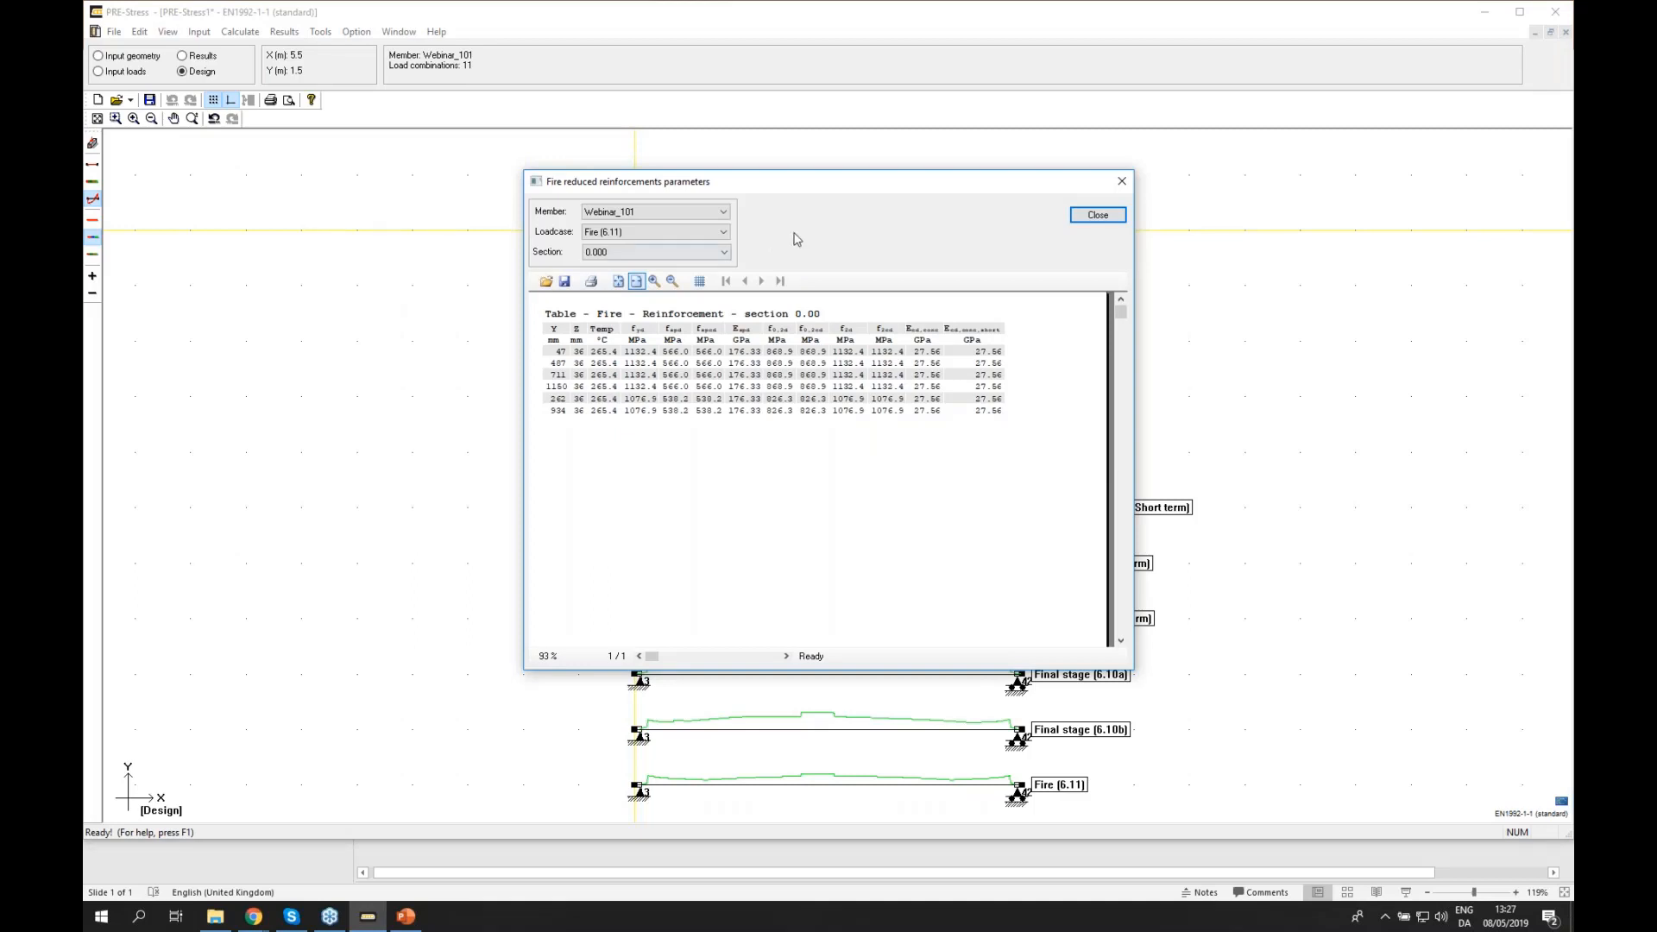
left_click(1098, 216)
- Examine the temperature gradient of the slab's cross-section at section 0.000 for Fire (6.11) and close it
left_click(284, 31)
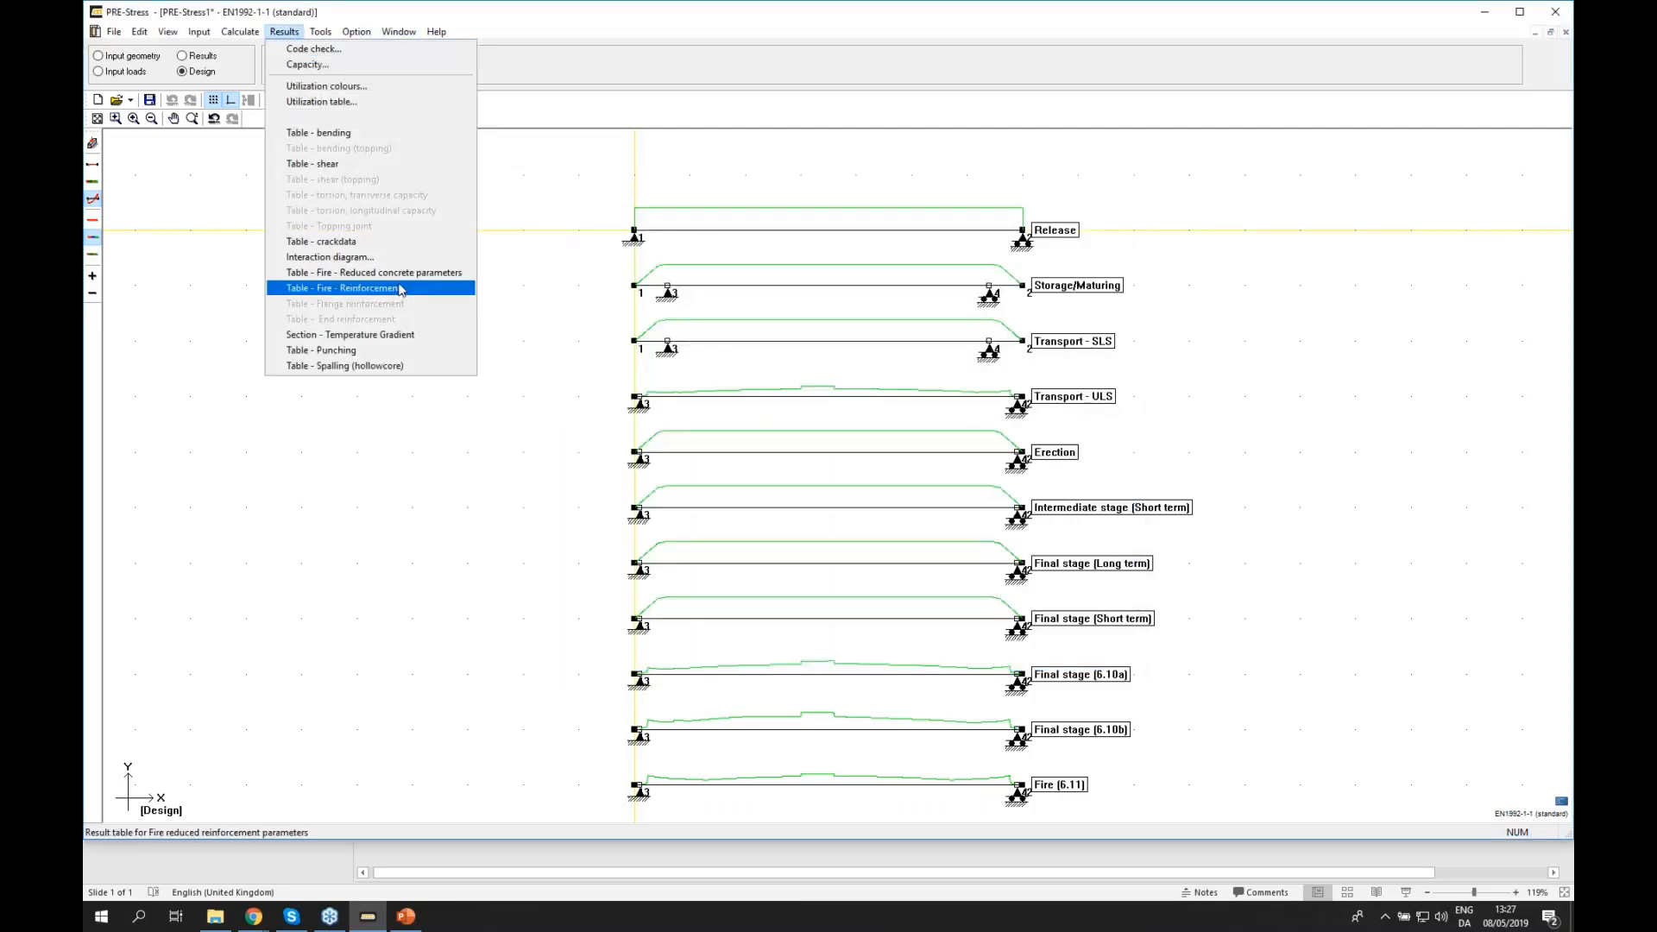
left_click(393, 334)
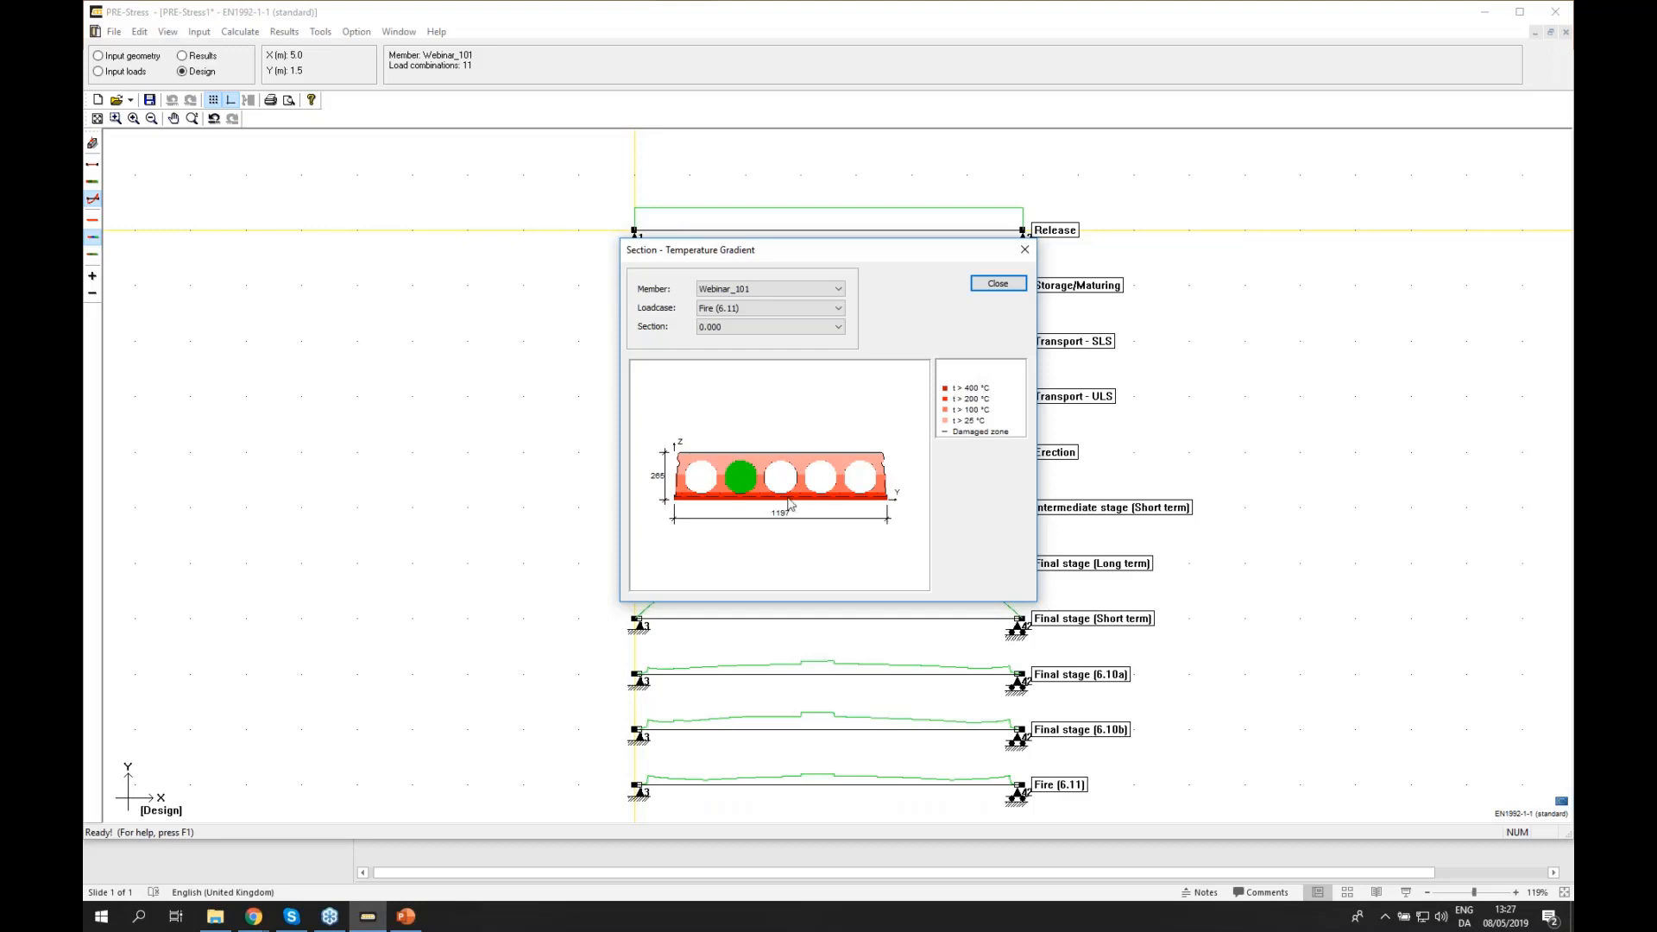
left_click(1001, 285)
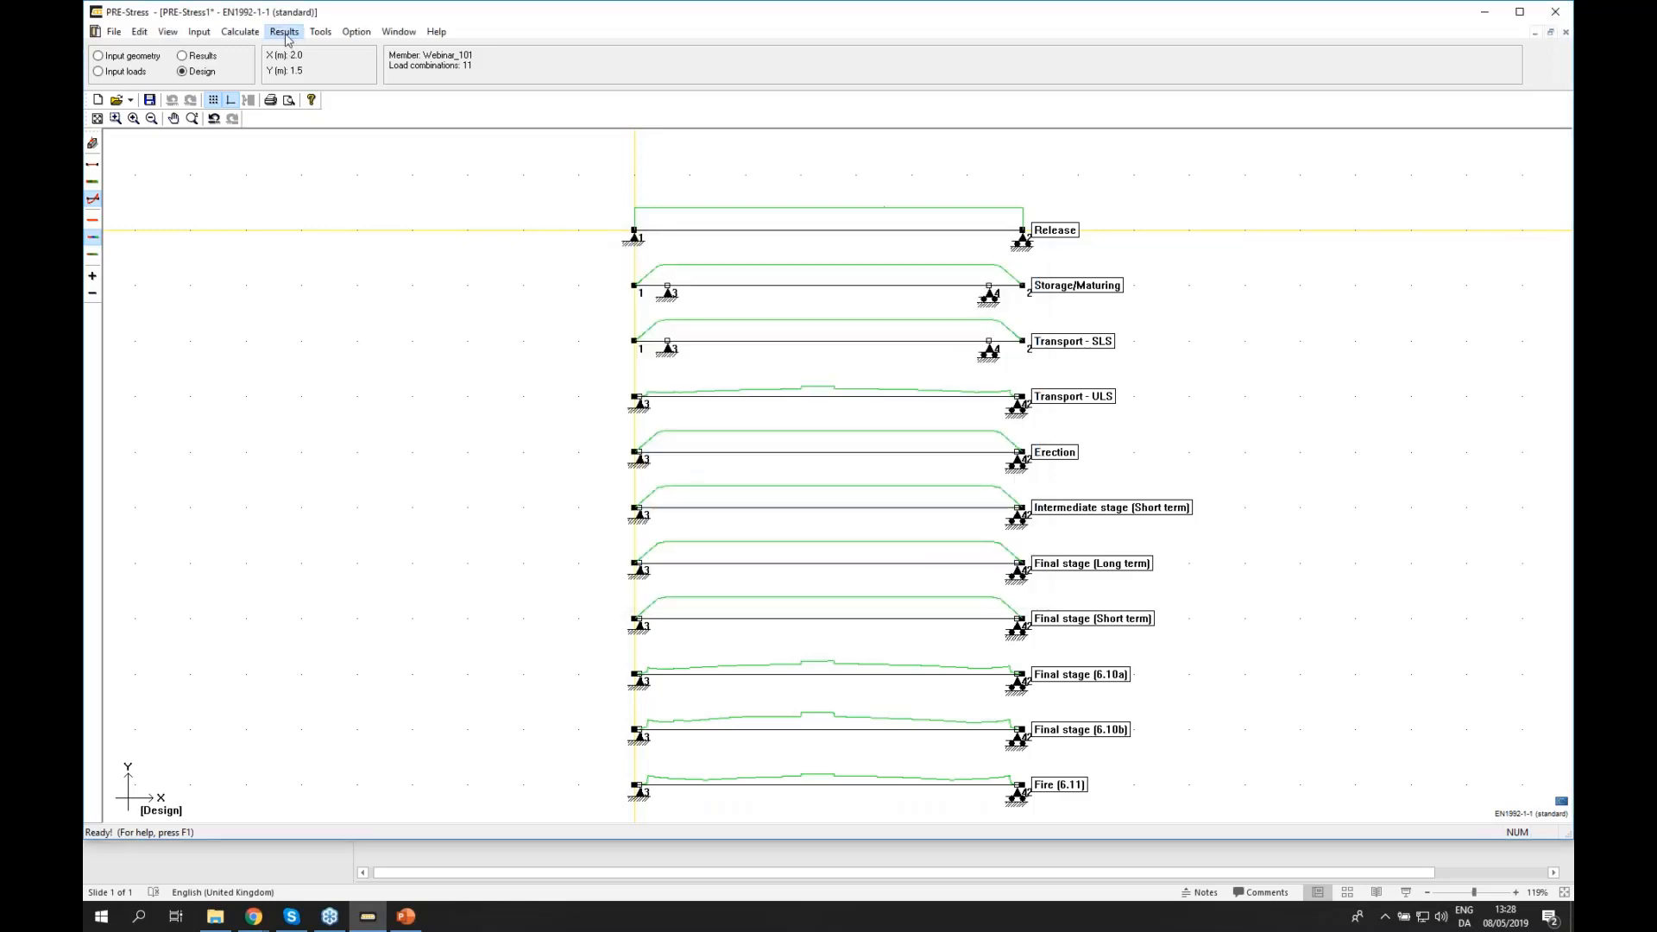
- Review the punching results table for the Final stage (6.10b) load case and close it
left_click(284, 31)
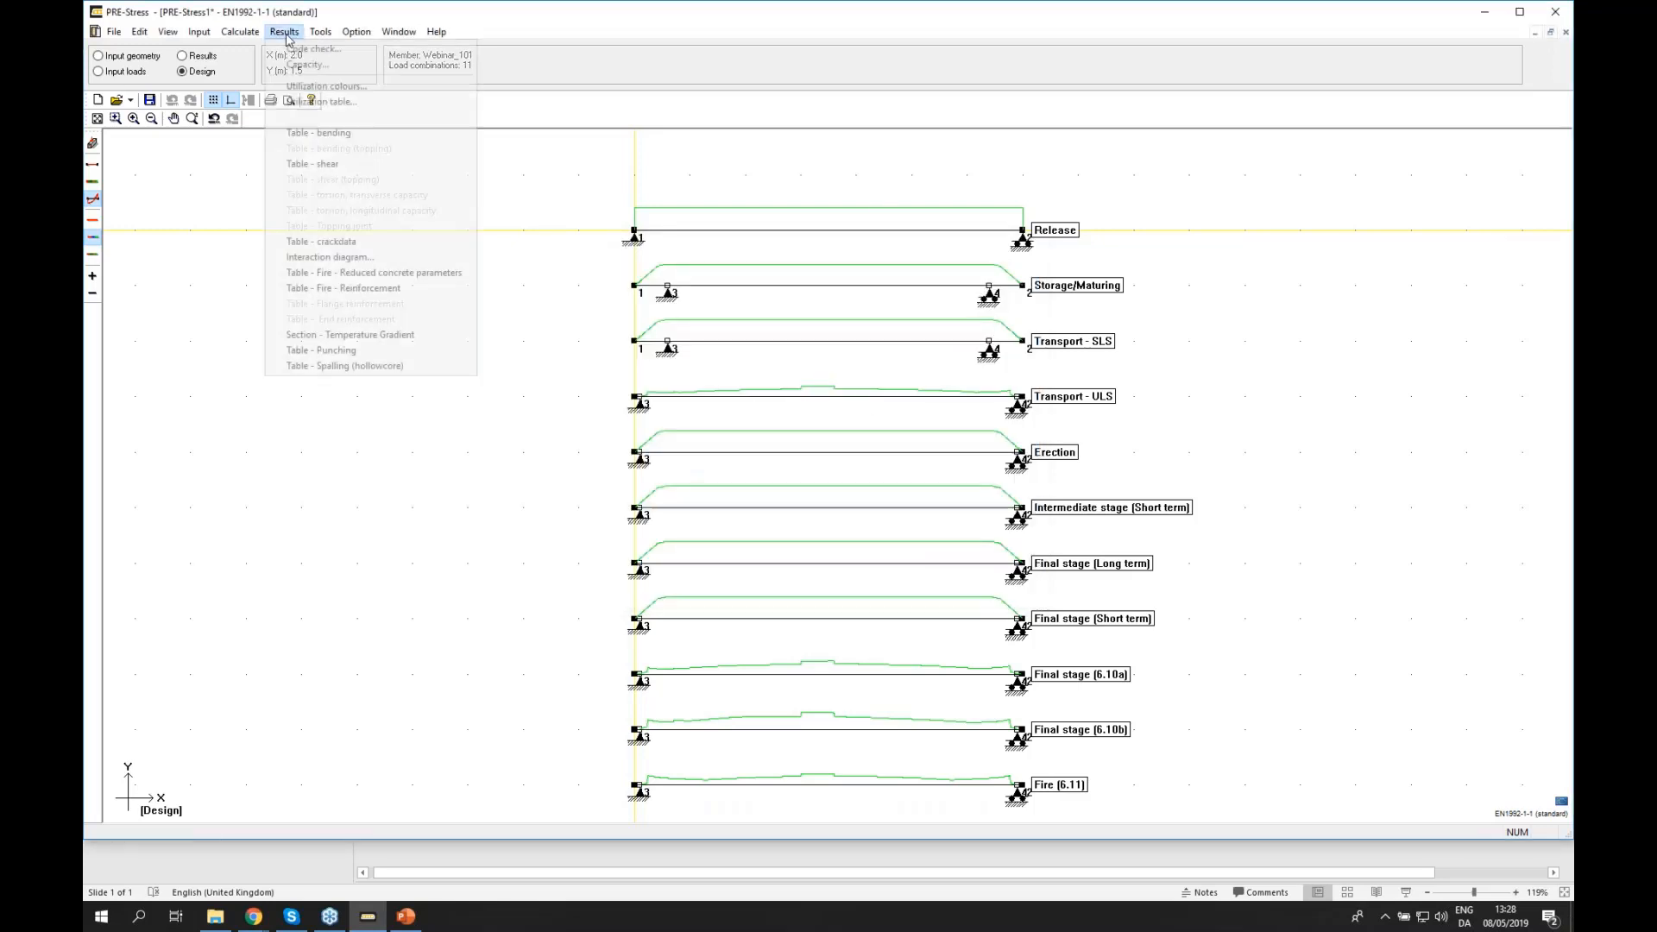
left_click(397, 351)
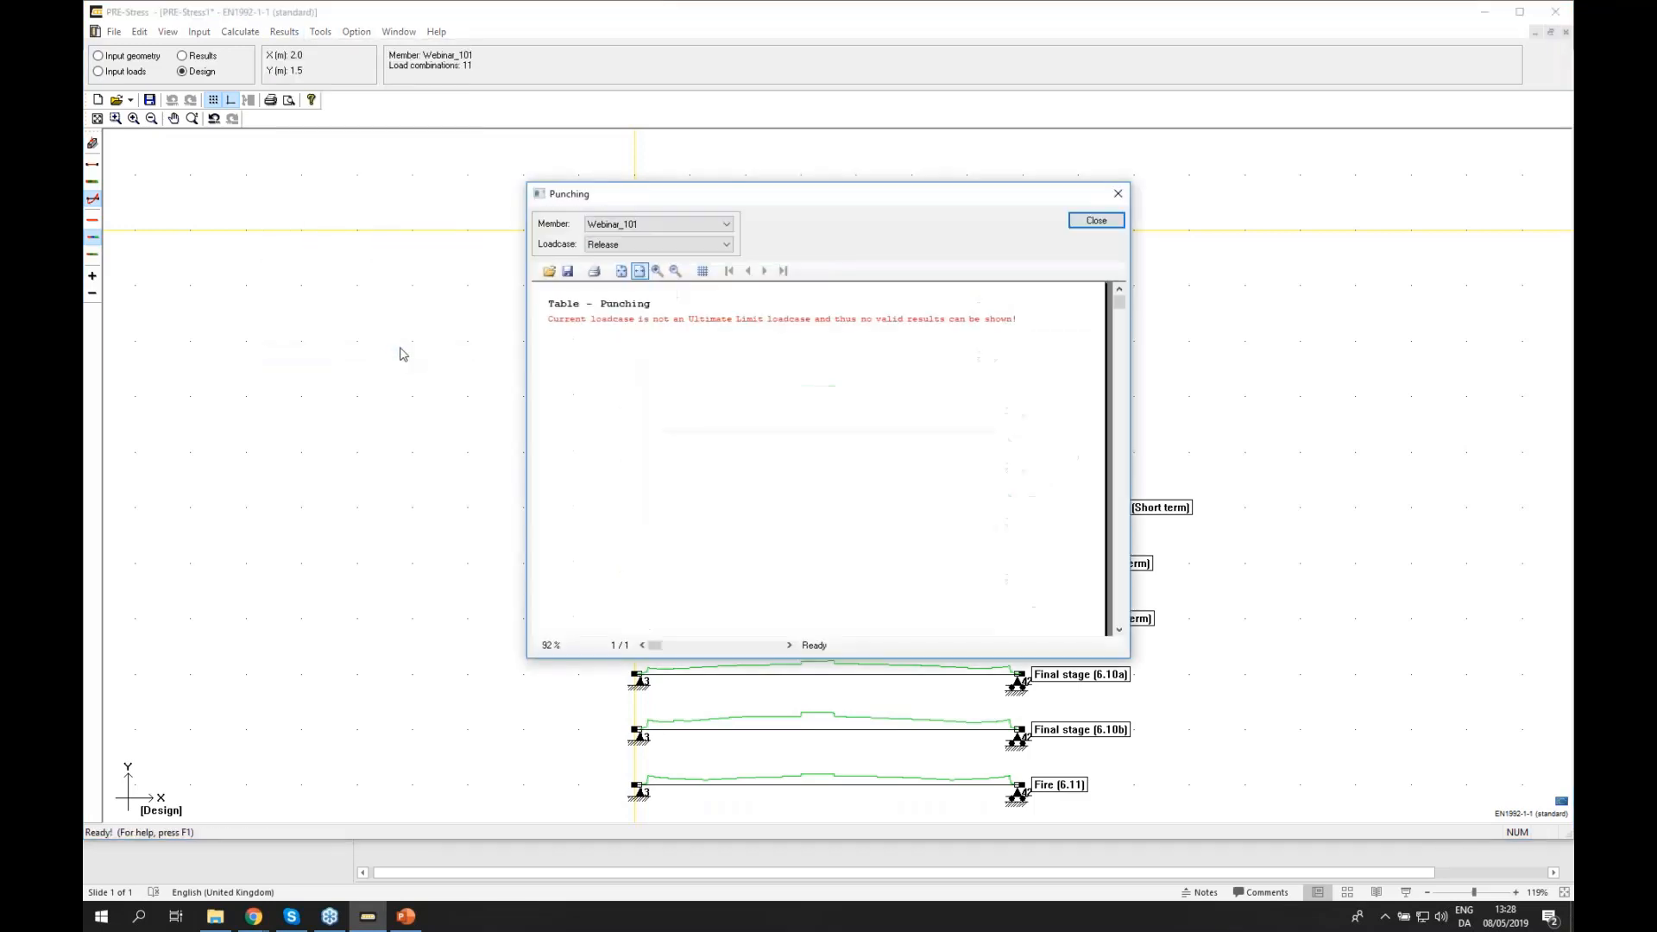
left_click(665, 245)
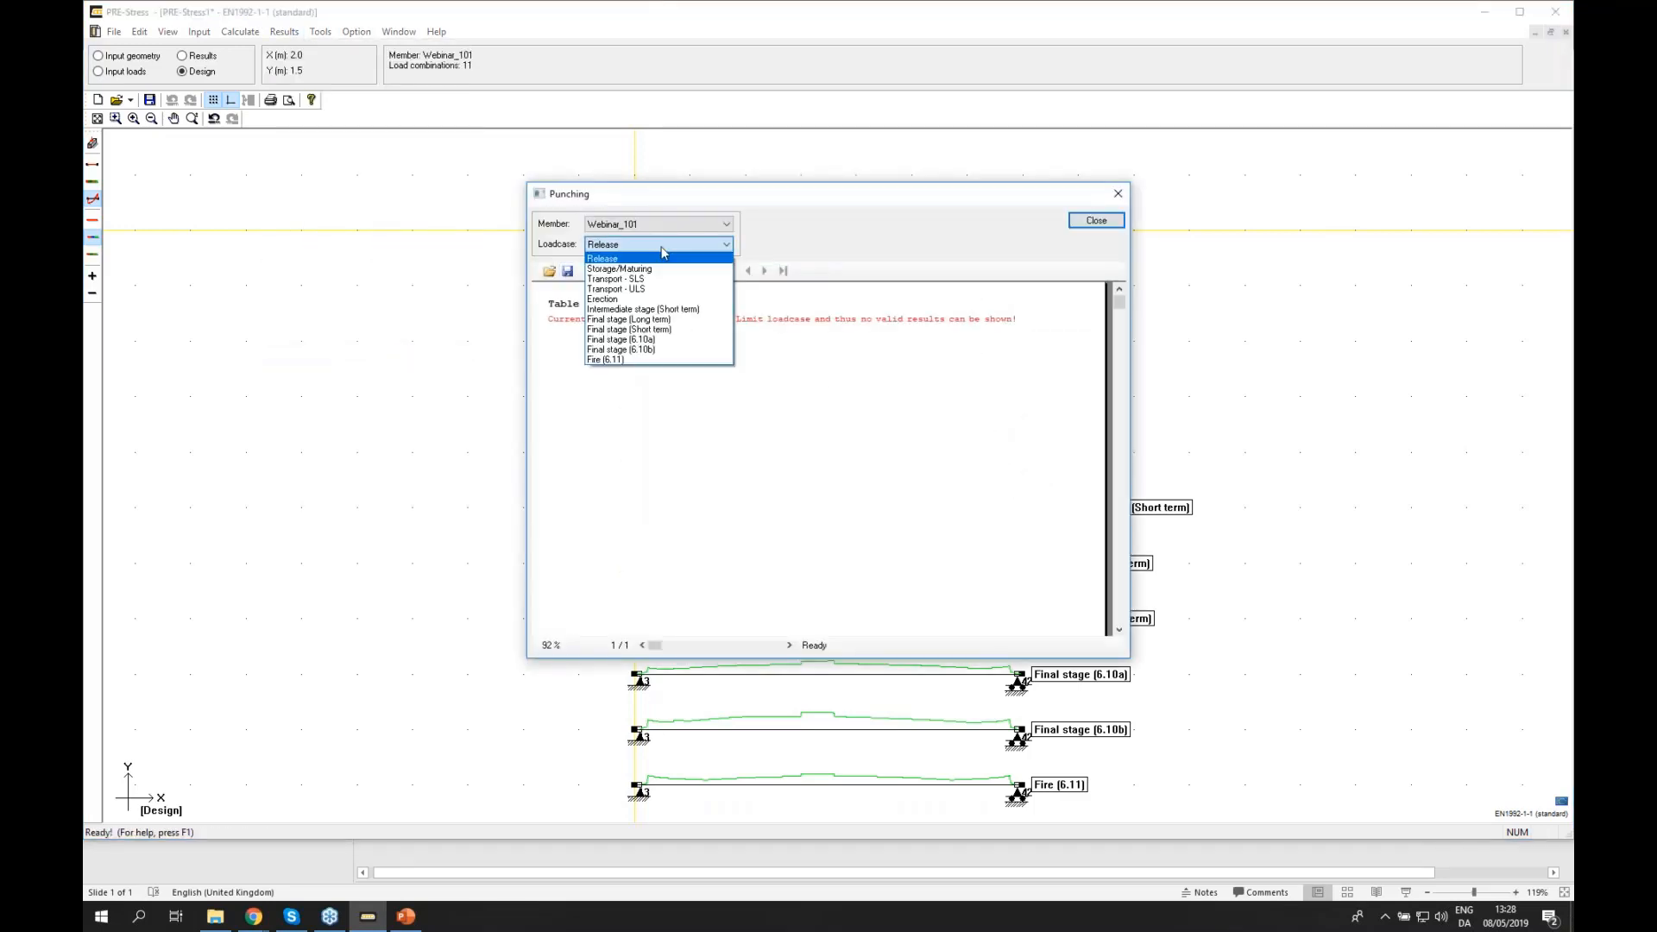
left_click(677, 351)
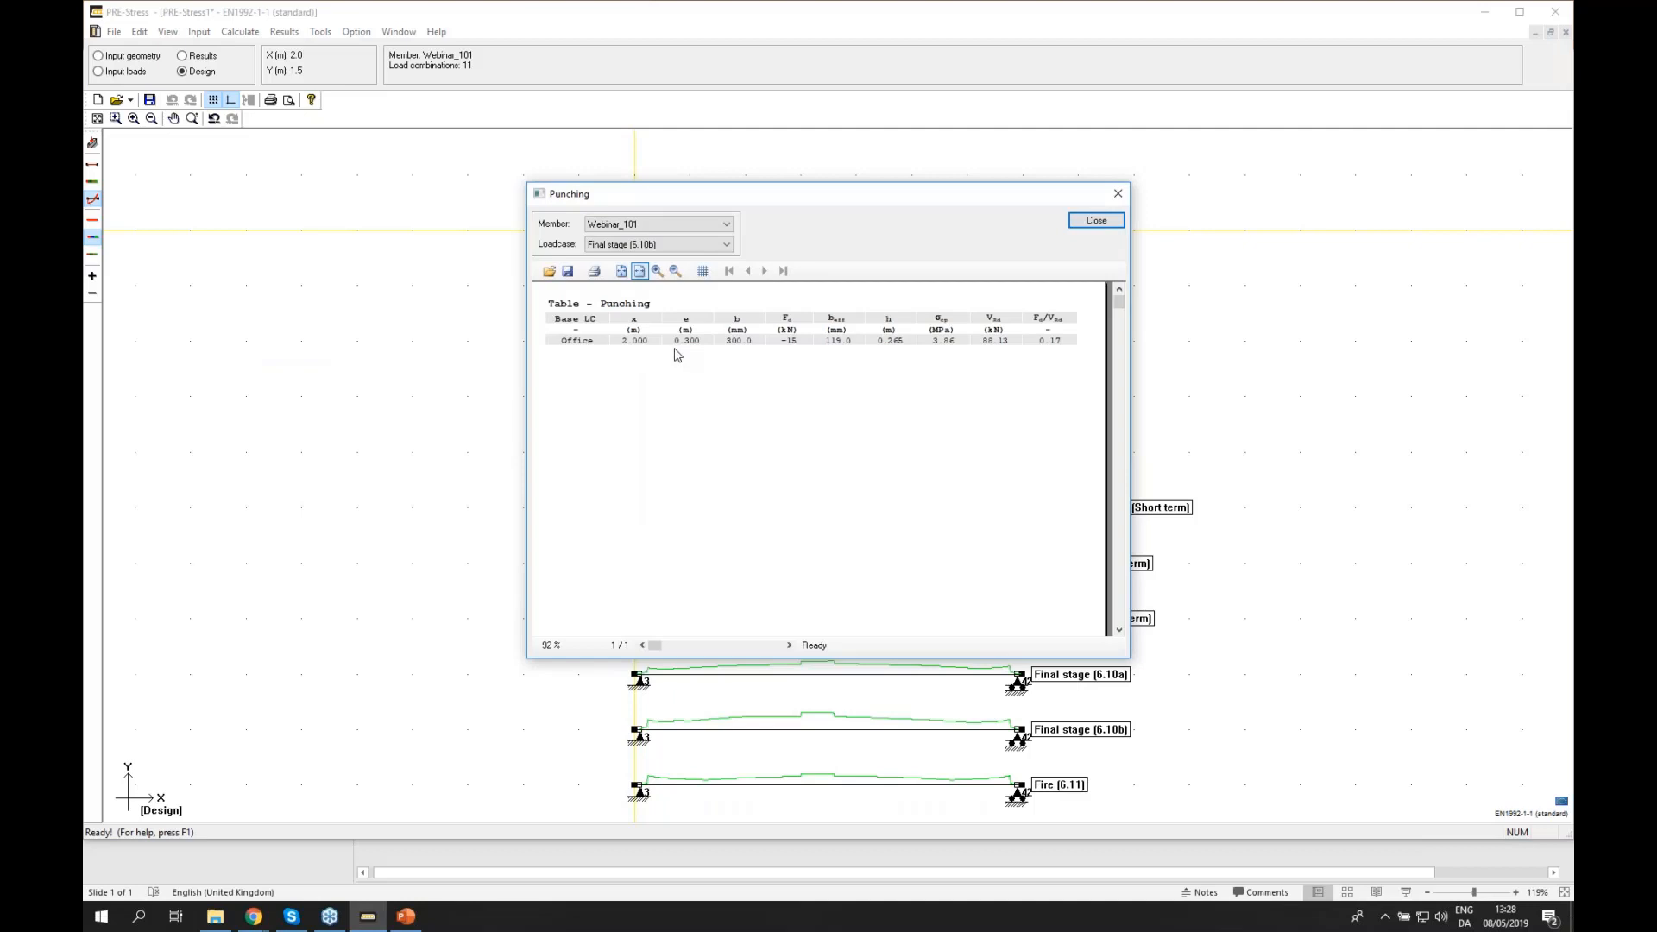
left_click(1096, 220)
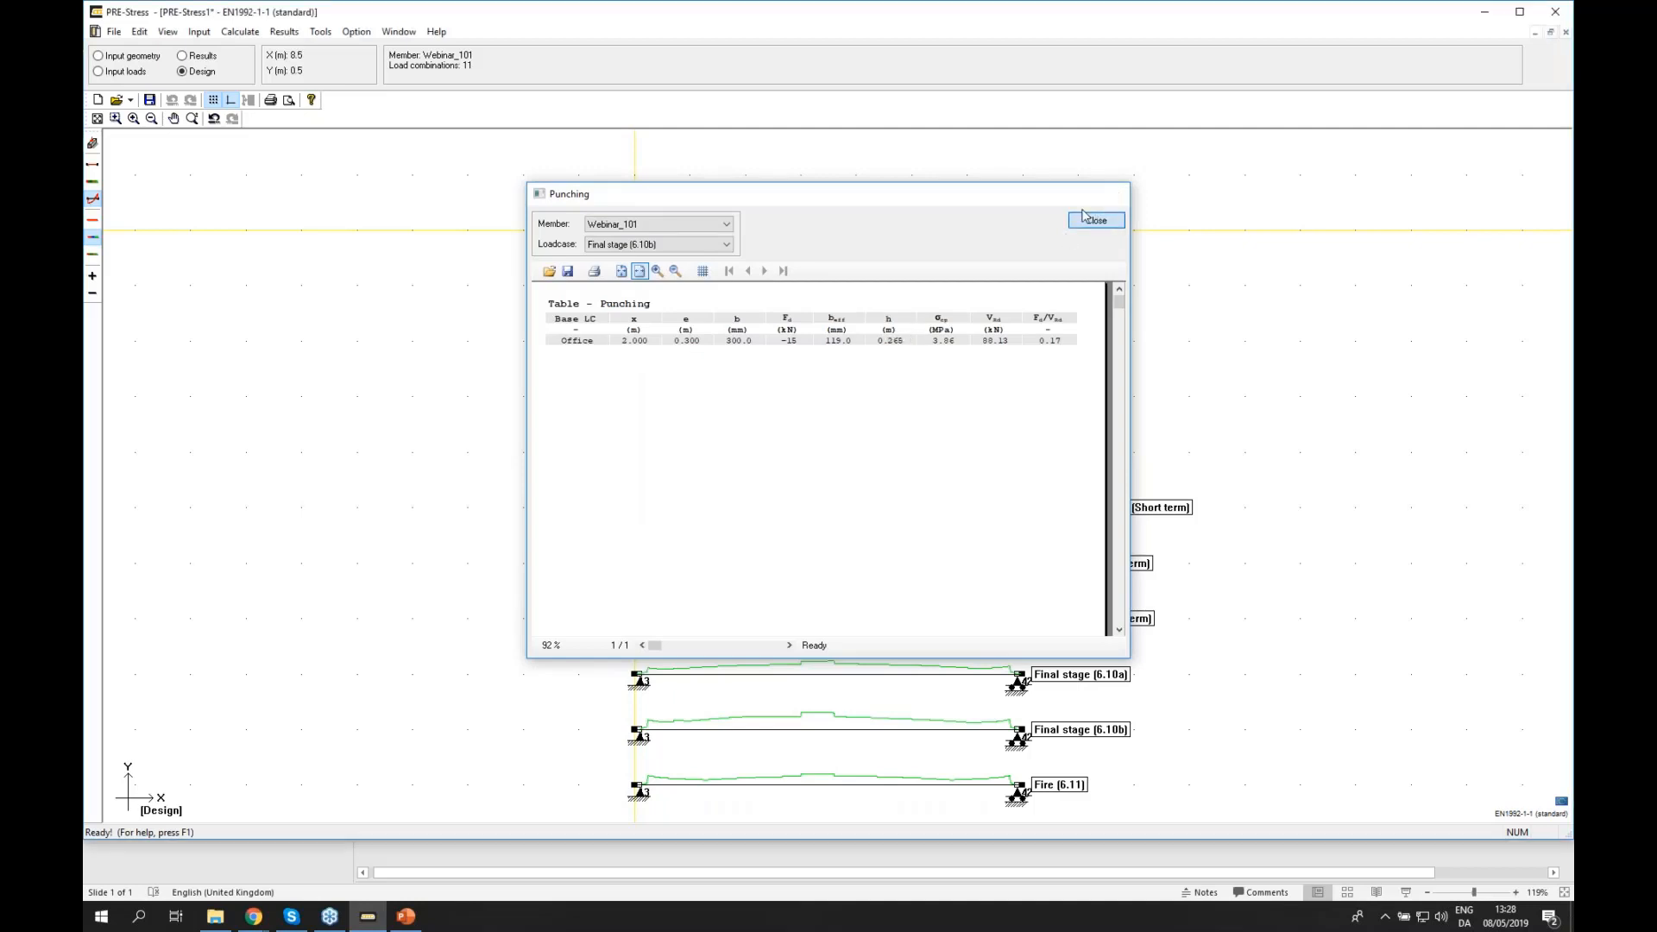
- Review the hollowcore spalling results table for the Release load case and close it
left_click(285, 33)
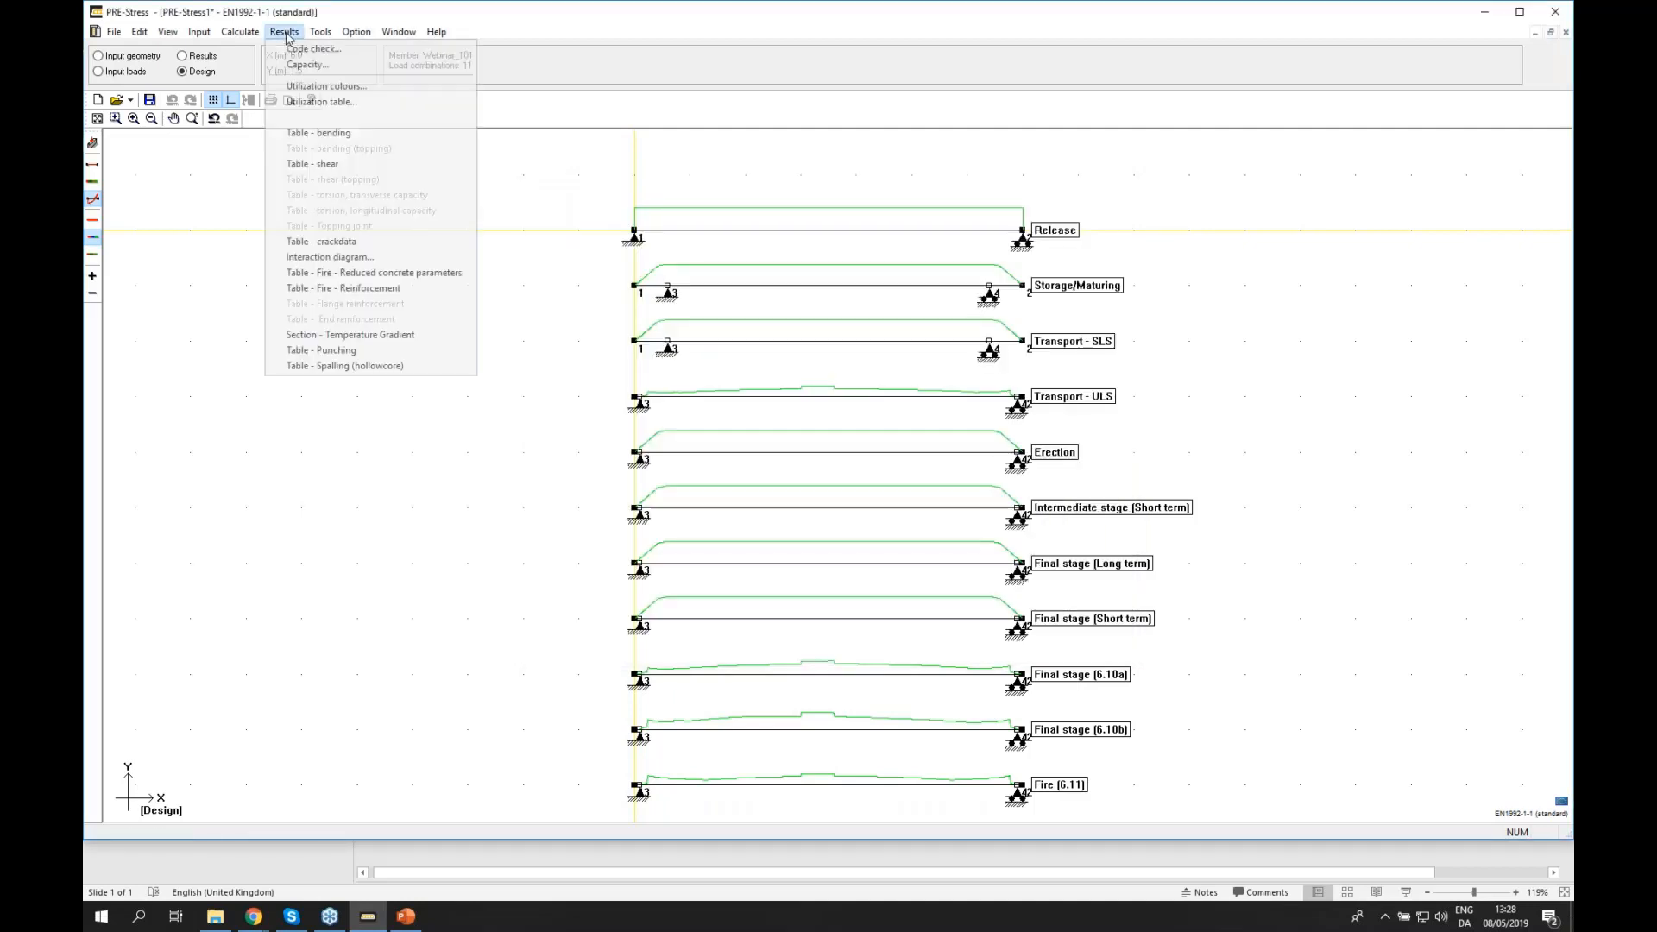
left_click(343, 366)
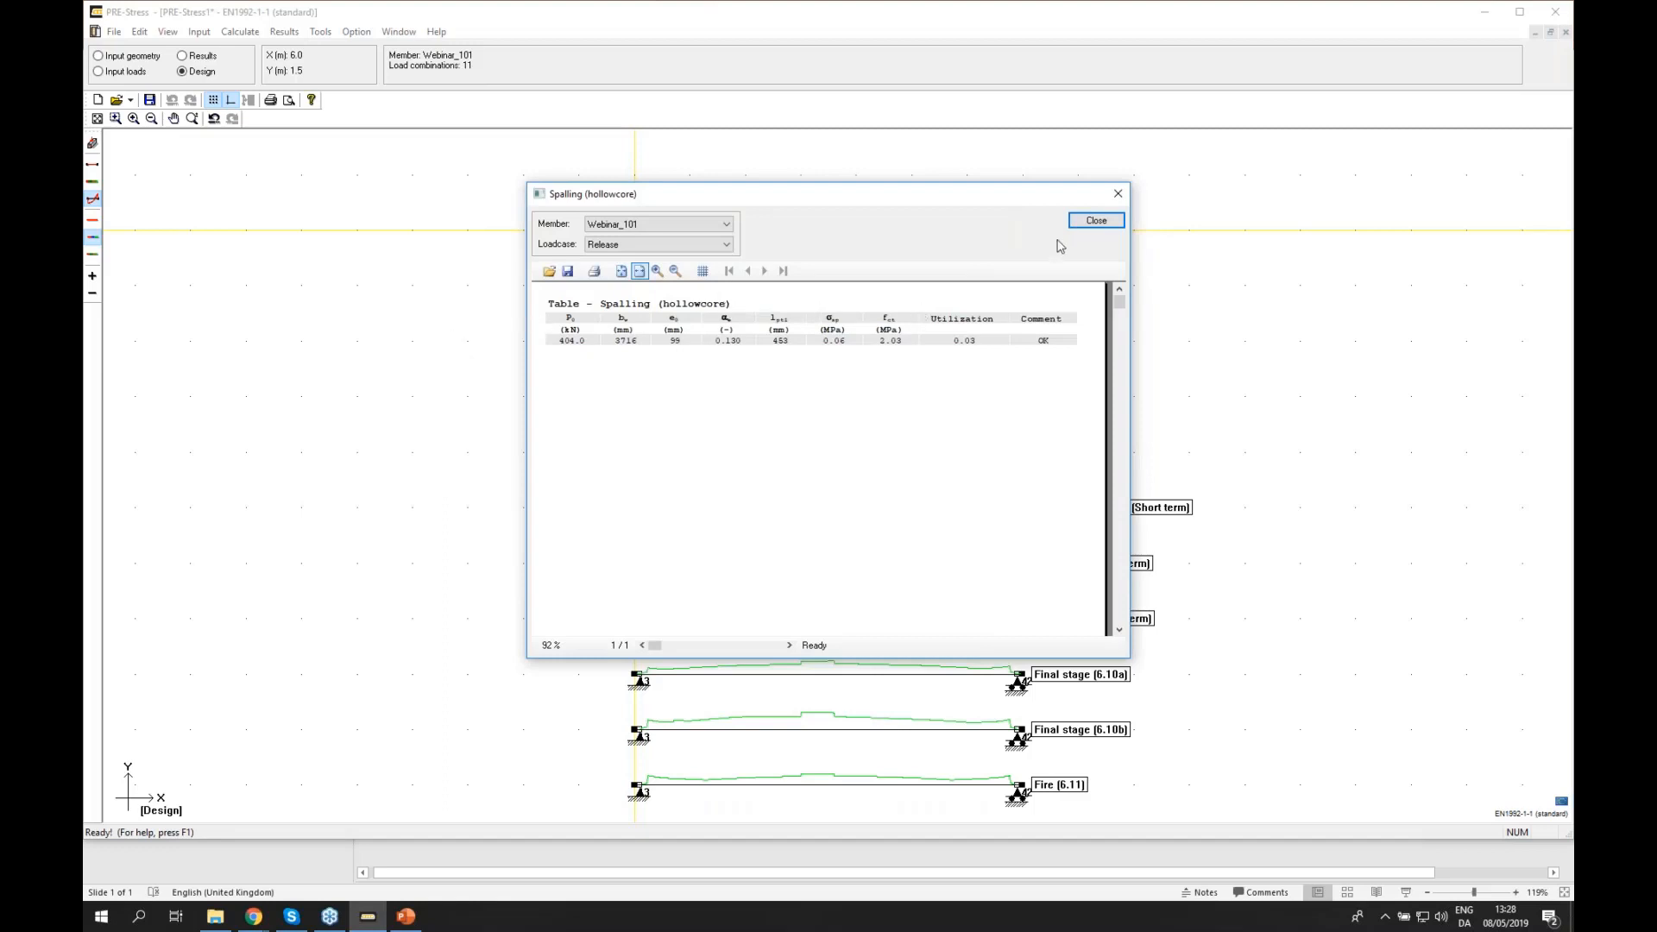
left_click(1096, 221)
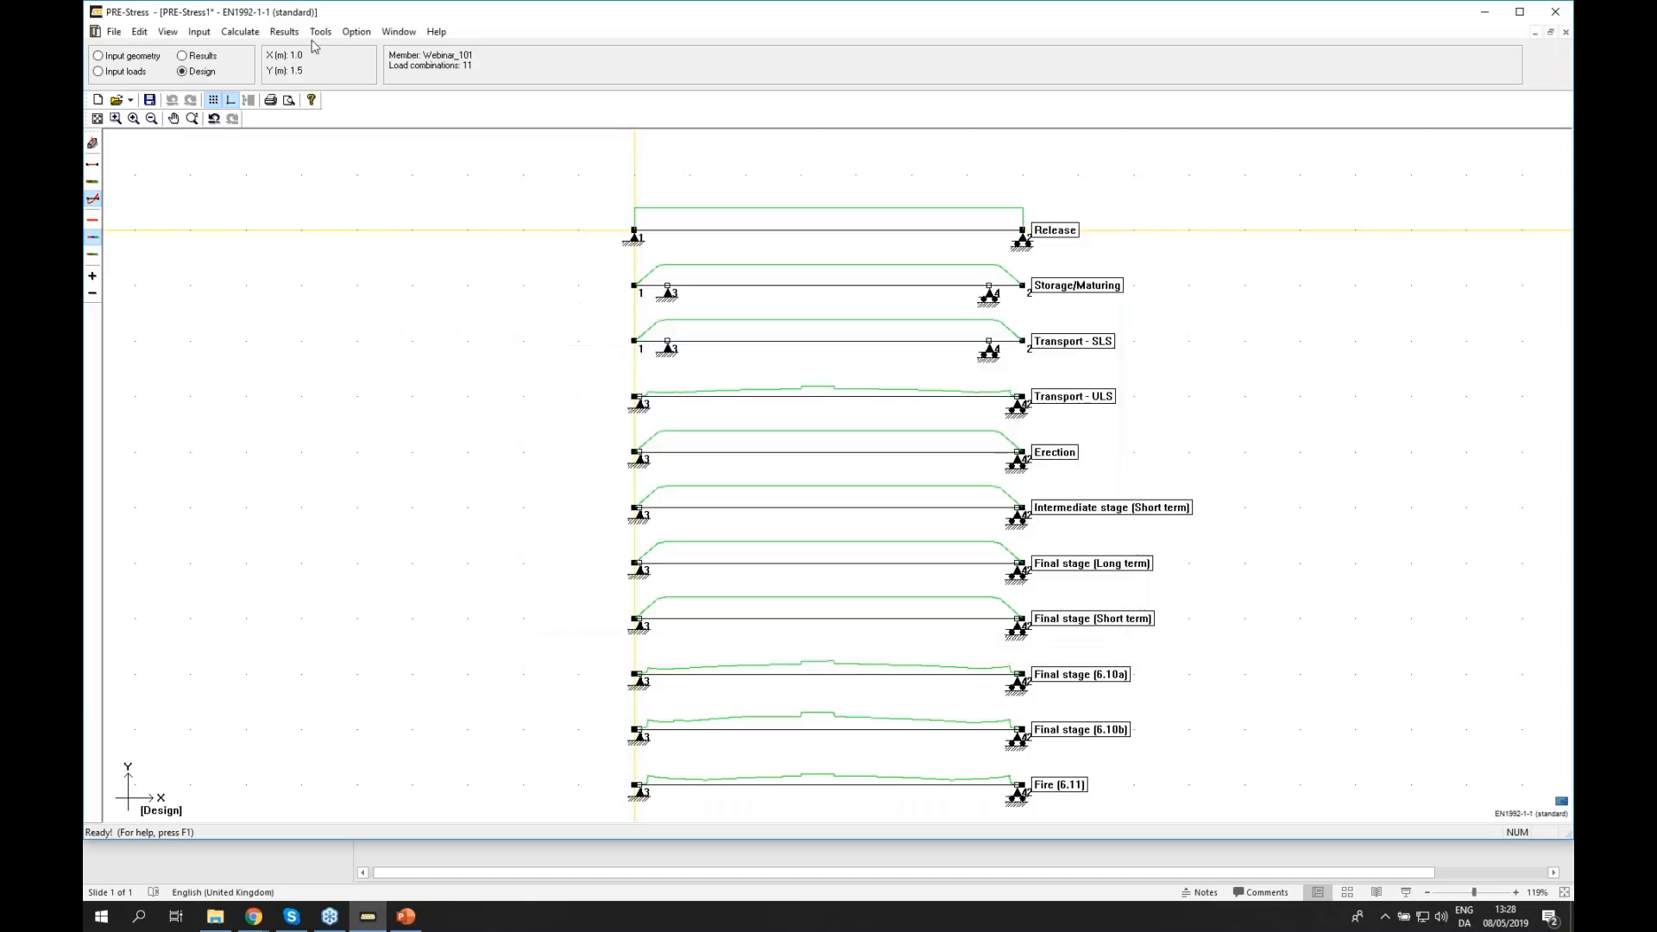
left_click(284, 31)
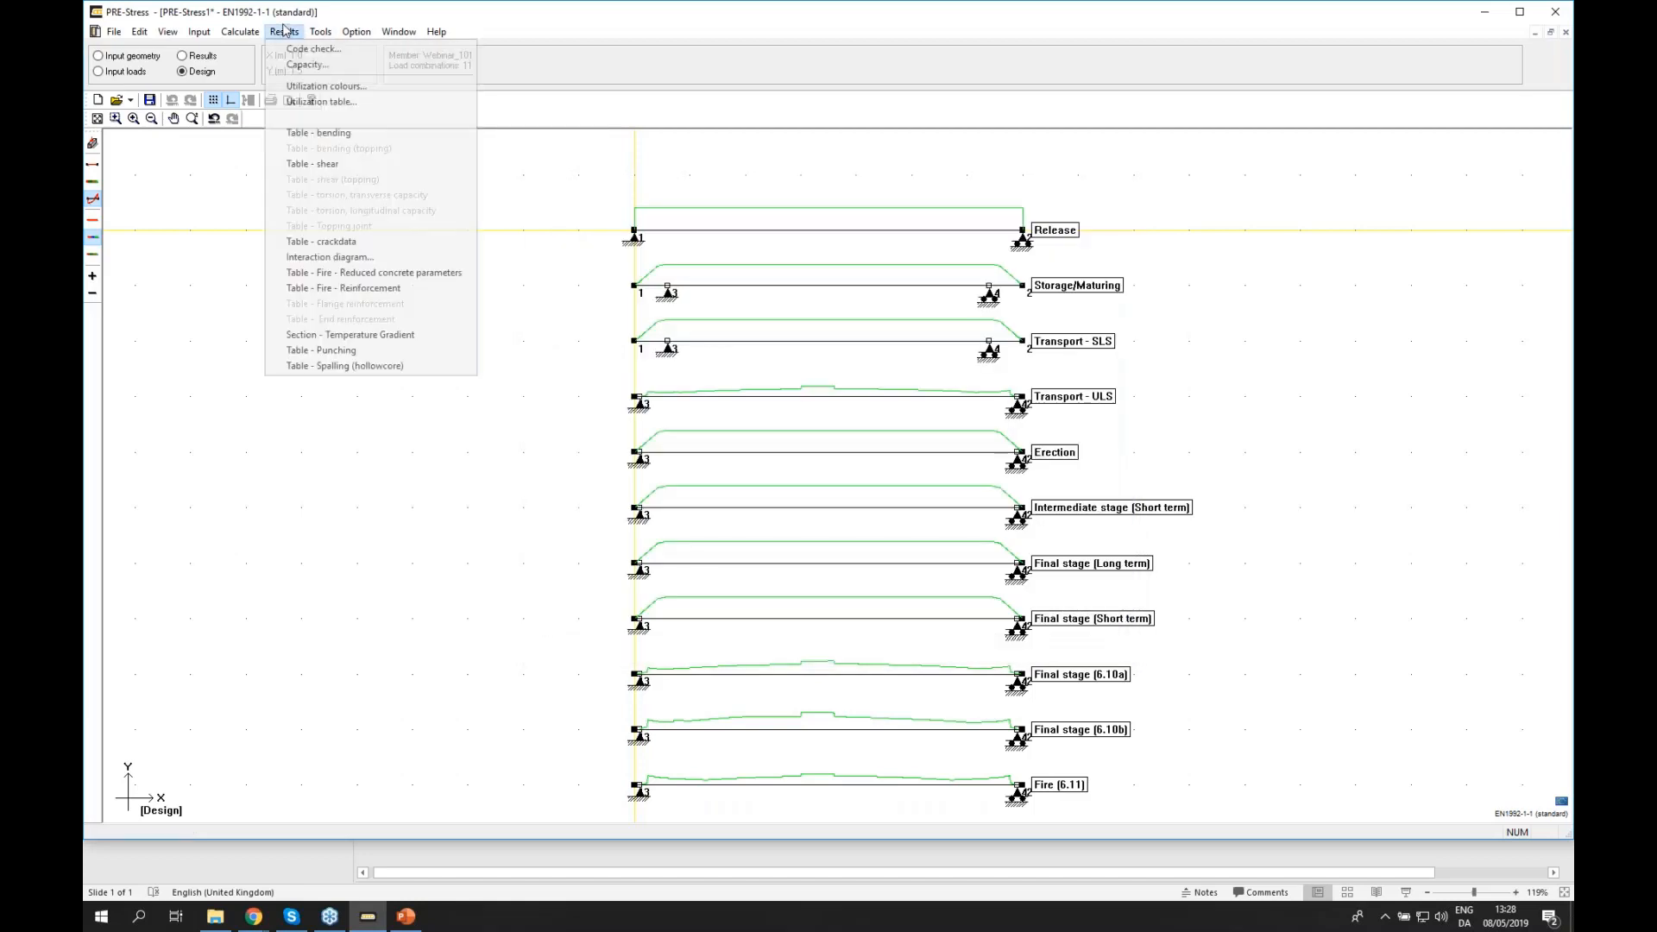
left_click(382, 19)
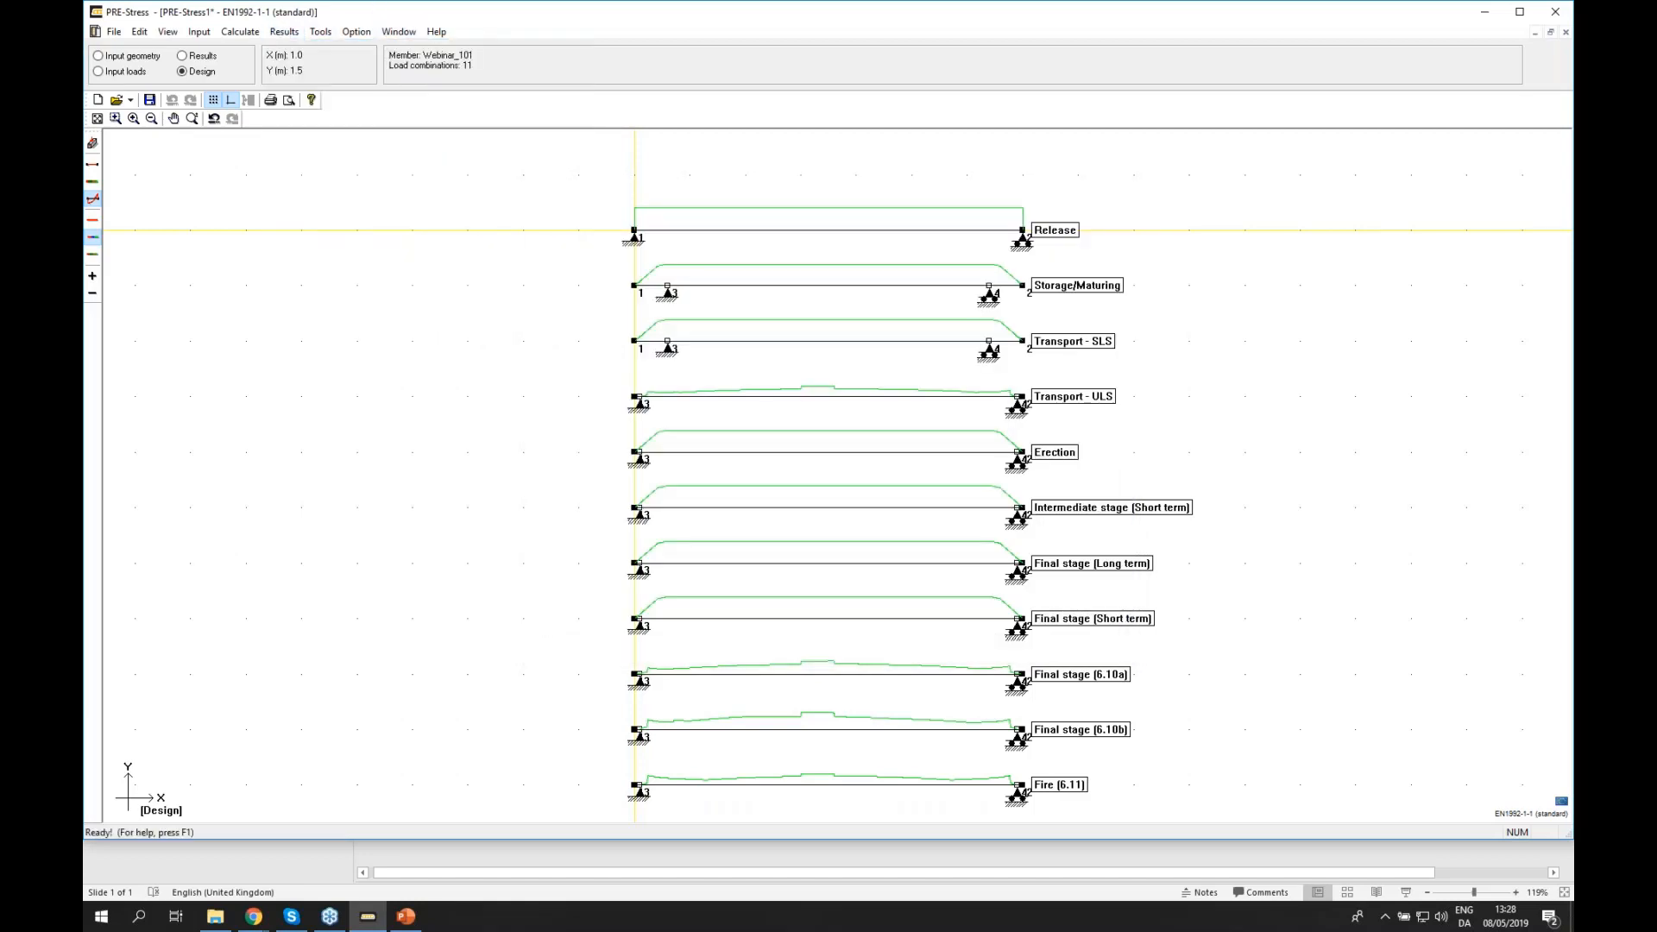
- Generate the print report with the Standard layout, including the reinforcement reduction table and illustrated temperature gradient for section 0.1010
left_click(272, 101)
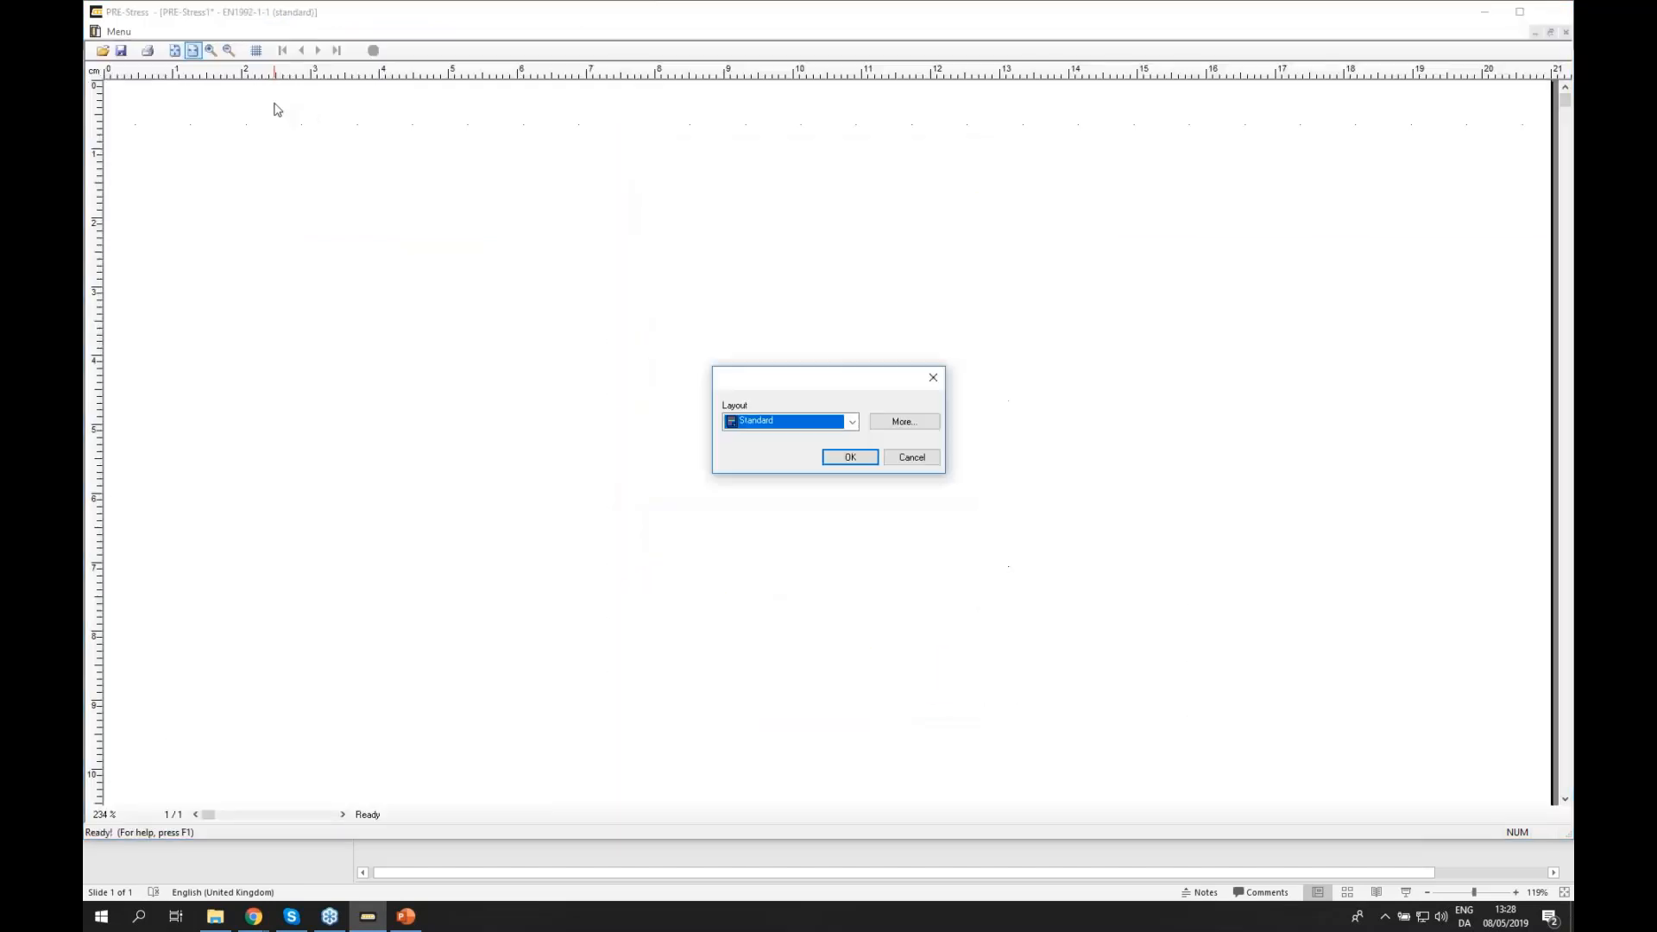
left_click(848, 459)
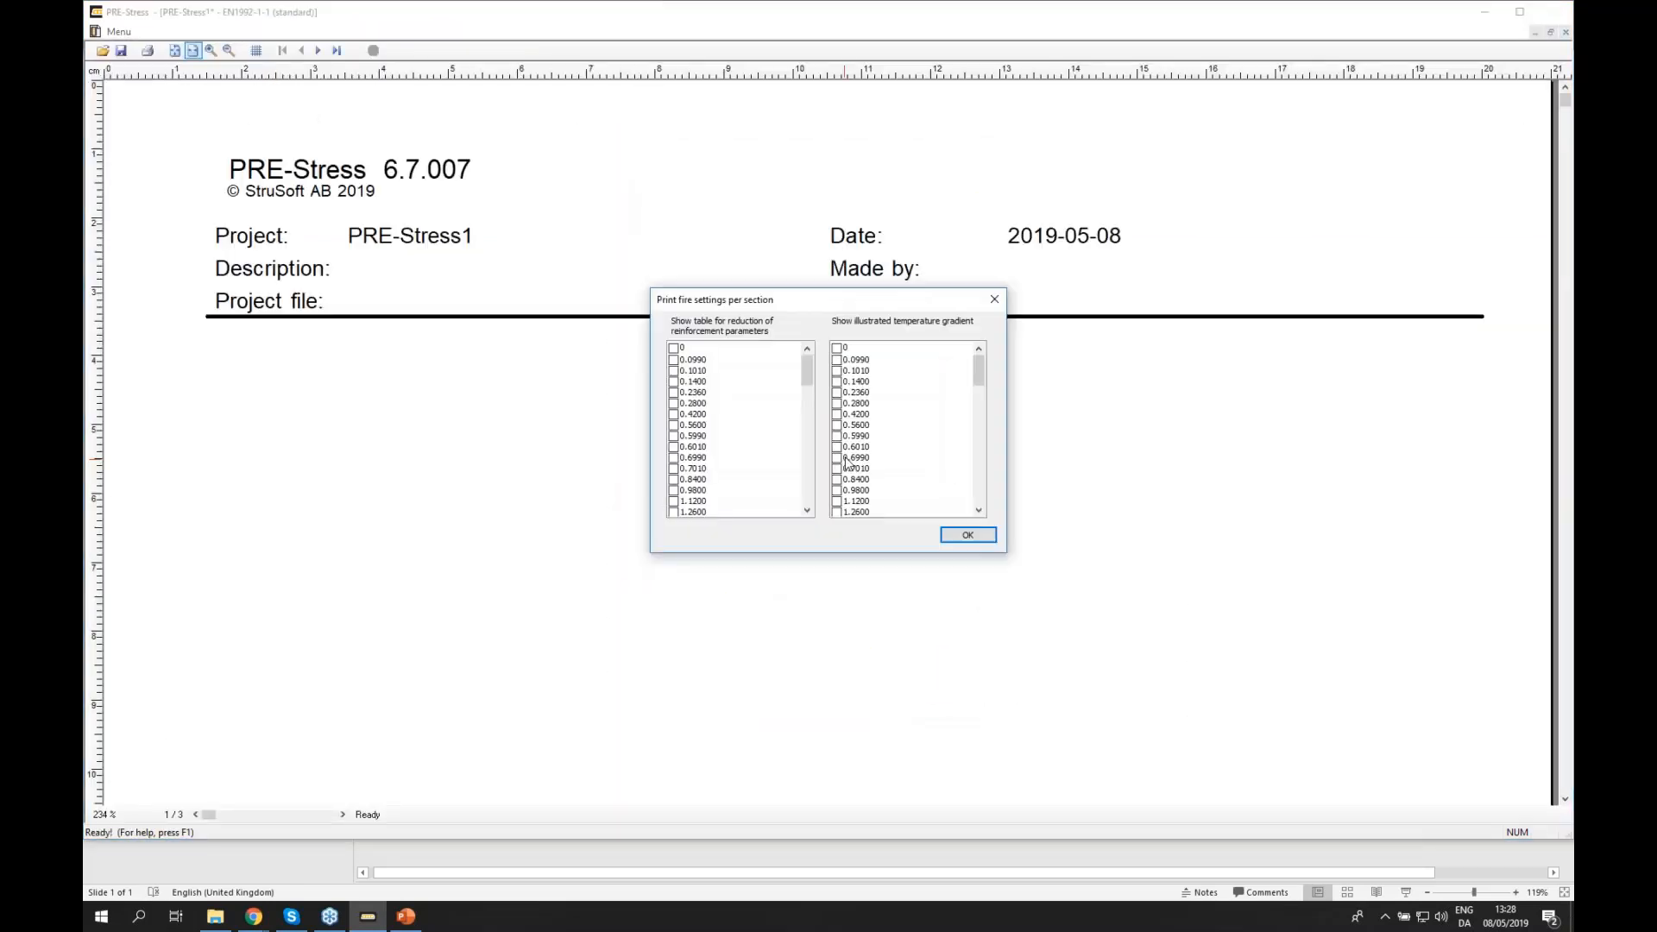
left_click(674, 370)
left_click(836, 370)
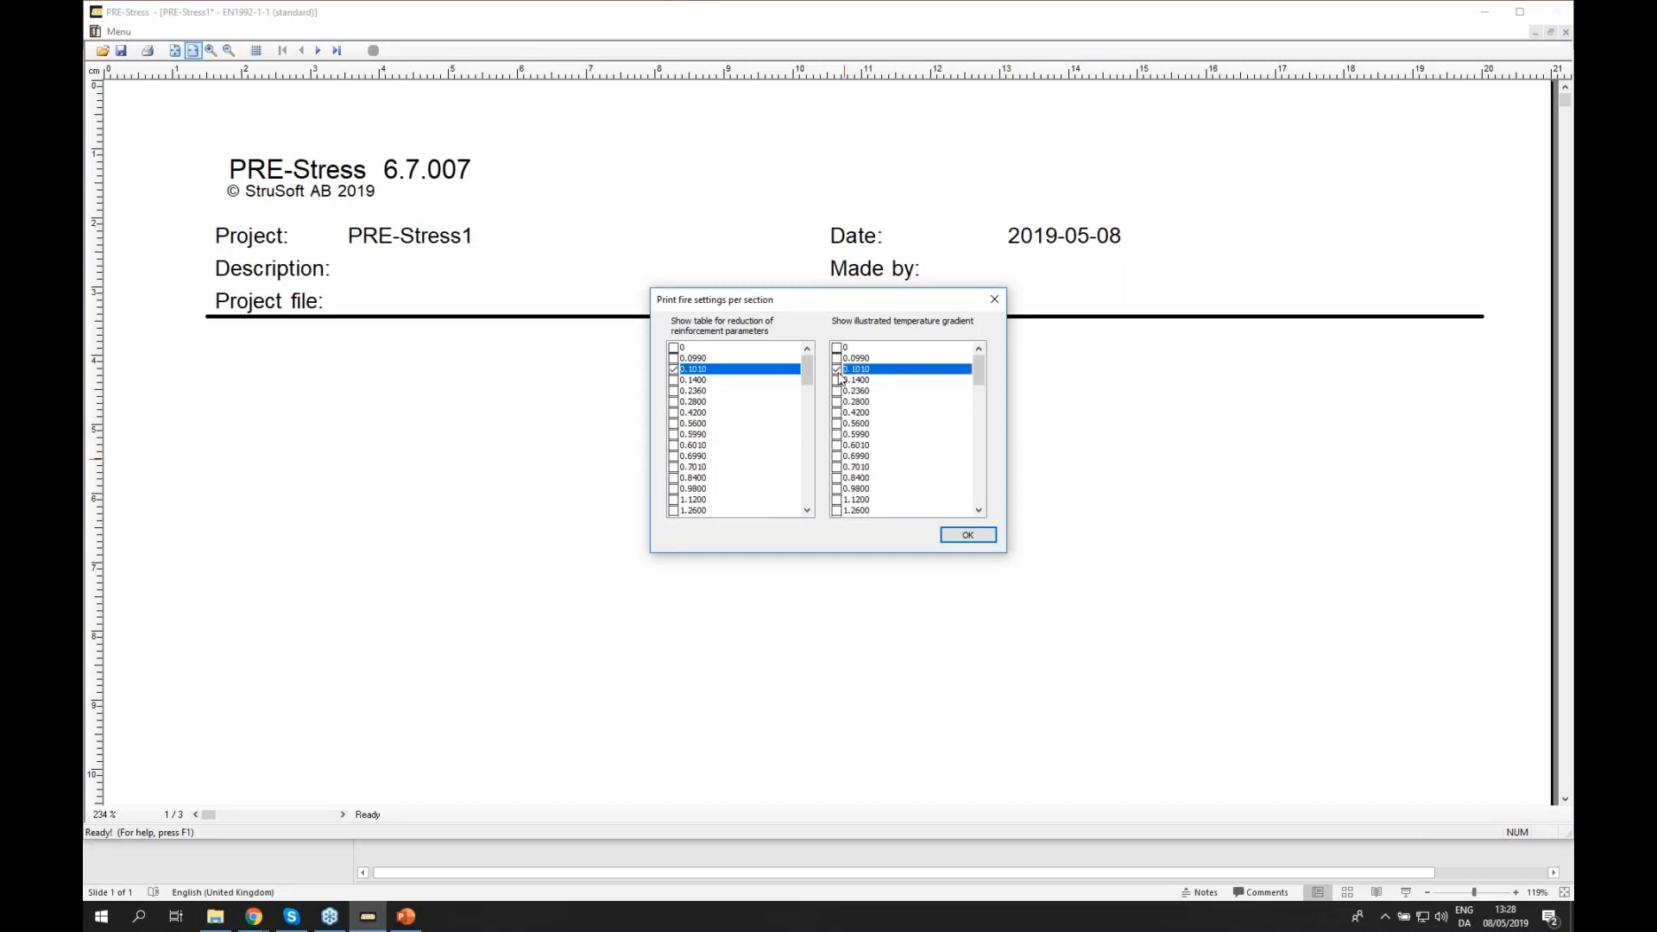
left_click(968, 535)
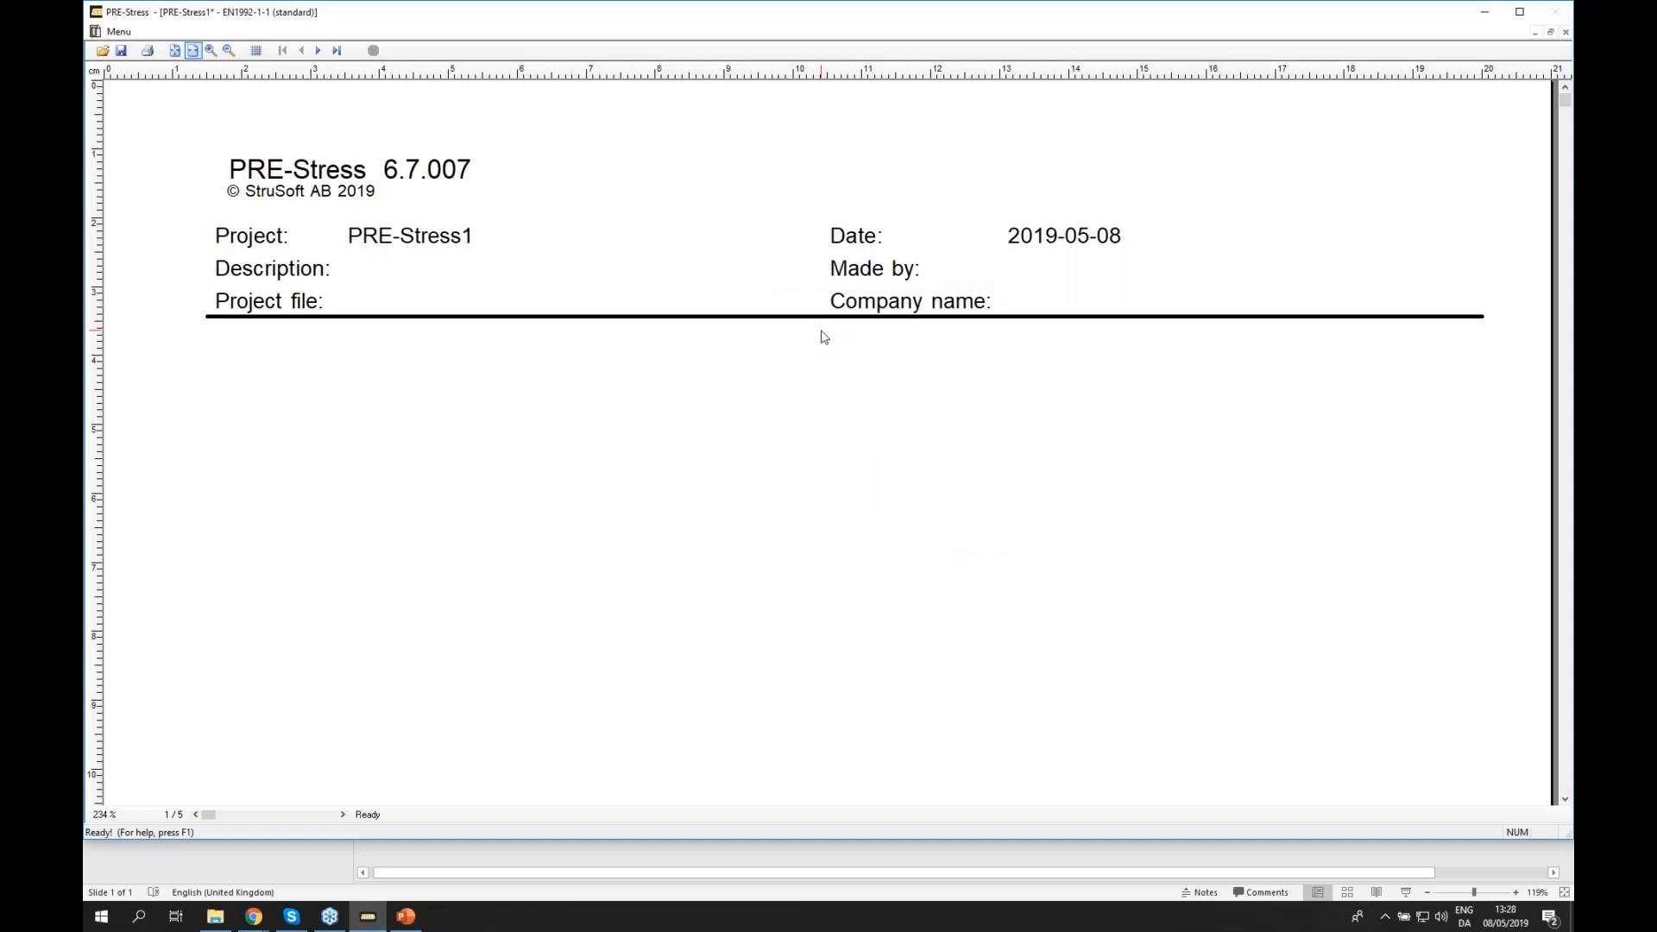
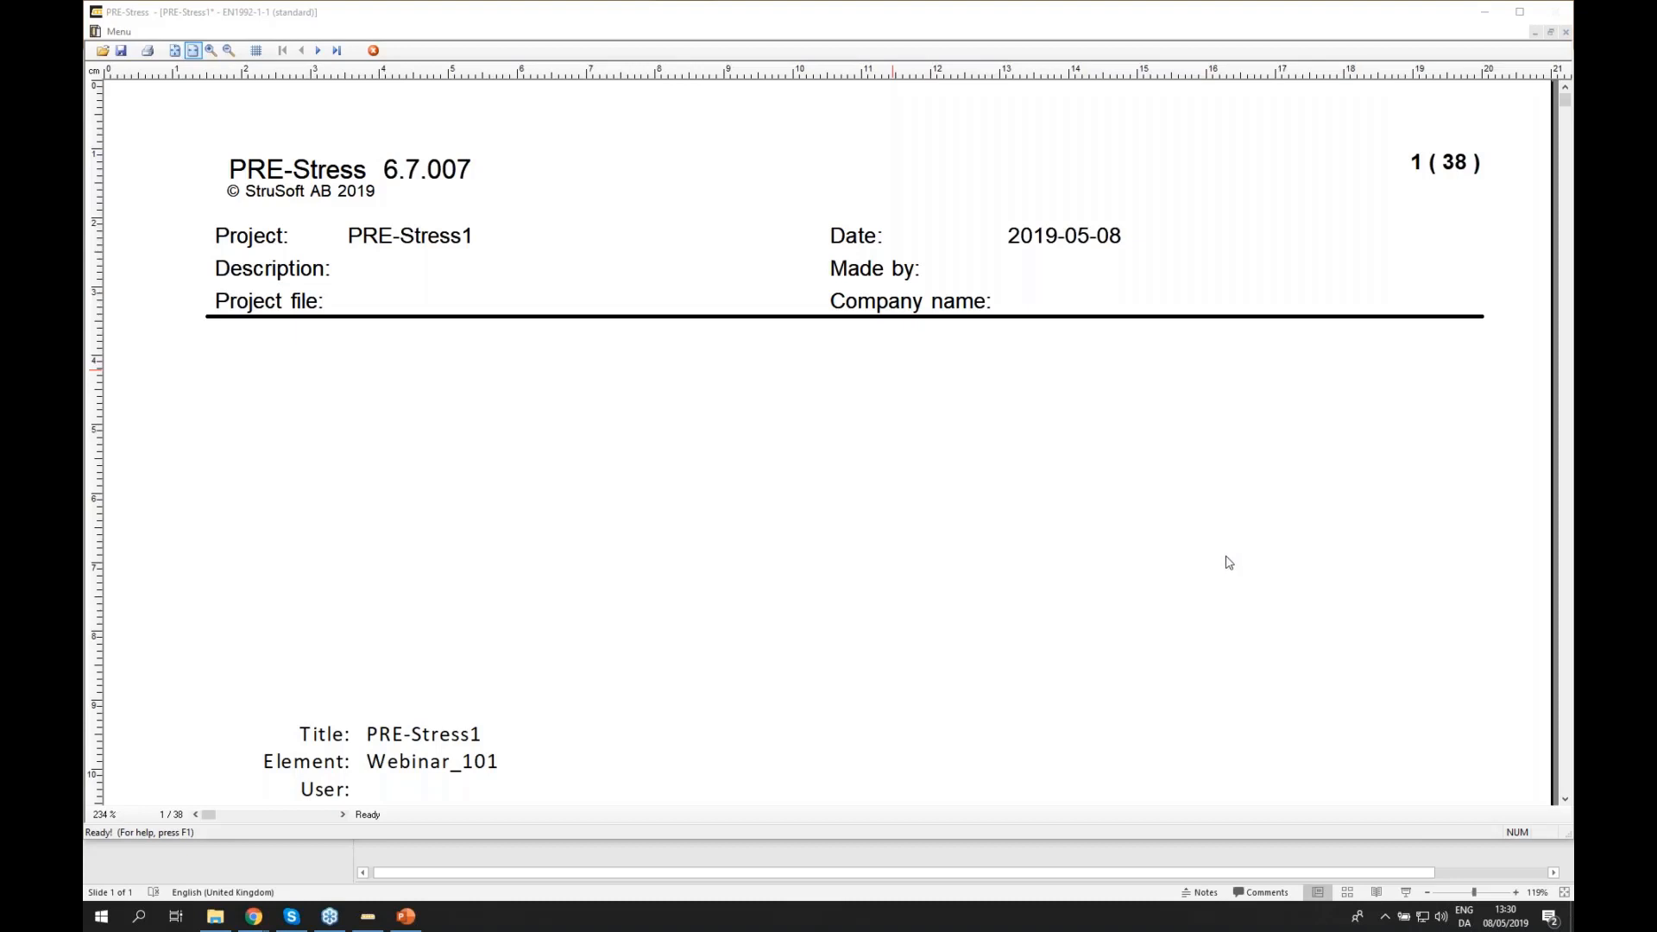
- Switch to Chrome, open the concrete creep and shrinkage calculator at concrete-creep.strusoft.com and accept its limitation of liability
mouse_move(259, 922)
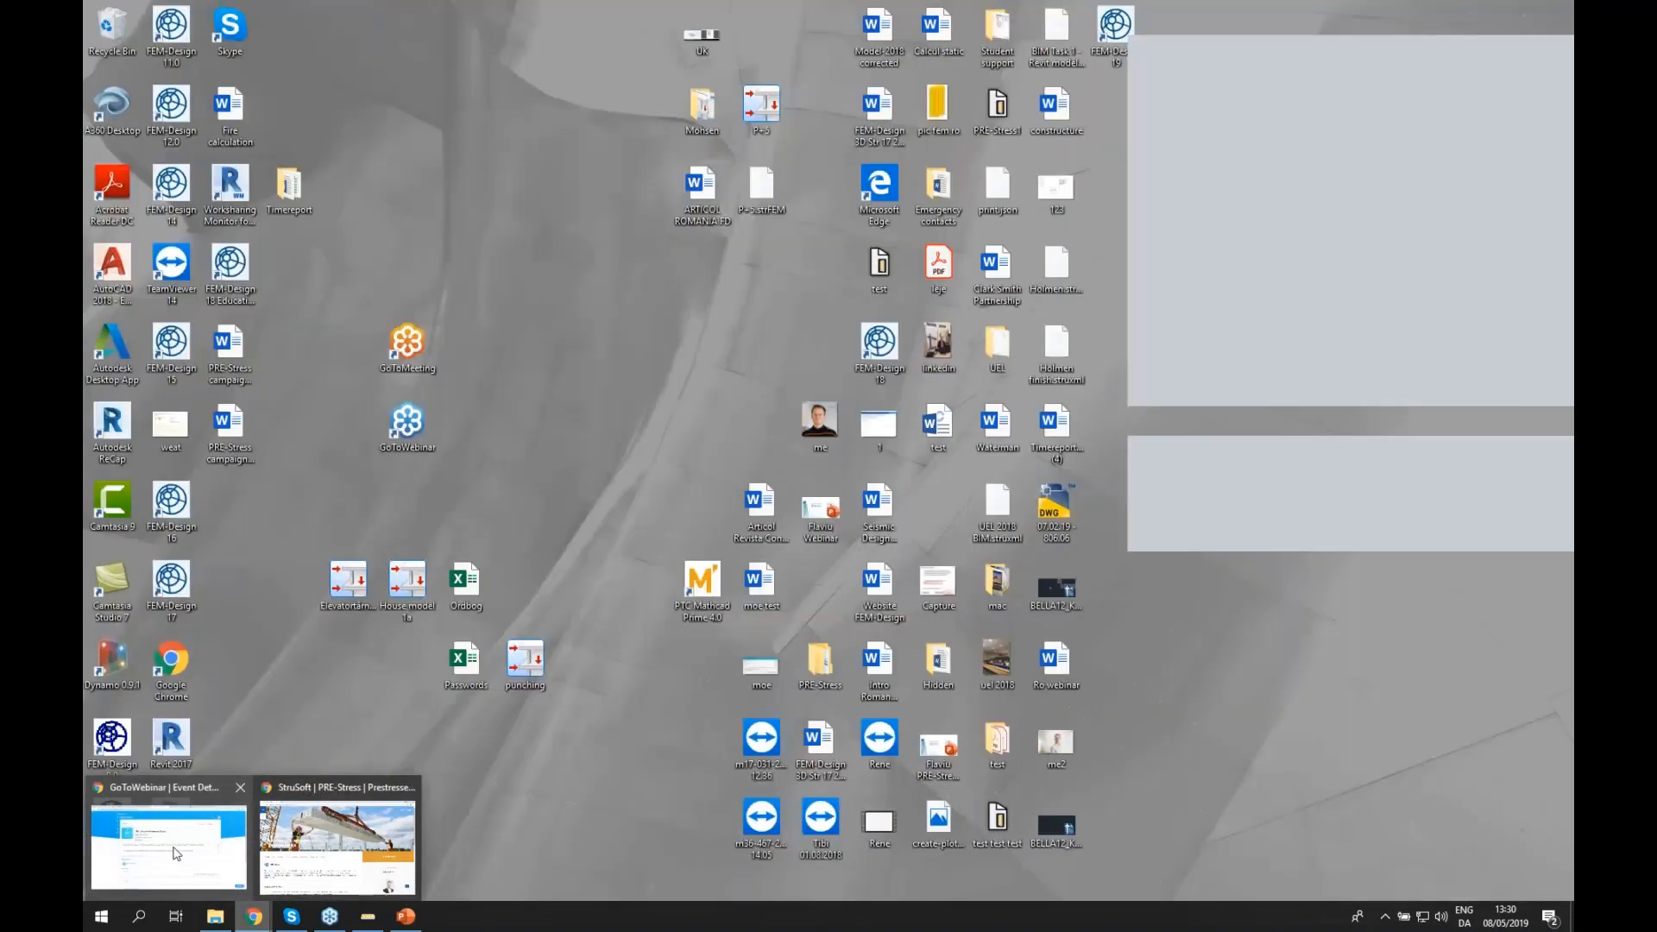
left_click(336, 847)
left_click(295, 16)
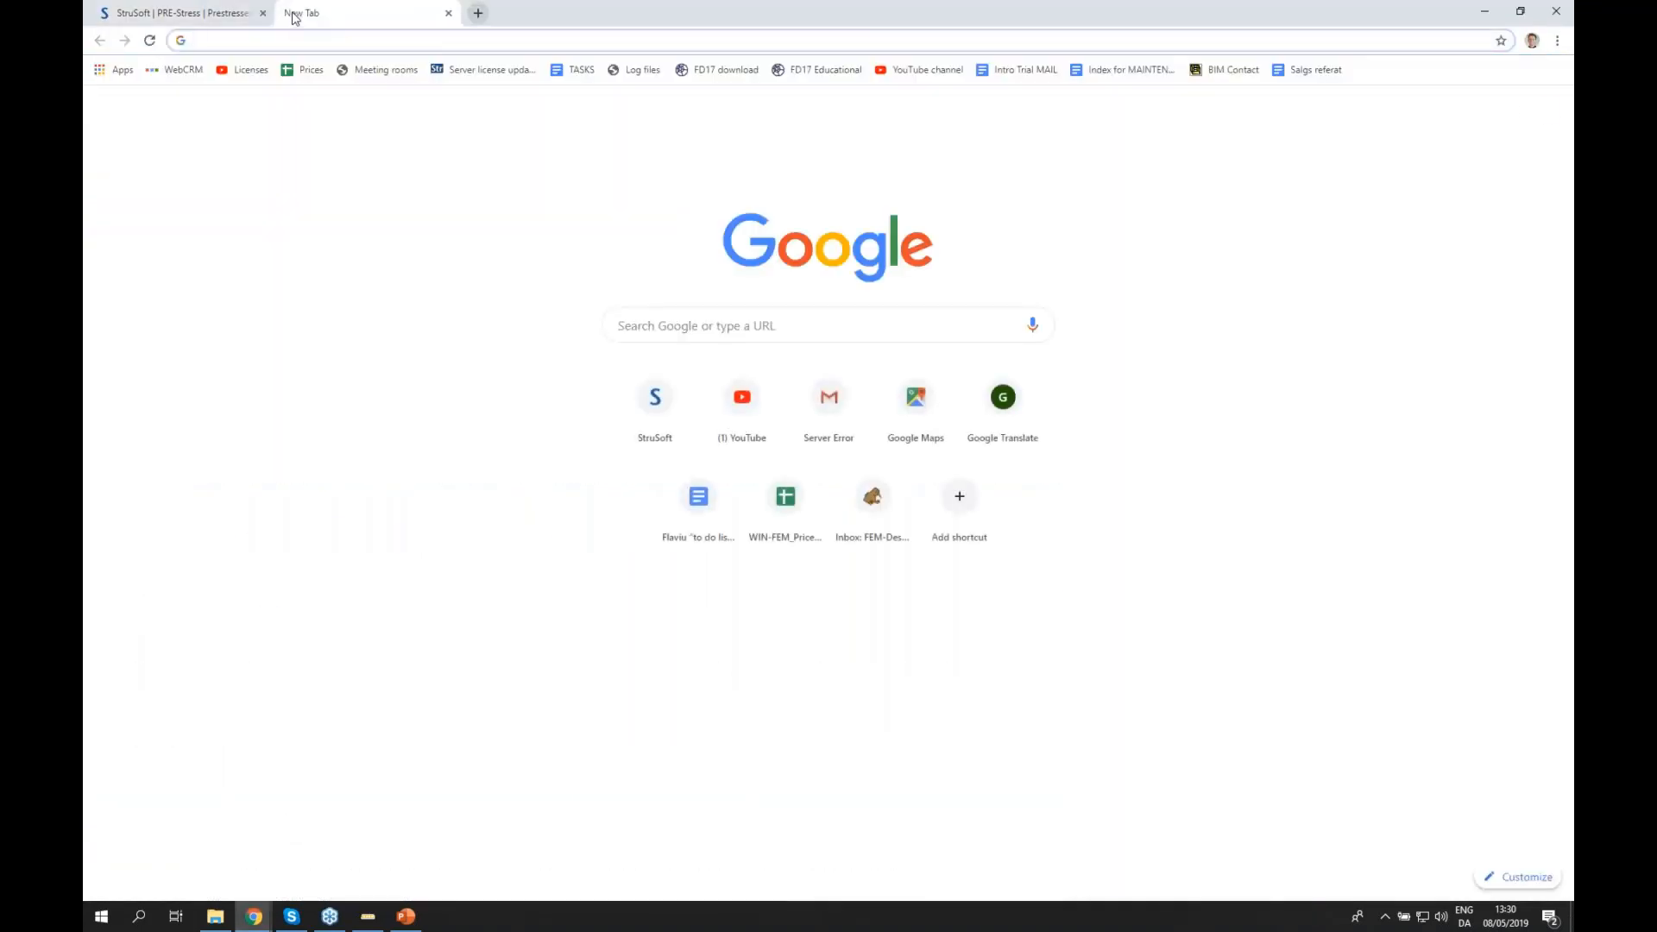
type("creep")
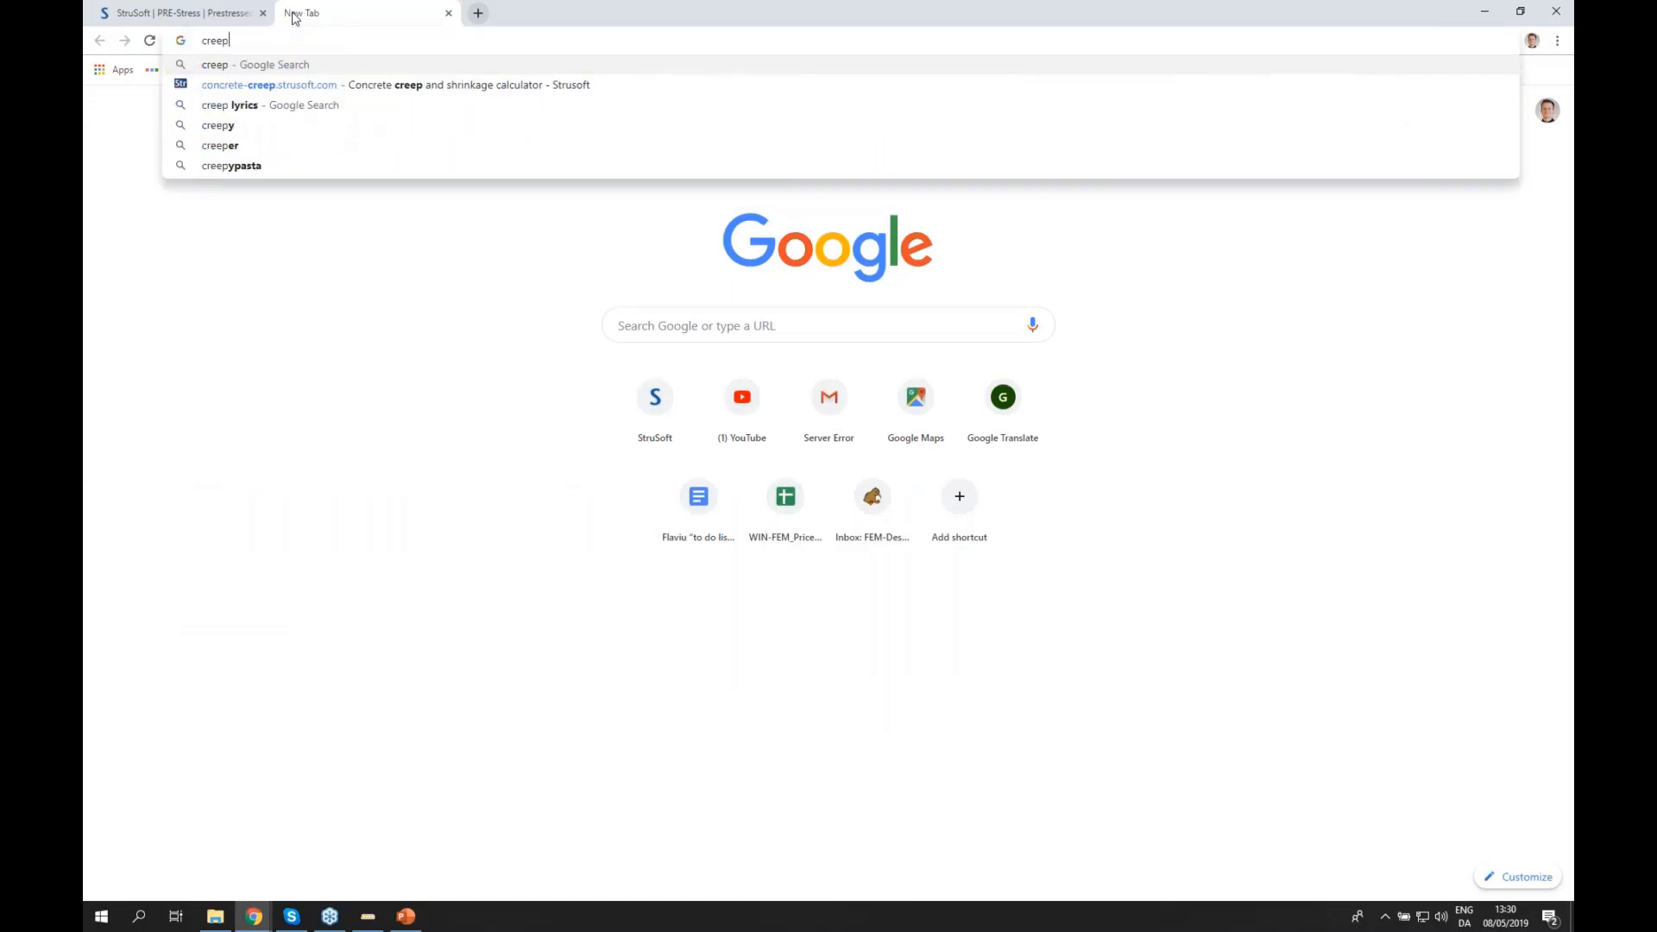
key("Down")
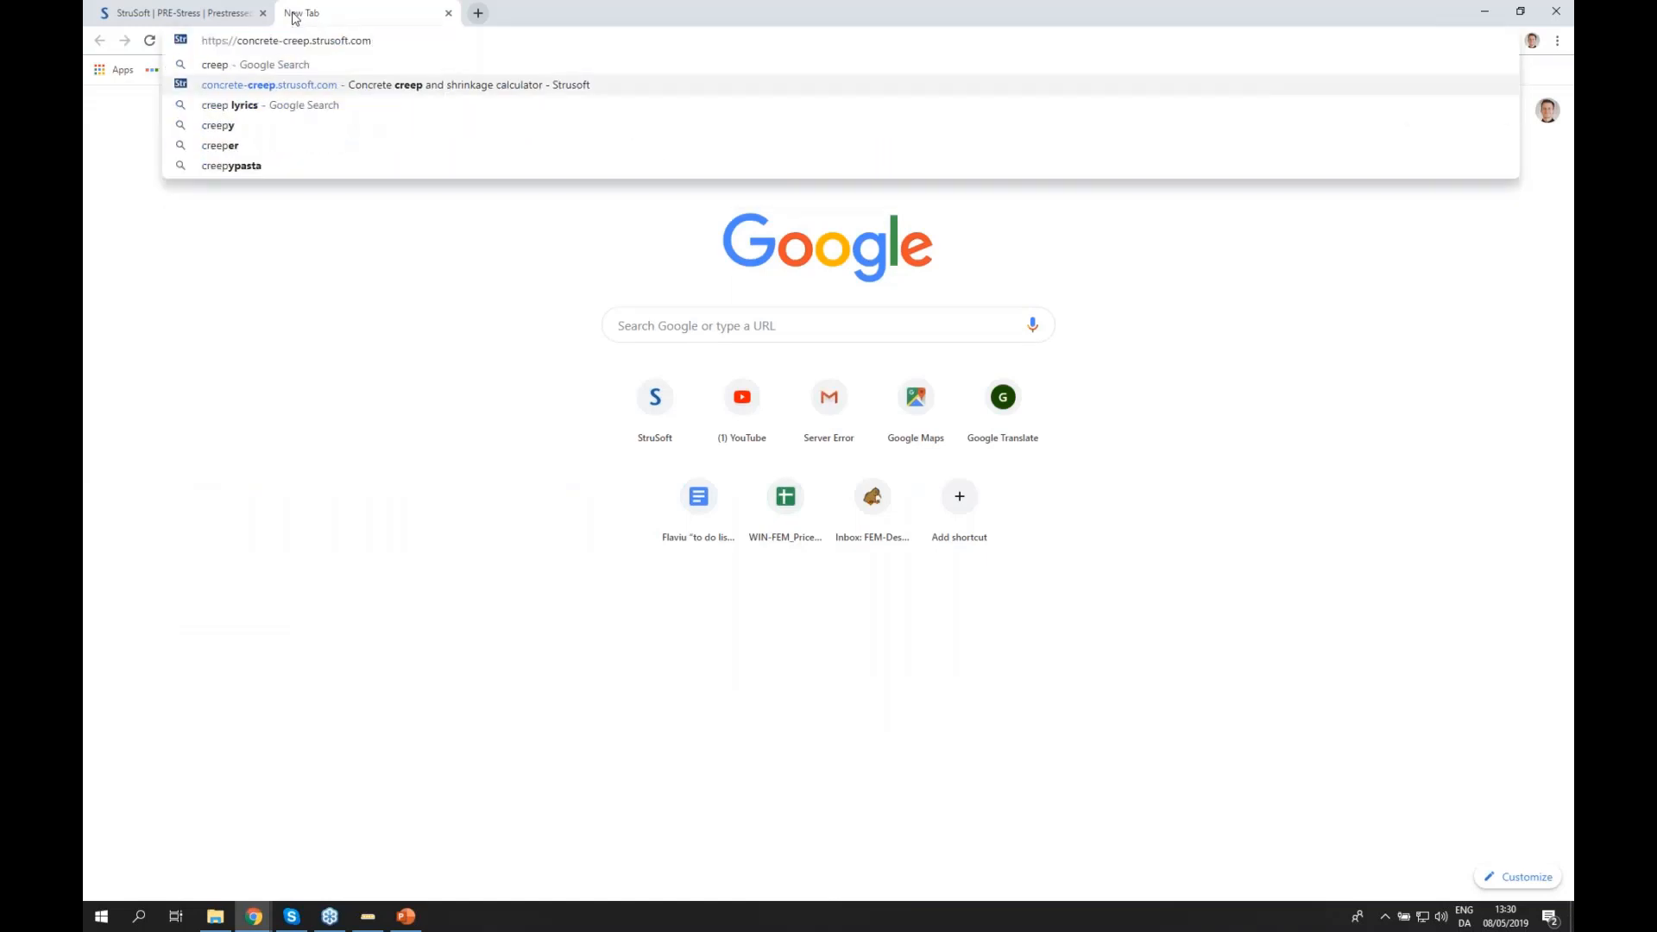
key("Return")
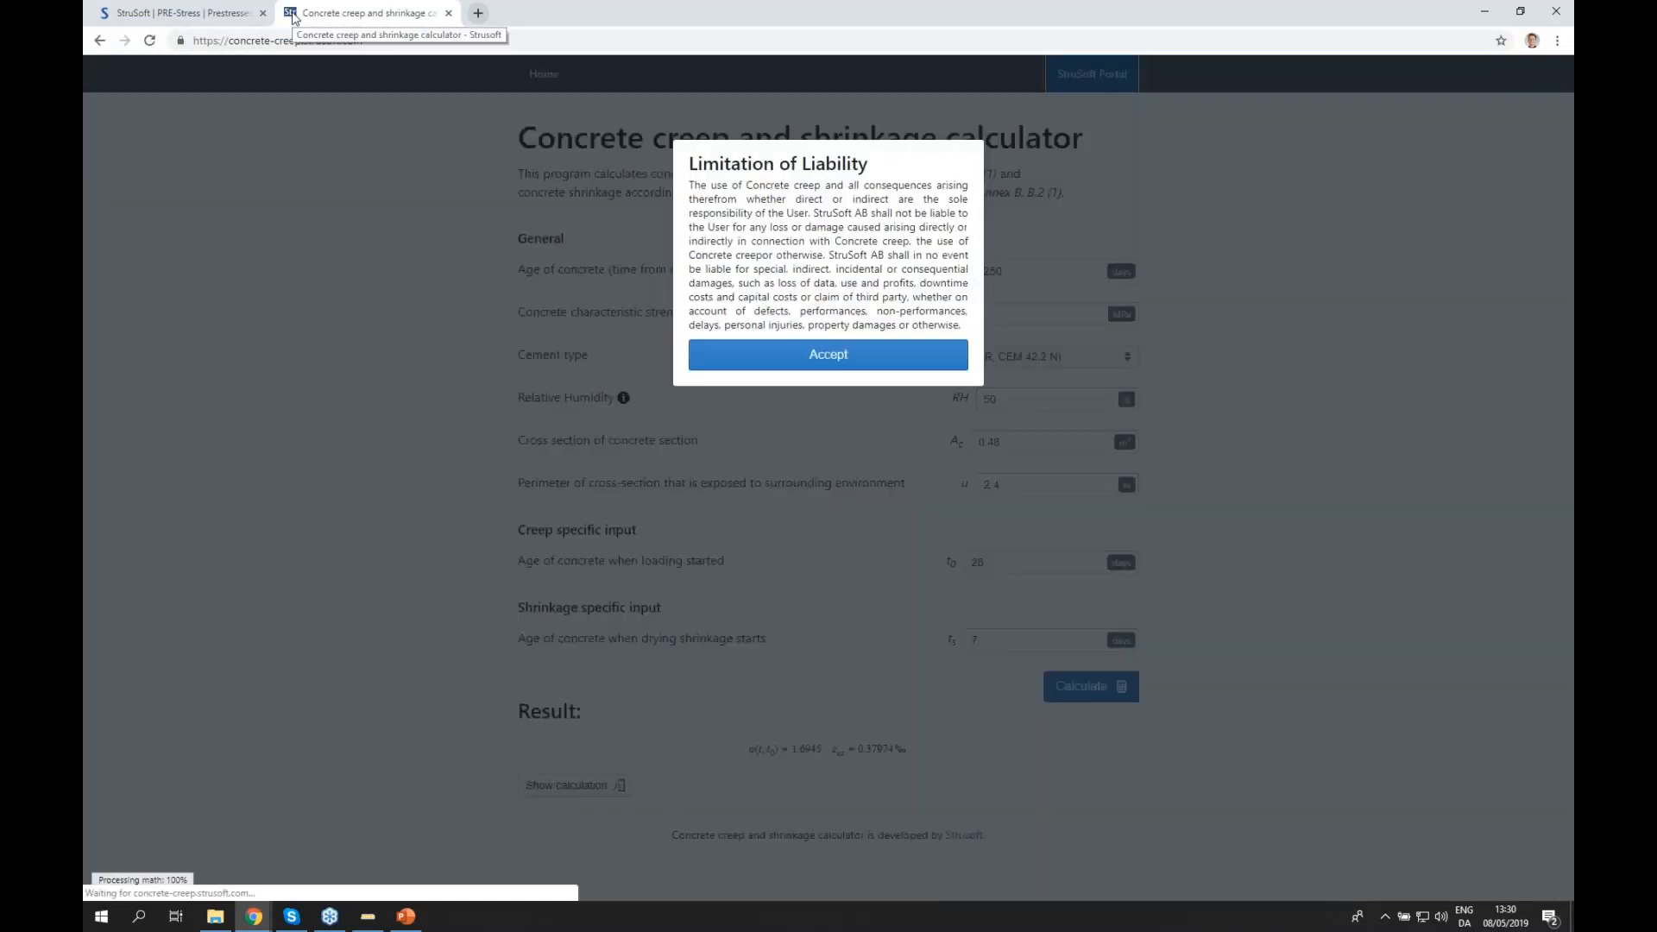
left_click(815, 354)
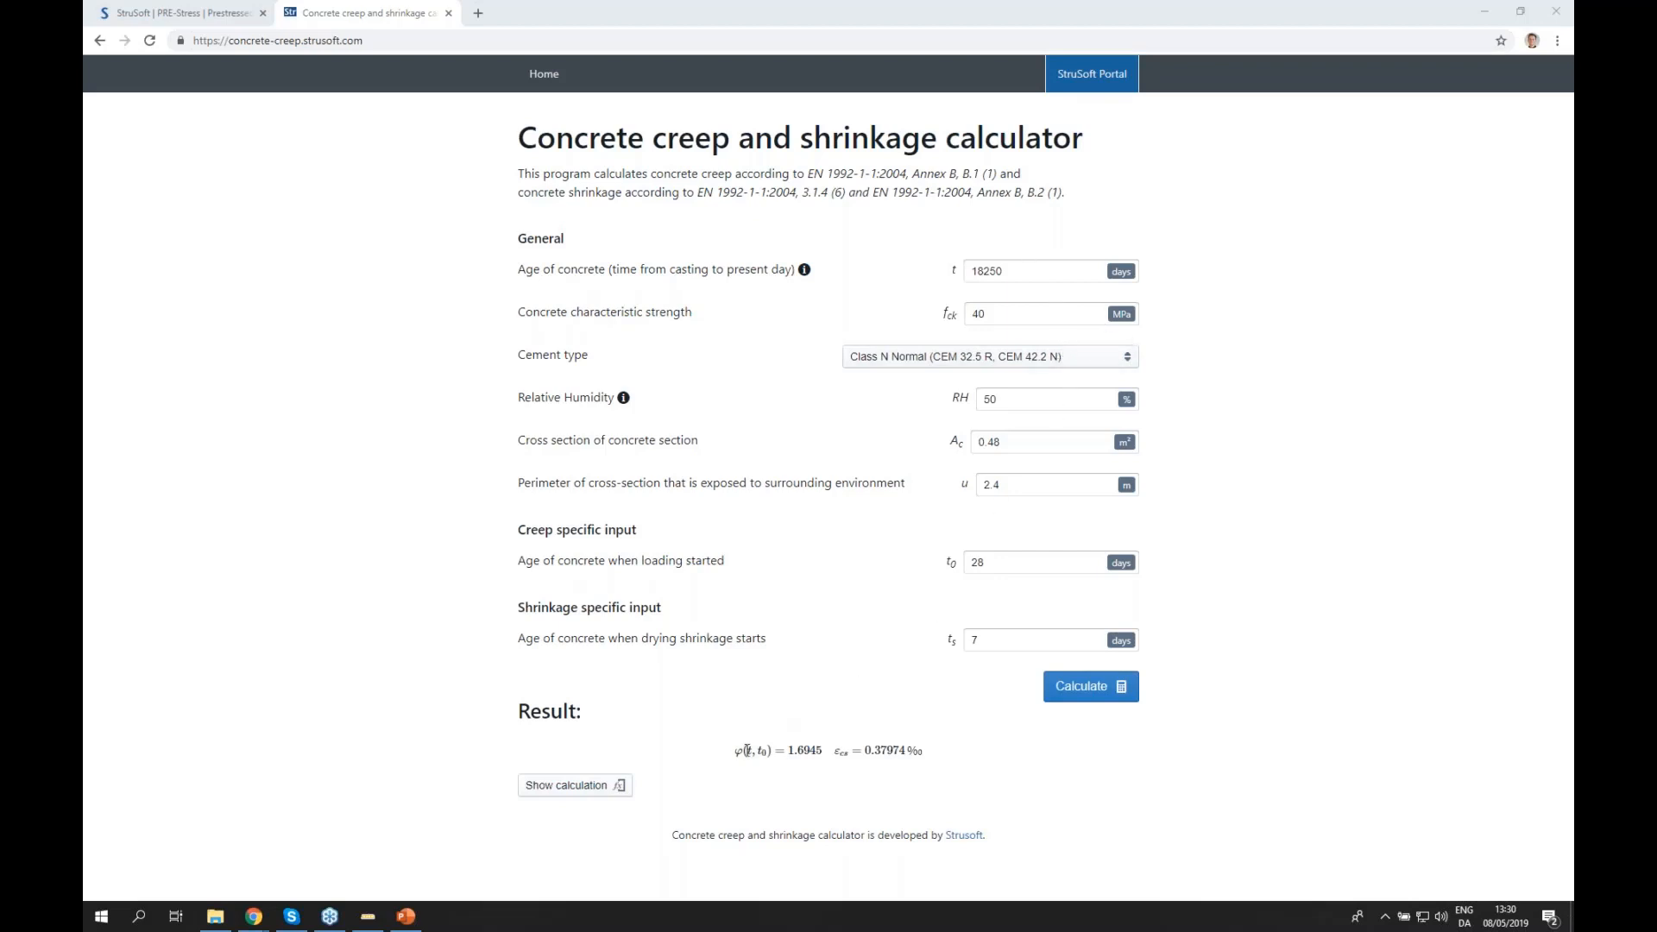
- Examine the calculator's resulting creep coefficient and shrinkage strain, highlighting the result line
left_click_drag(734, 751, 933, 763)
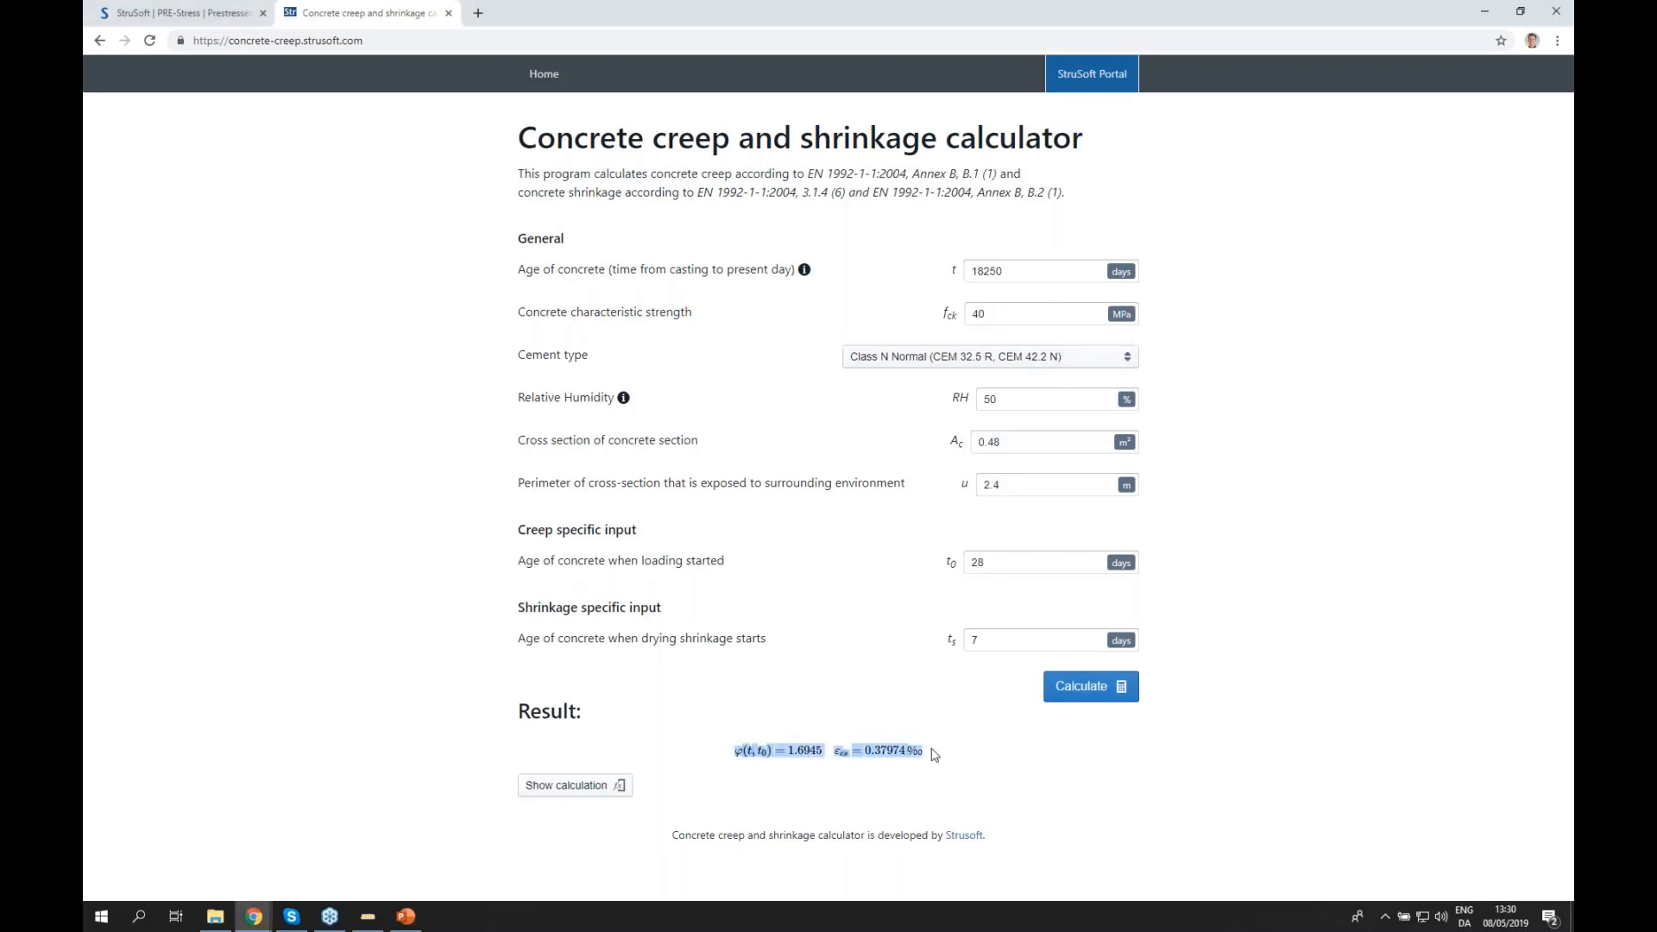
left_click(769, 757)
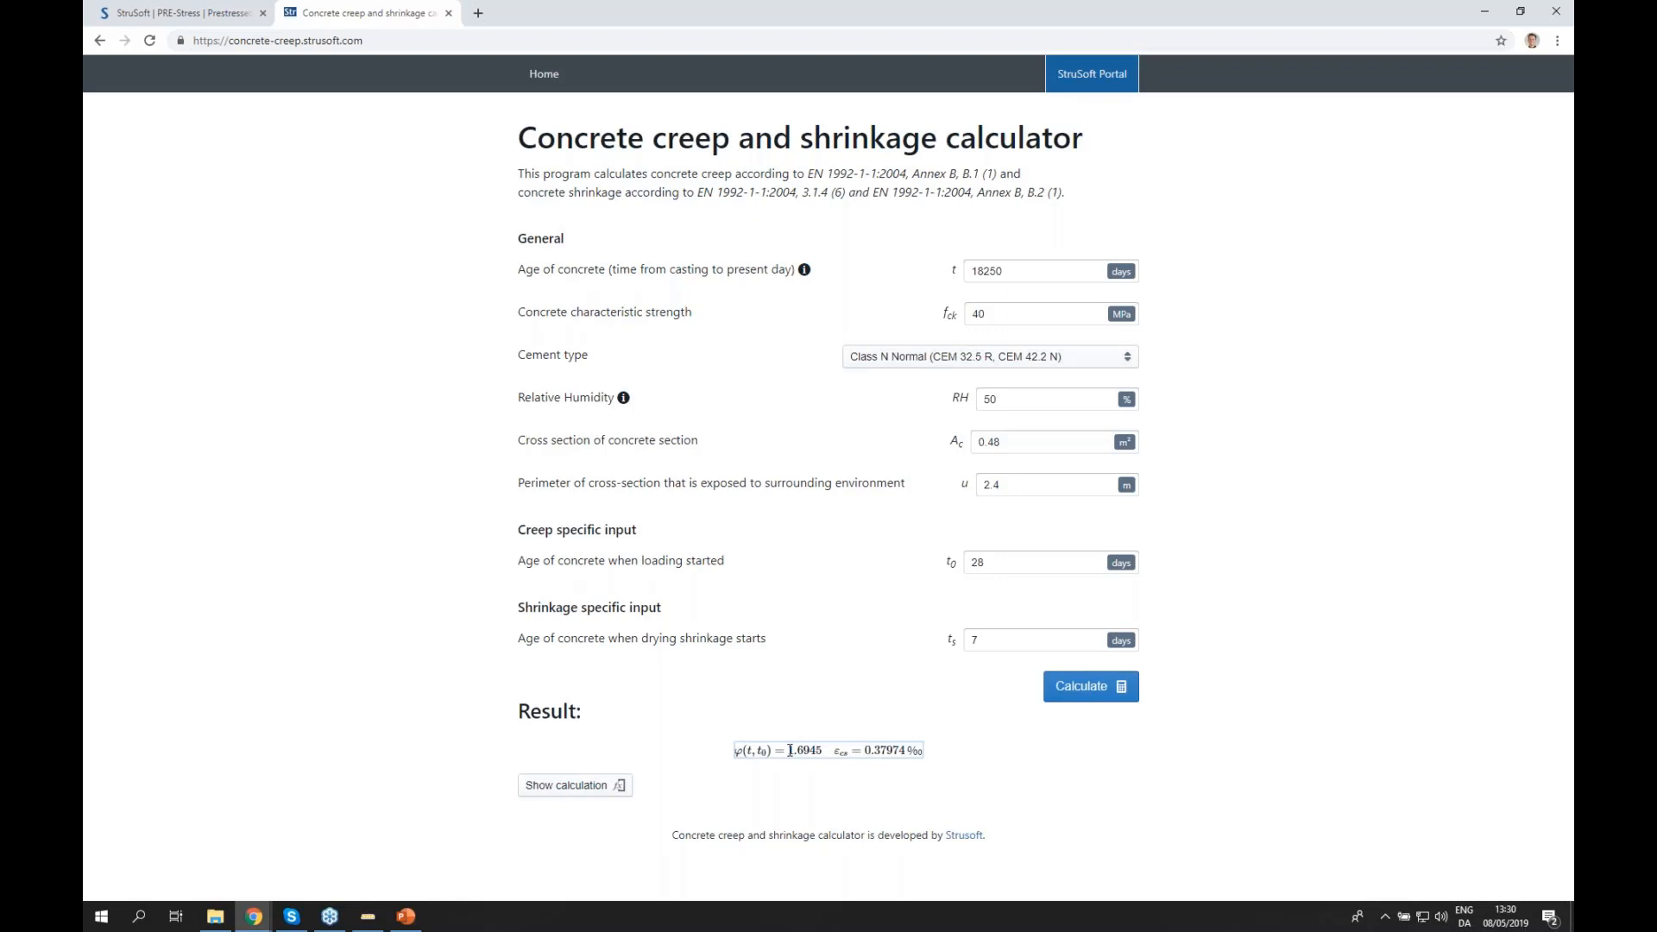
left_click_drag(788, 750, 905, 753)
left_click(355, 442)
left_click(1346, 53)
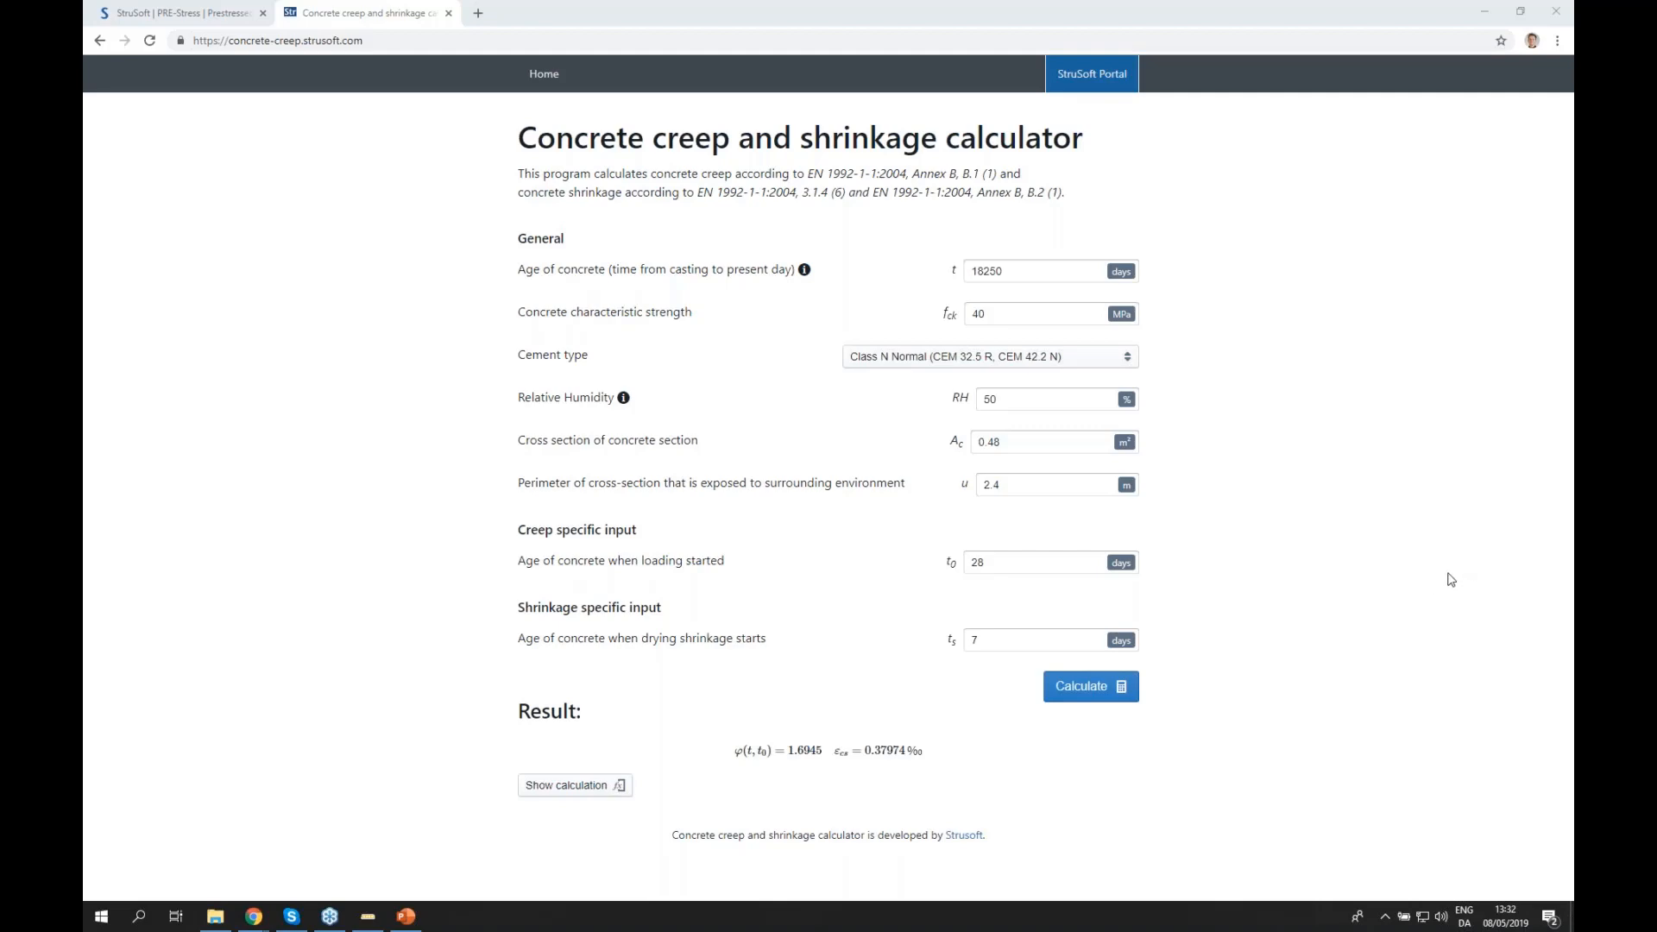
- Switch to the PowerPoint webinar slide and review the presenter's contact details, highlighting the phone number
left_click(409, 917)
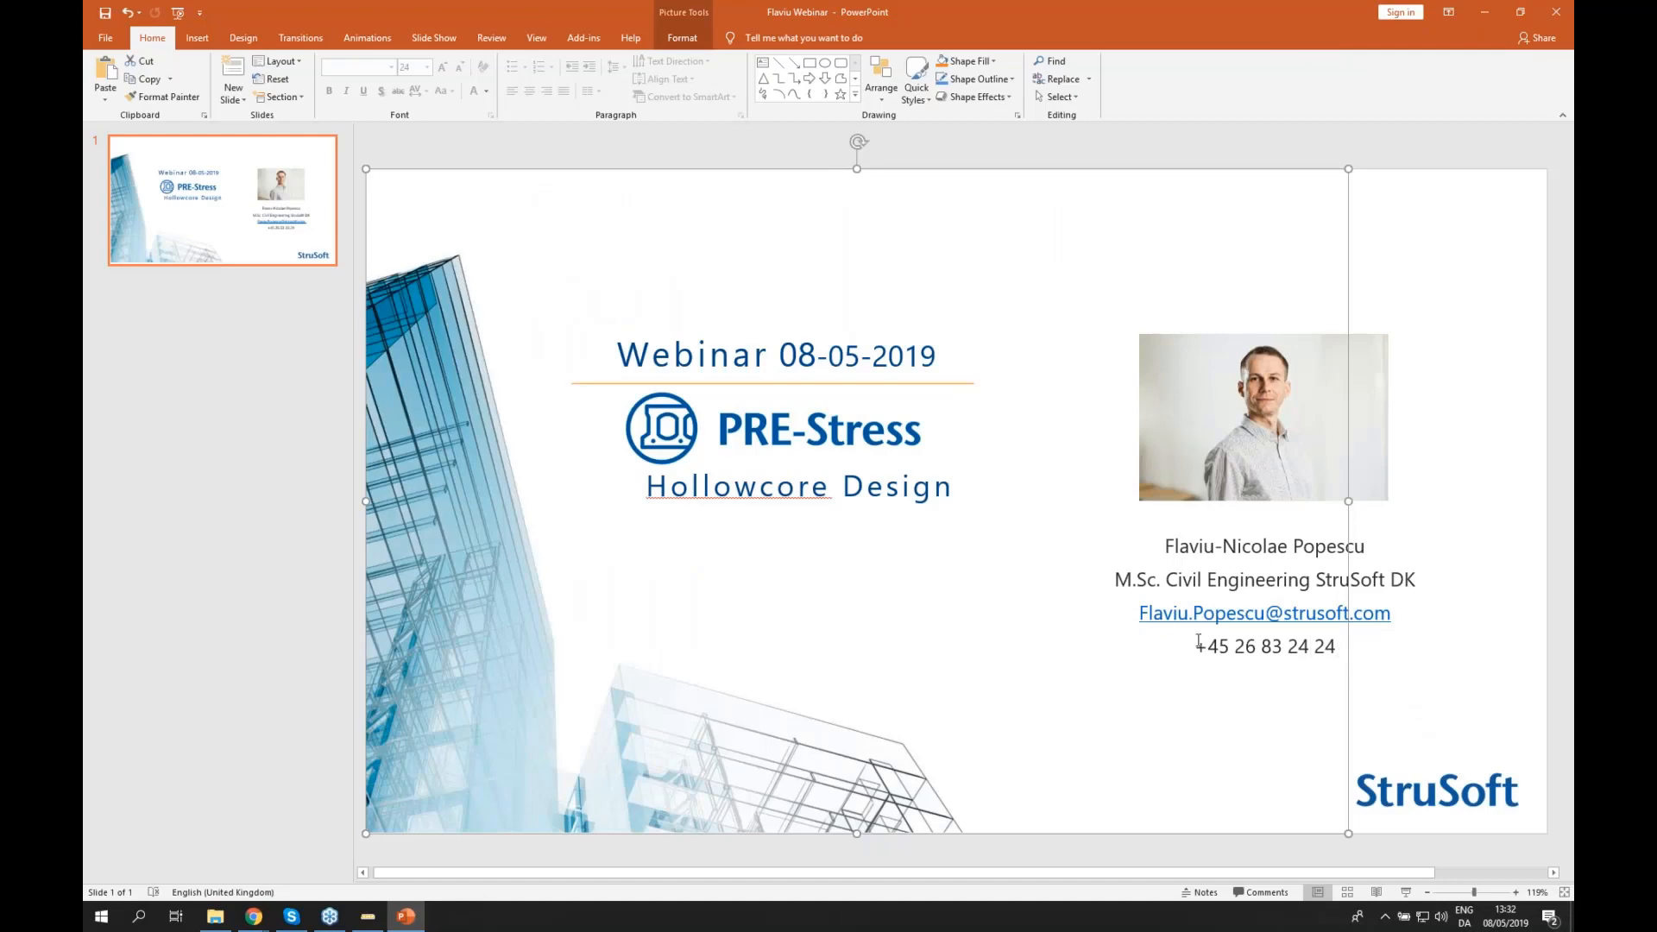
left_click(1426, 620)
left_click_drag(1209, 640, 1336, 639)
left_click(1386, 700)
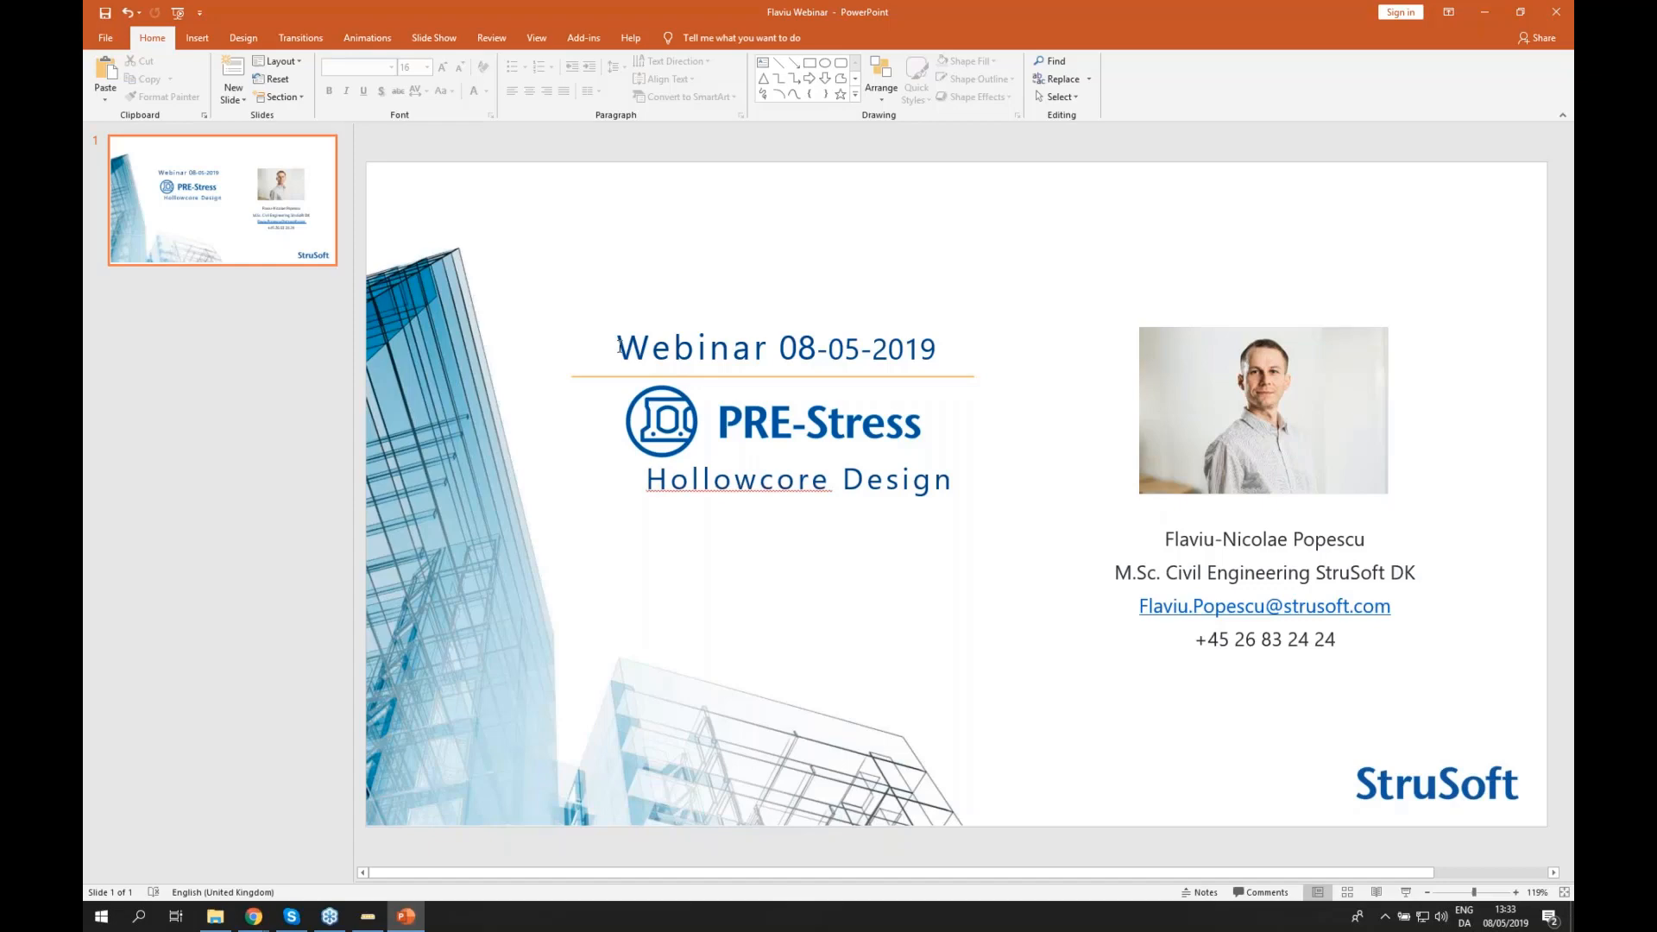
- Switch back to Chrome and show the StruSoft PRE-Stress product page
left_click(254, 917)
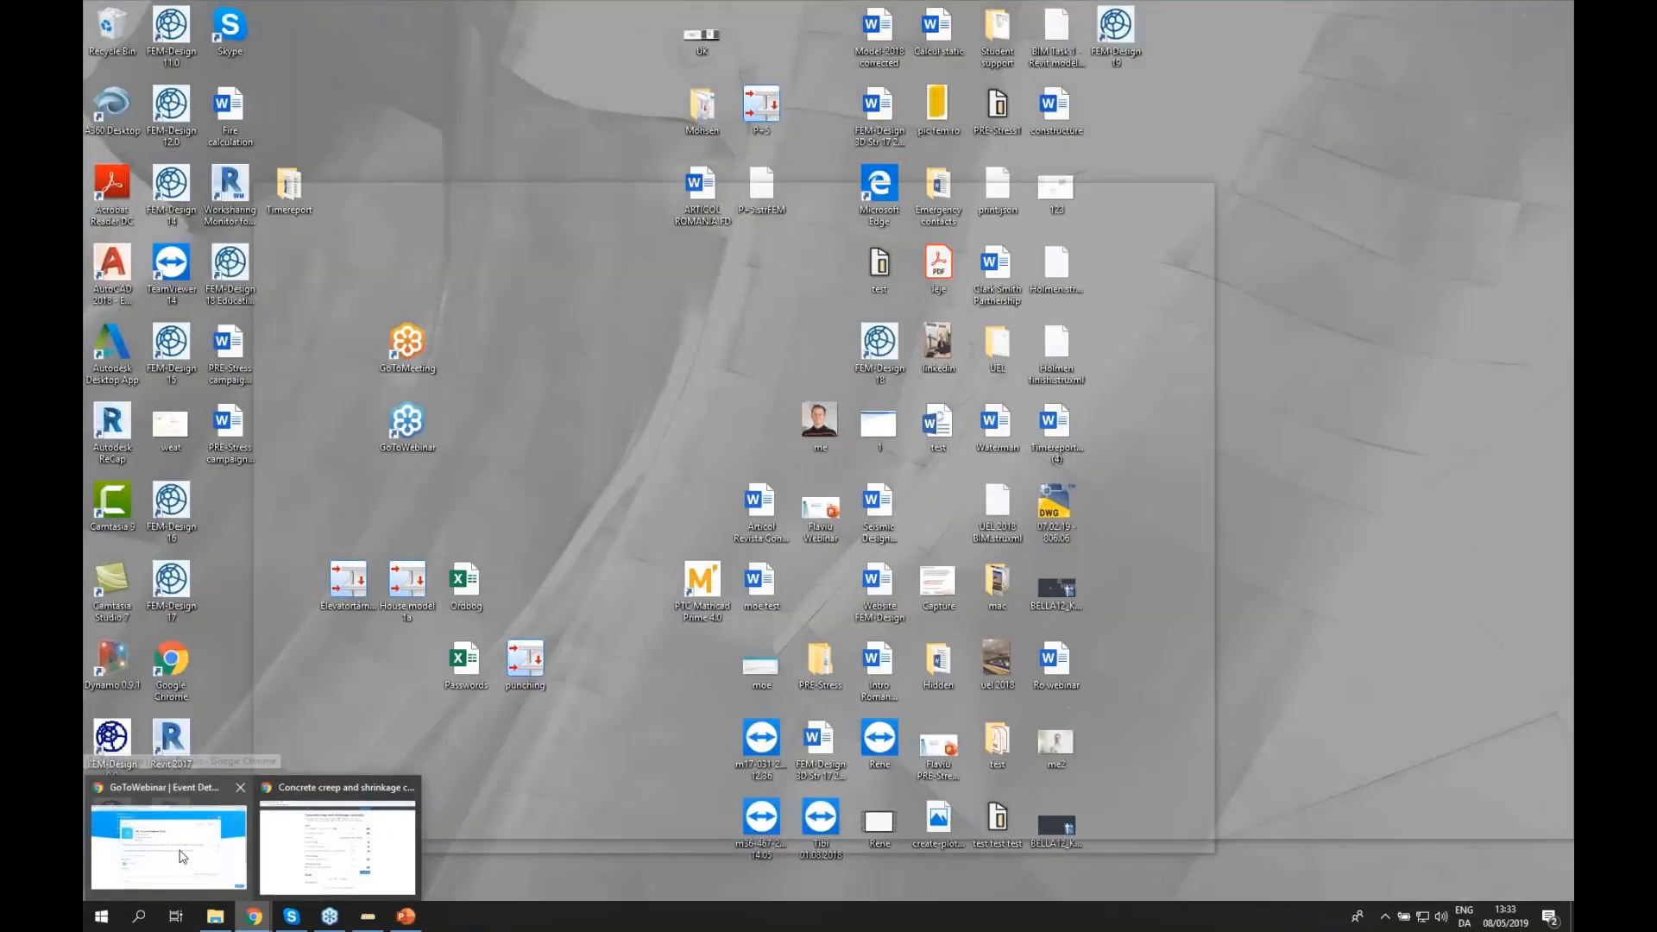
left_click(337, 846)
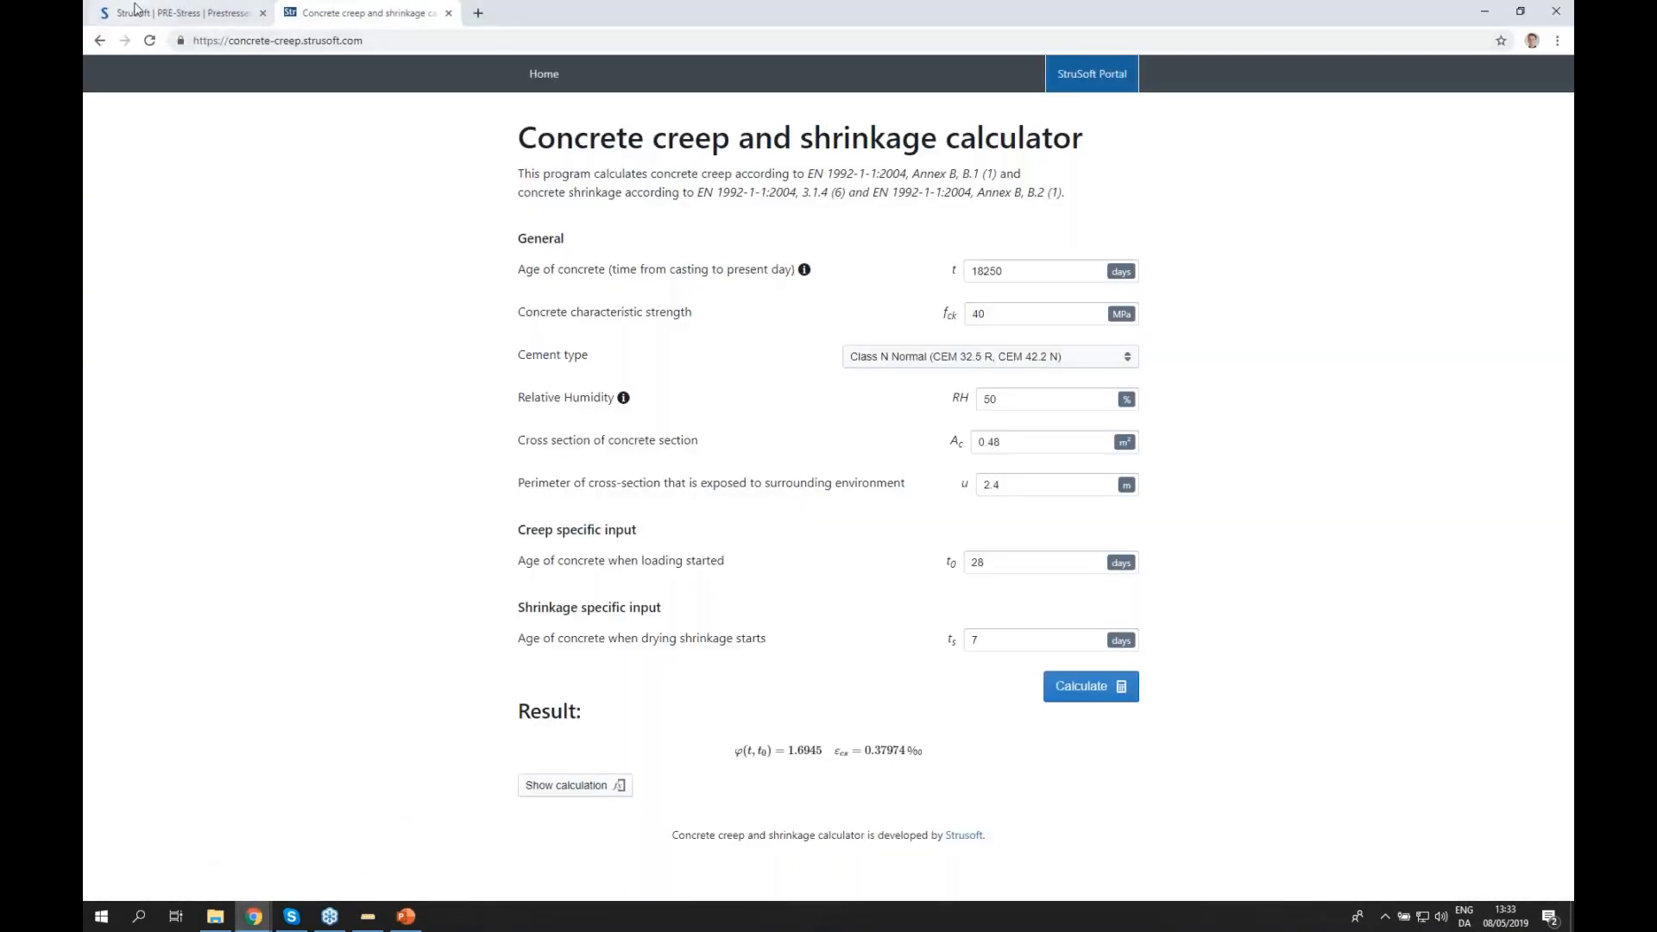
left_click(164, 13)
left_click(1339, 133)
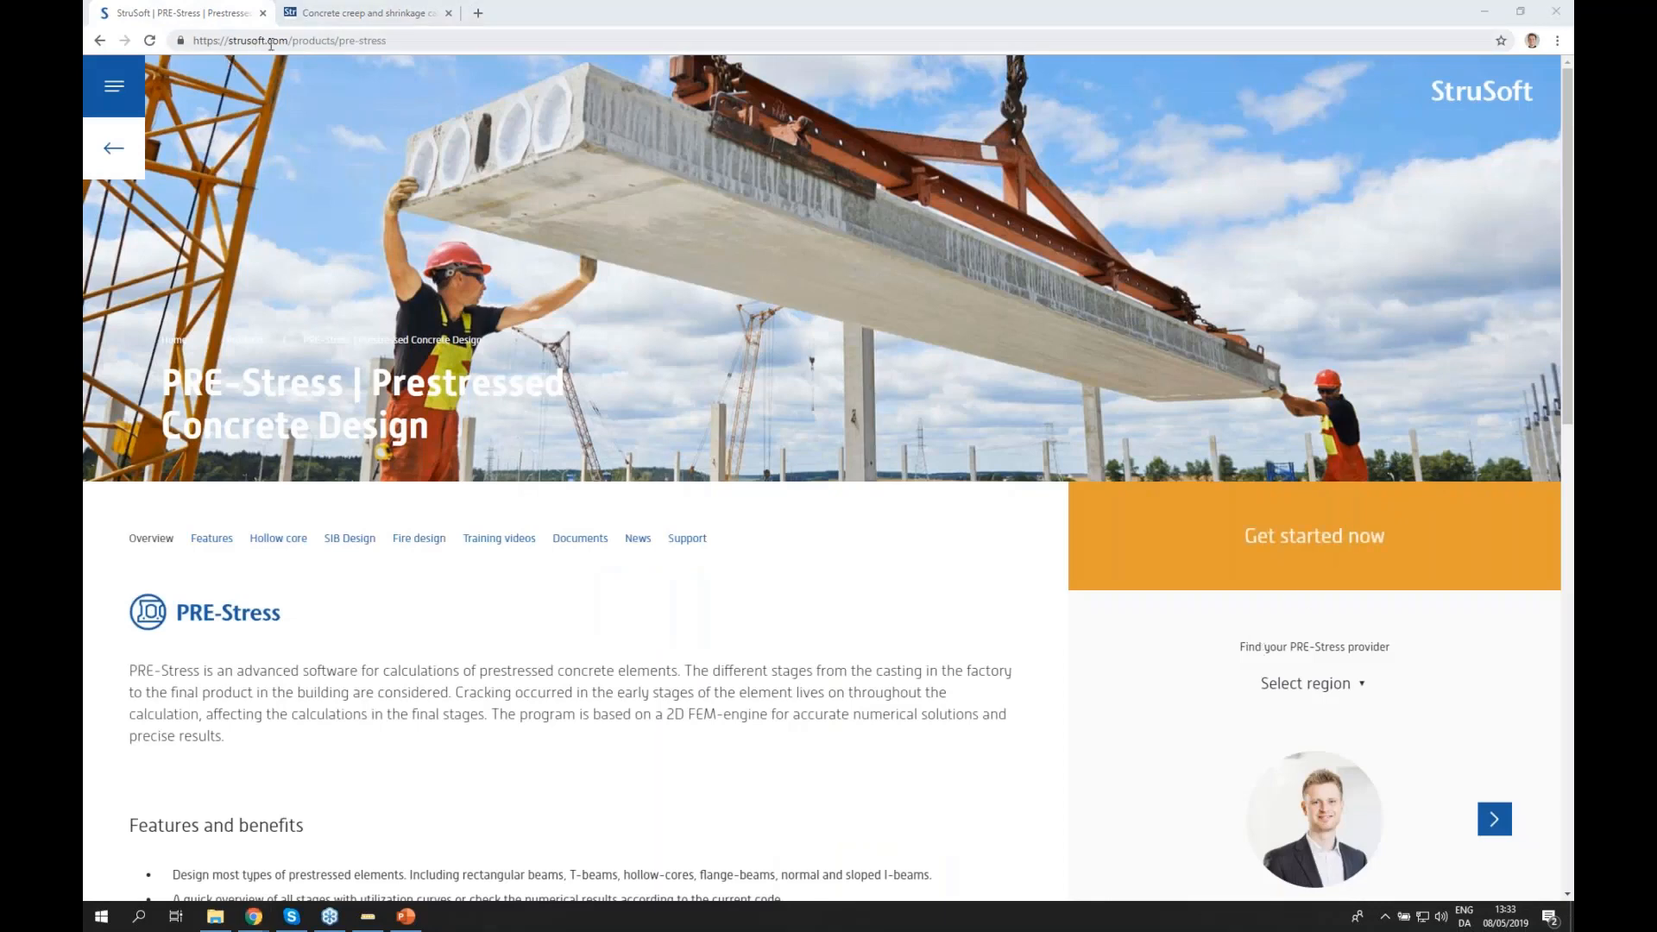
- Open the Trial license request form, look through its fields, and go back to the StruSoft home page
left_click(1359, 540)
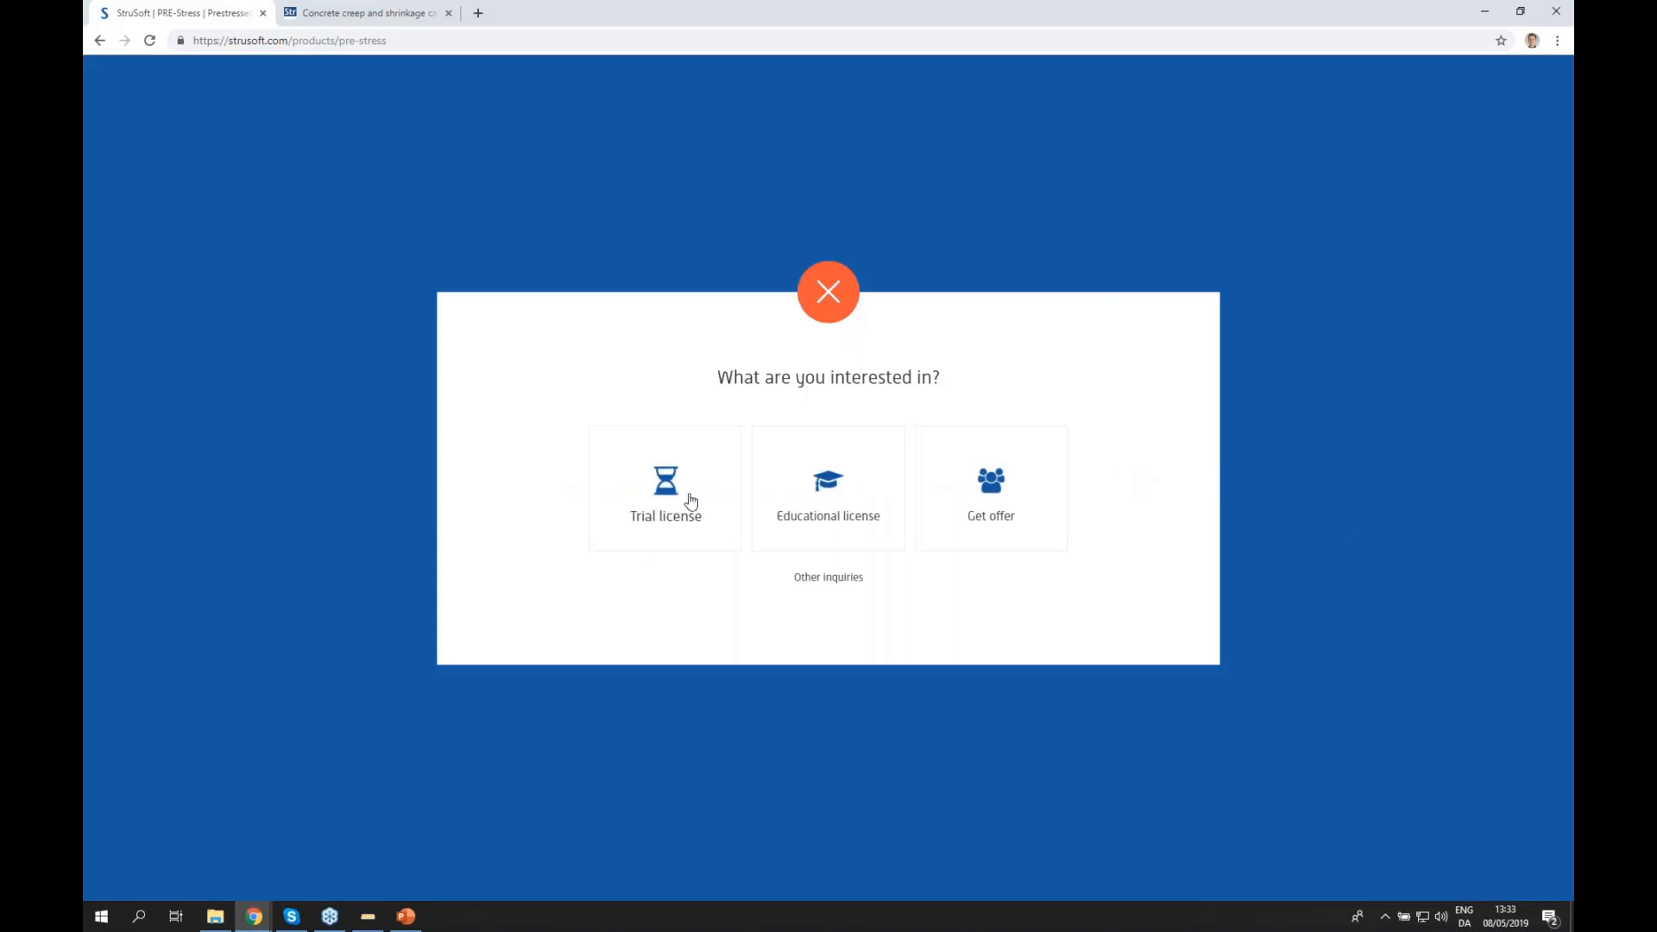
left_click(692, 501)
scroll(1306, 418, "down", 1)
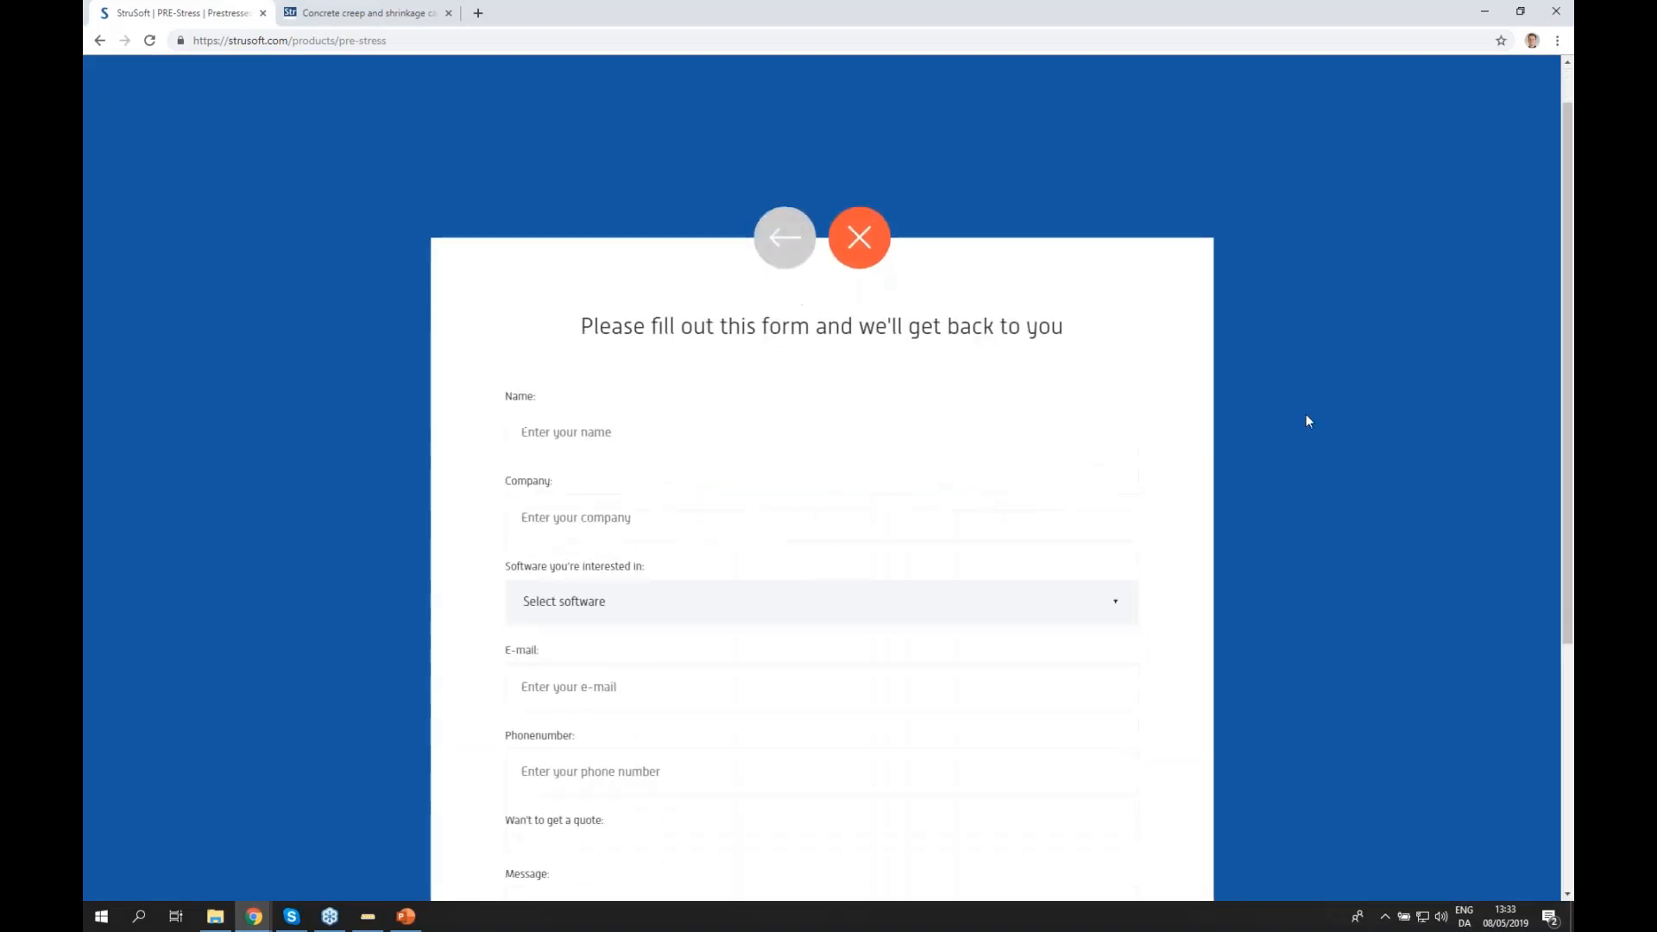
scroll(1306, 420, "down", 2)
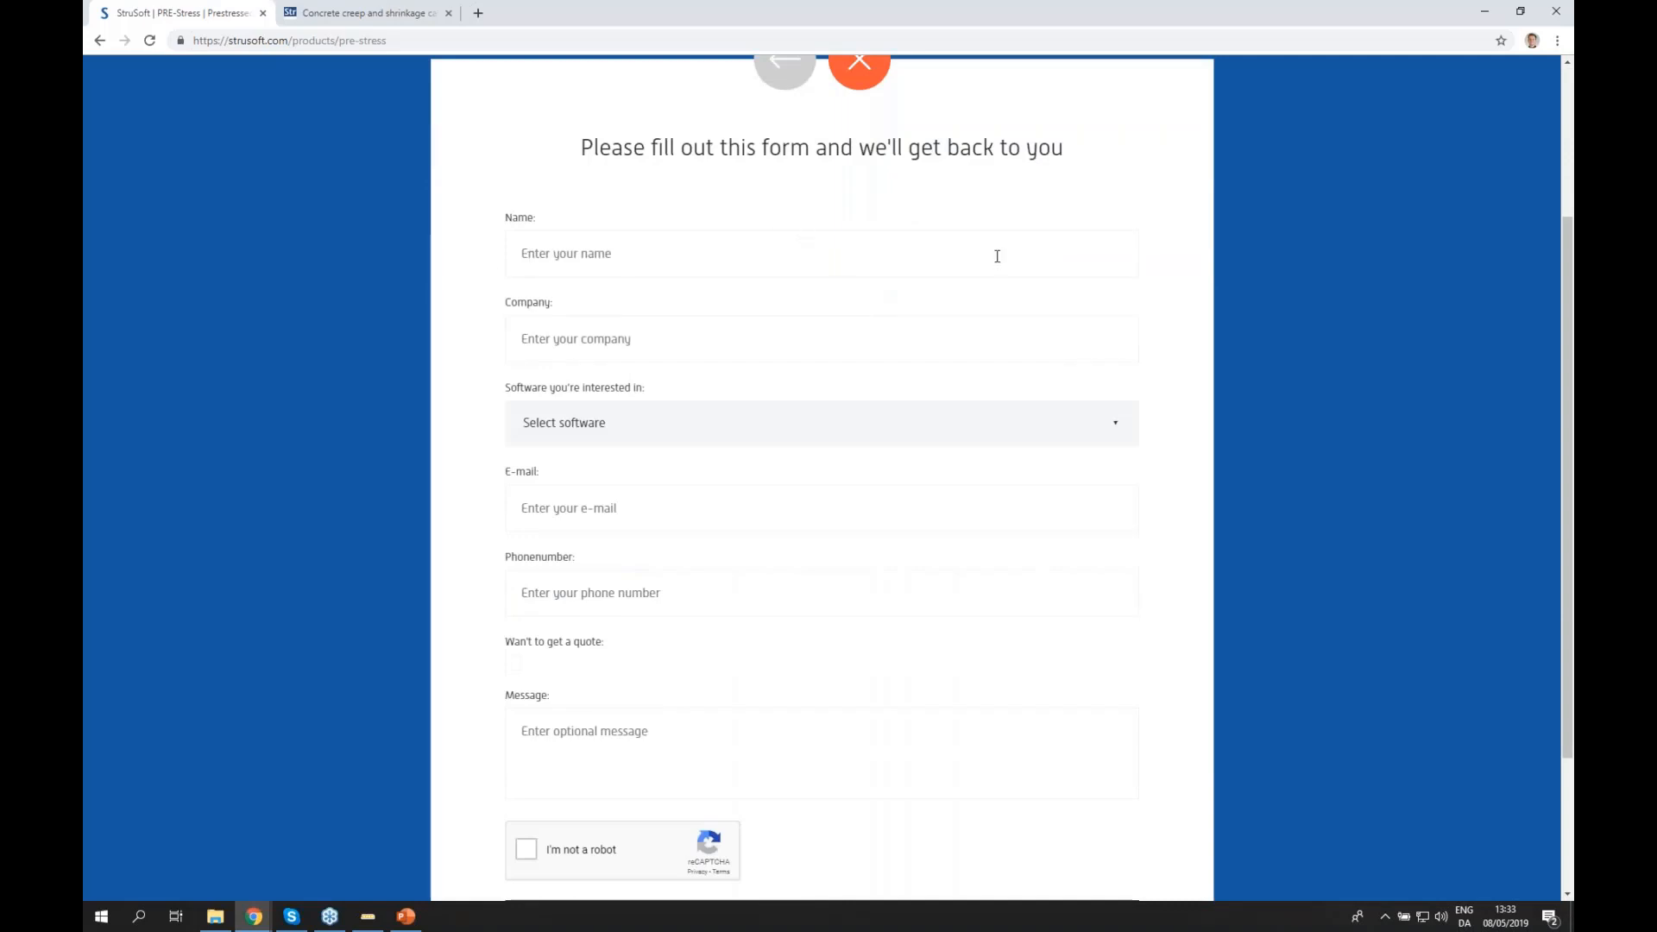
scroll(1364, 470, "down", 2)
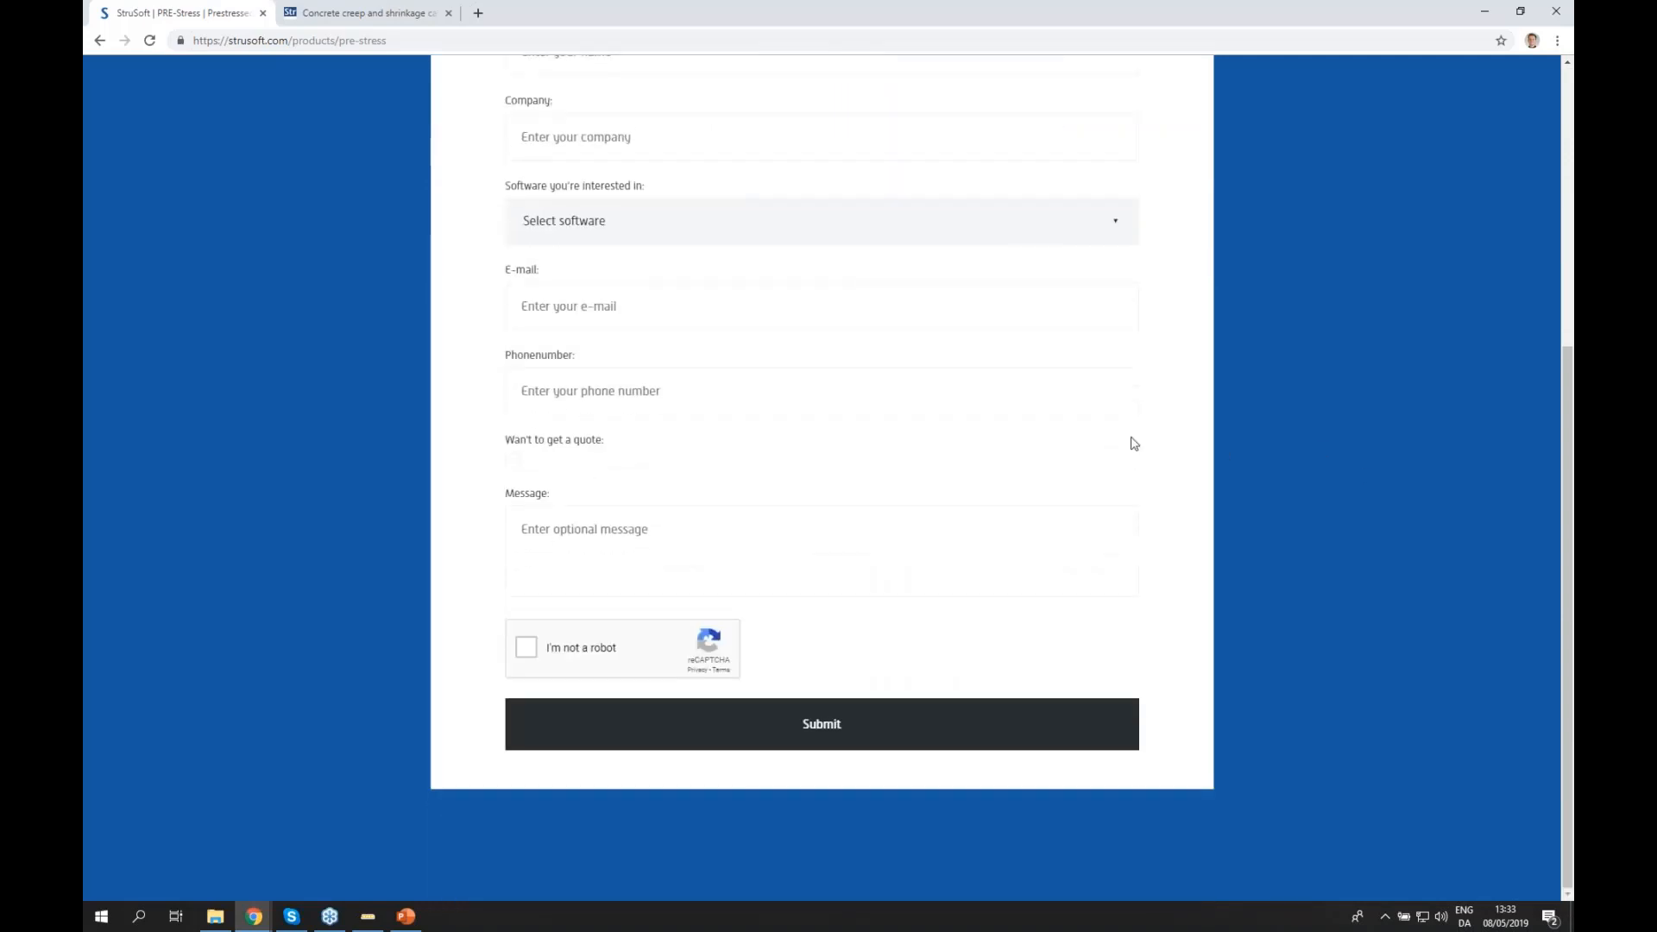
scroll(763, 611, "up", 5)
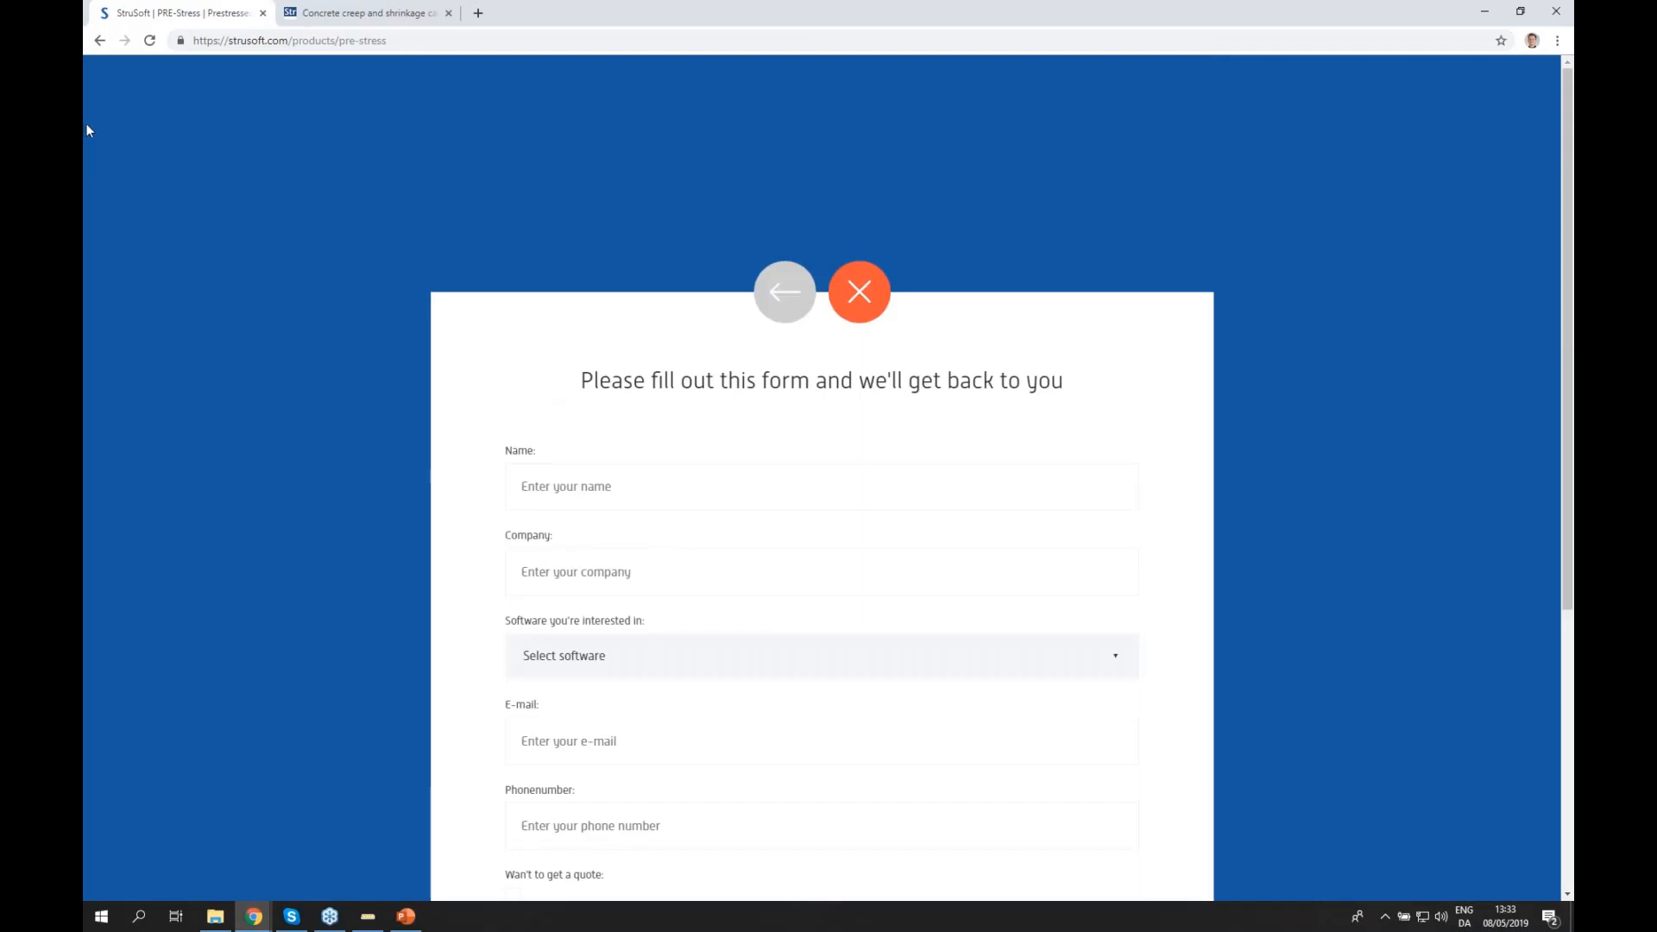
left_click(100, 42)
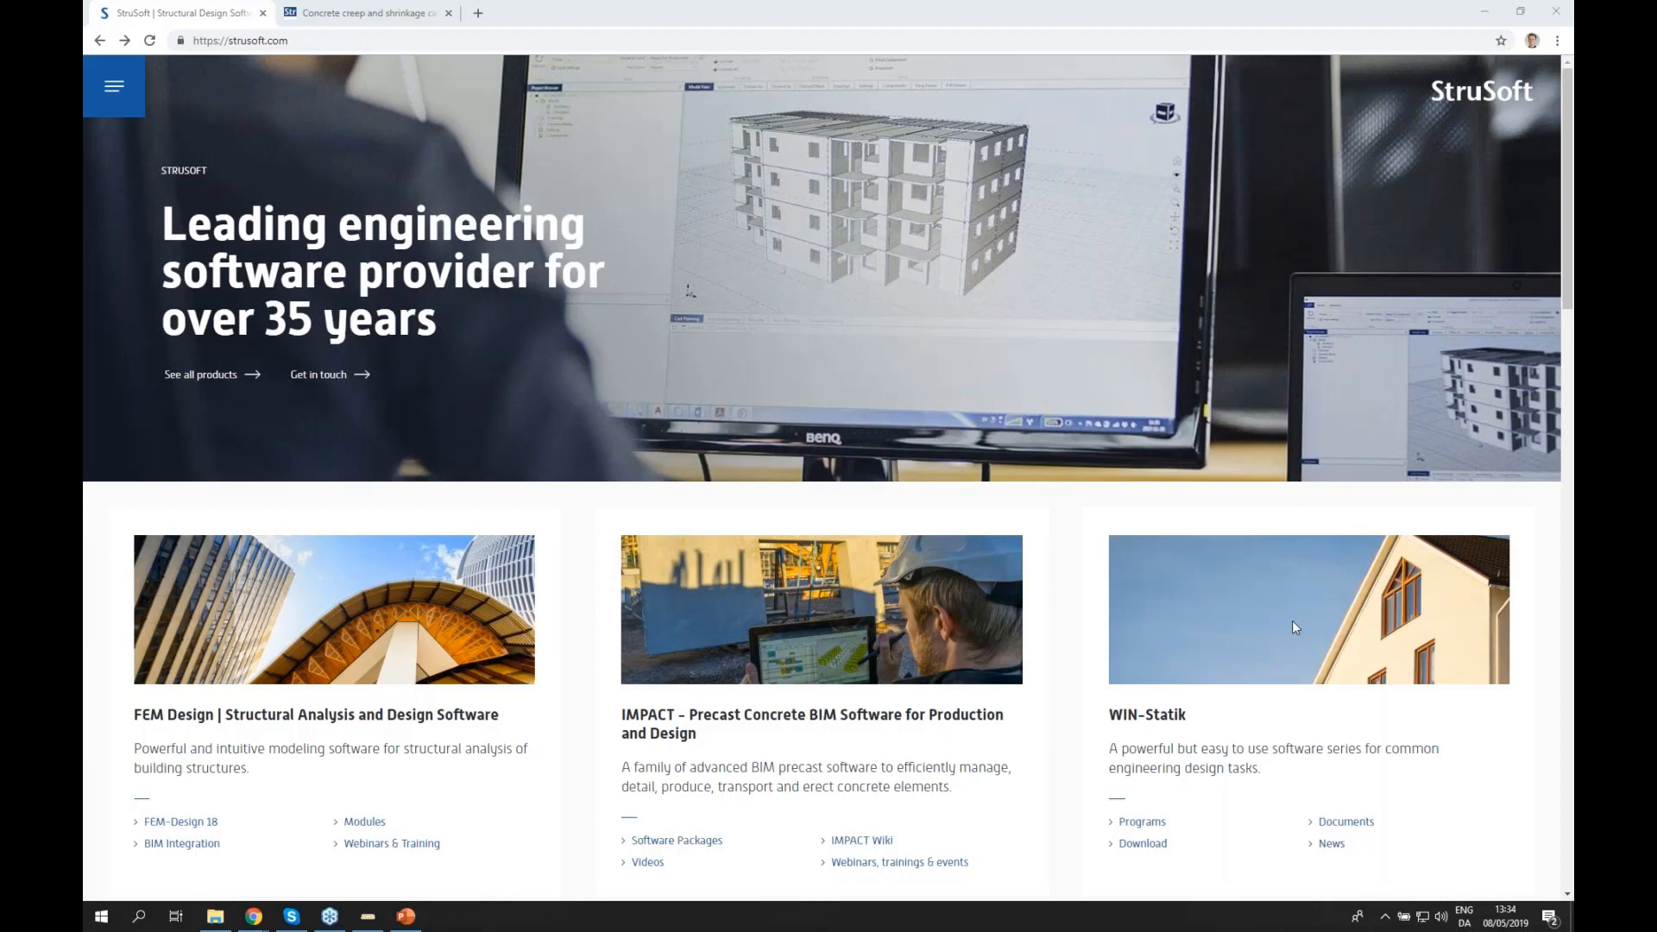
- Switch to PRE-Stress, close the report preview and go to load input
left_click(366, 916)
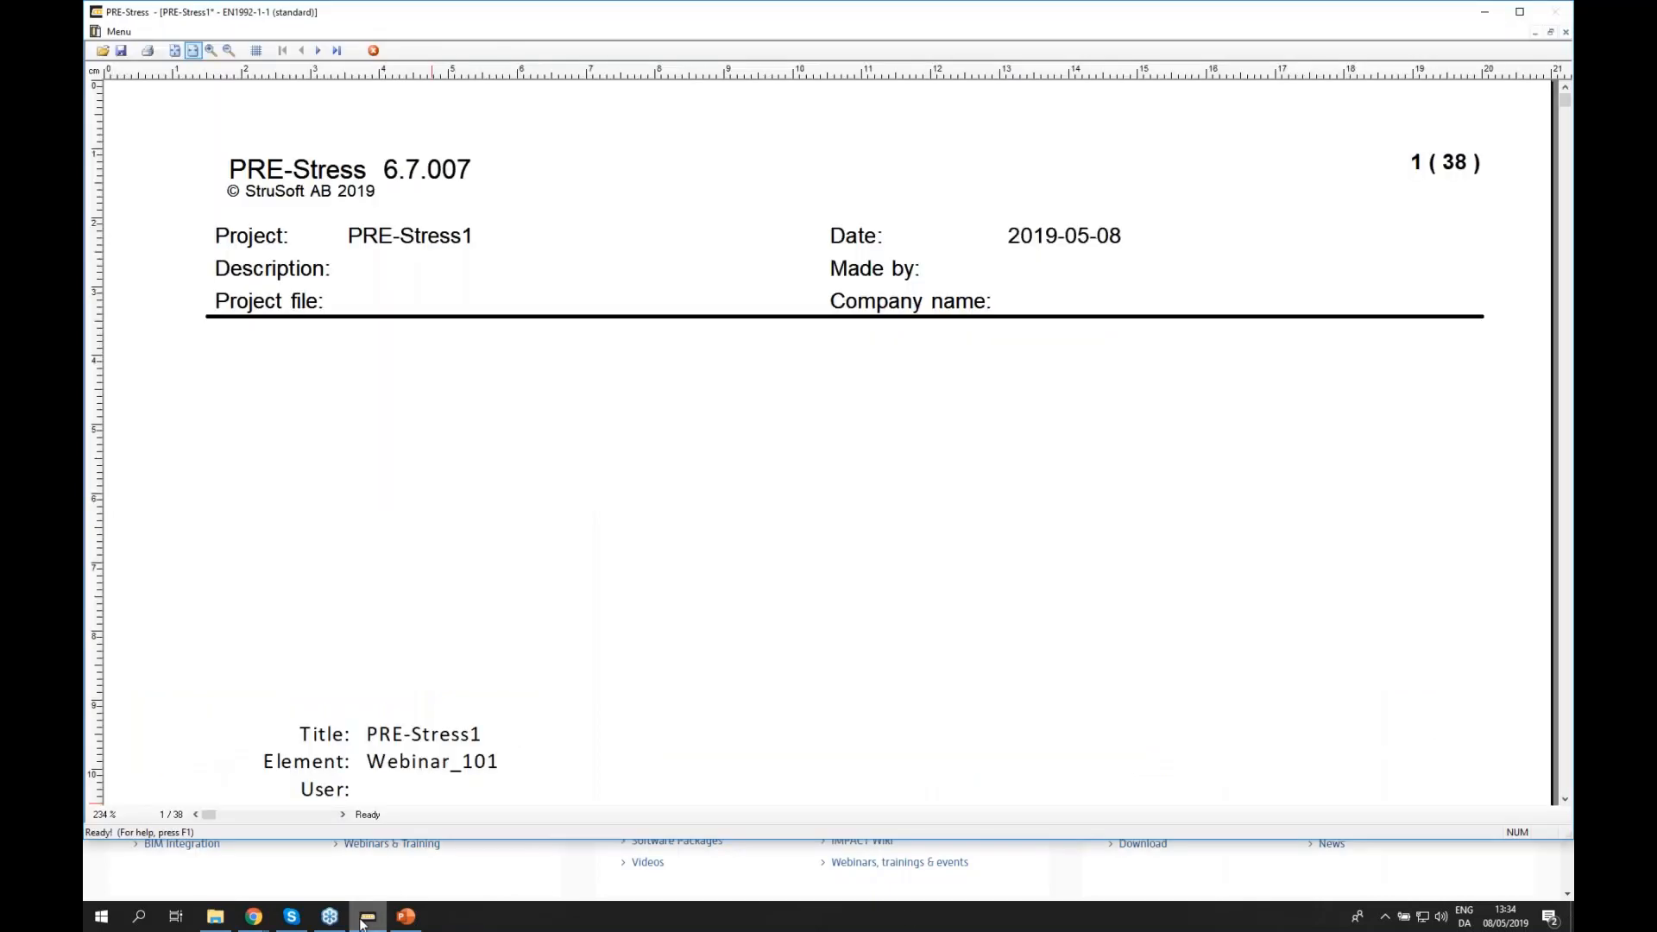
left_click(372, 50)
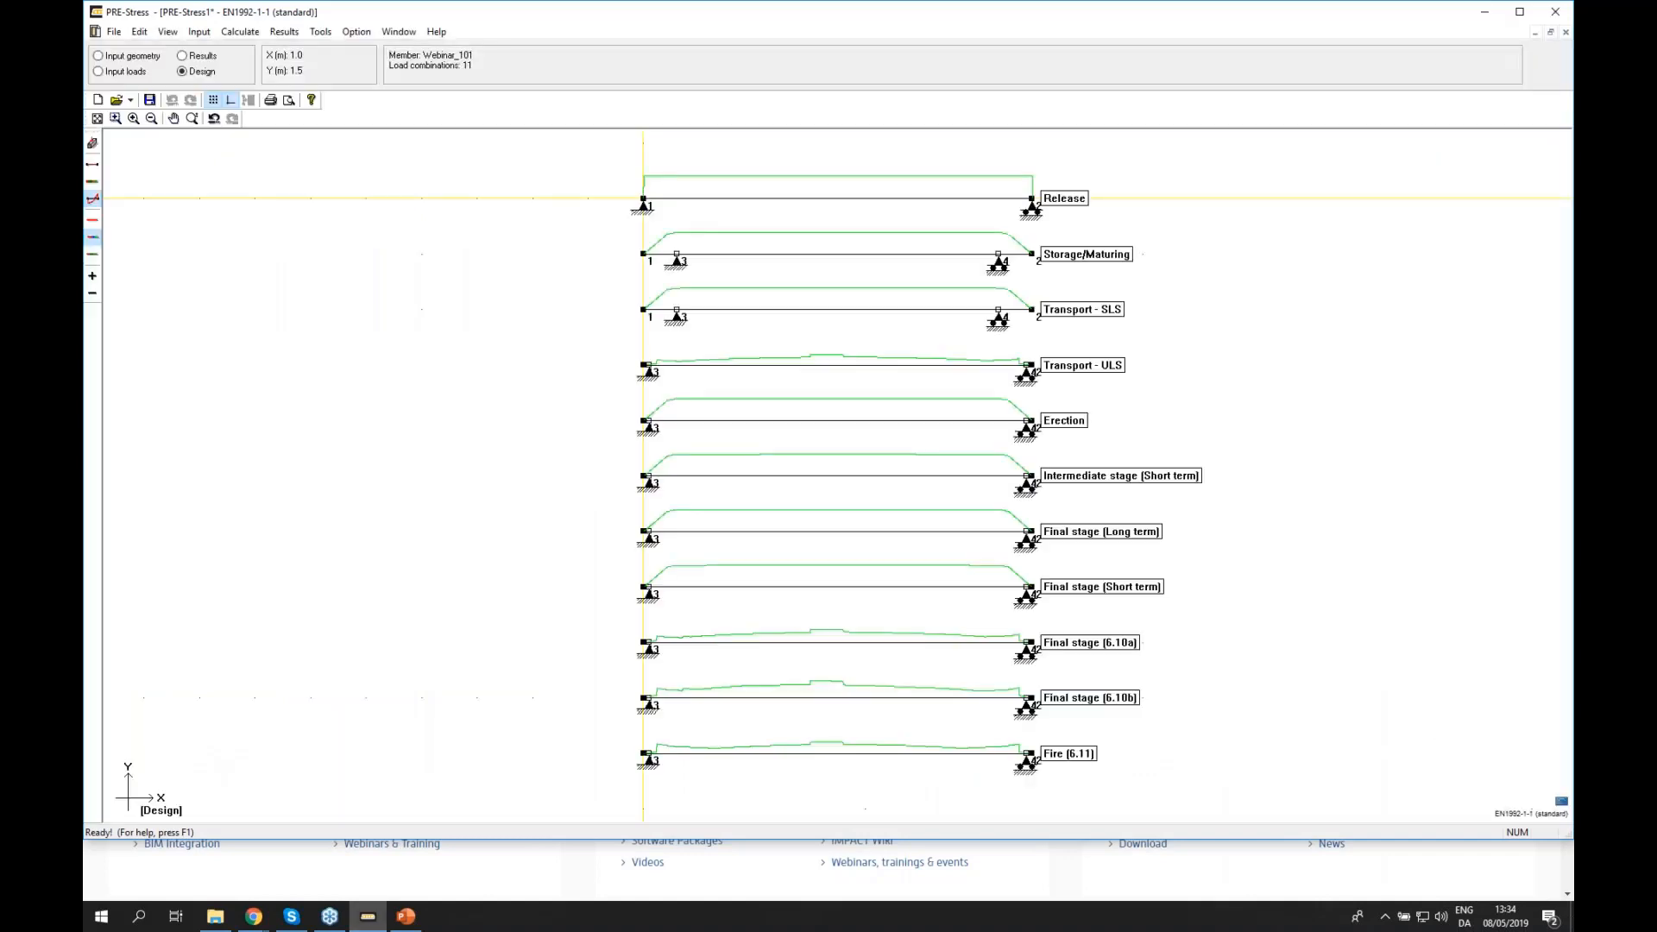
left_click(99, 72)
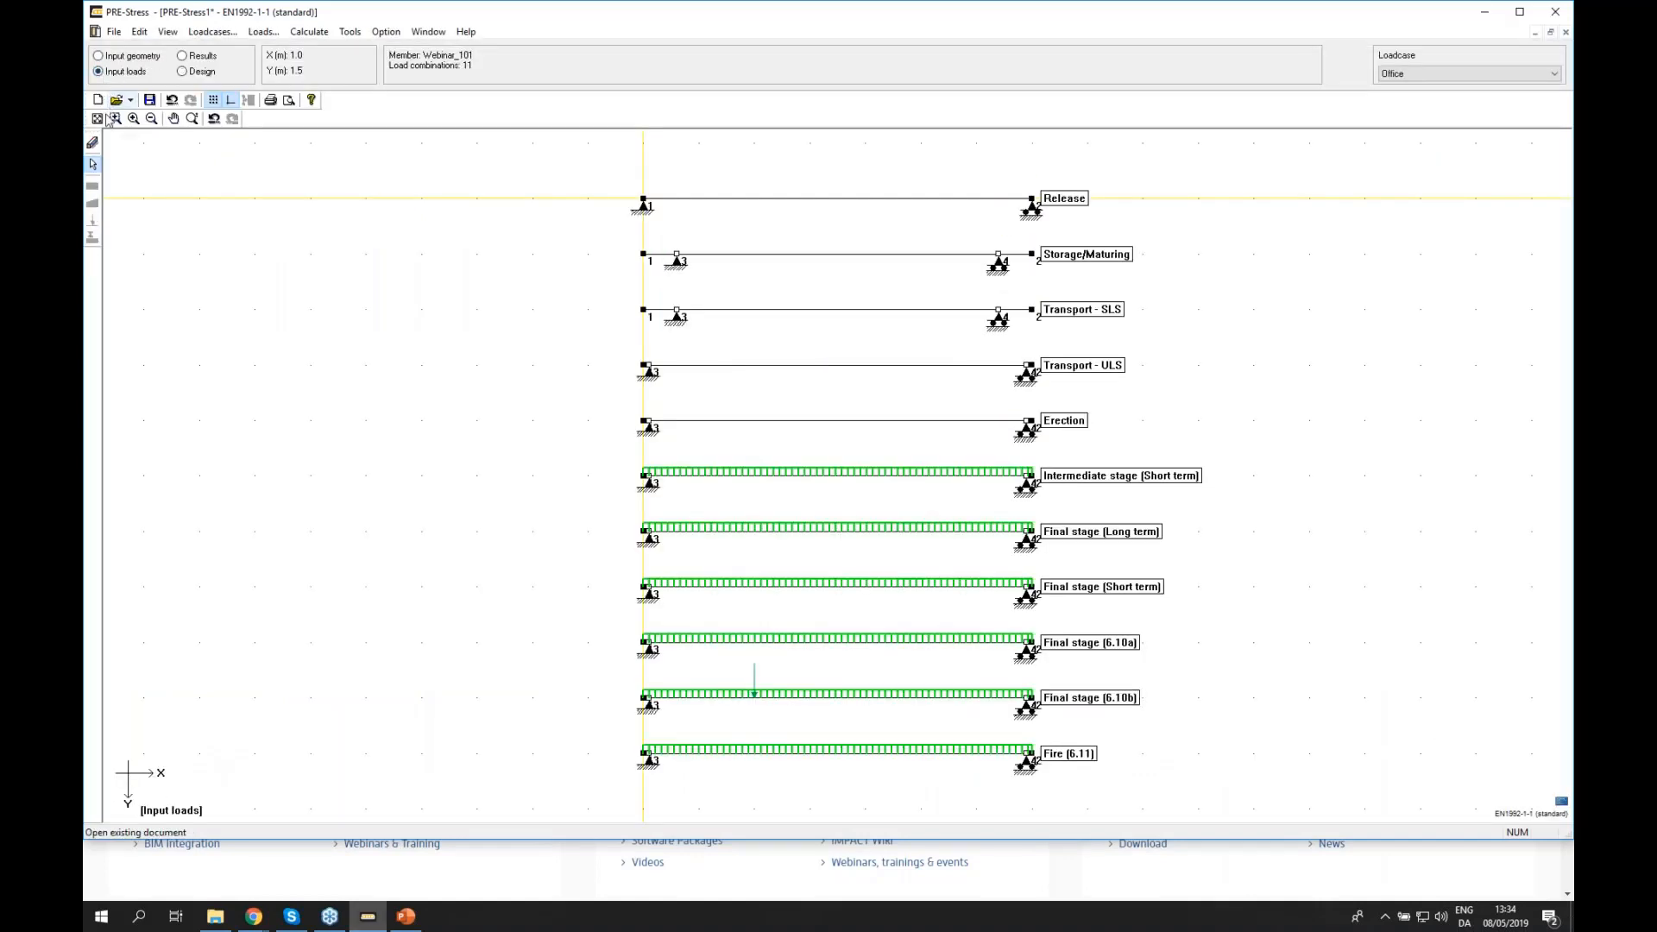
- Open the Intermediate stage (Short term) load combination in the member input window and collapse its settings
left_click(93, 144)
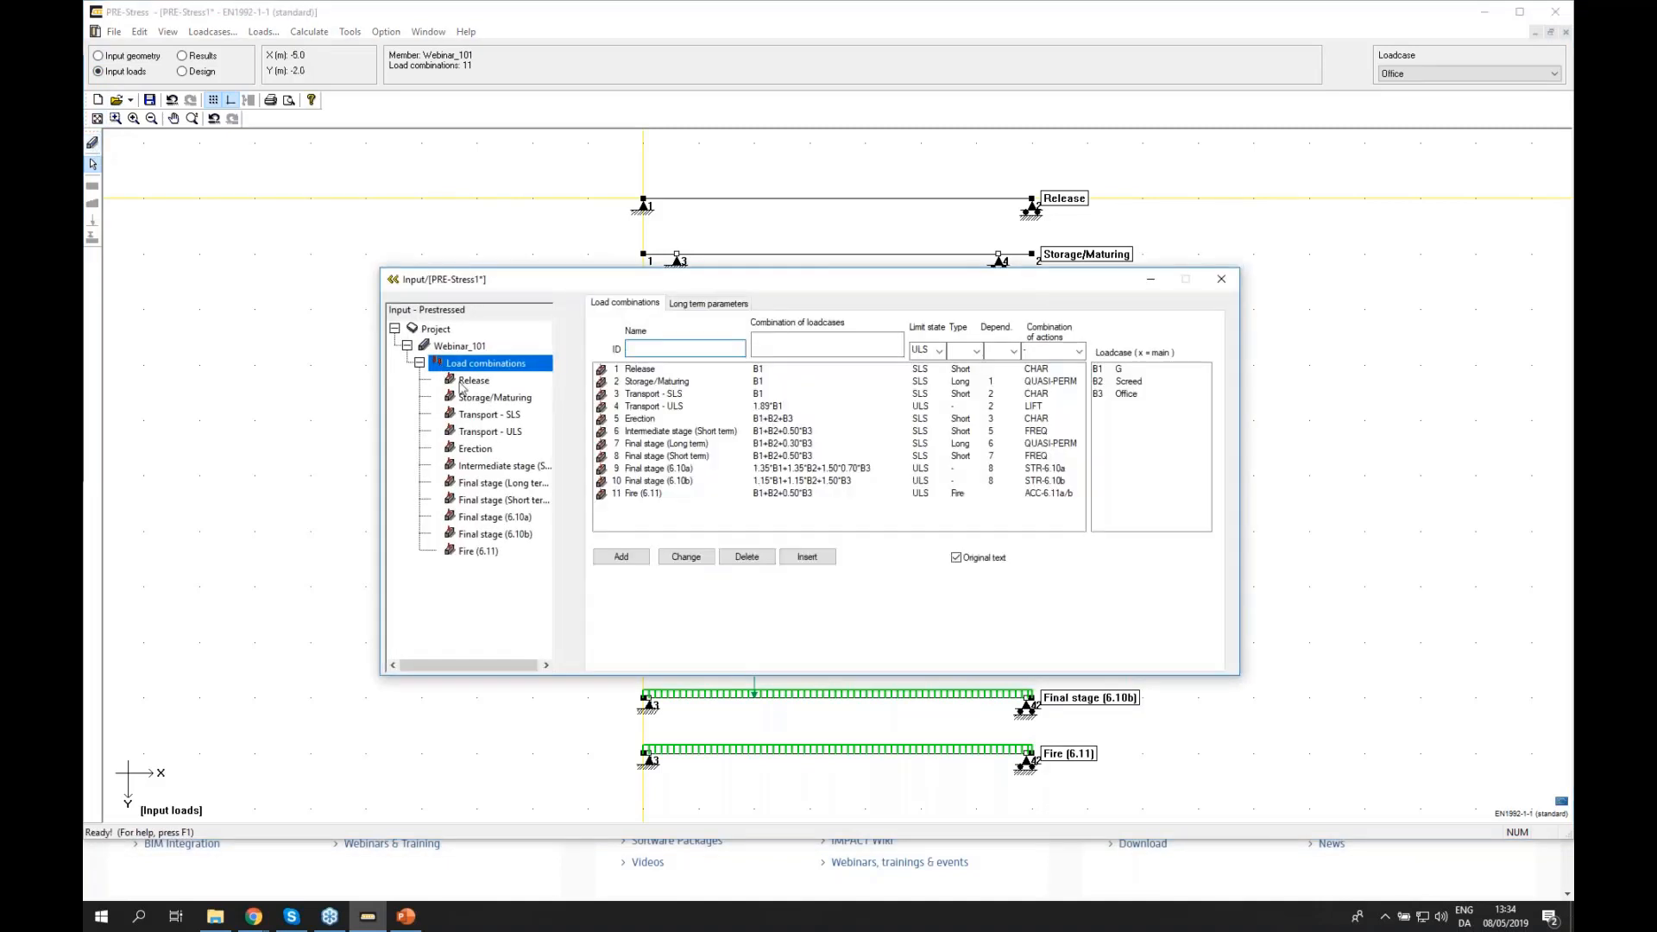
left_click(483, 466)
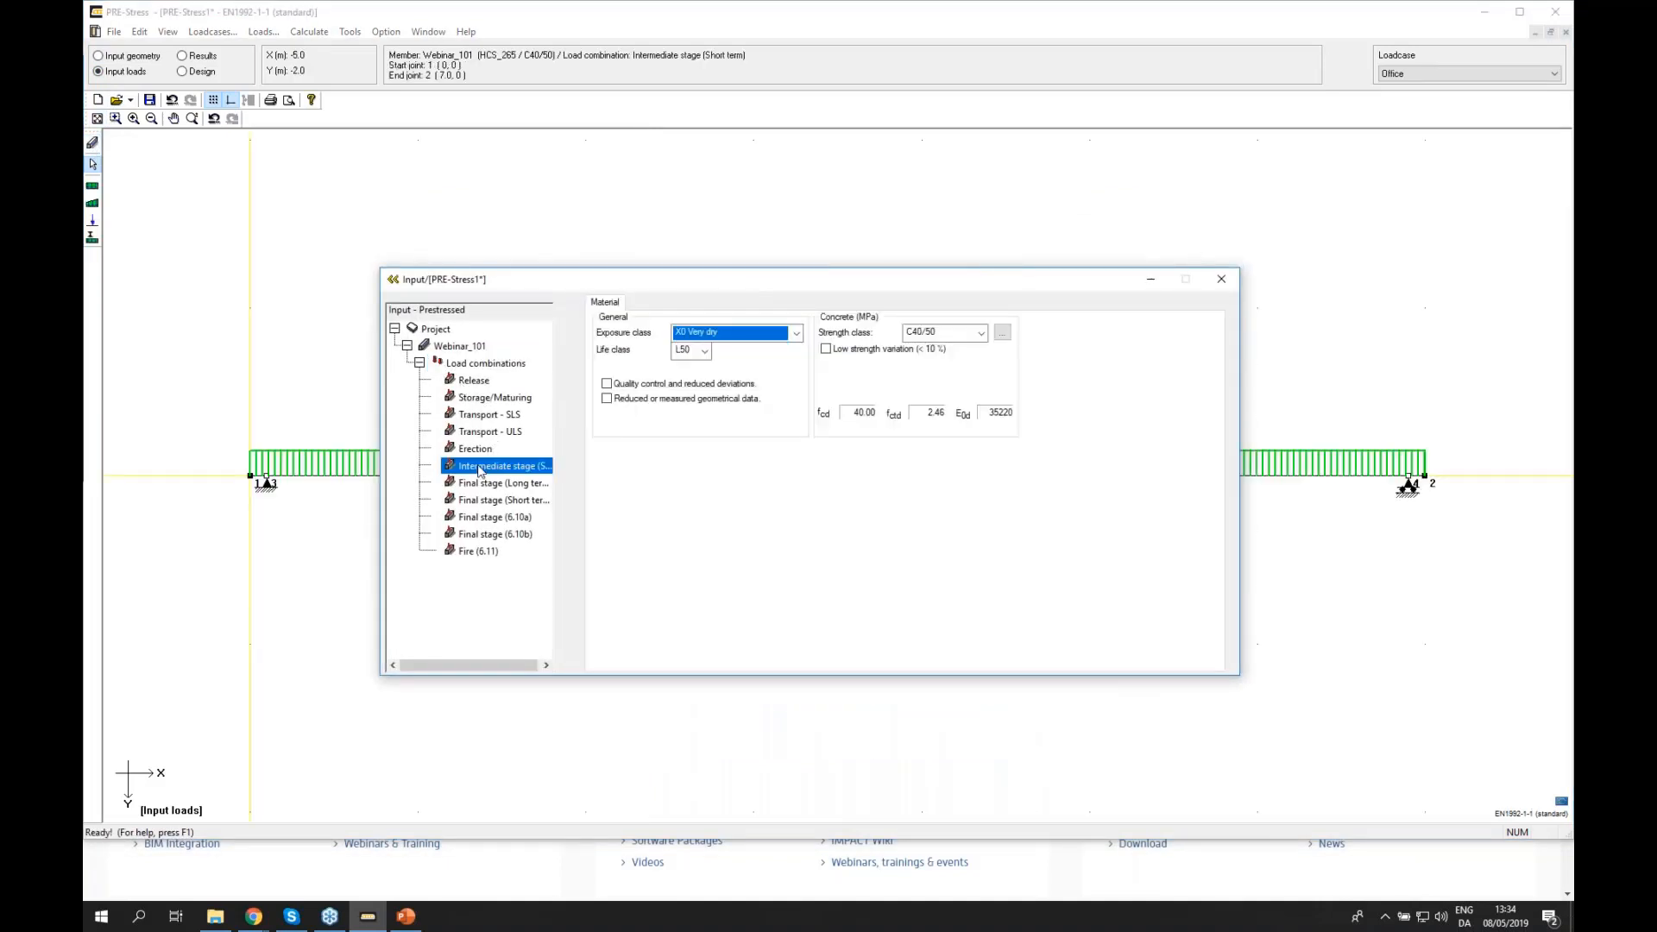
left_click(394, 280)
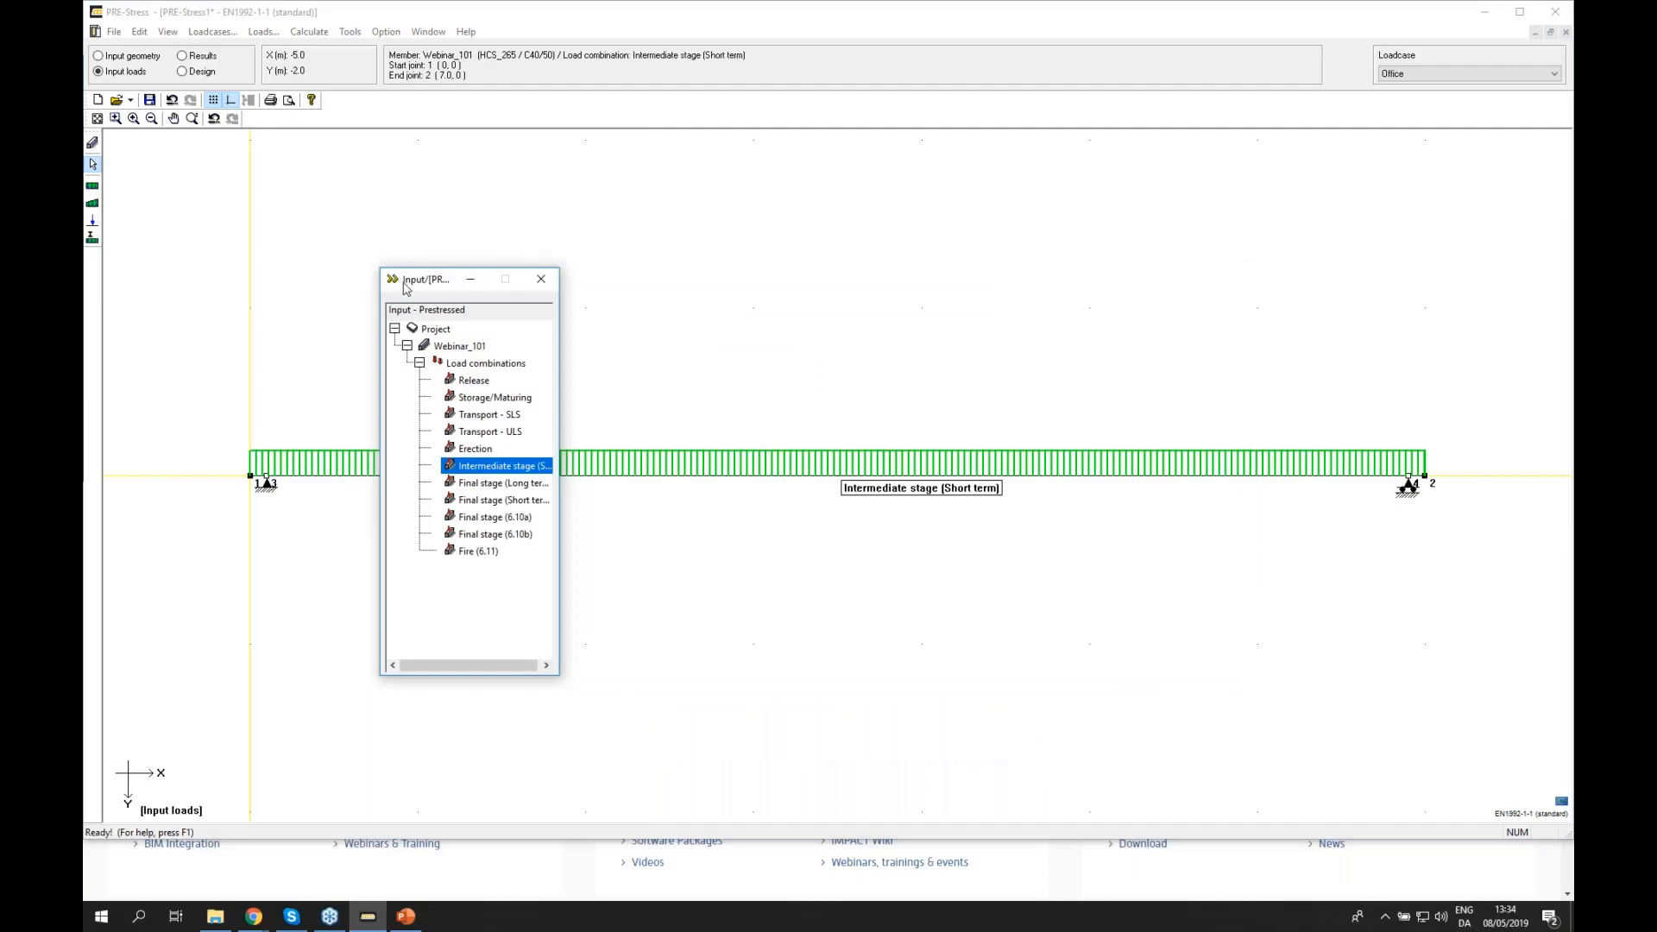
- Start a point load in the Office load case and examine its input options for the X direction
left_click(92, 221)
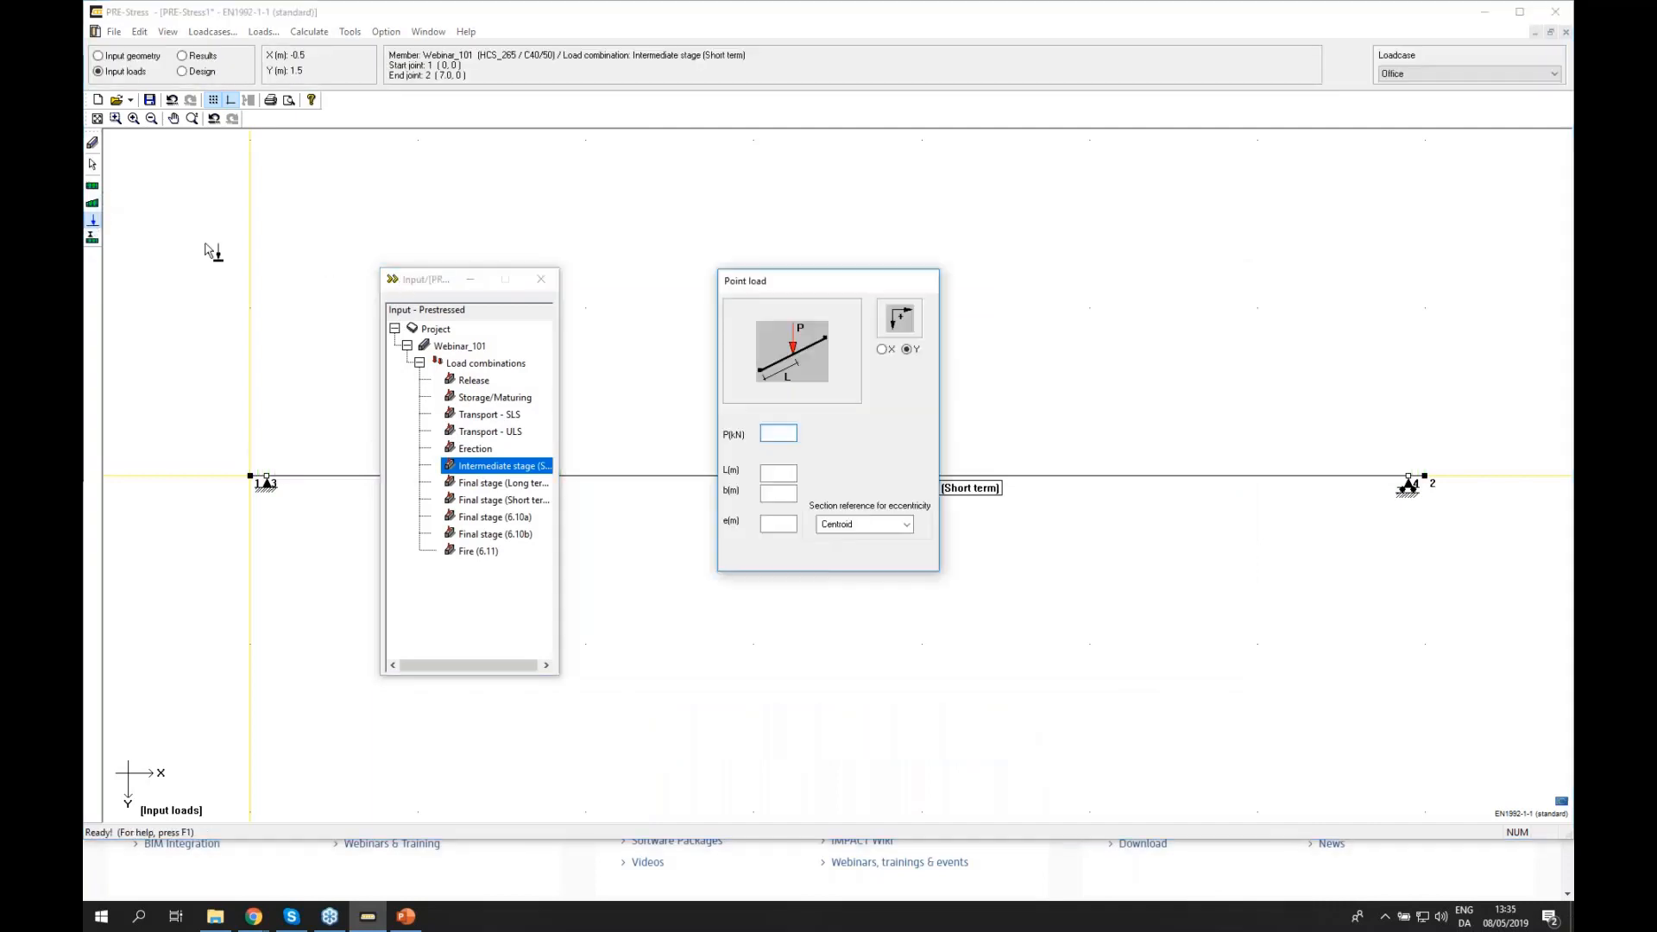
left_click(881, 351)
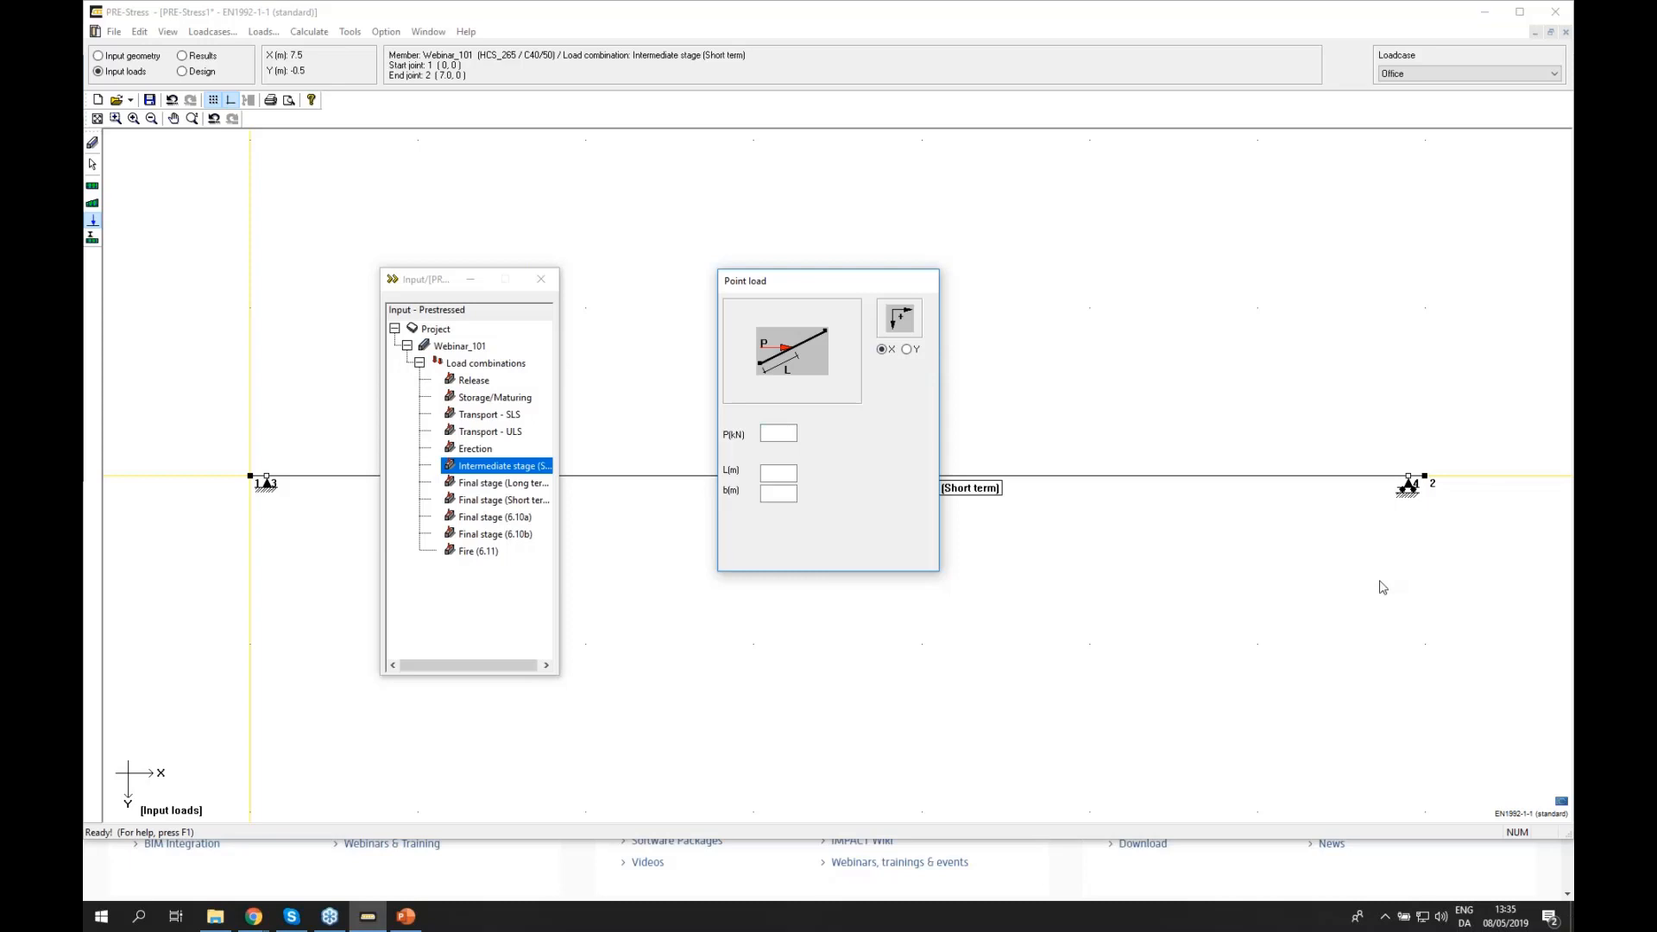
left_click(1484, 753)
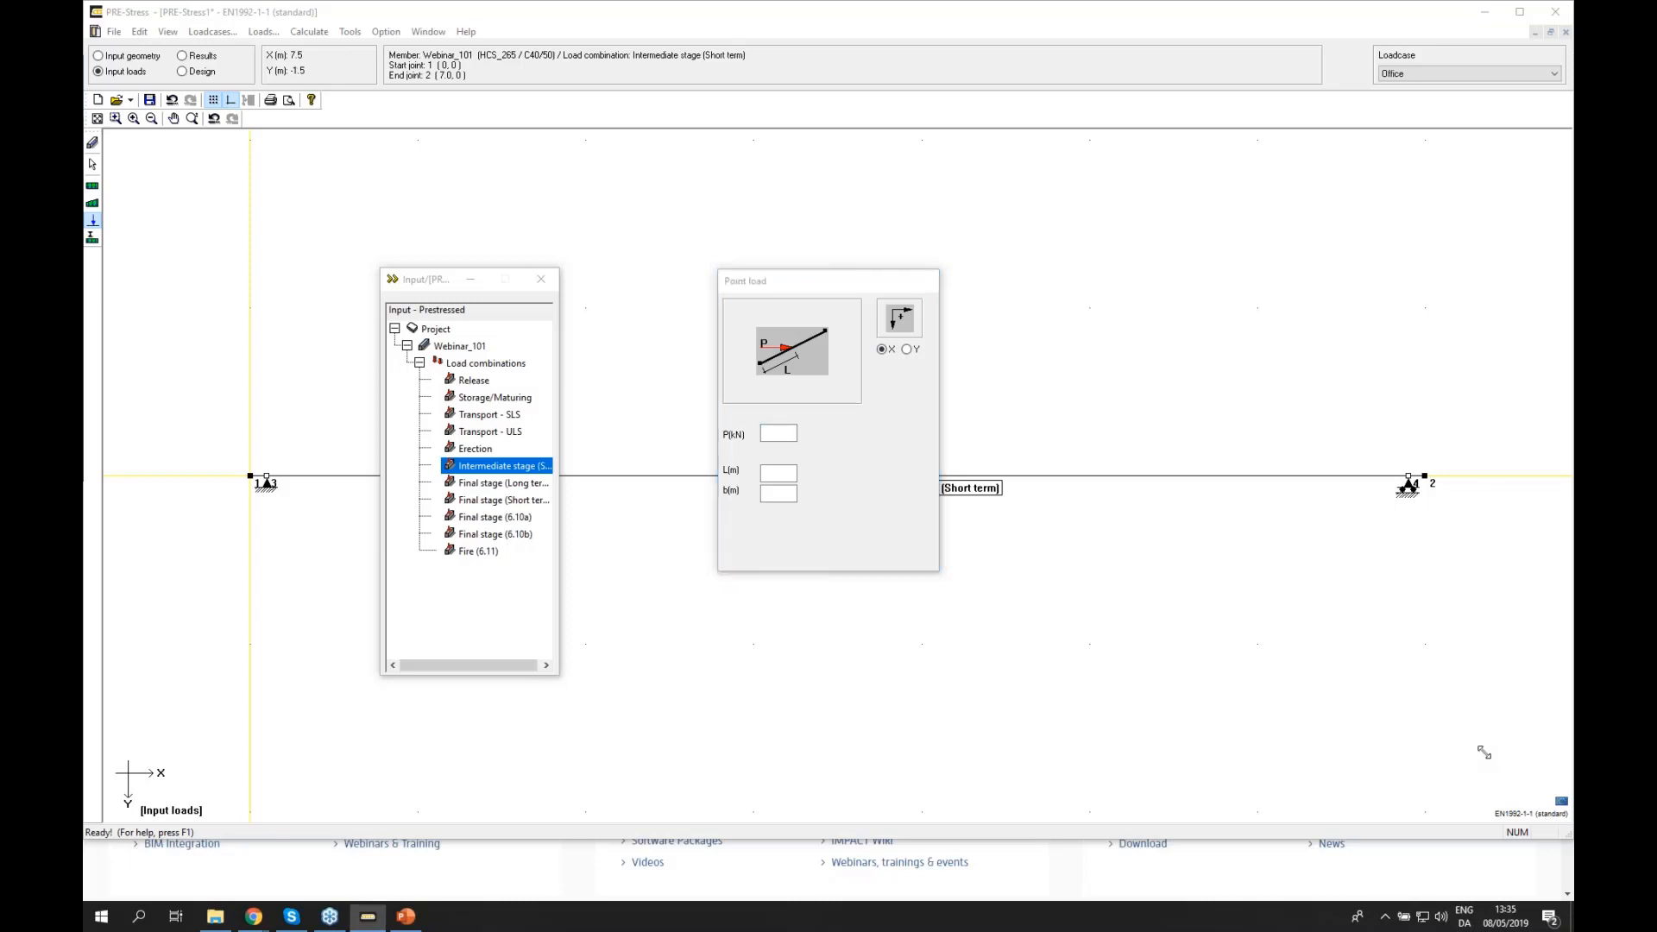
left_click_drag(1485, 752, 1526, 781)
left_click(392, 279)
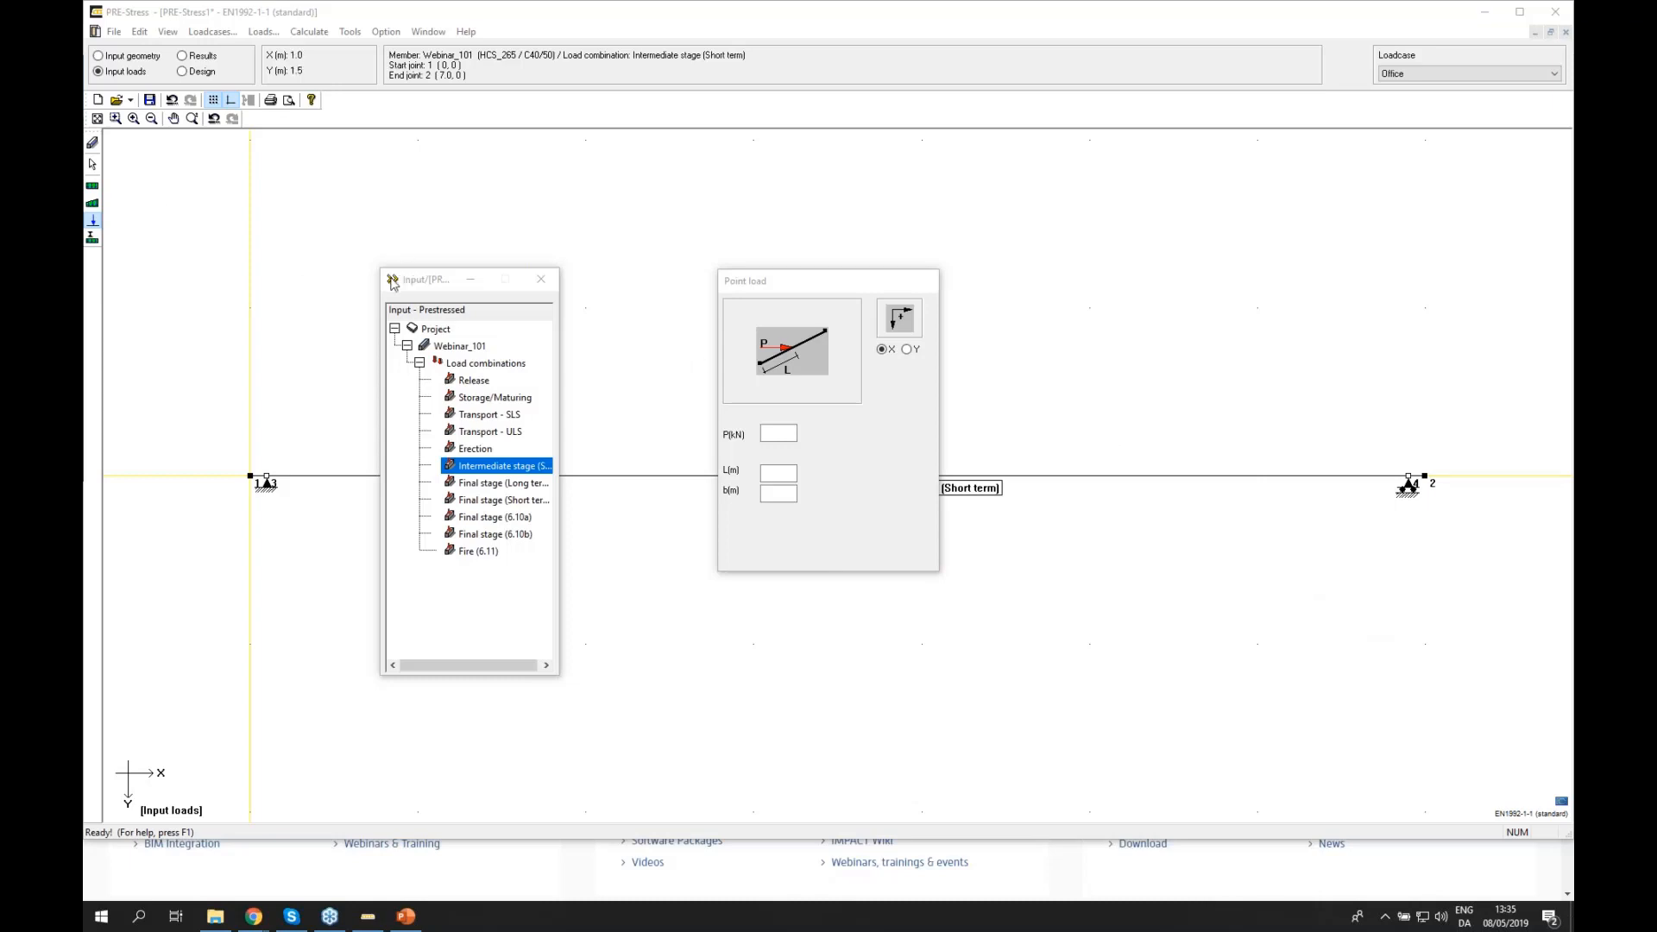